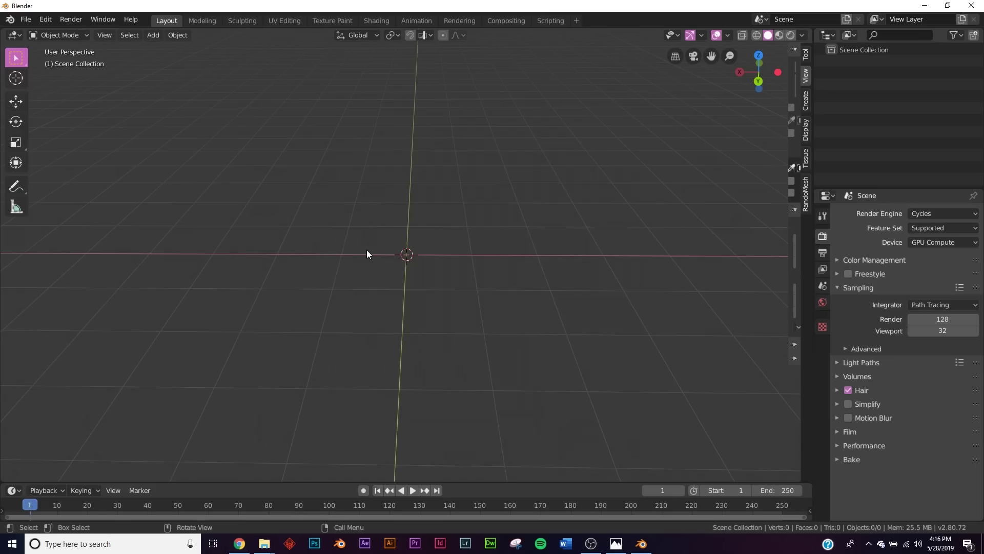
# Add a text object at the origin and replace its default text with the letter B
pyautogui.moveTo(403, 261); pyautogui.dragTo(400, 303, button='middle')
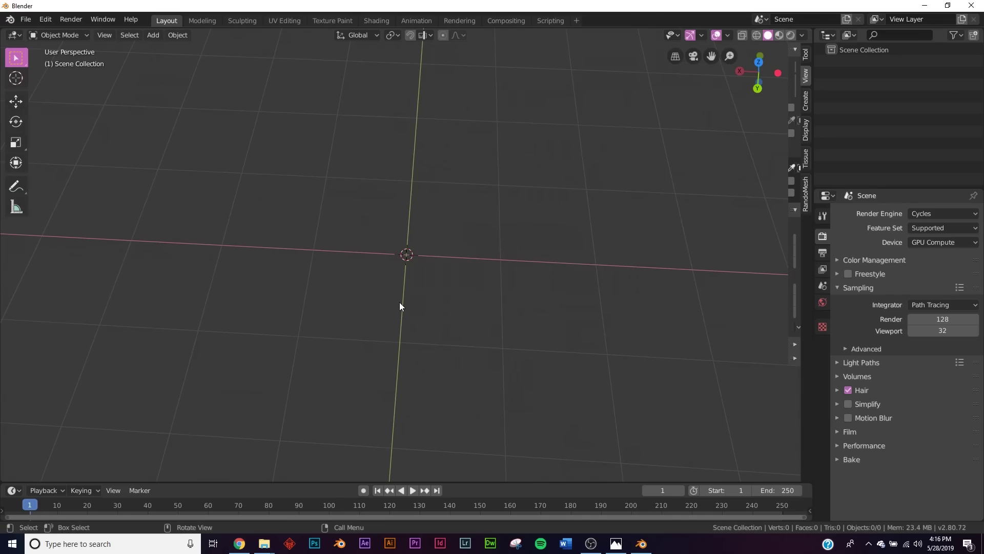
pyautogui.hotkey('shift', 'a')
pyautogui.moveTo(398, 282)
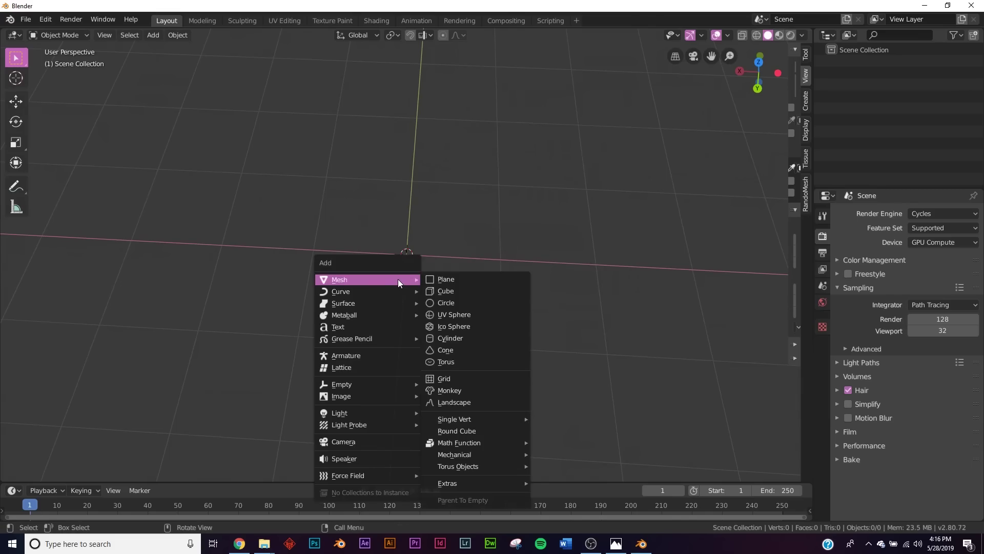
pyautogui.click(371, 325)
pyautogui.moveTo(371, 325); pyautogui.dragTo(553, 313, button='middle')
pyautogui.press('Tab')
pyautogui.press('BackSpace')
pyautogui.press('BackSpace')
pyautogui.press('BackSpace')
pyautogui.press('BackSpace')
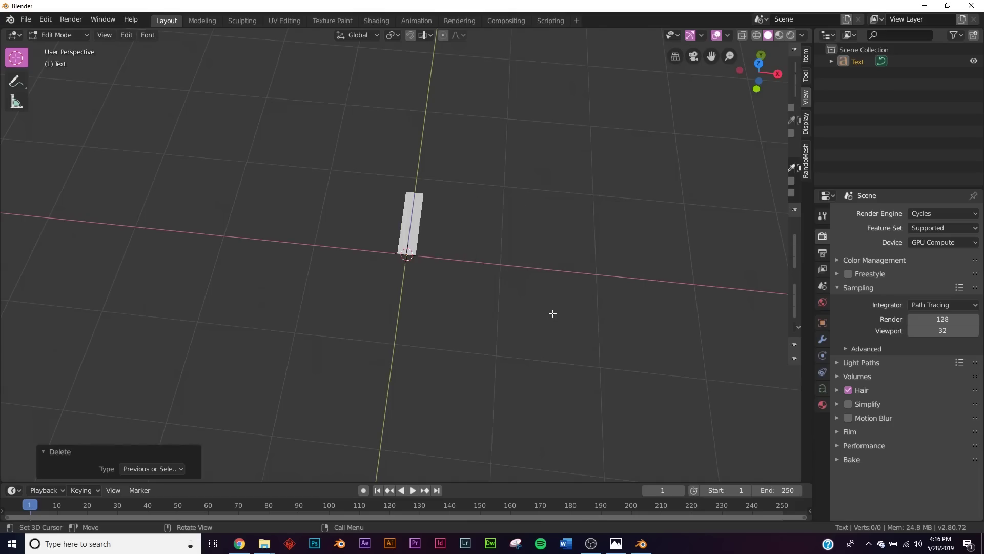
pyautogui.write('B')
pyautogui.press('Tab')
# Scale the letter B up to about 2.16 and center its paragraph alignment both horizontally and vertically
pyautogui.press('s')
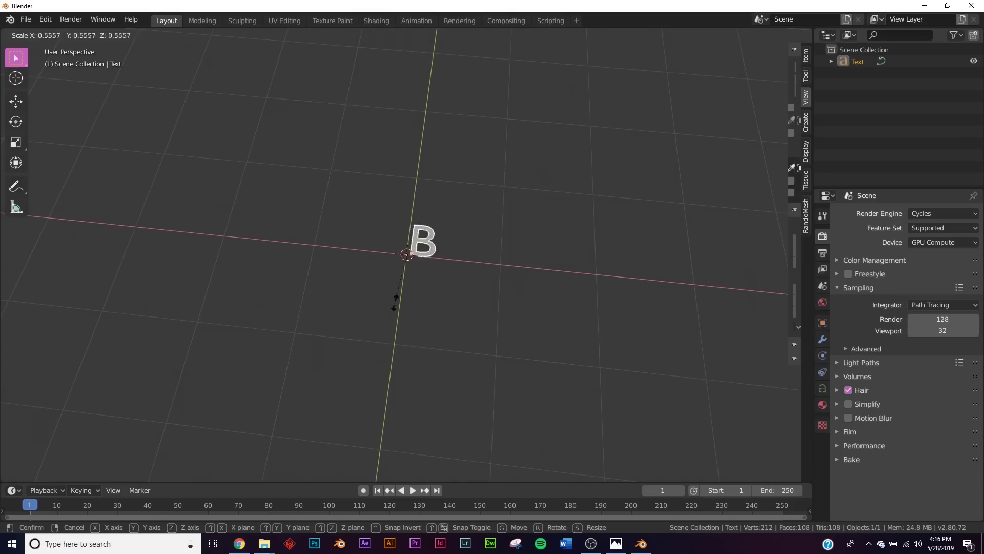
pyautogui.click(272, 392)
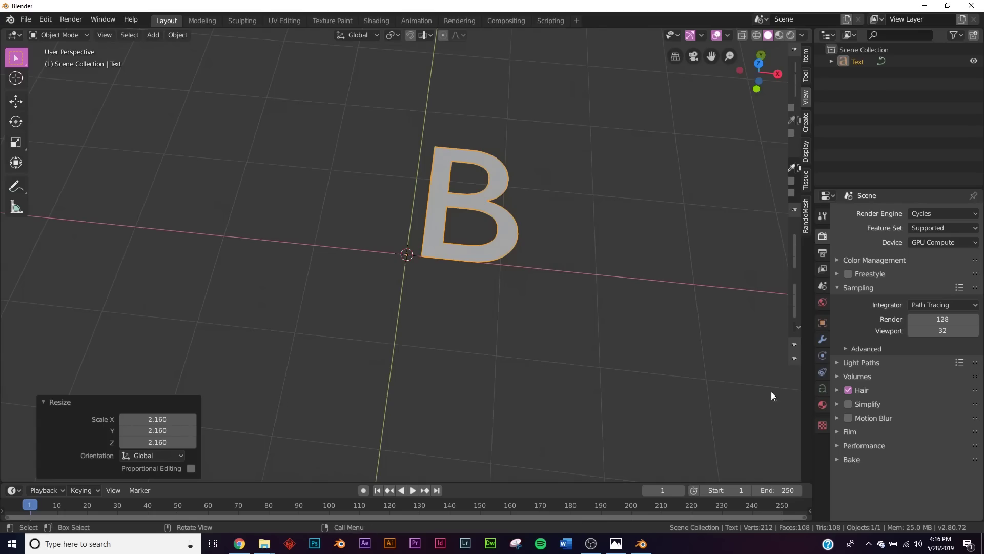
pyautogui.click(823, 389)
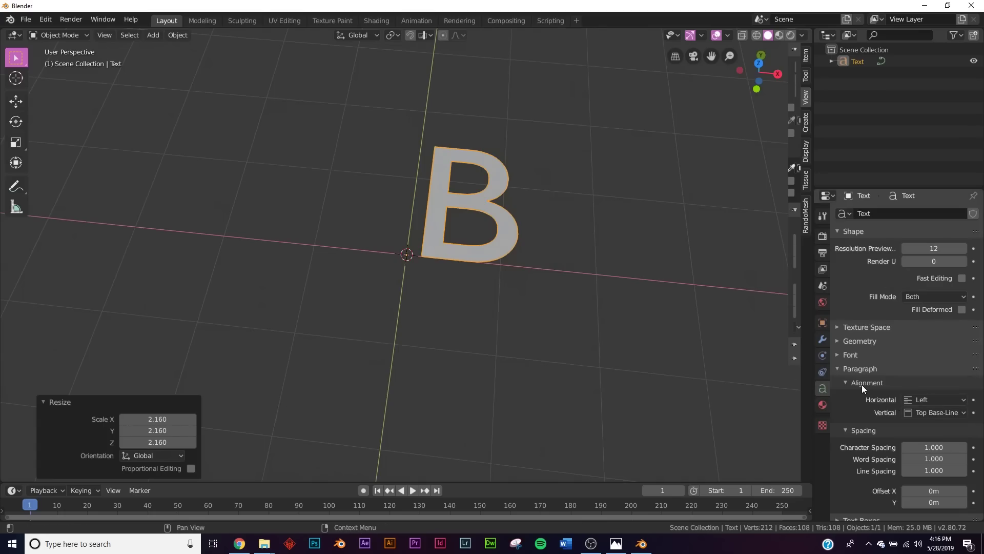
pyautogui.click(935, 400)
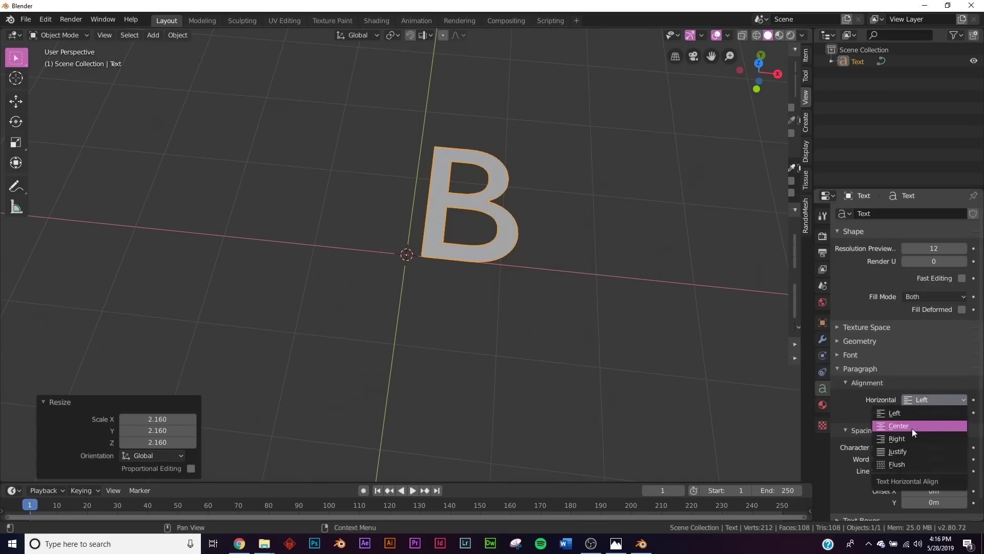
pyautogui.click(912, 429)
pyautogui.click(932, 414)
pyautogui.click(920, 451)
pyautogui.moveTo(434, 359); pyautogui.dragTo(453, 272, button='middle')
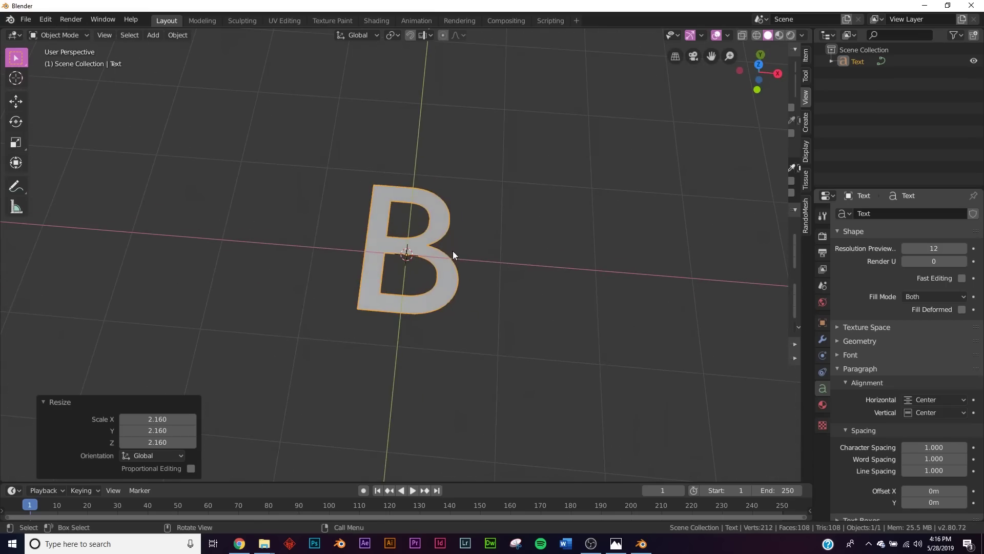
pyautogui.moveTo(551, 255); pyautogui.dragTo(463, 275, button='middle')
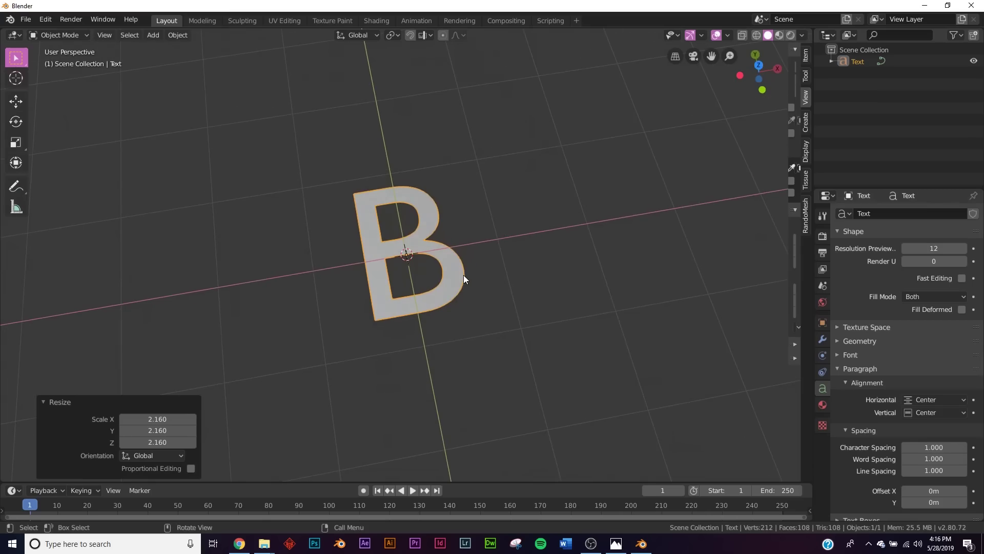
pyautogui.moveTo(494, 152); pyautogui.dragTo(487, 213, button='middle')
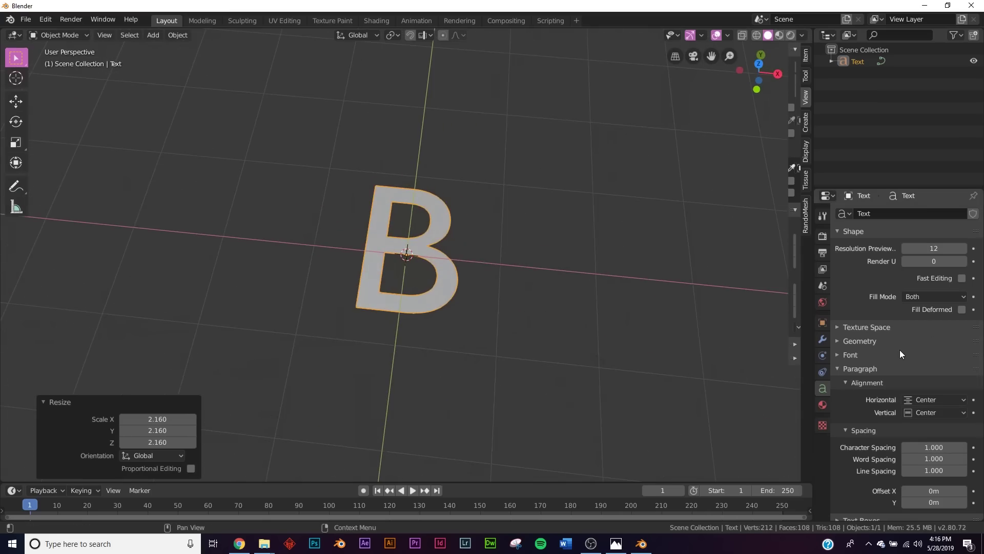
# Load BAD FONT - B.otf from the Desktop as the text's regular font
pyautogui.click(853, 356)
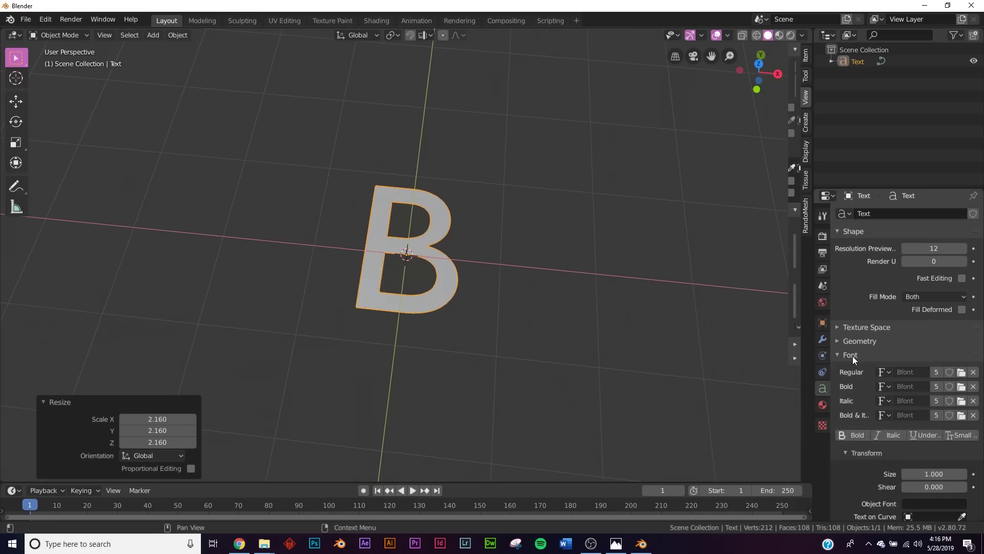
pyautogui.click(961, 373)
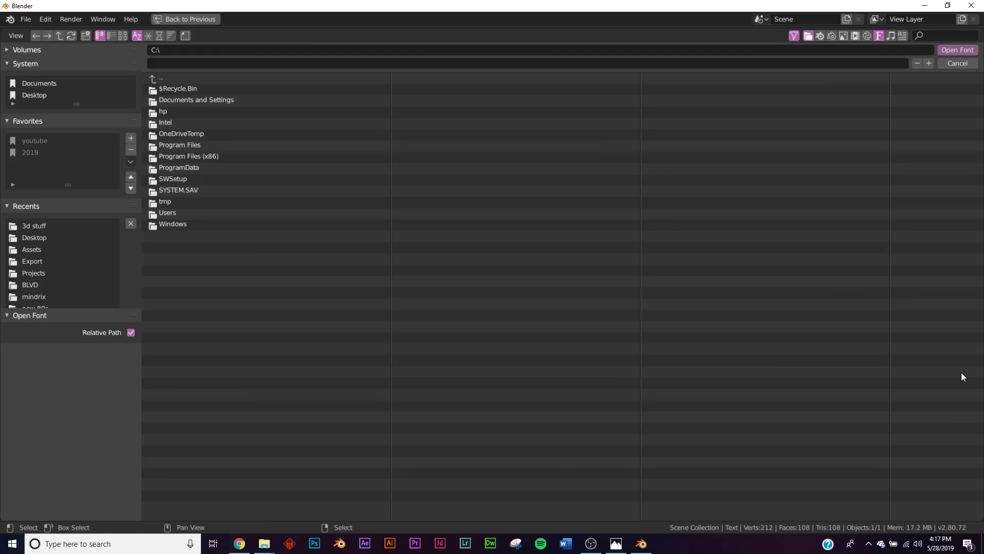
pyautogui.click(40, 96)
pyautogui.doubleClick(191, 180)
pyautogui.moveTo(487, 327)
pyautogui.mouseDown(button='middle')
pyautogui.moveTo(481, 256)
pyautogui.moveTo(475, 294)
pyautogui.moveTo(493, 332)
pyautogui.mouseUp(button='middle')
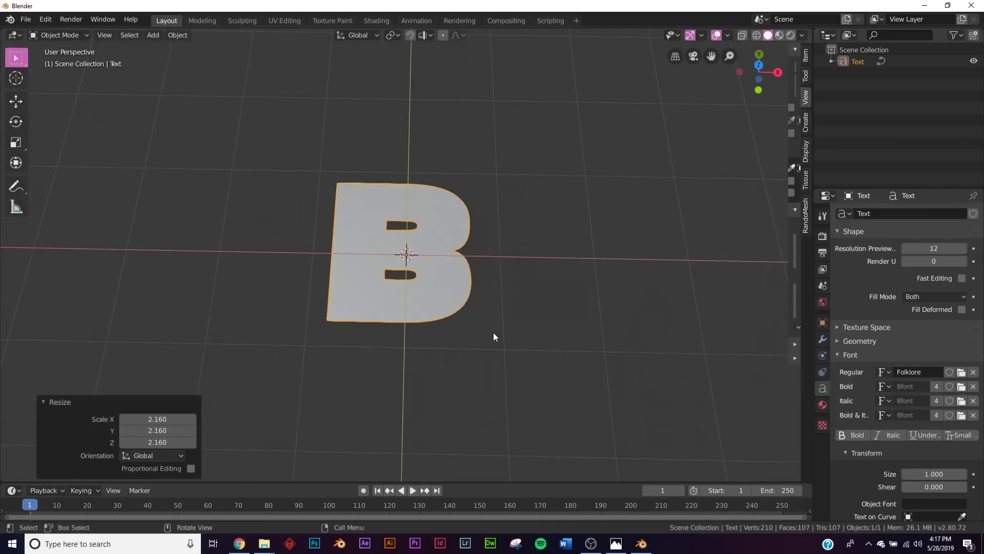
# Extrude the letter 0.19 m and give it a bevel depth of 0.02 m
pyautogui.click(855, 355)
pyautogui.click(855, 342)
pyautogui.moveTo(933, 370)
pyautogui.mouseDown()
pyautogui.moveTo(964, 370)
pyautogui.moveTo(939, 370)
pyautogui.mouseUp()
pyautogui.click(963, 432)
pyautogui.click(964, 431)
# Examine the extruded, bevelled B from several angles for geometry problems, especially around the notch between its two bowls
pyautogui.moveTo(474, 285); pyautogui.dragTo(467, 340, button='middle')
pyautogui.moveTo(529, 309); pyautogui.dragTo(459, 323, button='middle')
pyautogui.scroll(6, 423, 235)
pyautogui.moveTo(585, 362); pyautogui.dragTo(468, 281, button='middle')
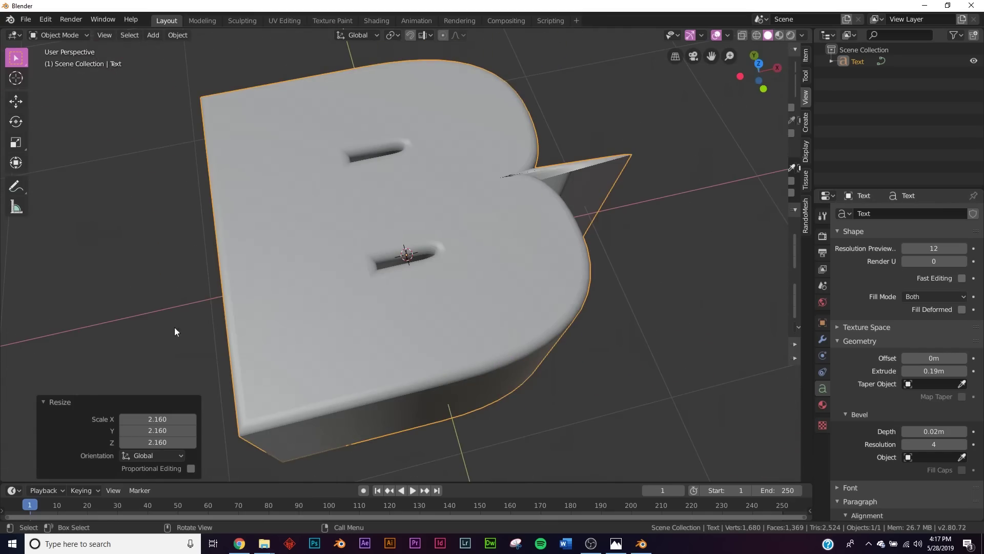
pyautogui.moveTo(436, 260); pyautogui.dragTo(508, 329, button='middle')
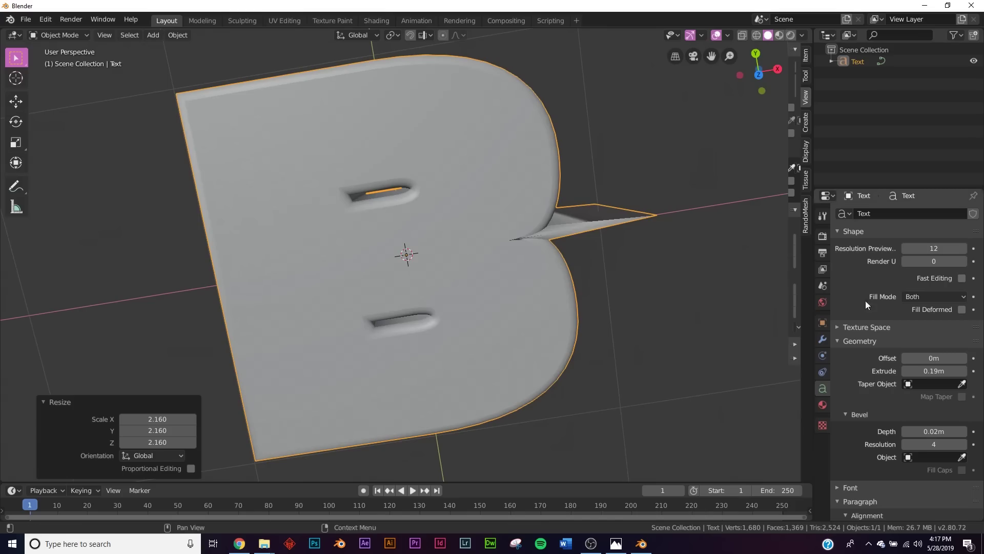
pyautogui.click(823, 371)
pyautogui.moveTo(575, 312); pyautogui.dragTo(560, 281, button='middle')
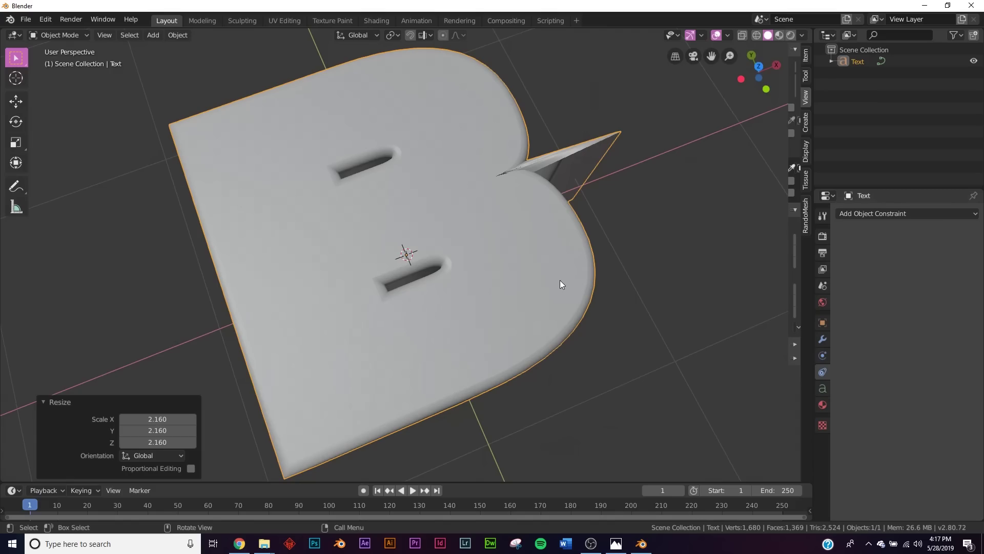
pyautogui.moveTo(73, 212); pyautogui.dragTo(317, 174, button='middle')
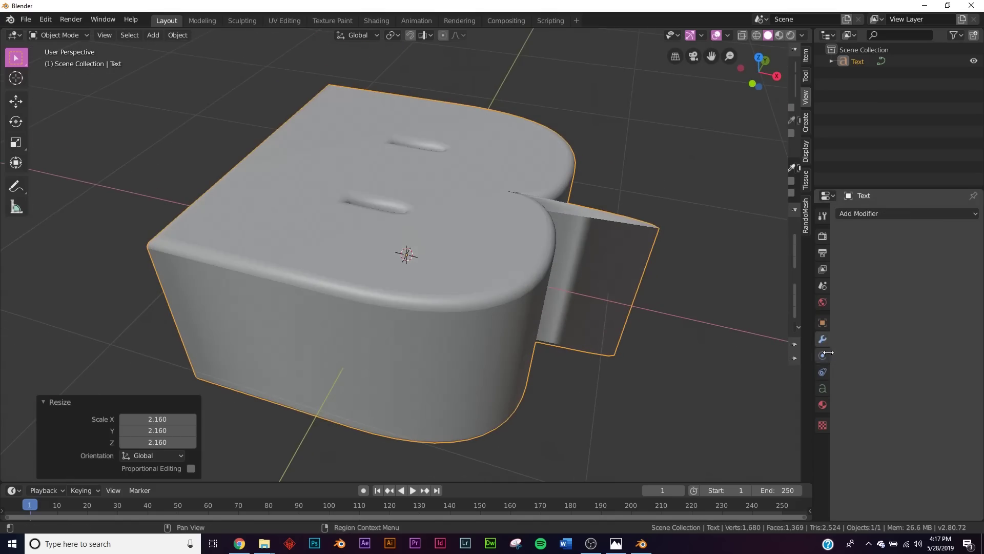
# Replace the letter's regular font with TypoGraphica.otf from the Desktop
pyautogui.click(823, 388)
pyautogui.click(961, 352)
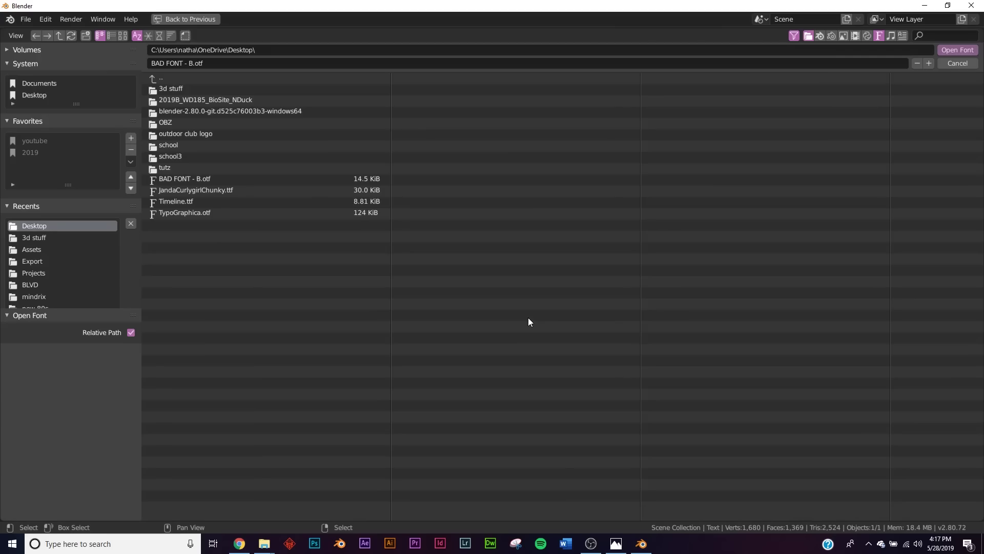
pyautogui.doubleClick(187, 216)
pyautogui.moveTo(410, 293); pyautogui.dragTo(673, 316, button='middle')
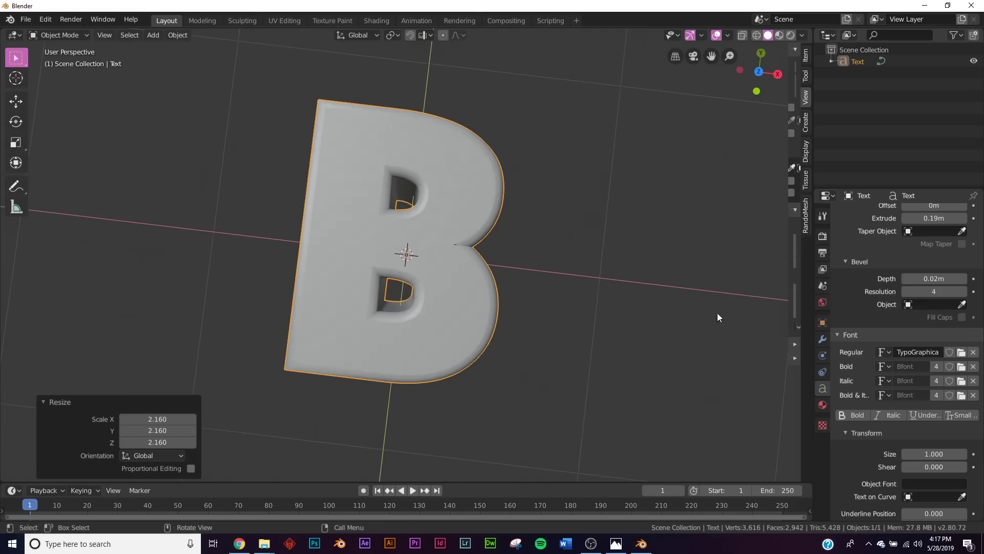
# Set the letter's bevel depth to 0 m and its extrude to 0.03 m
pyautogui.scroll(2, 943, 298)
pyautogui.scroll(1, 943, 295)
pyautogui.moveTo(934, 319); pyautogui.dragTo(903, 319)
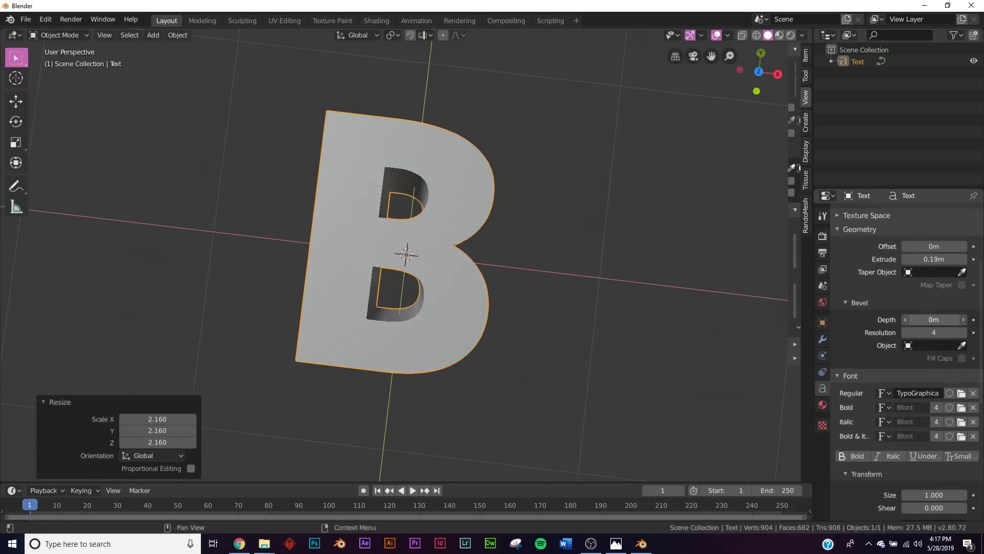
pyautogui.moveTo(934, 259); pyautogui.dragTo(908, 259)
pyautogui.moveTo(592, 286); pyautogui.dragTo(492, 200, button='middle')
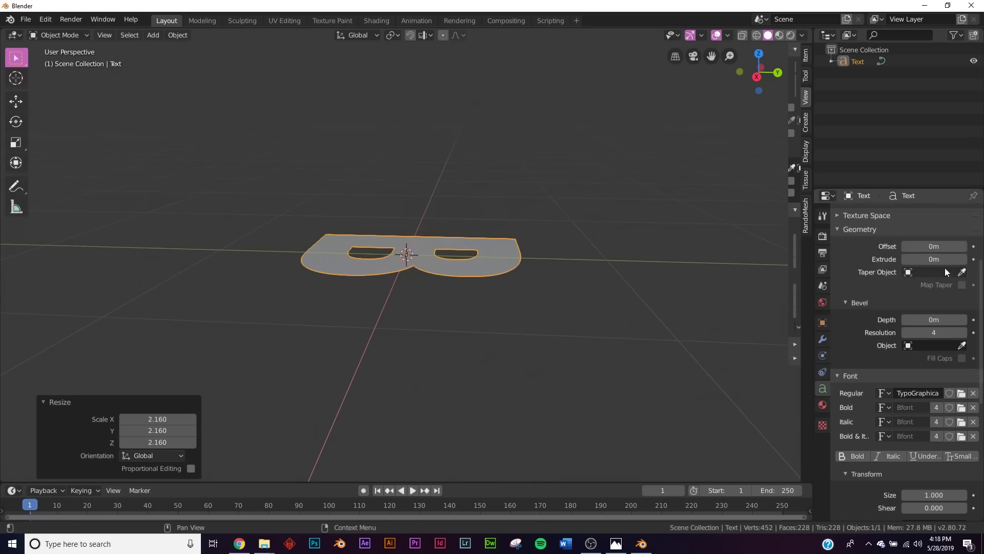
pyautogui.moveTo(934, 259)
pyautogui.mouseDown()
pyautogui.moveTo(974, 259)
pyautogui.moveTo(938, 259)
pyautogui.mouseUp()
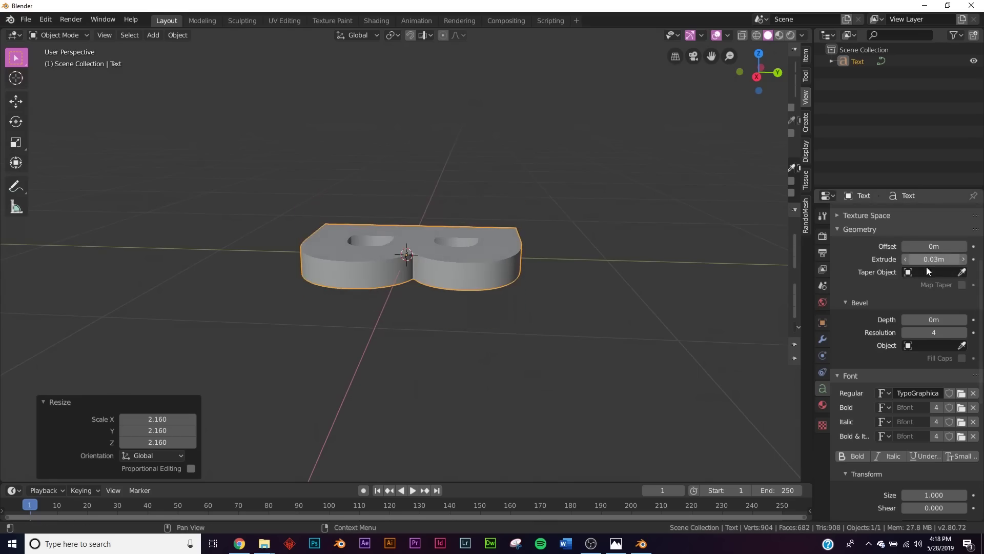
pyautogui.moveTo(593, 287); pyautogui.dragTo(480, 322, button='middle')
# Try out different offsets on the letter's outline, ending with the offset back at 0 m
pyautogui.moveTo(934, 246); pyautogui.dragTo(946, 246)
pyautogui.moveTo(447, 256); pyautogui.dragTo(451, 277, button='middle')
pyautogui.moveTo(934, 246)
pyautogui.mouseDown()
pyautogui.moveTo(872, 246)
pyautogui.moveTo(939, 246)
pyautogui.mouseUp()
pyautogui.click(939, 246)
pyautogui.write('04')
pyautogui.press('Return')
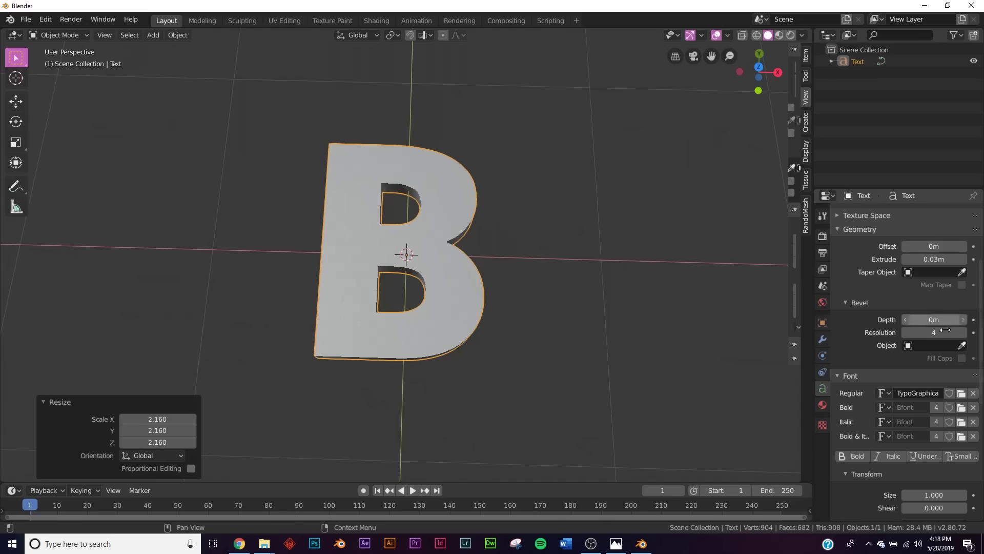
# Give the letter a flat chamfered edge with a bevel depth of 0.01 m and a bevel resolution of 0
pyautogui.moveTo(935, 320); pyautogui.dragTo(942, 319)
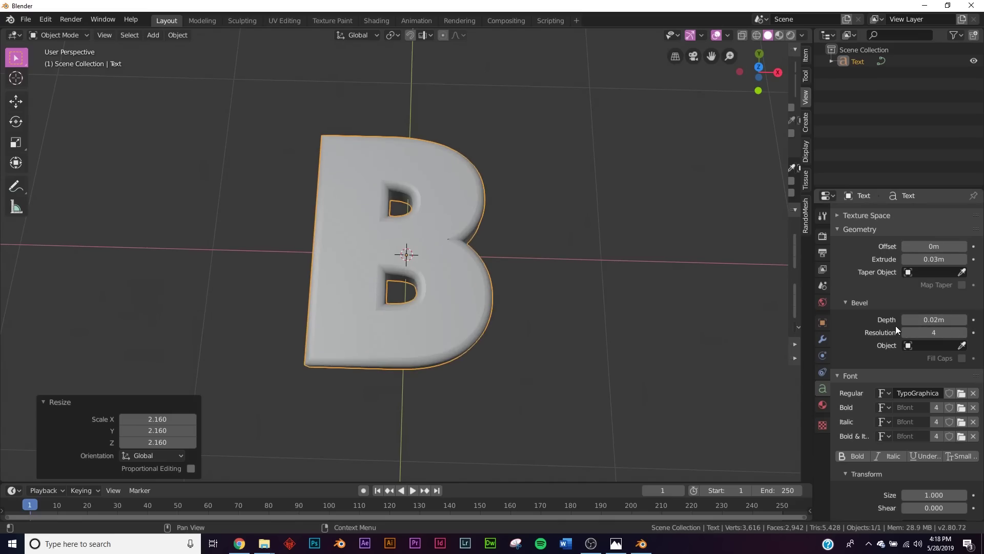
pyautogui.moveTo(528, 293); pyautogui.dragTo(519, 225, button='middle')
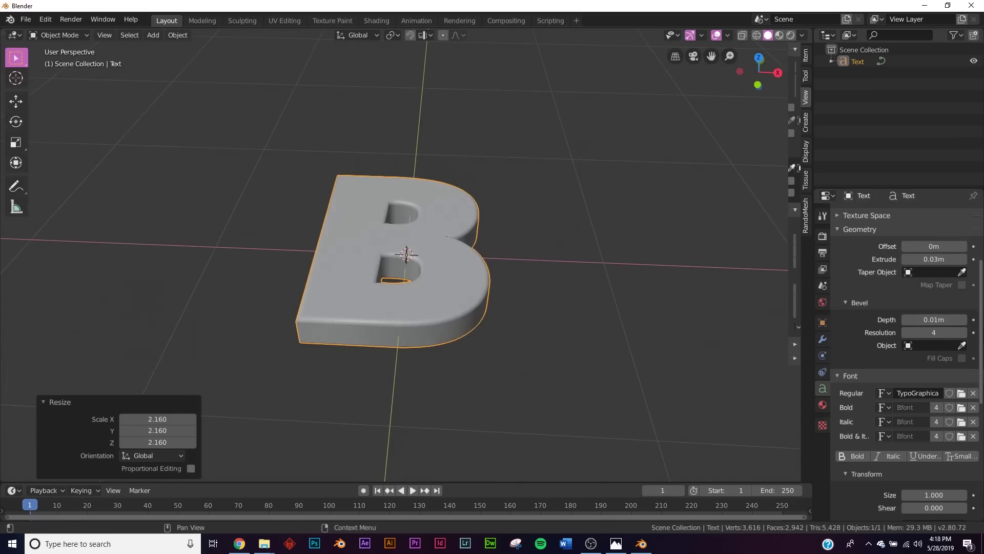
pyautogui.moveTo(939, 332); pyautogui.dragTo(903, 332)
pyautogui.moveTo(567, 323); pyautogui.dragTo(533, 275, button='middle')
pyautogui.scroll(4, 522, 342)
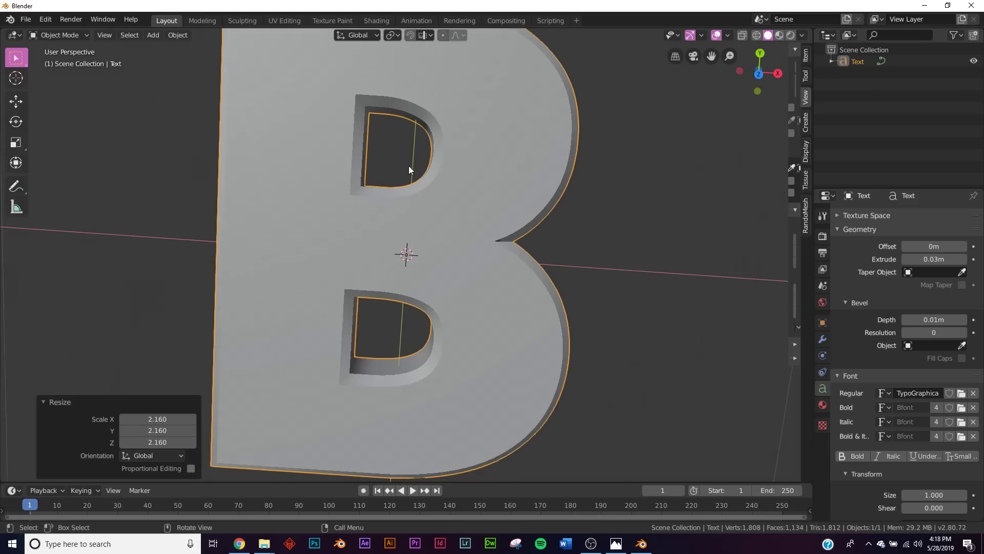
pyautogui.scroll(-5, 408, 165)
# Replace the letter's regular font with JandaCurlygirlChunky.ttf from the Desktop
pyautogui.click(960, 393)
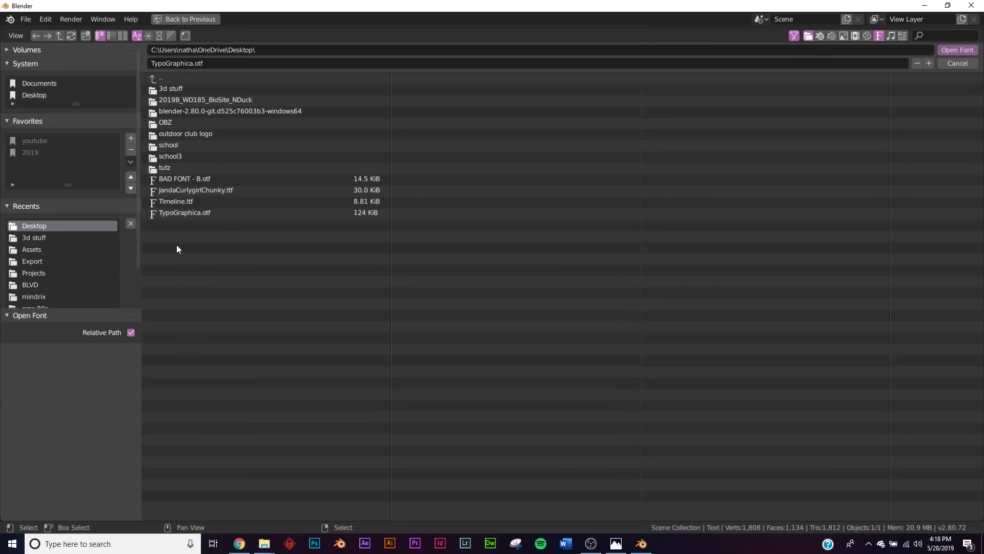
pyautogui.doubleClick(180, 193)
pyautogui.moveTo(613, 287); pyautogui.dragTo(718, 297, button='middle')
# Remove the bevel by setting its depth to 0 m, and set the letter's extrude to 0.04 m
pyautogui.click(907, 323)
pyautogui.moveTo(539, 303); pyautogui.dragTo(551, 343, button='middle')
pyautogui.moveTo(936, 264)
pyautogui.mouseDown()
pyautogui.moveTo(954, 264)
pyautogui.moveTo(941, 264)
pyautogui.mouseUp()
pyautogui.moveTo(457, 277); pyautogui.dragTo(448, 375, button='middle')
pyautogui.scroll(3, 454, 230)
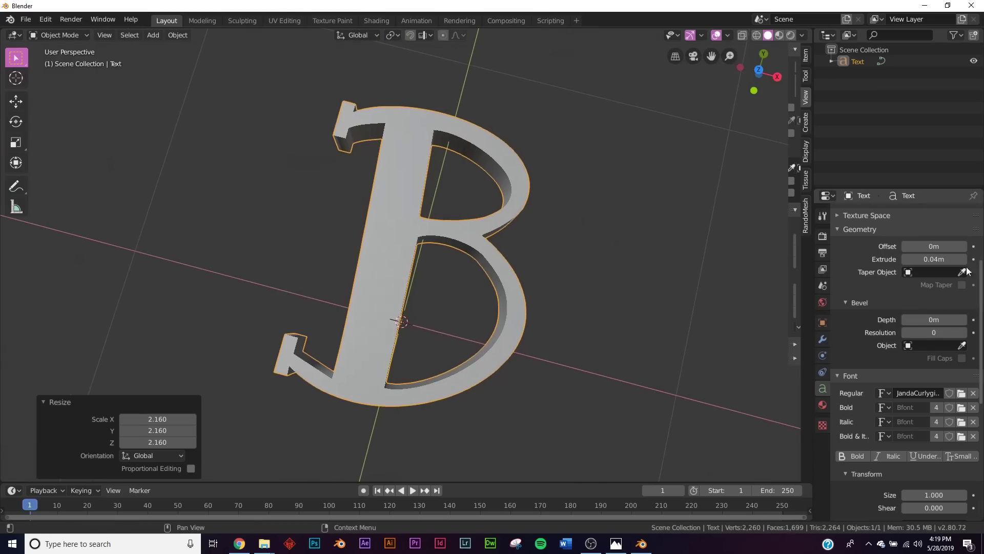
# Thicken the letter's outline with a geometry offset of 0.01 m
pyautogui.click(964, 248)
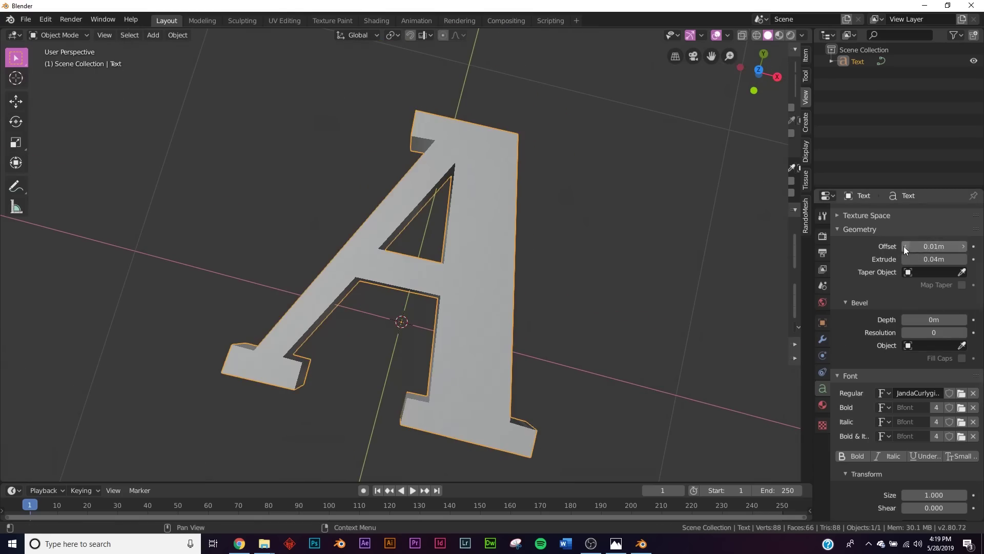
pyautogui.click(905, 246)
pyautogui.click(964, 248)
pyautogui.moveTo(548, 287); pyautogui.dragTo(515, 253, button='middle')
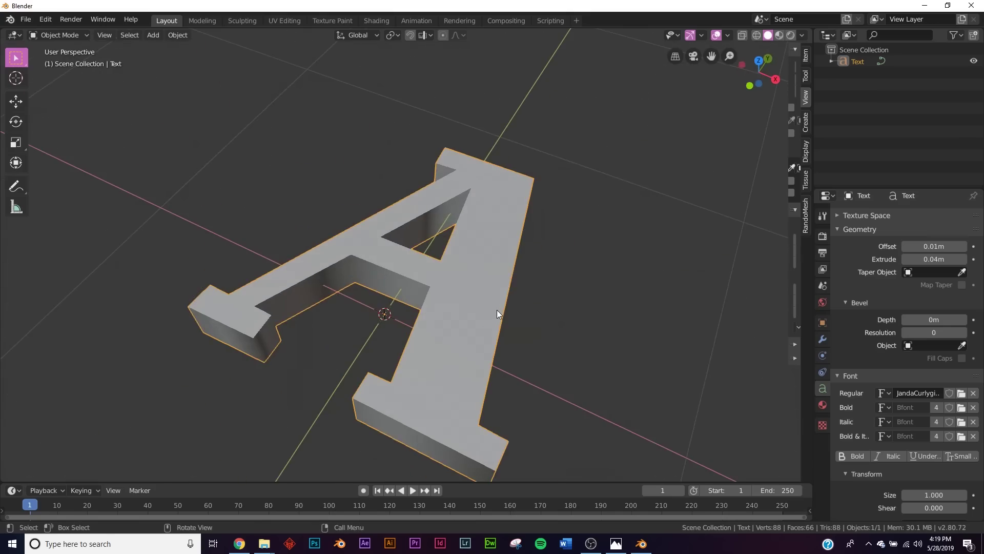
# Duplicate the letter in place and give the copy an offset of 0 m and an extrude of 0.06 m
pyautogui.hotkey('shift', 'd')
pyautogui.press('Escape')
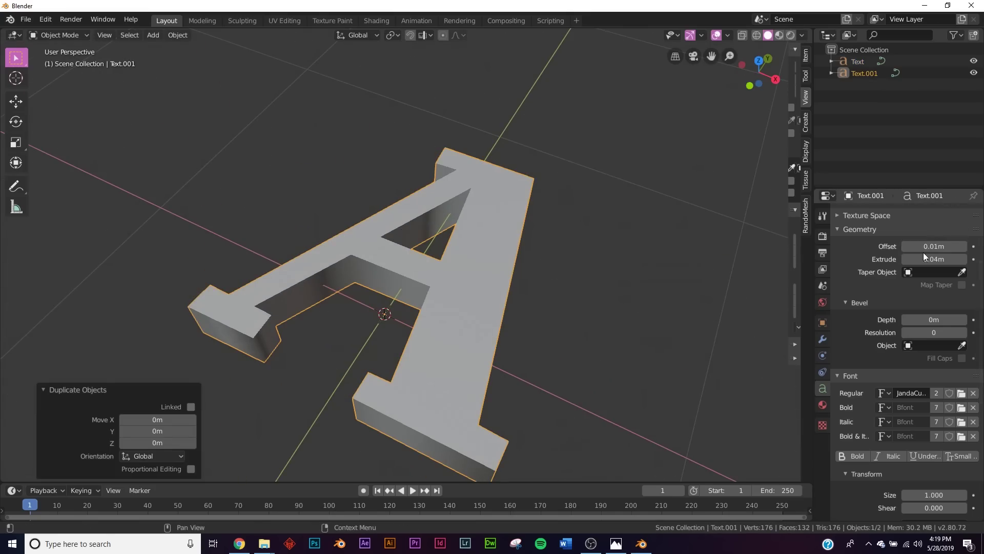
pyautogui.click(907, 246)
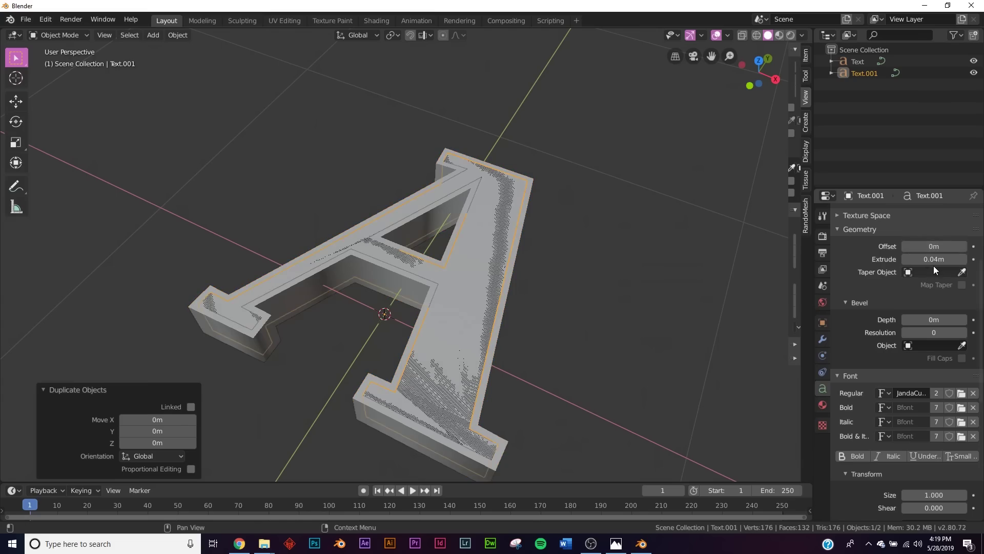
pyautogui.click(963, 259)
pyautogui.click(963, 260)
pyautogui.click(962, 259)
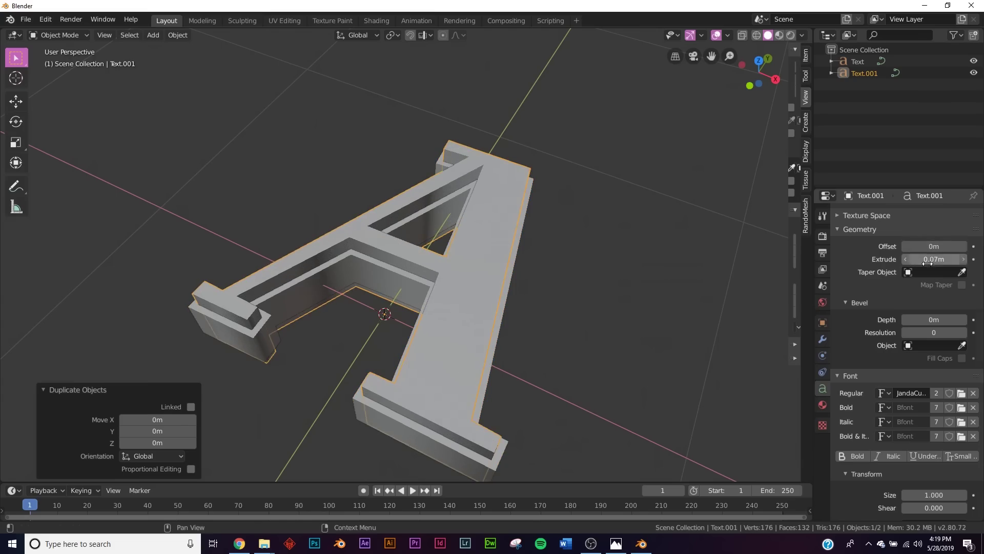
pyautogui.click(906, 259)
# Inspect the two overlapping letters from several angles and select the wider original letter
pyautogui.hotkey('alt', 'a')
pyautogui.moveTo(431, 377); pyautogui.dragTo(543, 178, button='middle')
pyautogui.scroll(4, 509, 292)
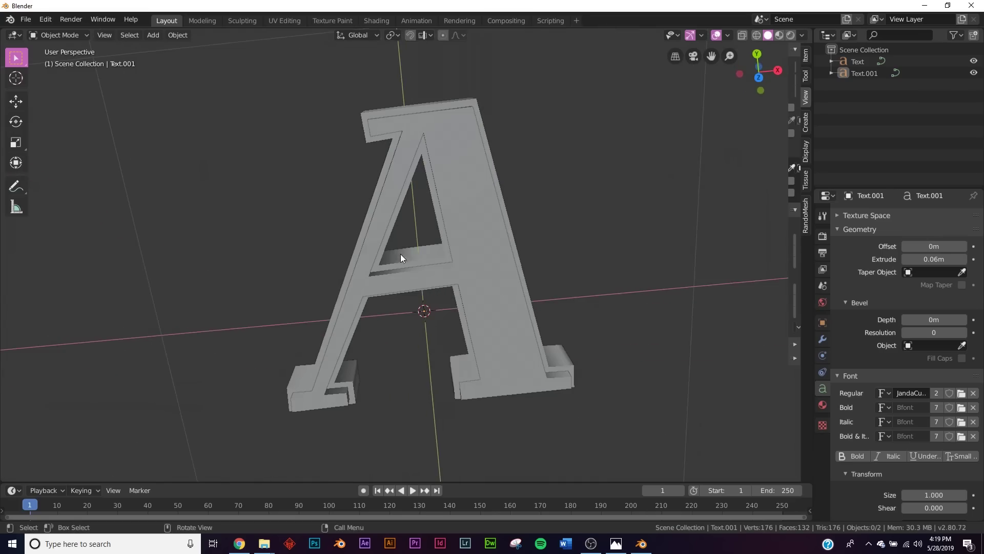
pyautogui.moveTo(400, 256); pyautogui.dragTo(500, 217, button='middle')
pyautogui.click(531, 285)
pyautogui.moveTo(532, 287); pyautogui.dragTo(447, 285, button='middle')
pyautogui.click(453, 277)
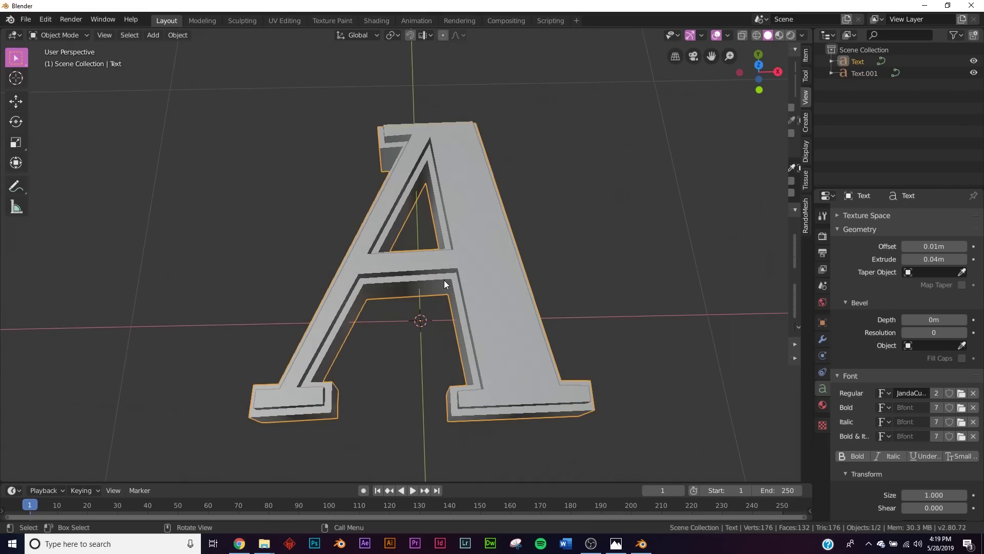
# Inspect the two layered letters from several angles and delete both of them from the scene
pyautogui.click(472, 244)
pyautogui.moveTo(528, 250); pyautogui.dragTo(459, 284, button='middle')
pyautogui.scroll(4, 458, 290)
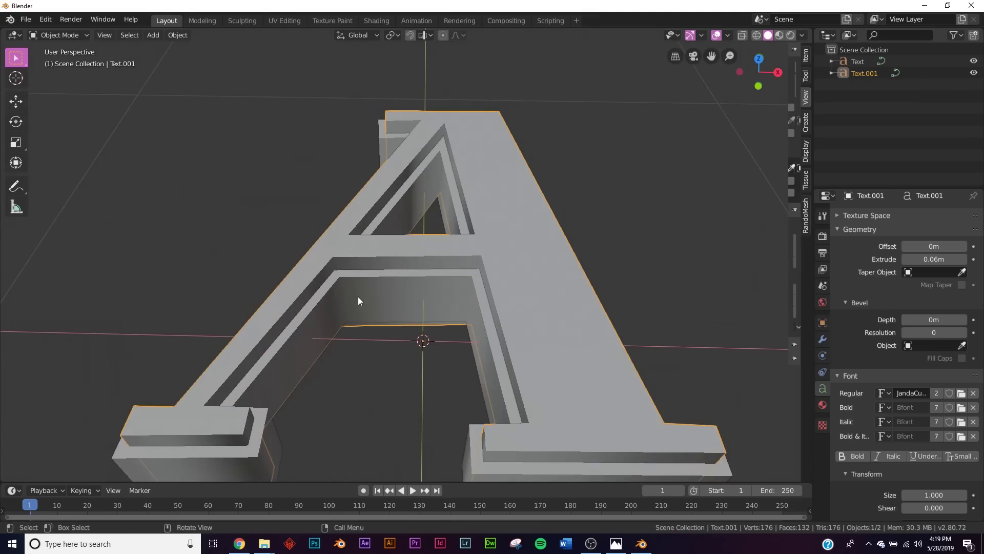
pyautogui.moveTo(363, 295); pyautogui.dragTo(416, 317, button='middle')
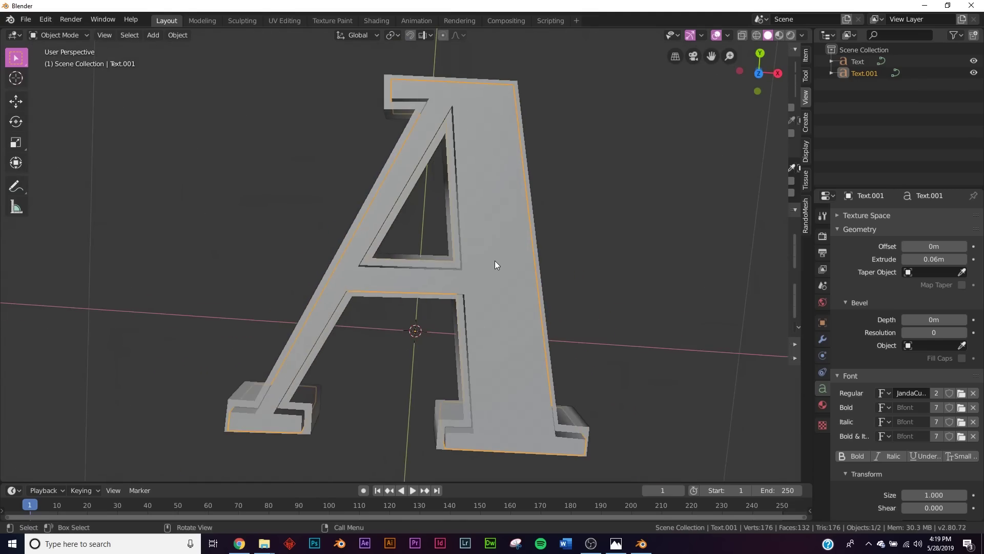
pyautogui.moveTo(495, 264); pyautogui.dragTo(411, 213, button='middle')
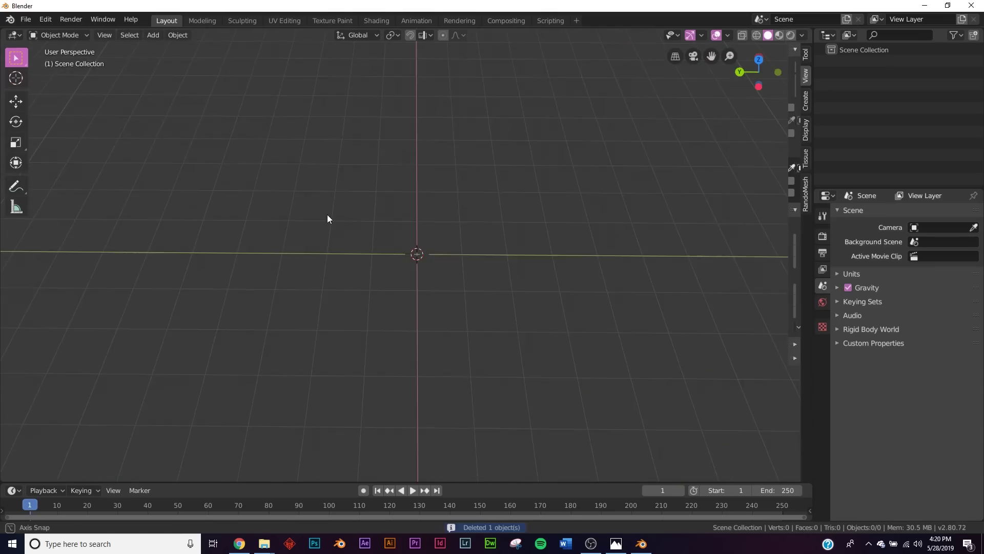
# Switch to the Photos window to view the BLENDER lettering reference image, and return to Blender
pyautogui.moveTo(327, 214); pyautogui.dragTo(513, 266, button='middle')
pyautogui.click(616, 544)
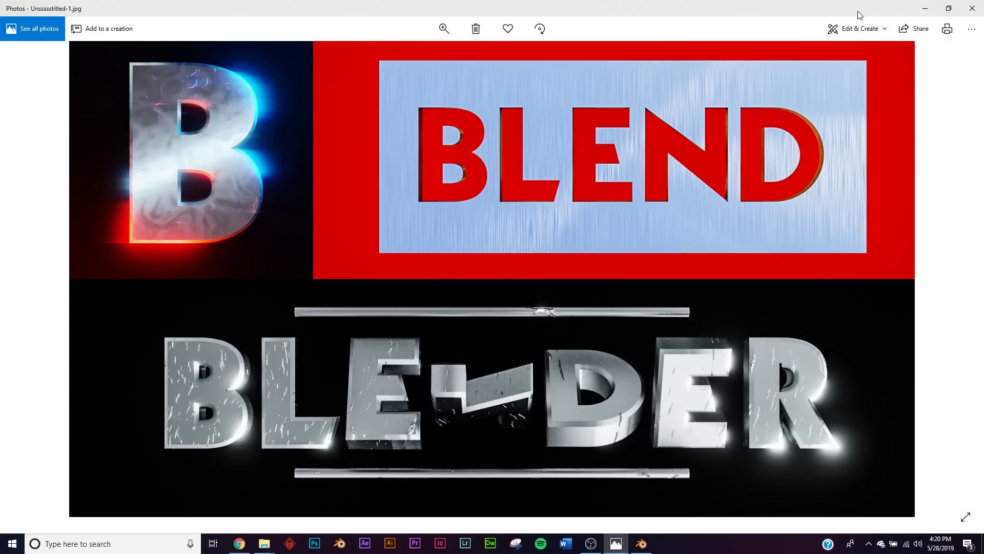
pyautogui.click(926, 9)
# Add a text object at the origin and set its horizontal and vertical alignment to Center
pyautogui.hotkey('shift', 'a')
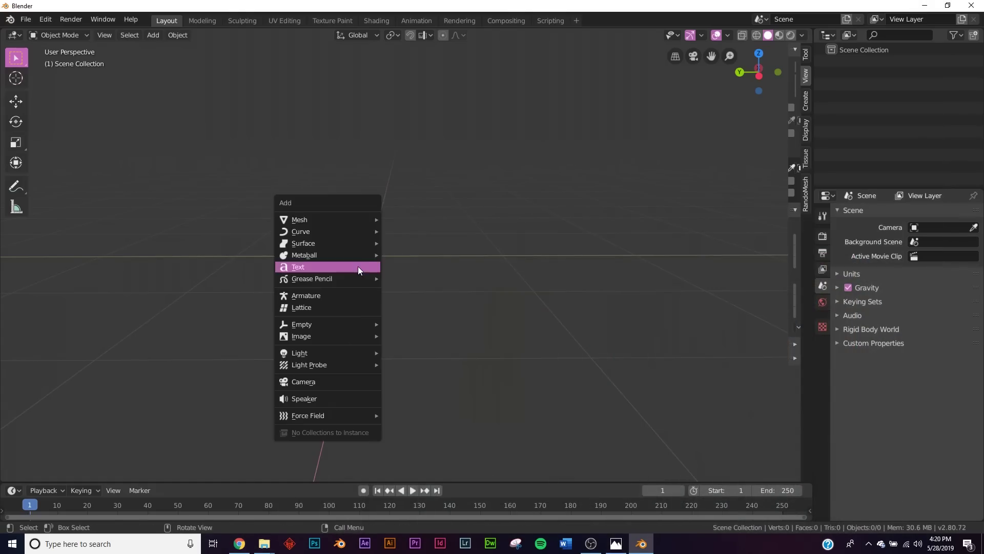
pyautogui.click(314, 267)
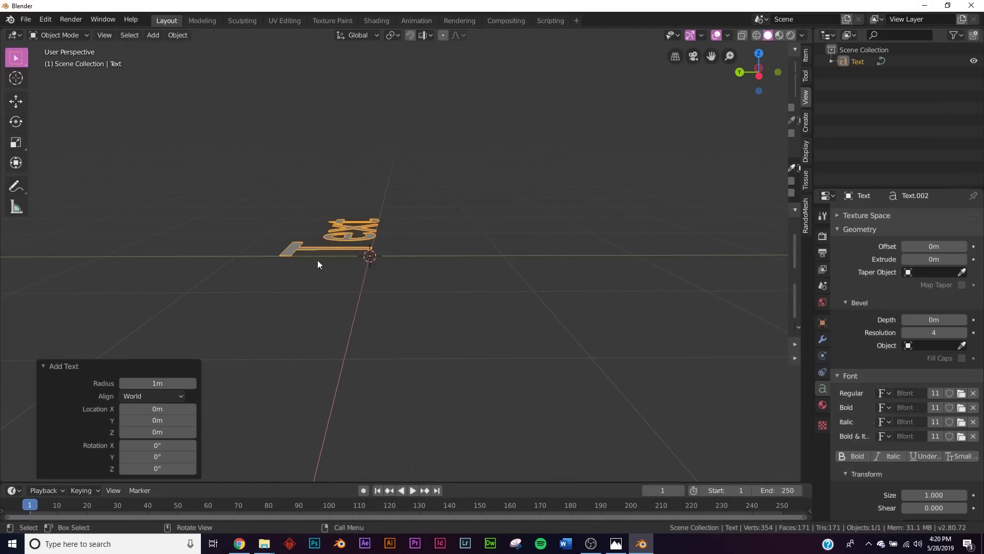
pyautogui.moveTo(318, 260); pyautogui.dragTo(204, 334, button='middle')
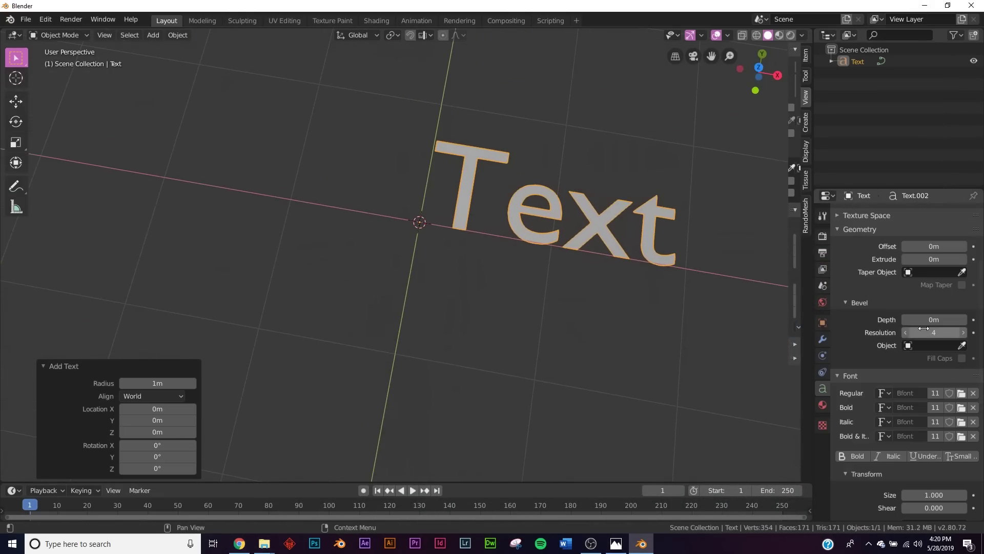
pyautogui.scroll(-10, 861, 397)
# Replace the default text with the single letter B
pyautogui.press('Tab')
pyautogui.press('BackSpace')
pyautogui.press('BackSpace')
pyautogui.press('BackSpace')
pyautogui.press('BackSpace')
pyautogui.write('B')
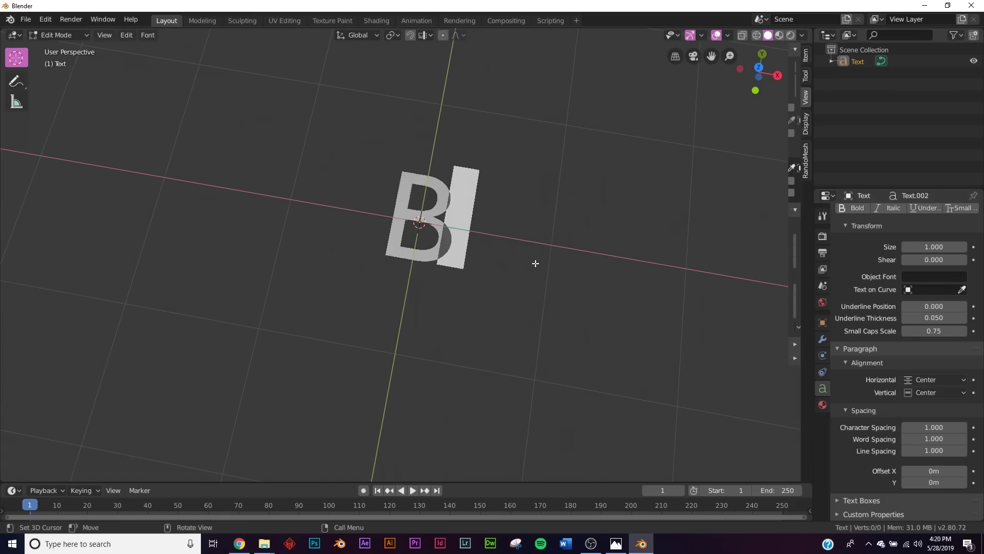
pyautogui.press('Tab')
# Assign the TypoGraphica font to the letter B and scale it up by about 1.787
pyautogui.scroll(8, 942, 301)
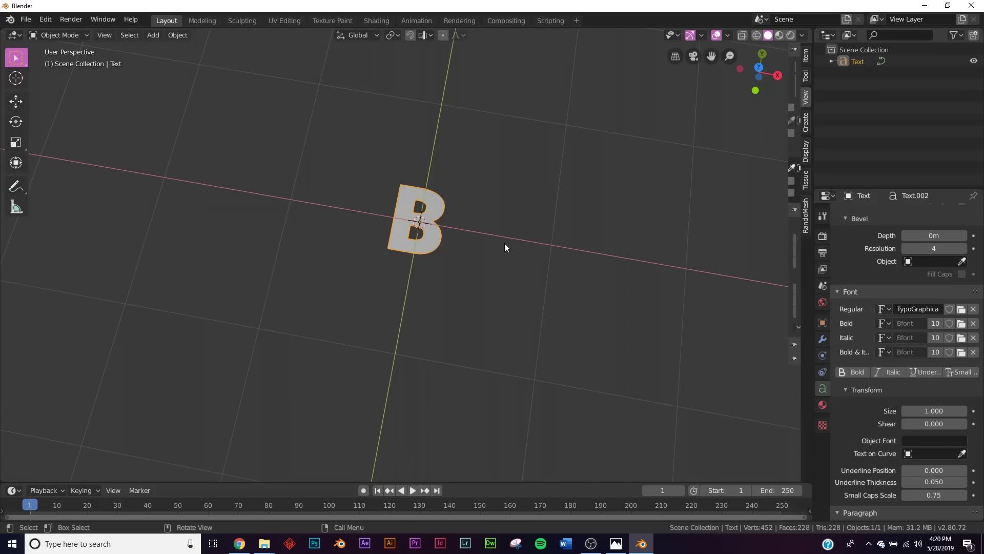
pyautogui.press('s')
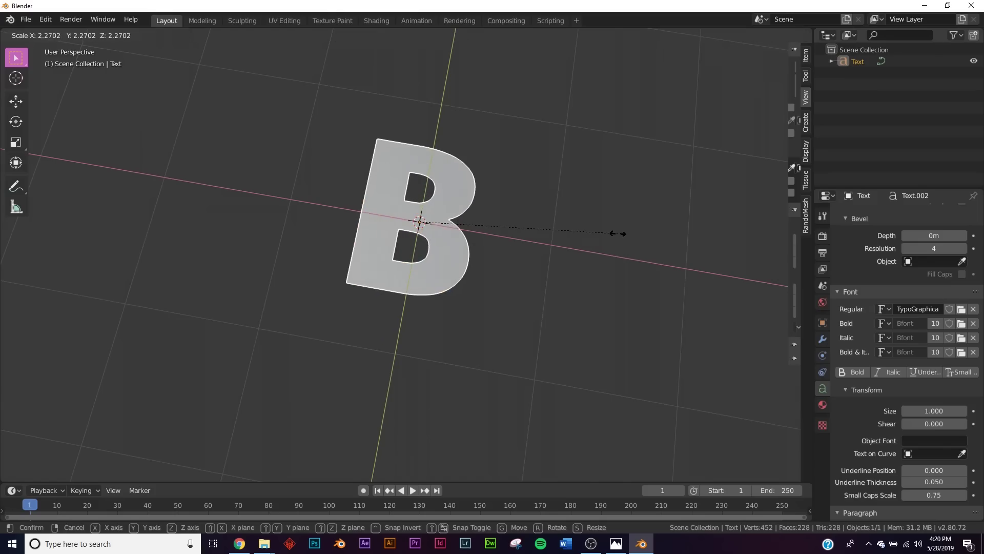
pyautogui.click(576, 245)
# Give the letter B an extrude of 0.05 m and a bevel depth of 0.01 m with resolution 0
pyautogui.moveTo(575, 245); pyautogui.dragTo(513, 257, button='middle')
pyautogui.scroll(6, 932, 325)
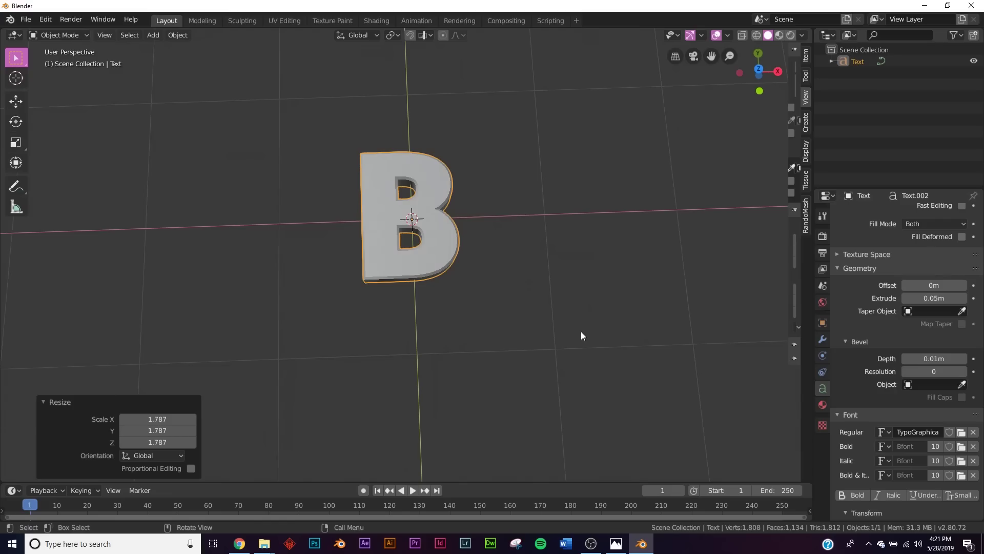
pyautogui.scroll(-3, 405, 254)
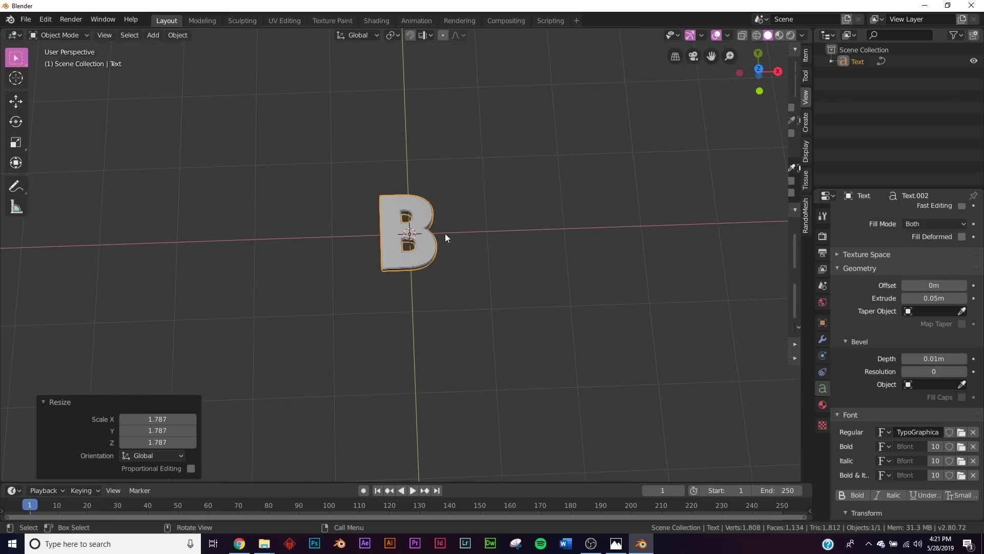
# Duplicate the letter B six times, moving each copy along X to form an evenly spaced row of seven
pyautogui.hotkey('shift', 'd')
pyautogui.rightClick(542, 230)
pyautogui.click(16, 101)
pyautogui.moveTo(458, 235); pyautogui.dragTo(518, 230)
pyautogui.keyDown('shift'); pyautogui.moveTo(519, 231); pyautogui.dragTo(486, 279, button='middle'); pyautogui.keyUp('shift')
pyautogui.hotkey('shift', 'd')
pyautogui.press('Escape')
pyautogui.moveTo(416, 250); pyautogui.dragTo(529, 253)
pyautogui.hotkey('shift', 'd')
pyautogui.press('Escape')
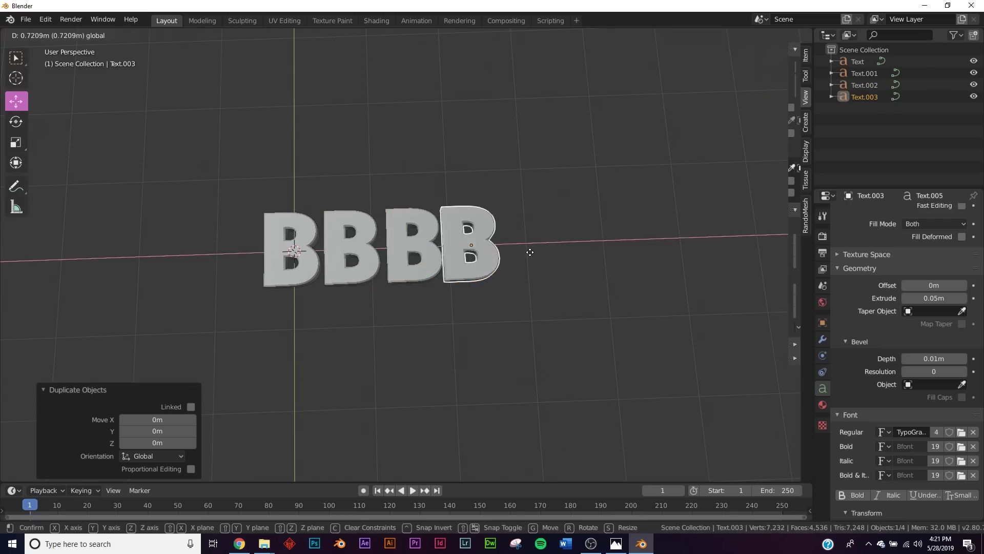
pyautogui.moveTo(718, 248); pyautogui.dragTo(734, 248)
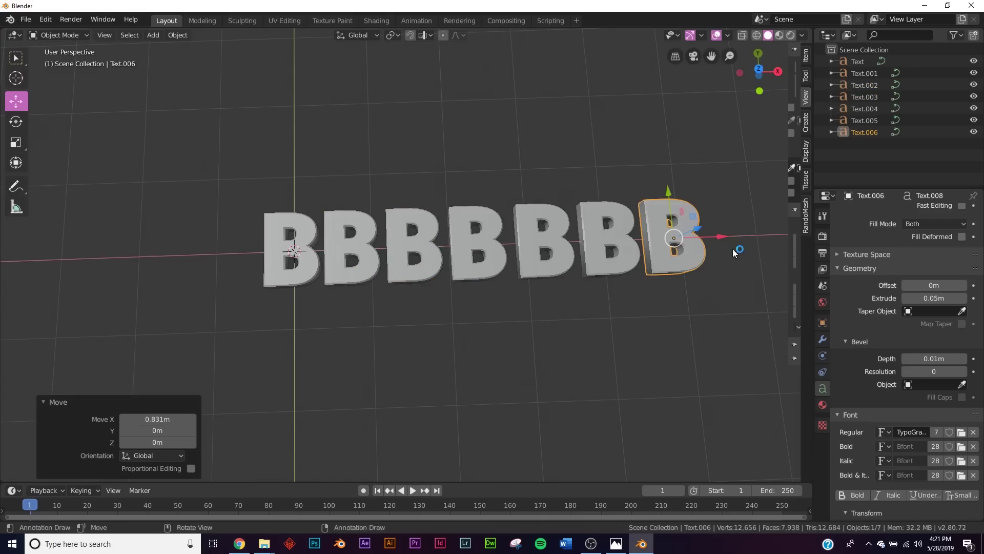
# Select all seven letters and move them together along X so the row is centred on the origin
pyautogui.moveTo(615, 308); pyautogui.dragTo(612, 300, button='middle')
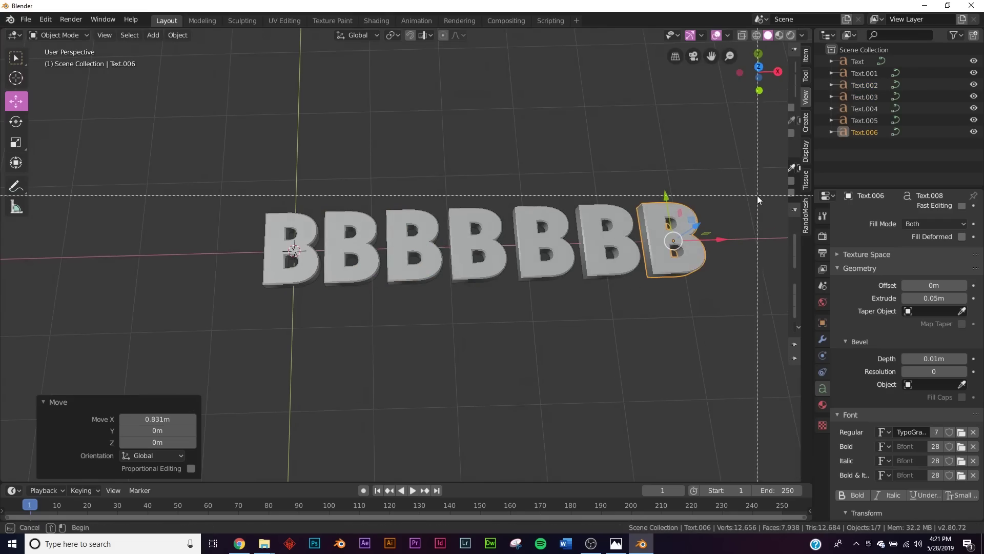
pyautogui.press('a')
pyautogui.moveTo(523, 247); pyautogui.dragTo(343, 259)
pyautogui.keyDown('shift'); pyautogui.moveTo(402, 284); pyautogui.dragTo(444, 312, button='middle'); pyautogui.keyUp('shift')
pyautogui.click(607, 303)
# Change the second to seventh letters to L, E, N, D, E and R so the row spells BLENDER
pyautogui.keyDown('shift'); pyautogui.moveTo(295, 288); pyautogui.dragTo(372, 282, button='middle'); pyautogui.keyUp('shift')
pyautogui.click(304, 279)
pyautogui.press('Tab')
pyautogui.press('BackSpace')
pyautogui.write('L')
pyautogui.press('Tab')
pyautogui.click(367, 278)
pyautogui.press('Tab')
pyautogui.press('BackSpace')
pyautogui.write('E')
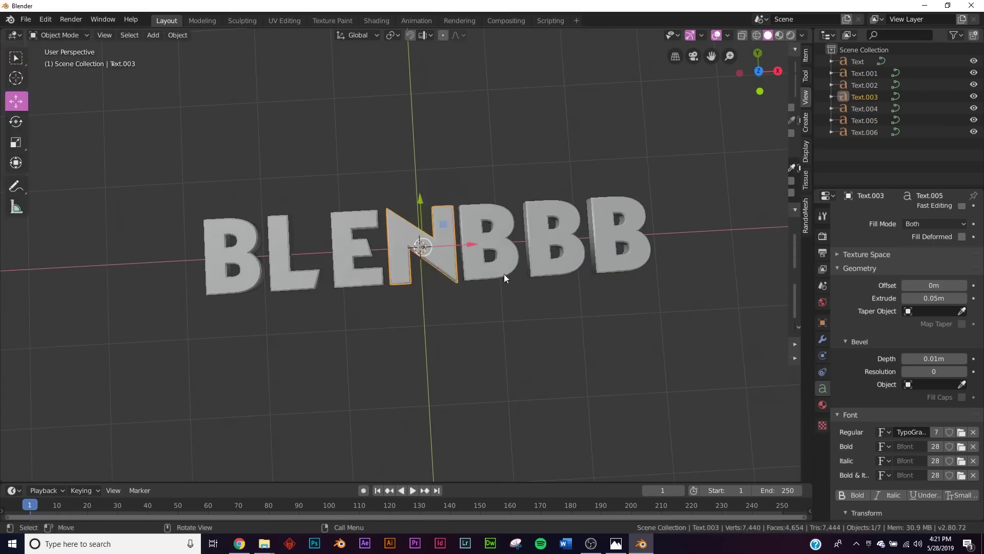
pyautogui.click(348, 271)
# Adjust the spacing between the letters of BLENDER by moving individual letters in its second half along X
pyautogui.click(551, 246)
pyautogui.press('g')
pyautogui.press('x')
pyautogui.click(559, 246)
pyautogui.click(632, 245)
pyautogui.press('g')
pyautogui.press('x')
pyautogui.click(624, 244)
# Add a camera from the top view, look through it, and raise it about 1.88 m to frame the whole word
pyautogui.press('KP_7')
pyautogui.hotkey('shift', 'a')
pyautogui.click(407, 262)
pyautogui.press('KP_0')
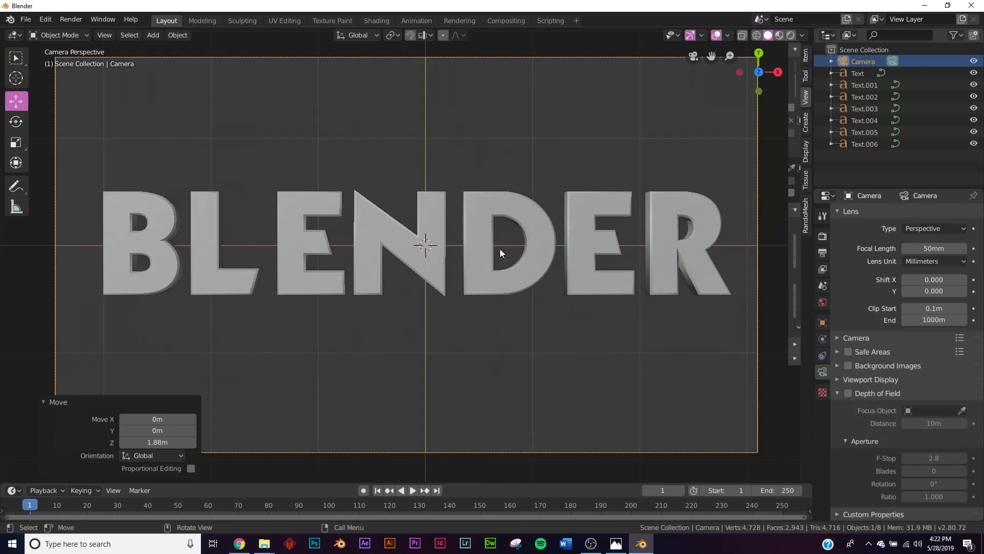
pyautogui.click(478, 257)
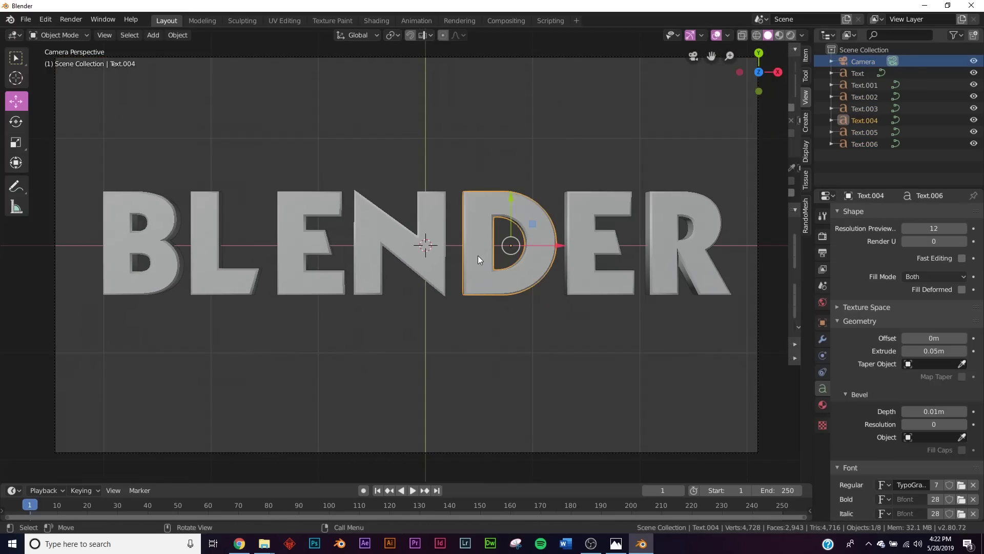
pyautogui.press('r')
pyautogui.press('r')
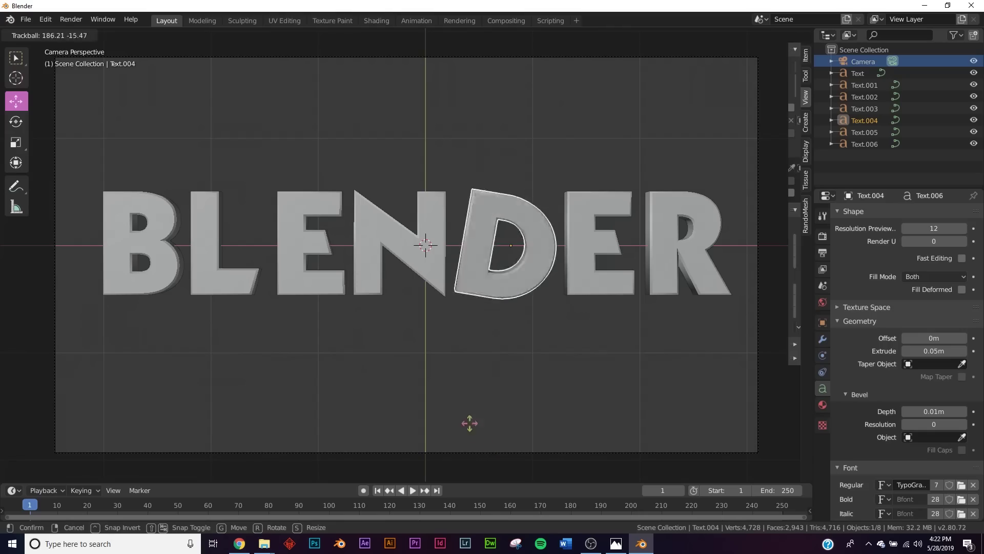
pyautogui.rightClick(521, 227)
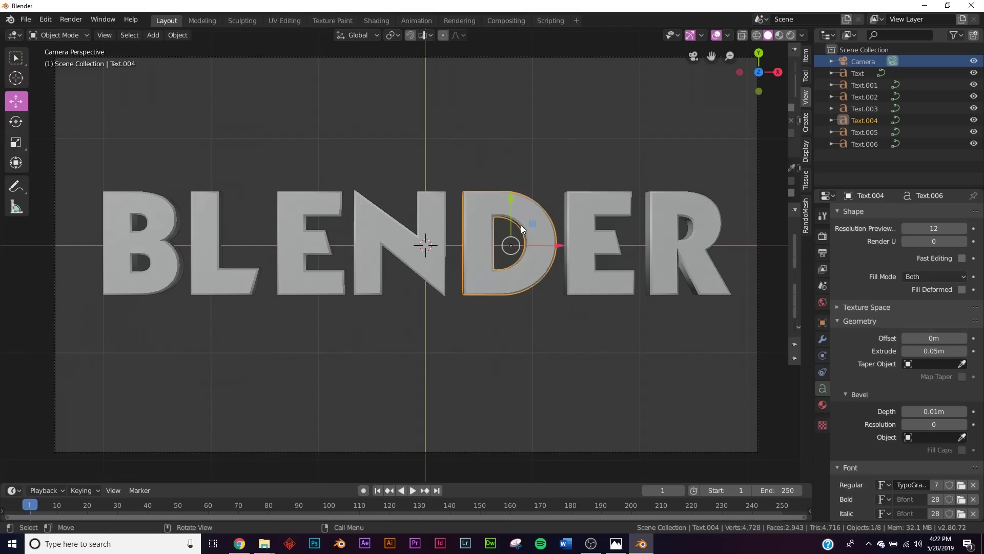
# Set the X rotation of the first letter B to 0° and keyframe it at frame 1
pyautogui.click(115, 290)
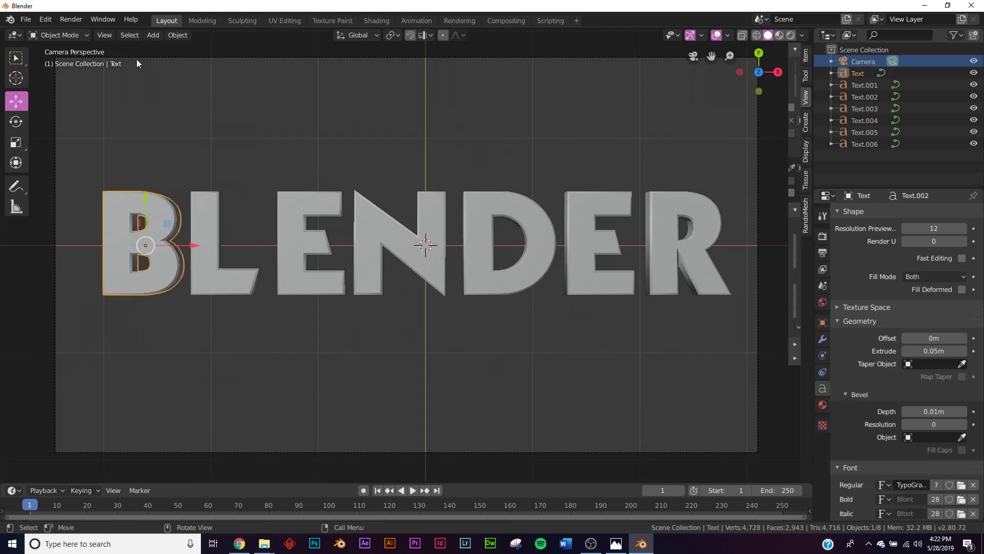
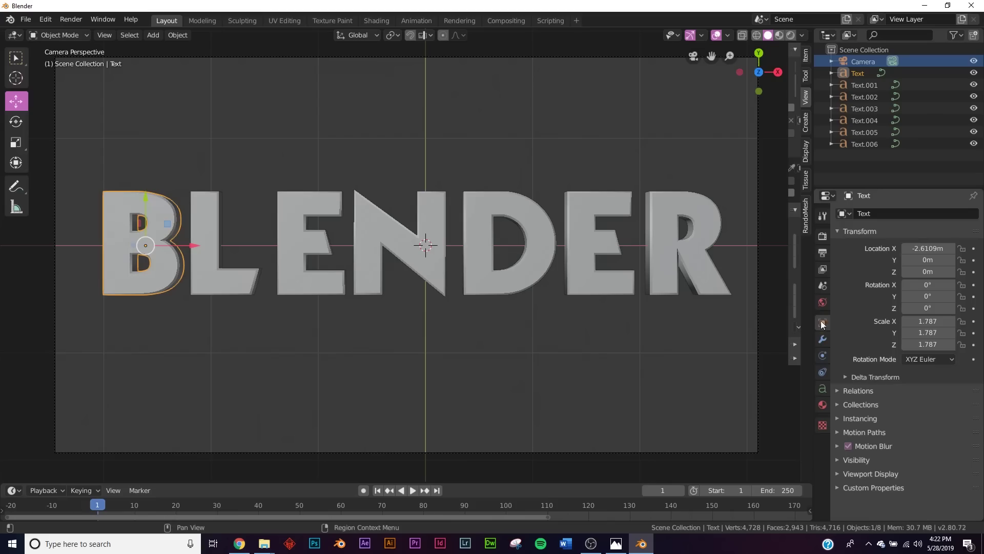
pyautogui.moveTo(939, 284); pyautogui.dragTo(979, 284)
pyautogui.click(928, 282)
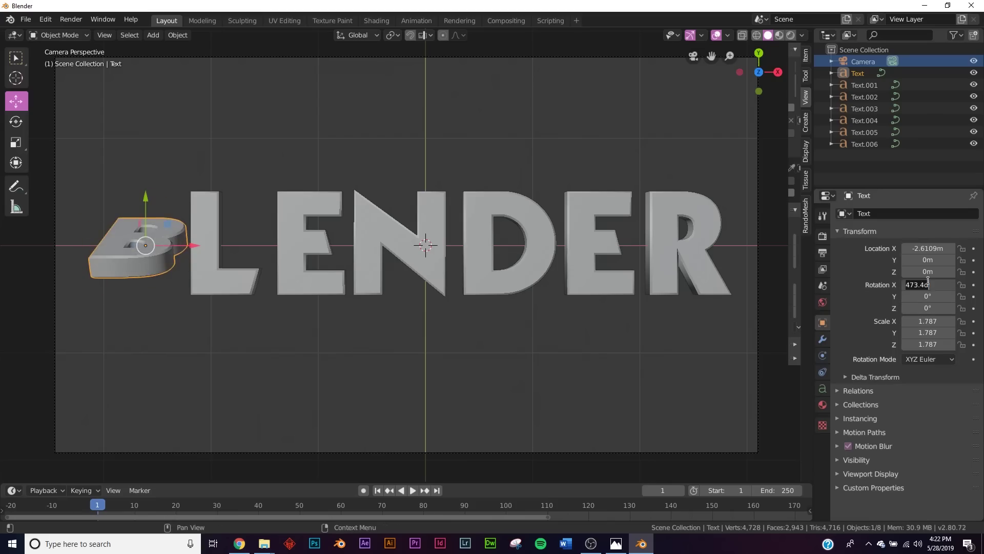
pyautogui.write('0')
pyautogui.press('Return')
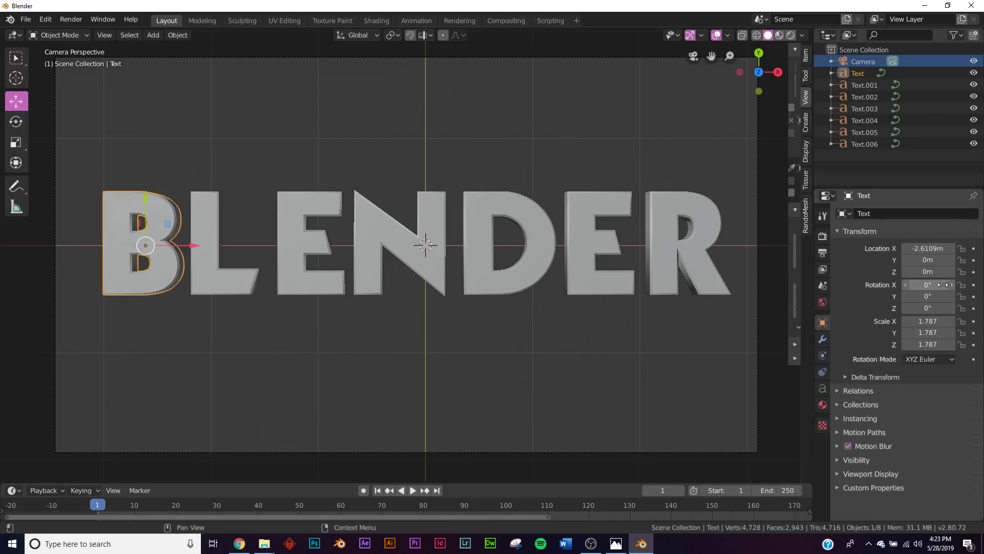
pyautogui.click(975, 285)
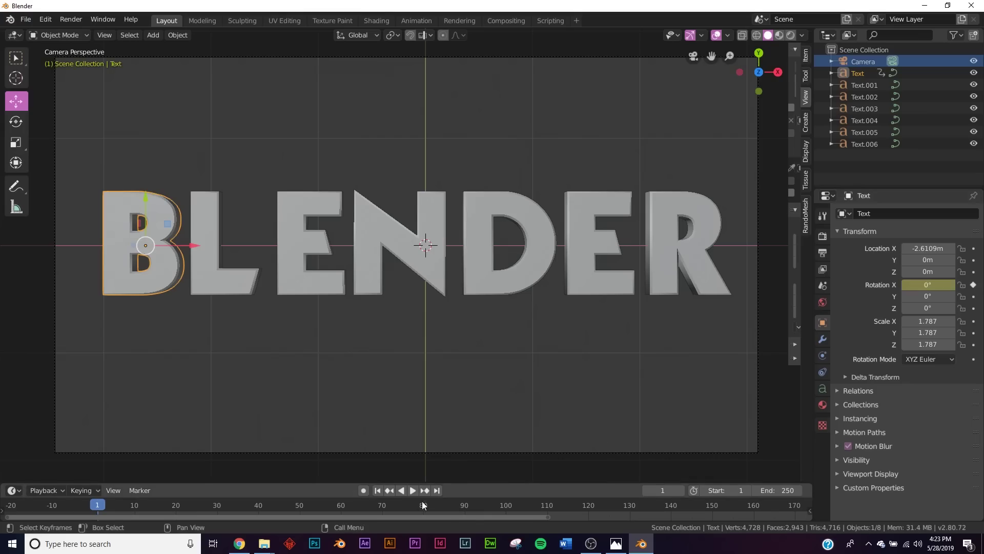
# Set the letter B's X rotation to 360° at frame 20 and keyframe it
pyautogui.click(417, 490)
pyautogui.click(416, 490)
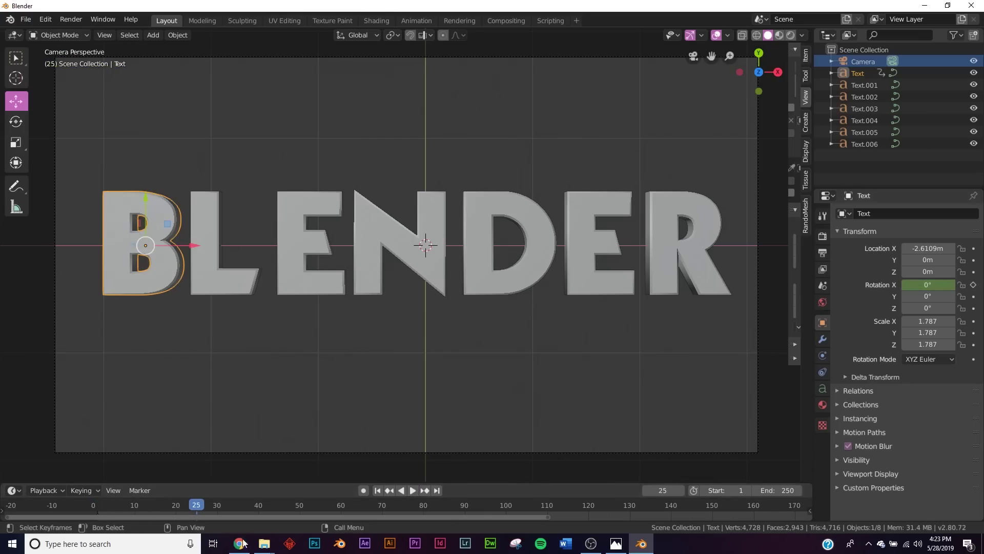
pyautogui.moveTo(214, 510); pyautogui.dragTo(178, 508)
pyautogui.click(917, 286)
pyautogui.write('360')
pyautogui.press('Return')
pyautogui.click(973, 284)
# Play the animation from the first frame to preview the spin of the letter B
pyautogui.click(380, 492)
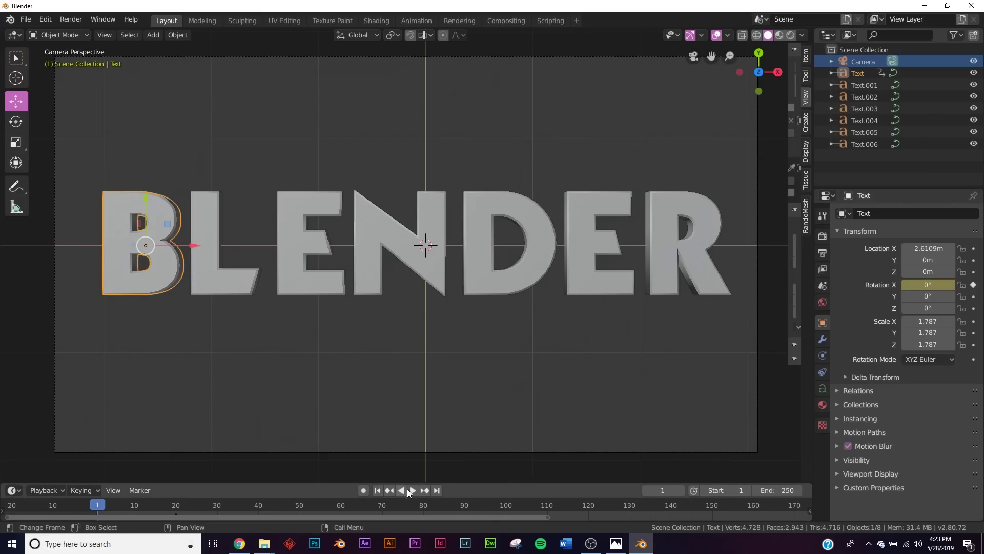
pyautogui.click(412, 490)
pyautogui.click(412, 489)
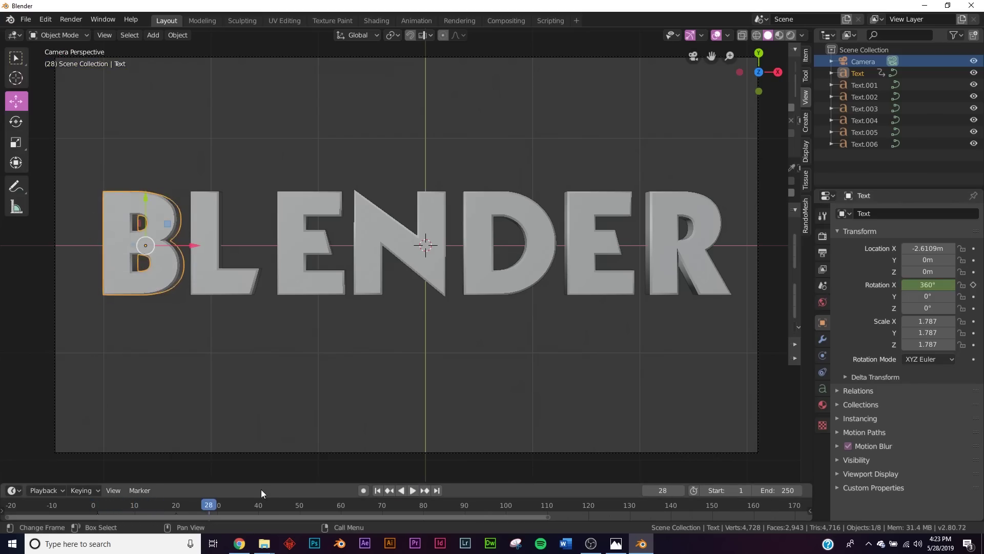
# Enlarge the timeline, move the B's ending rotation keyframe to frame 40, and replay the spin from the first frame
pyautogui.moveTo(281, 483); pyautogui.dragTo(282, 443)
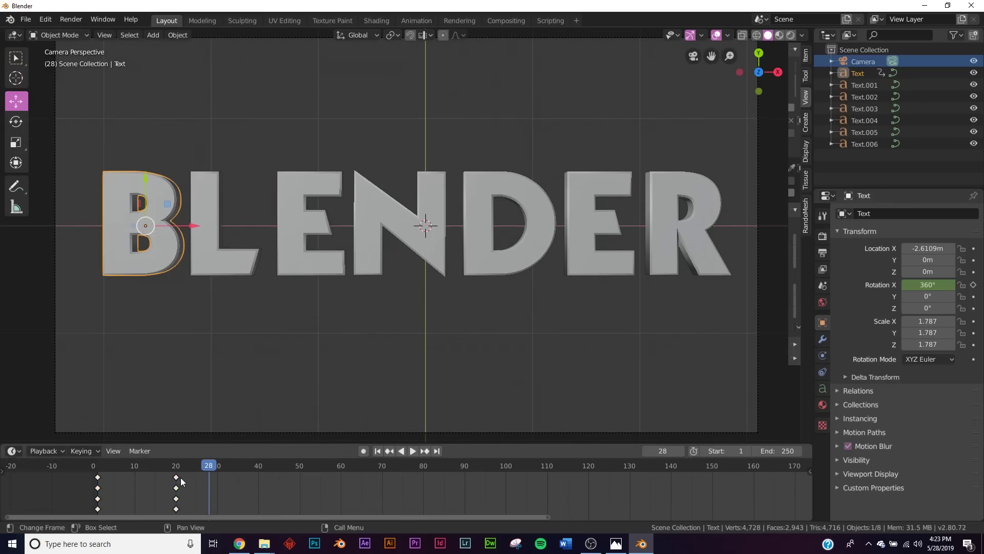
pyautogui.moveTo(177, 476); pyautogui.dragTo(258, 486)
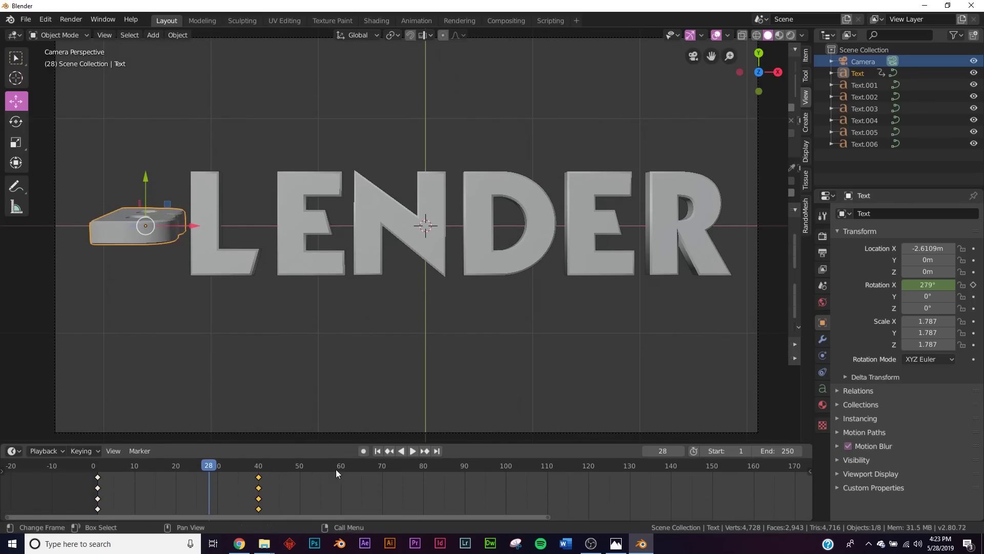
pyautogui.click(381, 455)
pyautogui.click(416, 452)
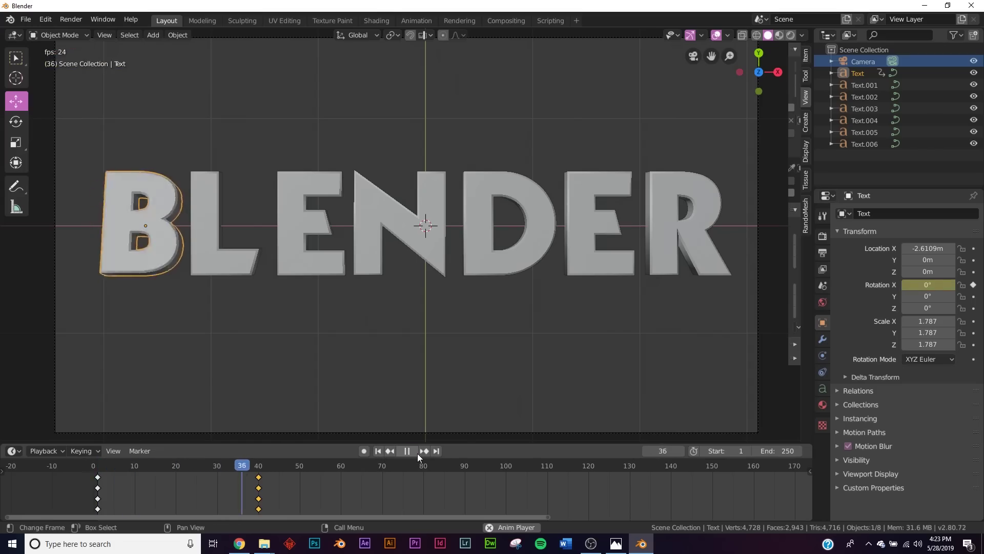
pyautogui.click(417, 454)
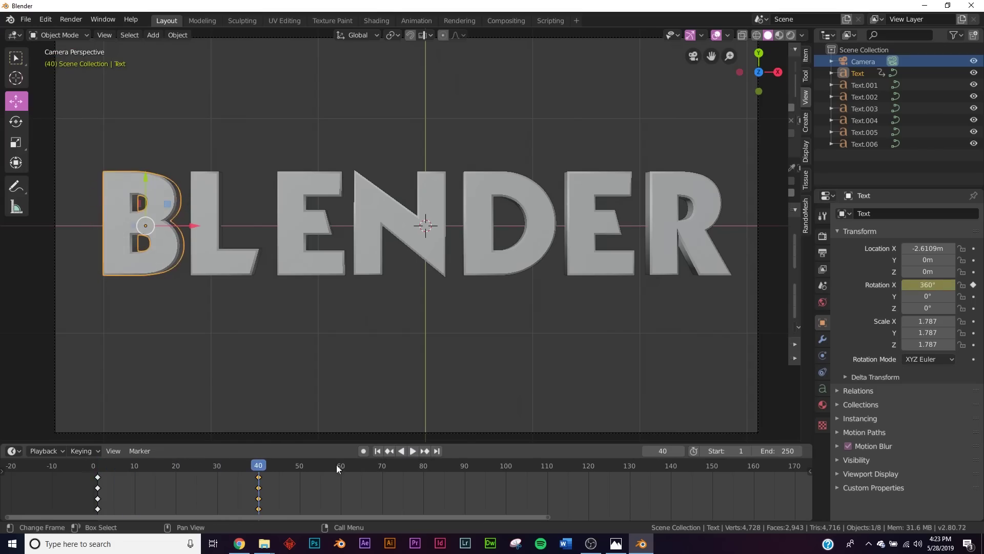
pyautogui.click(378, 452)
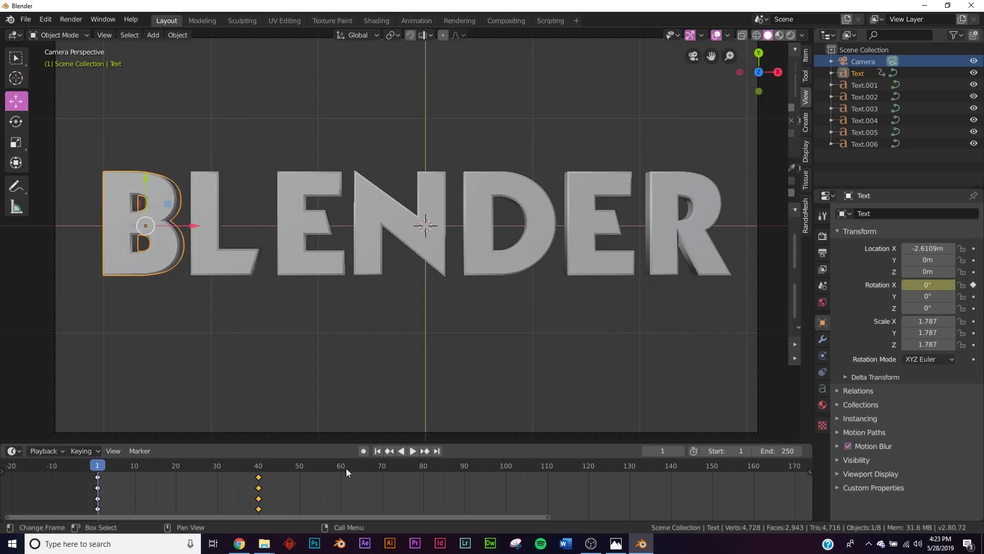
# Move the letter L about 0.062 m along X away from the B and play the animation
pyautogui.click(234, 272)
pyautogui.moveTo(285, 221); pyautogui.dragTo(292, 222)
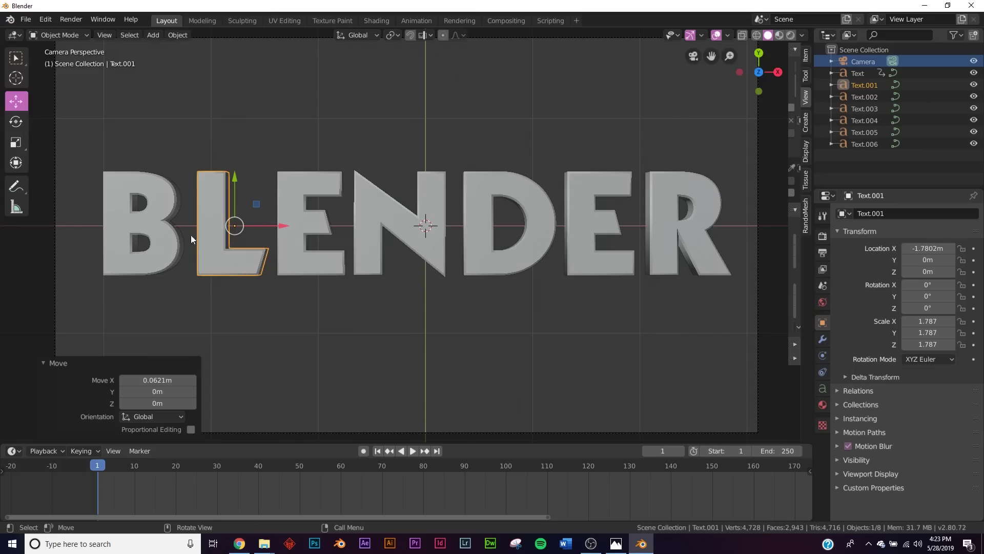
pyautogui.press('space')
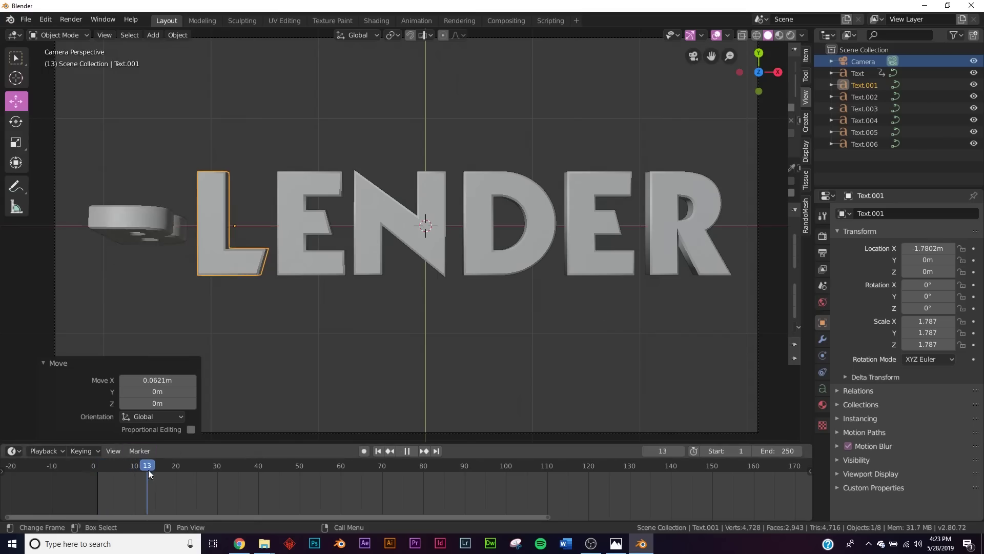
# Keyframe the letter L's X rotation at 0° on frame 13 and at 360° on frame 43
pyautogui.moveTo(151, 471); pyautogui.dragTo(147, 470)
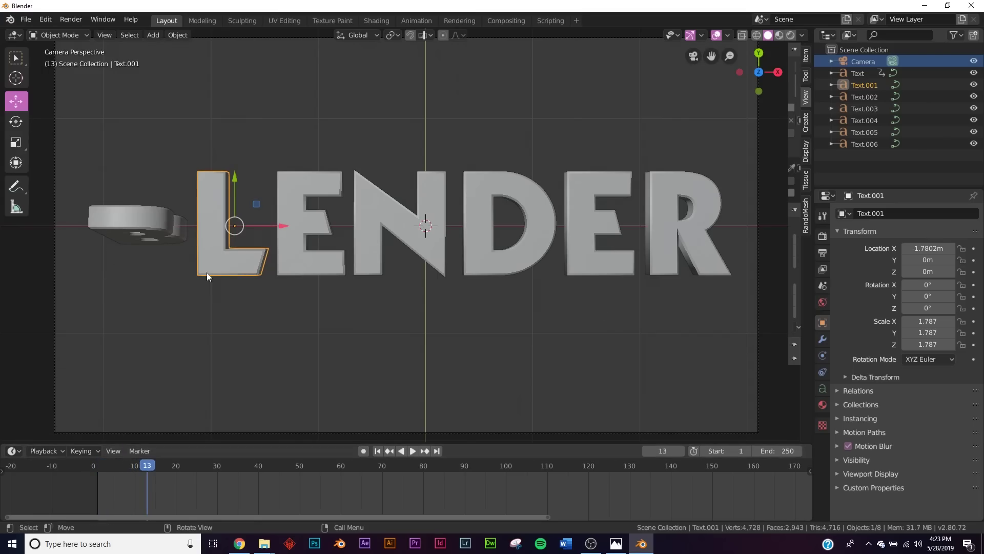
pyautogui.click(975, 285)
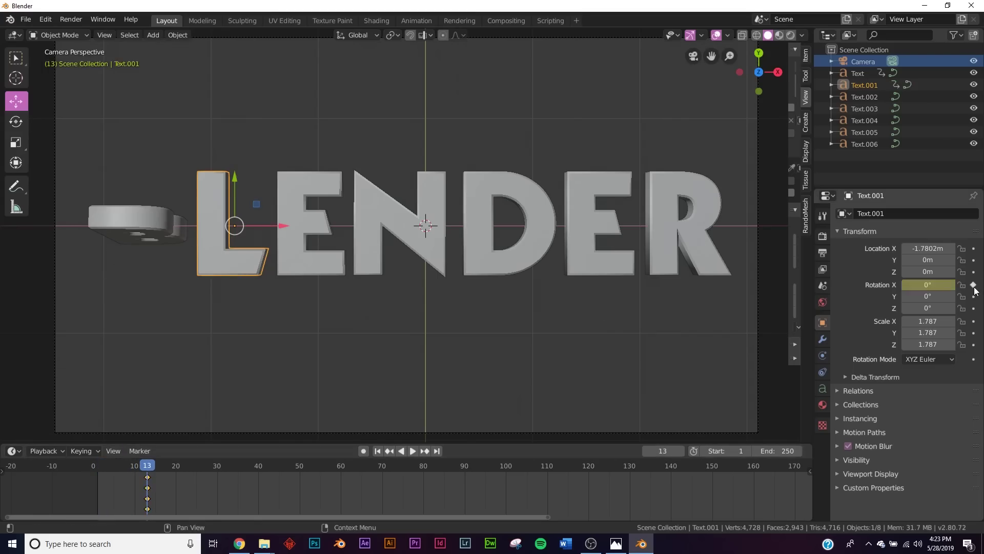
pyautogui.press('space')
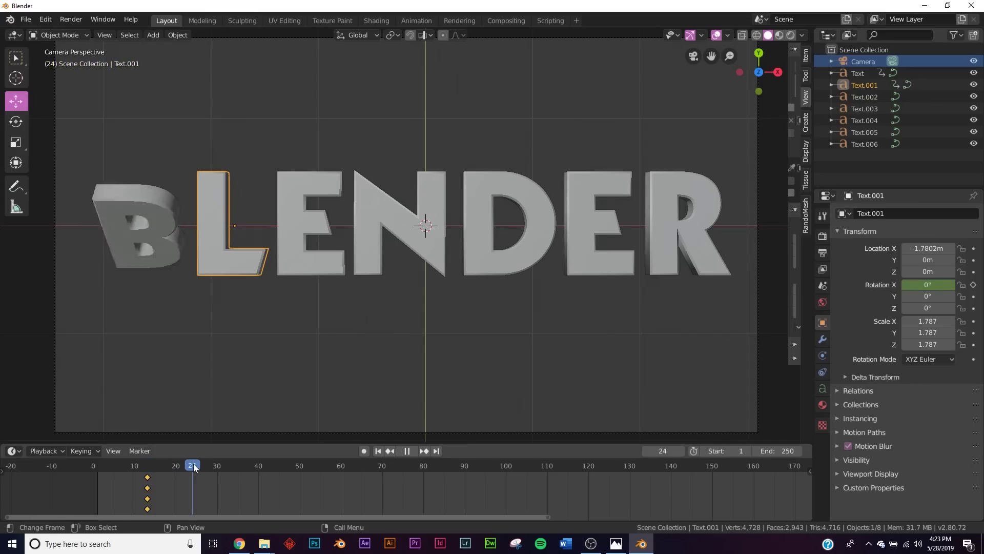
pyautogui.moveTo(221, 470); pyautogui.dragTo(266, 470)
pyautogui.press('space')
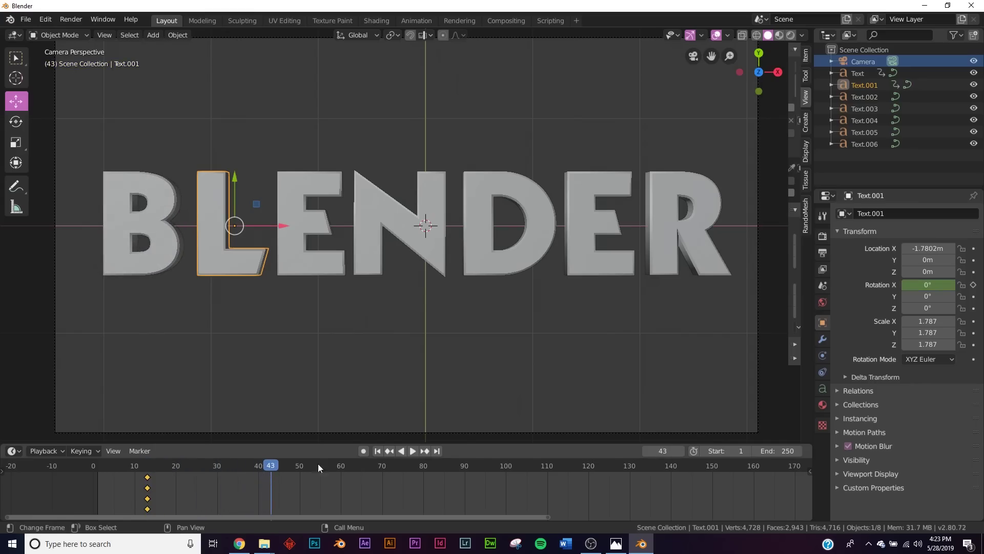
pyautogui.click(917, 286)
pyautogui.write('360')
pyautogui.press('Return')
pyautogui.click(973, 285)
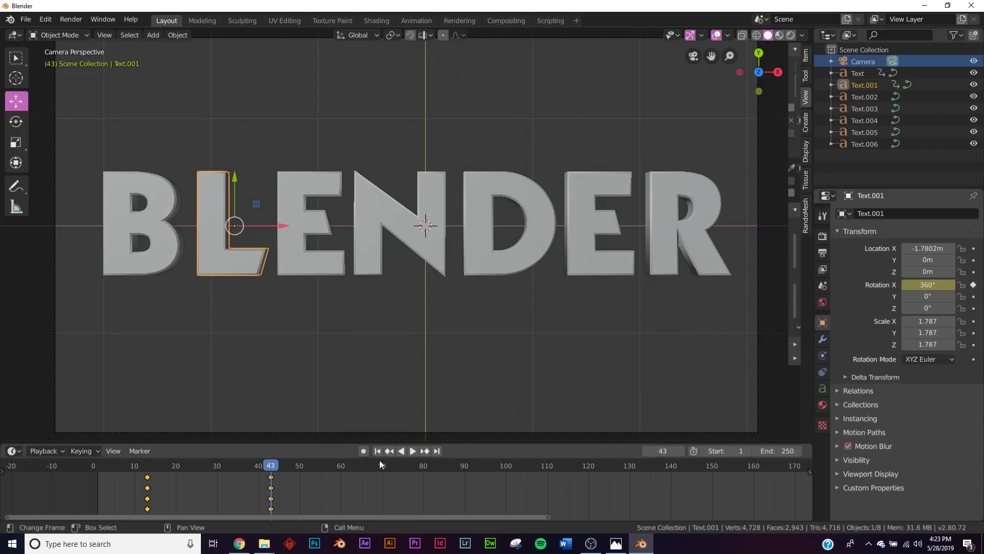
# Play the animation from the first frame to preview the L spinning after the B
pyautogui.click(377, 451)
pyautogui.click(413, 451)
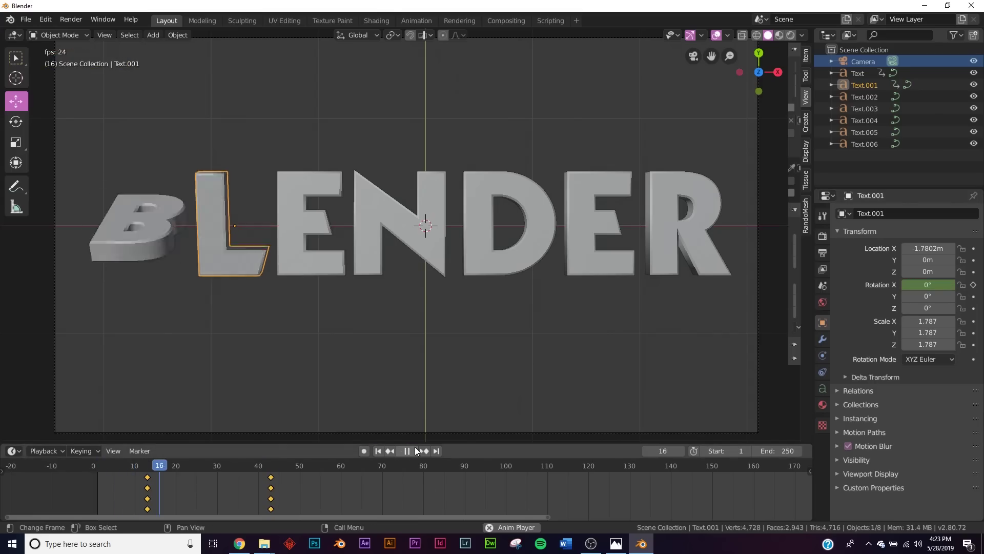
pyautogui.click(417, 451)
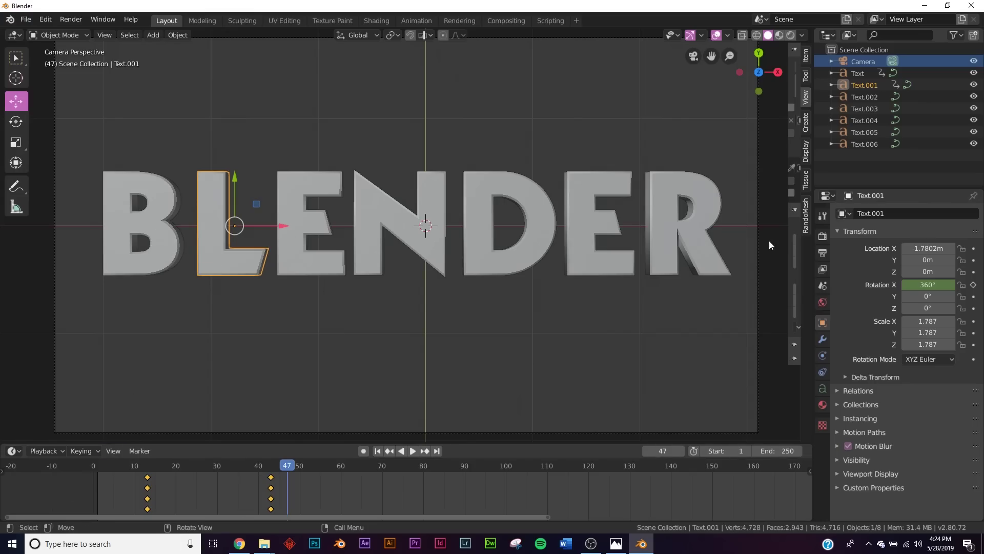
# Keyframe staggered X rotation spins for the remaining letters, with the D at frames 34 and 53 and the R at frames 47 and 69
pyautogui.moveTo(290, 463); pyautogui.dragTo(184, 410)
pyautogui.click(308, 256)
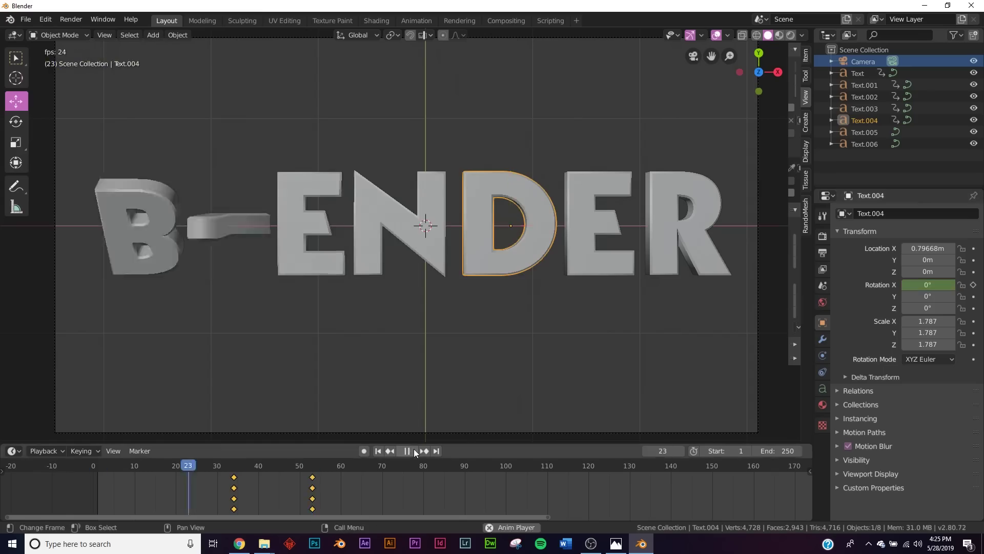
pyautogui.click(973, 285)
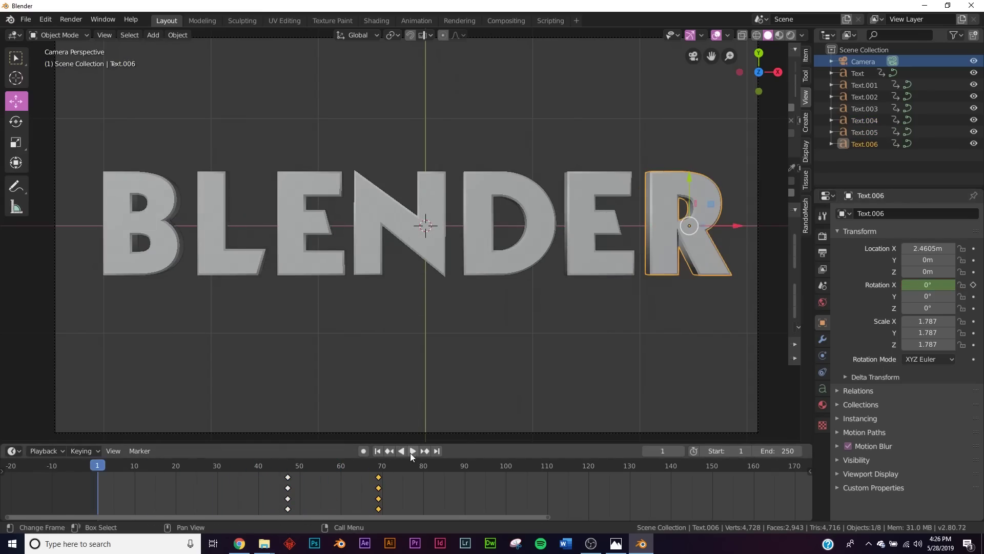
# Play the whole word's animation several times from the first frame to review the staggered letter spins, and return to frame 1
pyautogui.click(412, 451)
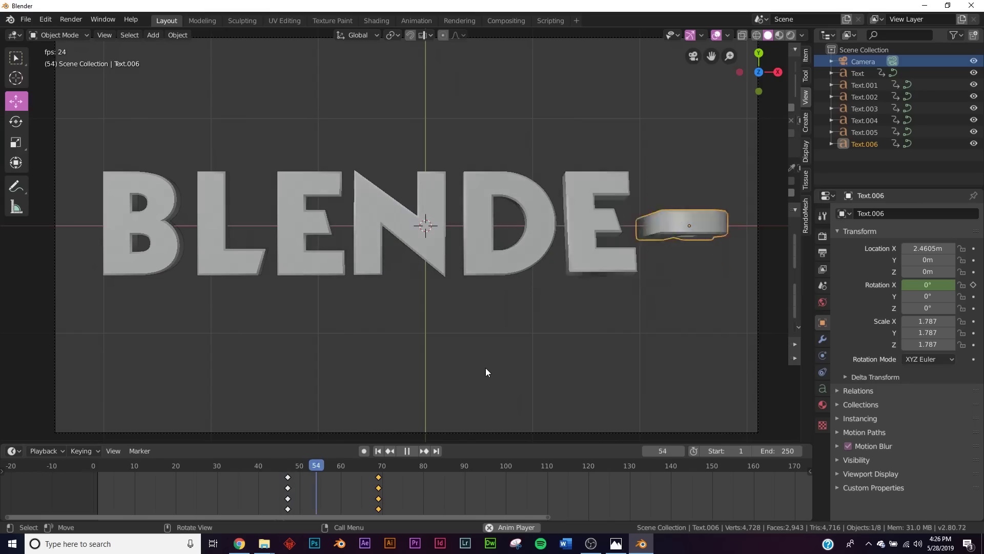
pyautogui.click(410, 450)
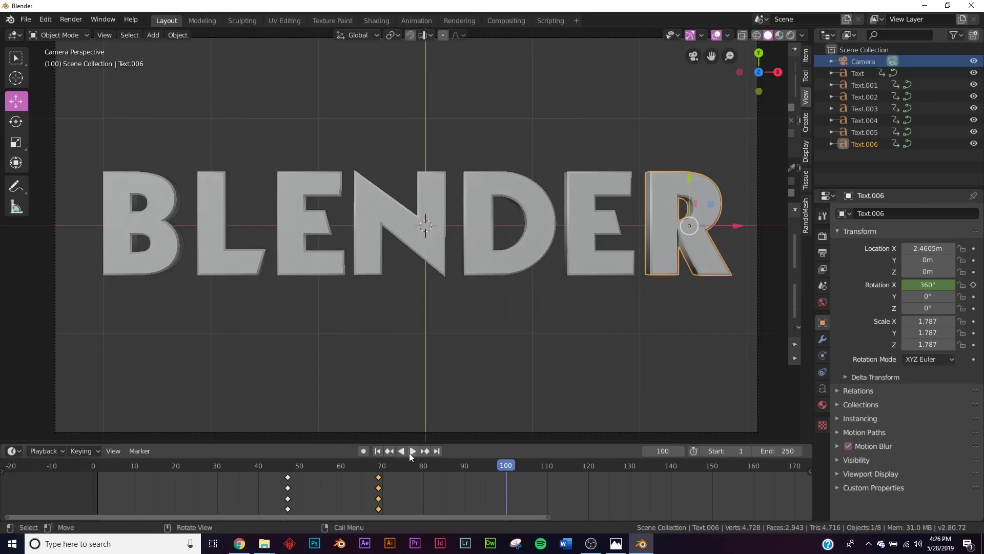
pyautogui.click(378, 454)
pyautogui.click(410, 453)
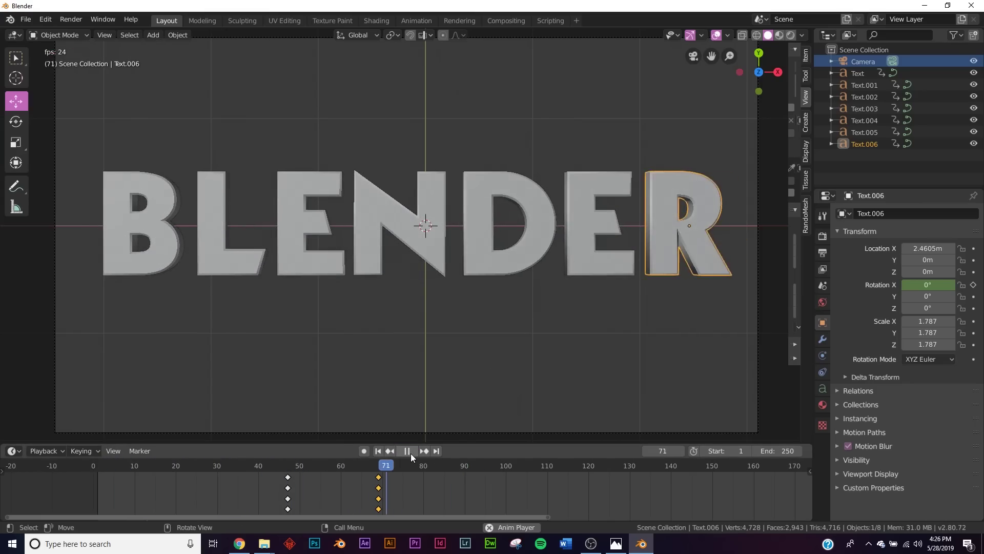
pyautogui.click(411, 453)
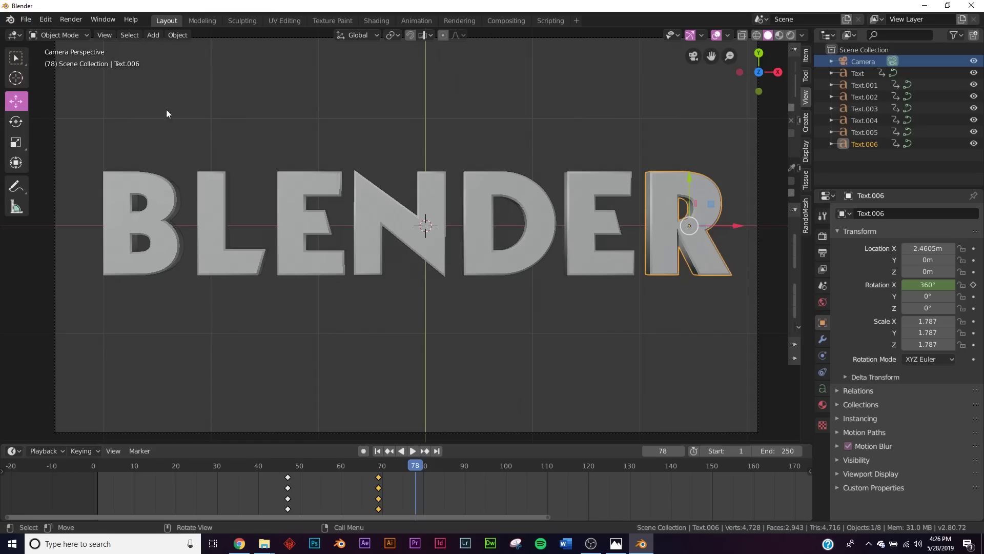
pyautogui.click(377, 451)
pyautogui.click(417, 455)
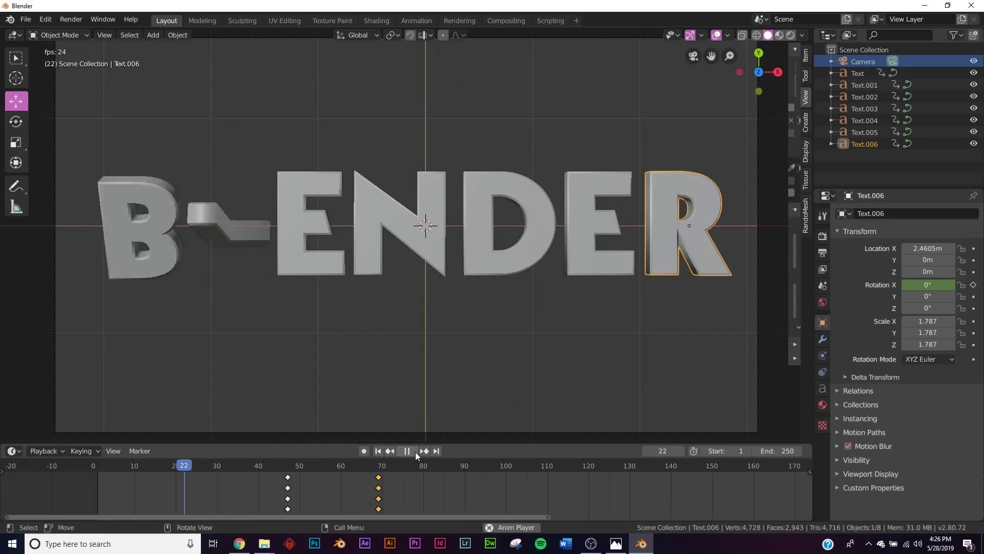
pyautogui.click(416, 451)
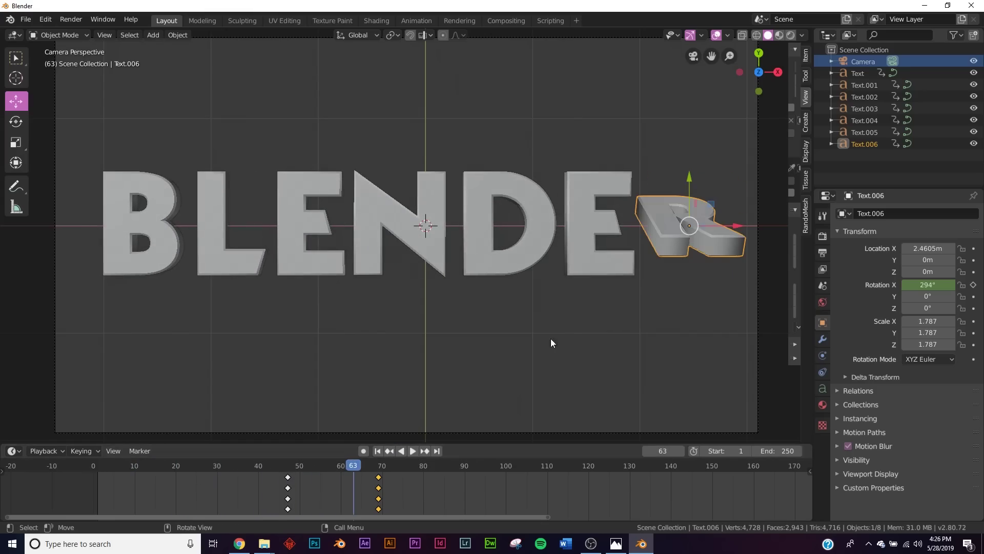
pyautogui.click(377, 451)
pyautogui.click(415, 451)
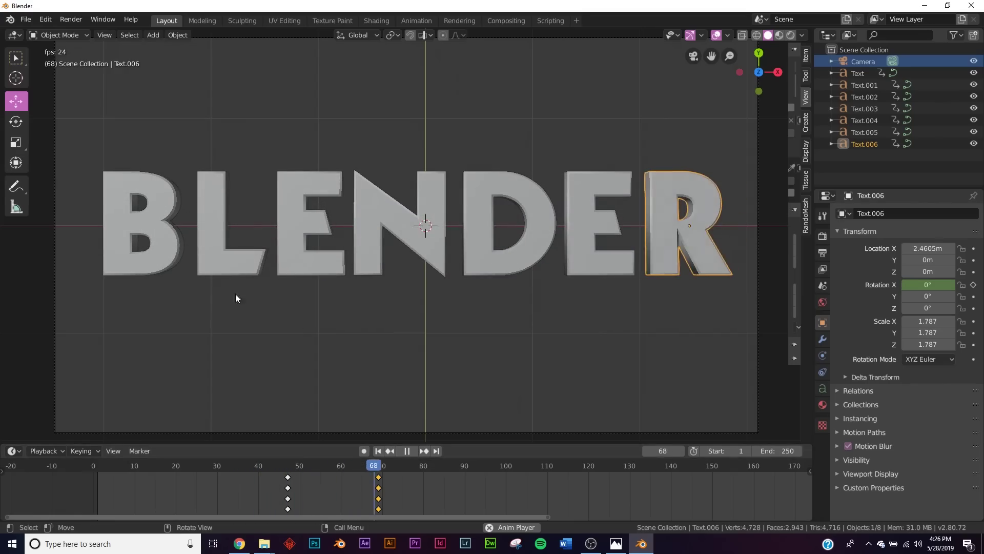
pyautogui.press('space')
pyautogui.click(377, 450)
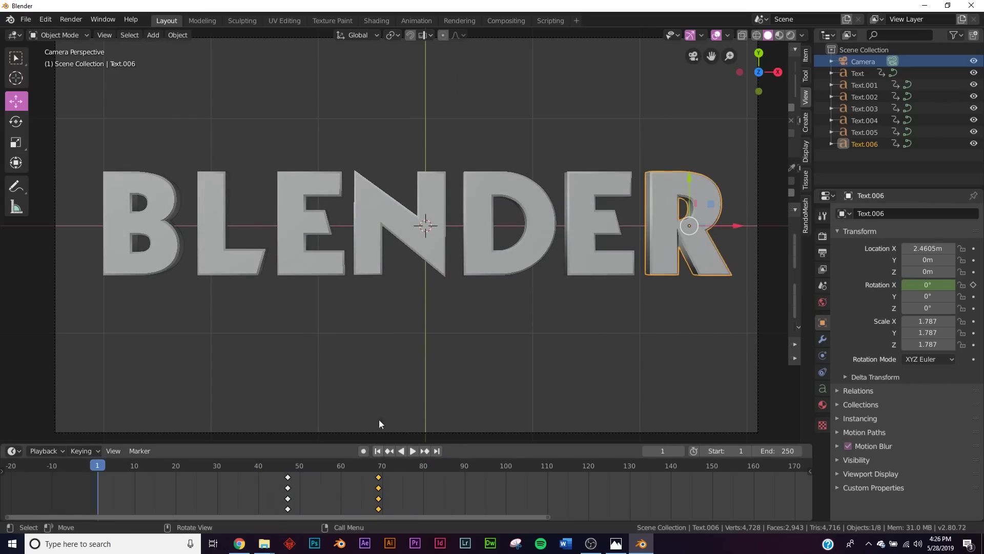
# Add a plane mesh and move it about 0.61 m down along Z so it sits beneath the letters
pyautogui.click(365, 206)
pyautogui.moveTo(368, 208)
pyautogui.mouseDown(button='middle')
pyautogui.moveTo(413, 212)
pyautogui.moveTo(369, 204)
pyautogui.mouseUp(button='middle')
pyautogui.hotkey('shift', 'a')
pyautogui.moveTo(363, 45)
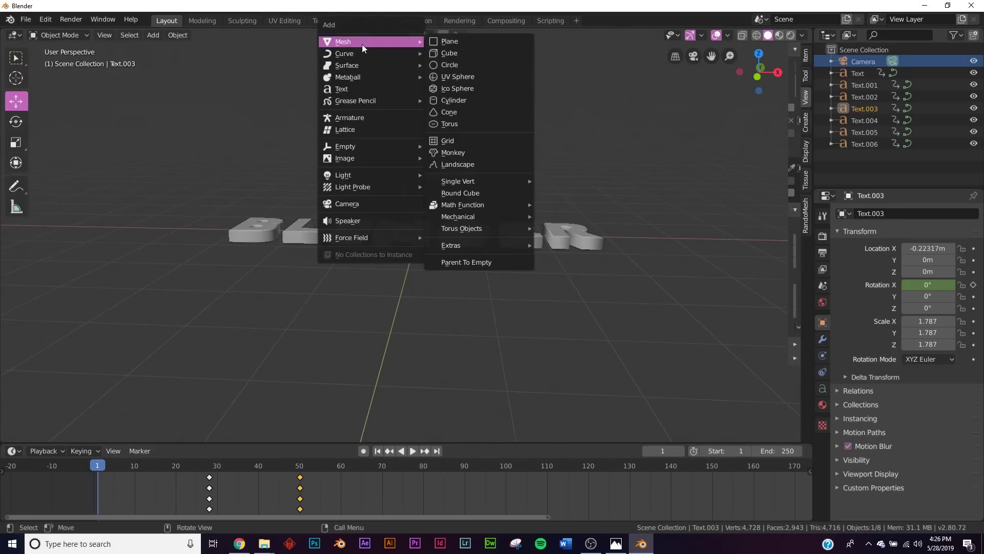
pyautogui.click(445, 42)
pyautogui.press('g')
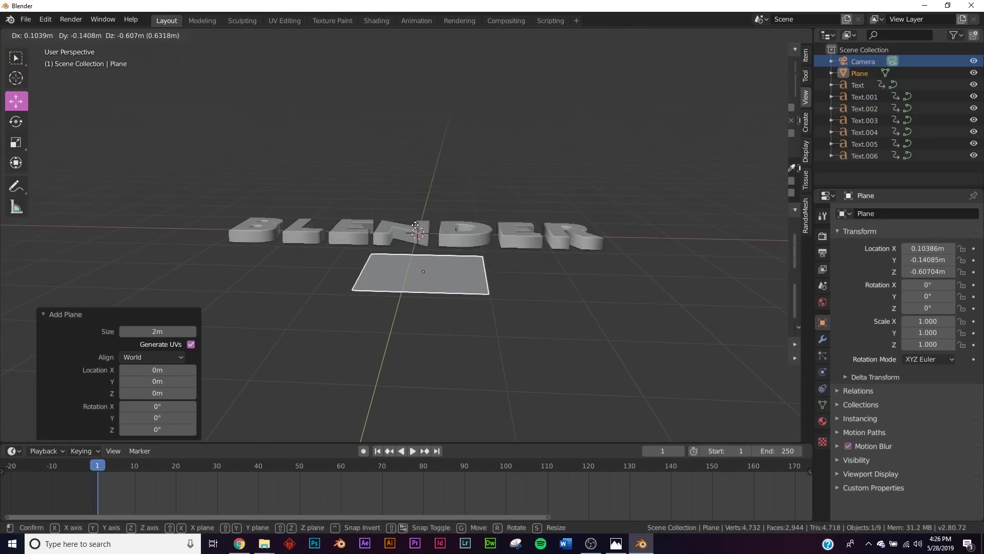
pyautogui.click(412, 220)
# Scale the plane to about 3.61 and shift it about 0.29 m along negative X to fill the camera frame
pyautogui.press('KP_0')
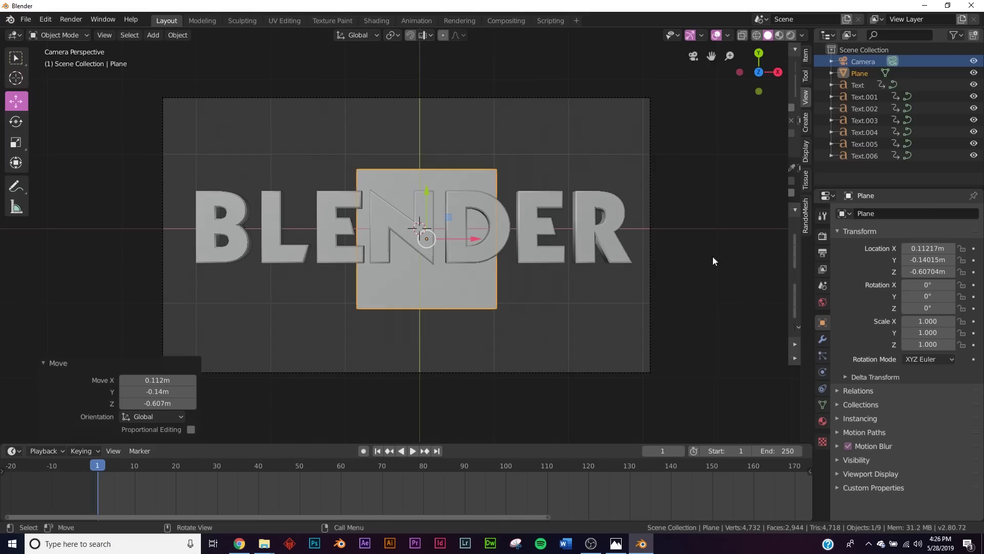
pyautogui.press('s')
pyautogui.click(102, 249)
pyautogui.moveTo(460, 236); pyautogui.dragTo(439, 236)
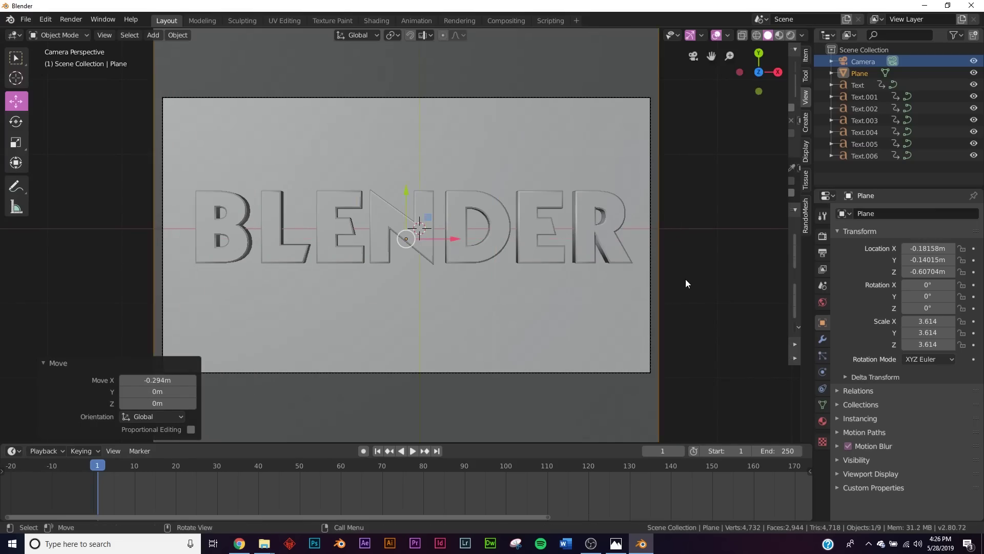
pyautogui.scroll(2, 612, 285)
pyautogui.scroll(-1, 612, 285)
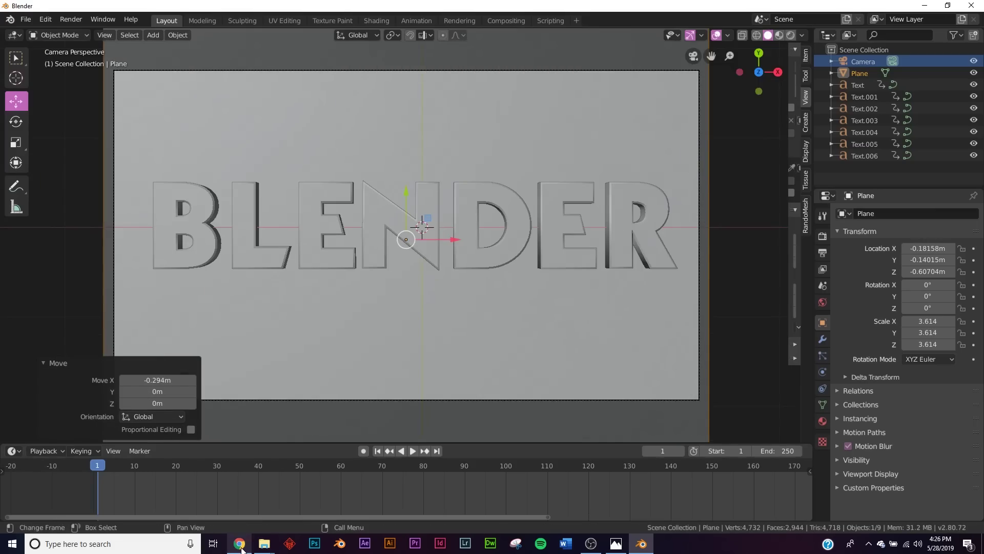
# Switch to Chrome, open the HDRI catalogue on HDRI Haven, and view the page of the Qwantani HDRI
pyautogui.click(239, 543)
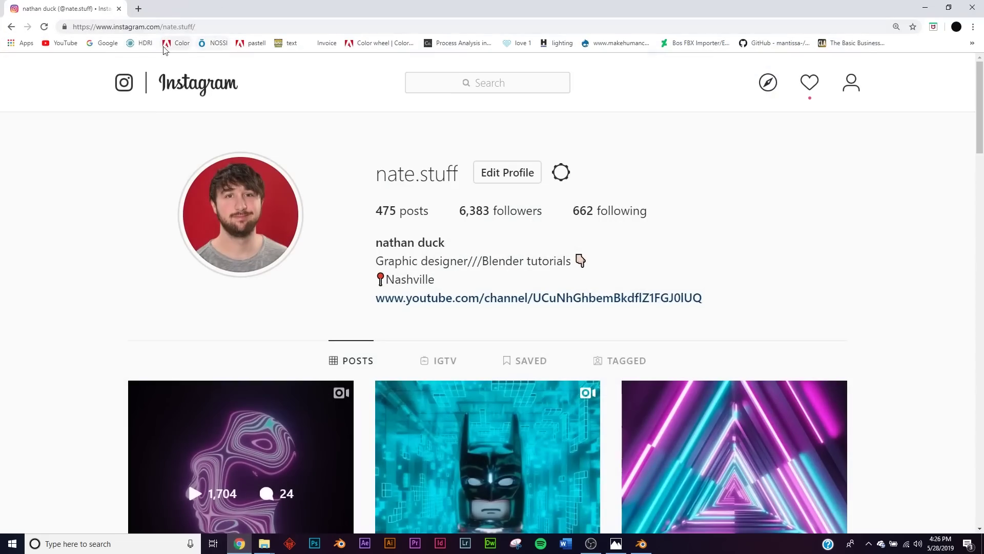
pyautogui.click(140, 43)
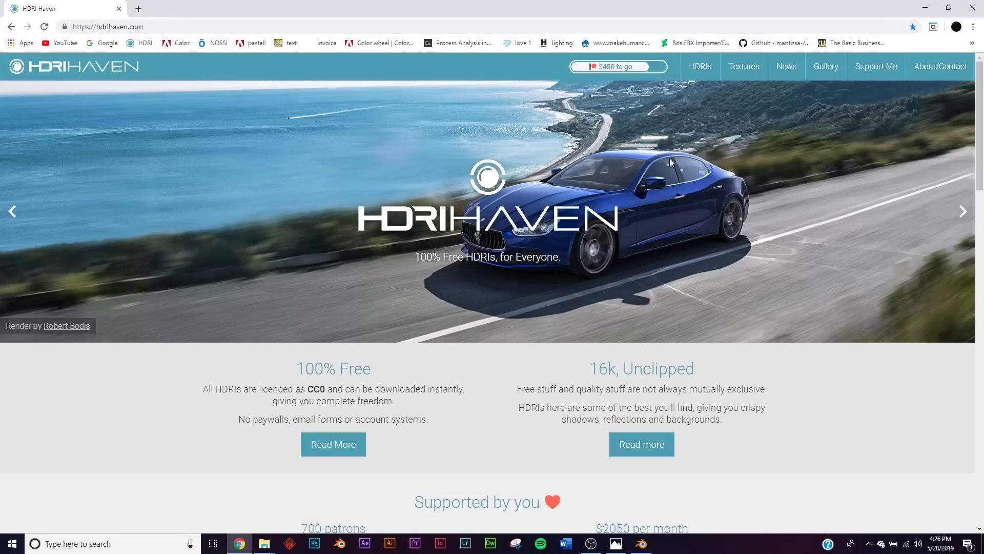
pyautogui.click(700, 67)
pyautogui.scroll(-4, 190, 314)
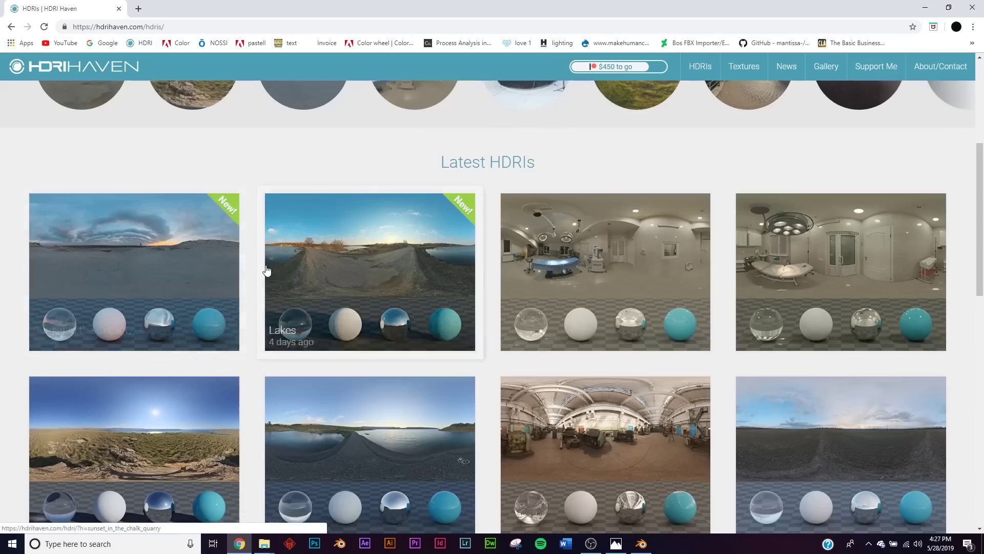
pyautogui.scroll(-4, 189, 314)
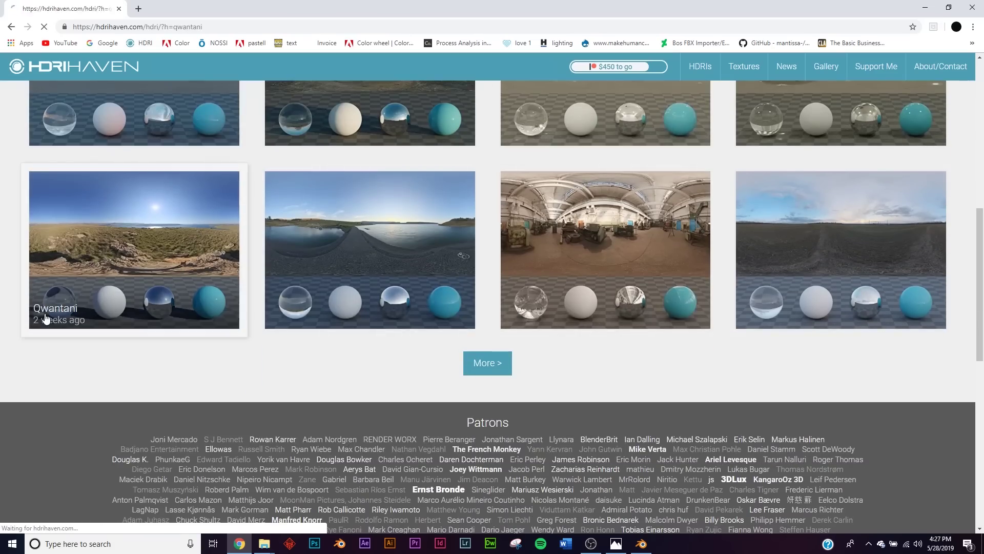
pyautogui.click(45, 318)
pyautogui.scroll(-6, 445, 333)
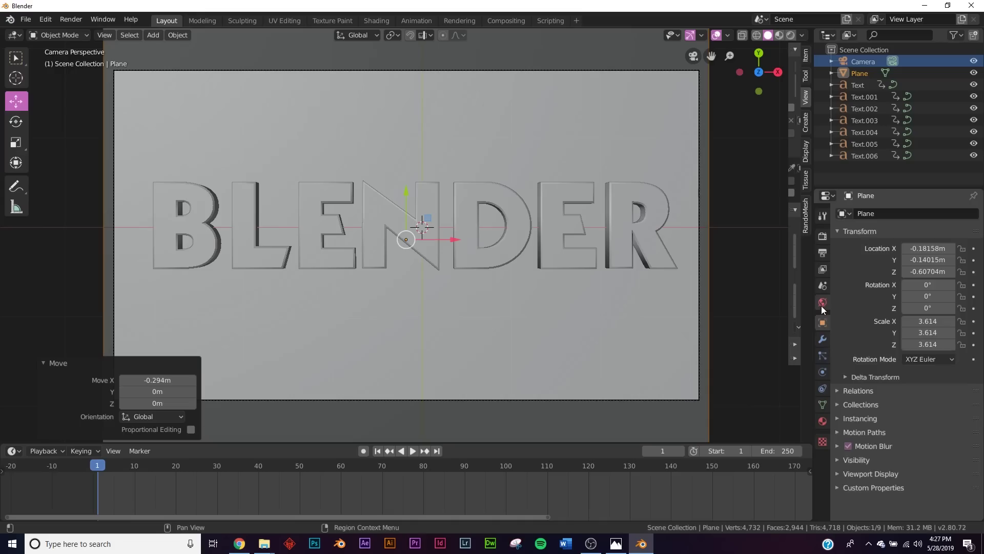
# Switch to Blender and assign an Environment Texture to the world background's color
pyautogui.click(823, 305)
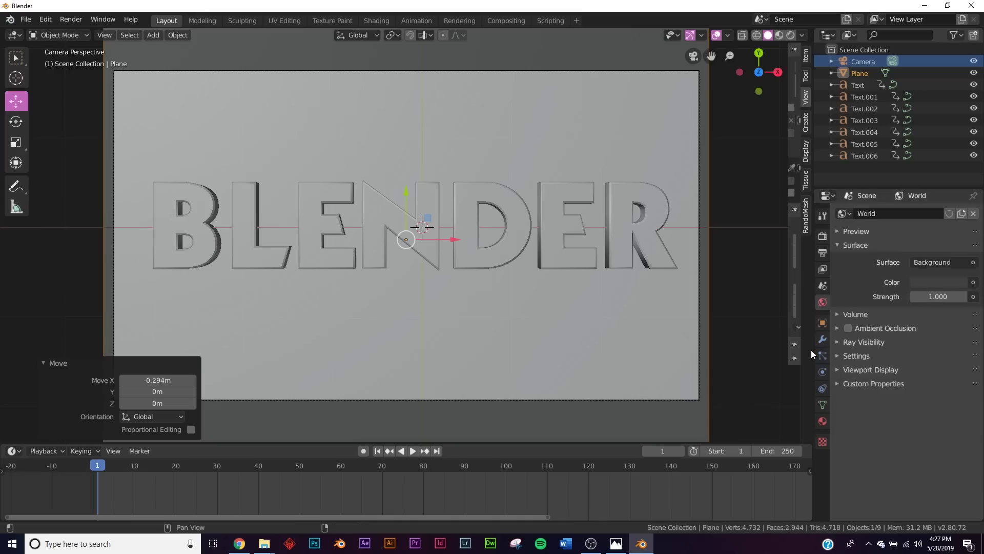
pyautogui.click(972, 282)
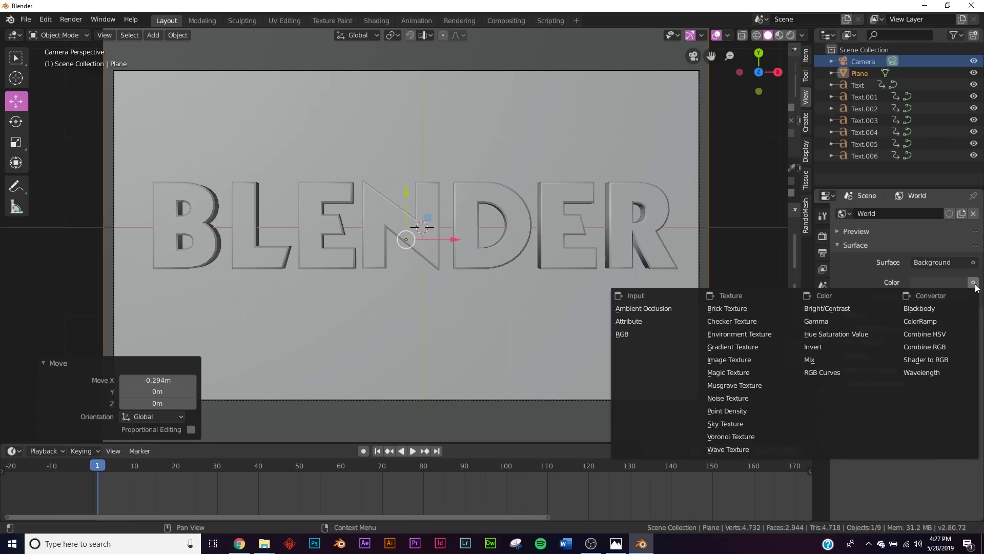
pyautogui.click(759, 334)
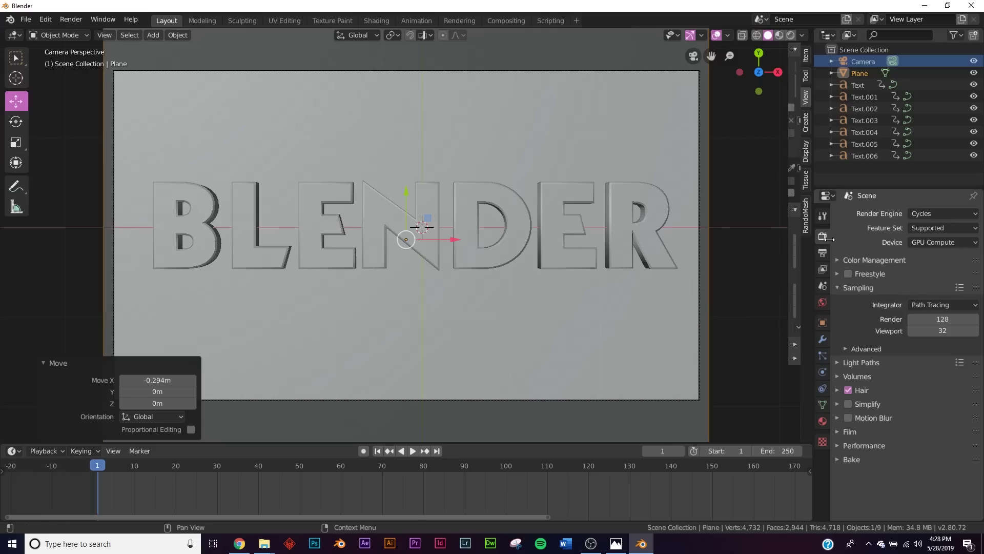
# Set the render engine to Eevee and display the scene in rendered shading through the camera
pyautogui.click(933, 213)
pyautogui.click(931, 229)
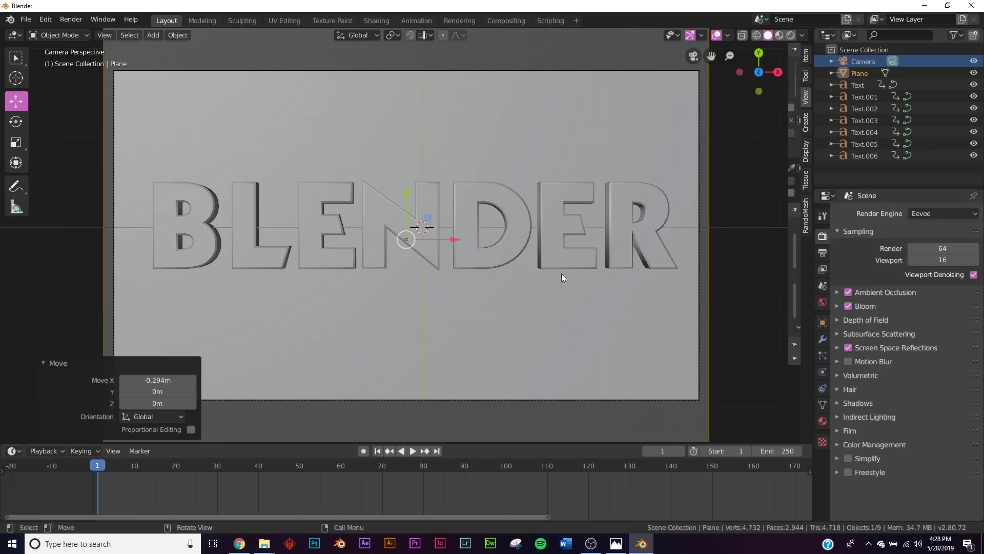
pyautogui.press('z')
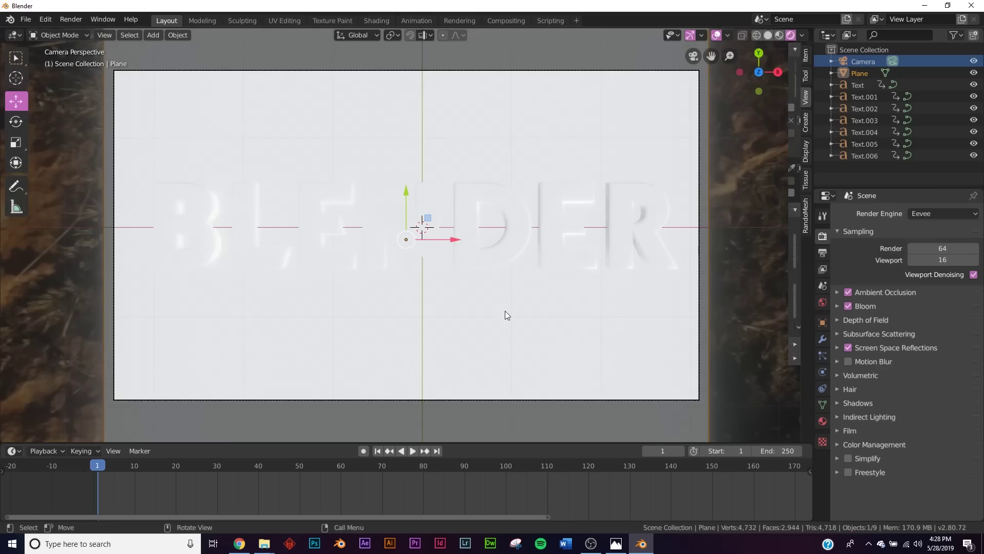
pyautogui.moveTo(506, 311)
pyautogui.mouseDown(button='middle')
pyautogui.moveTo(524, 263)
pyautogui.moveTo(506, 223)
pyautogui.mouseUp(button='middle')
pyautogui.press('KP_0')
# Create a new material for the background plane and set its base color to black
pyautogui.click(823, 421)
pyautogui.click(912, 266)
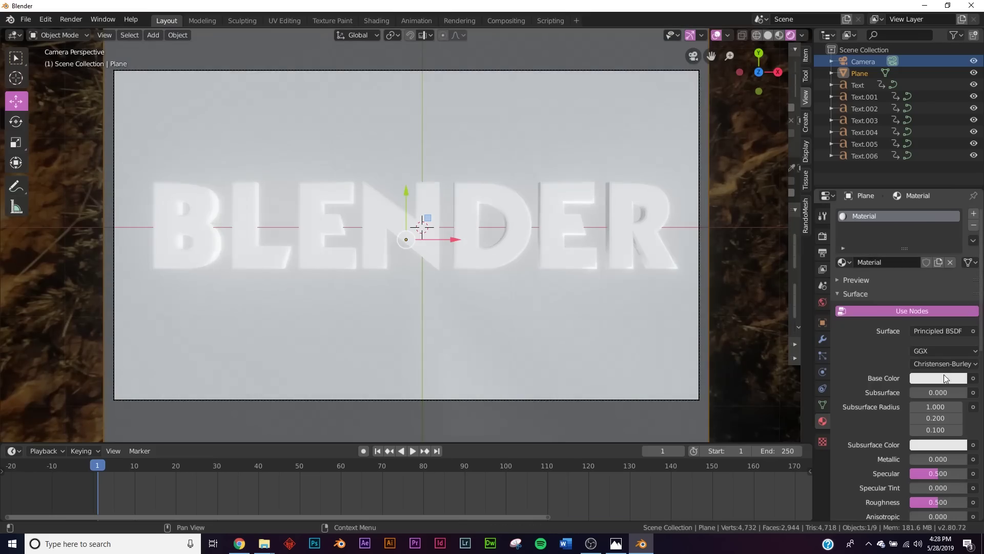
pyautogui.click(938, 378)
pyautogui.moveTo(959, 259); pyautogui.dragTo(958, 308)
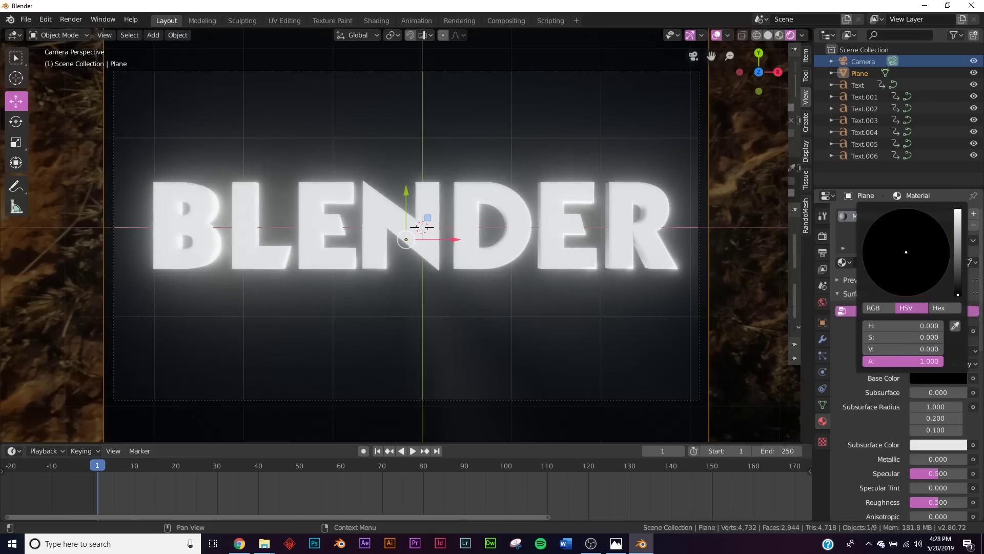
# Set the roughness of the background plane's material to 10
pyautogui.scroll(-5, 955, 438)
pyautogui.moveTo(940, 401); pyautogui.dragTo(968, 401)
pyautogui.click(945, 401)
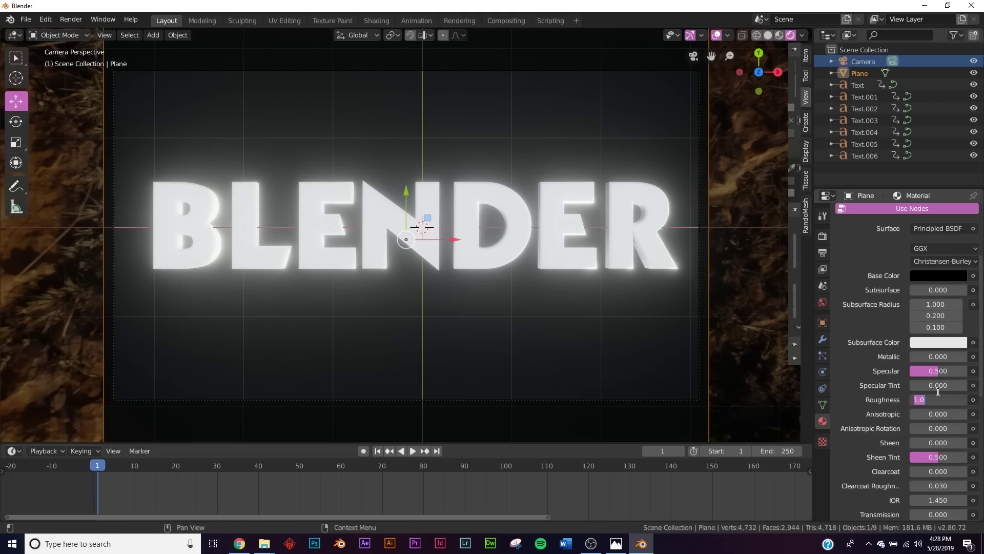
pyautogui.scroll(1, 343, 294)
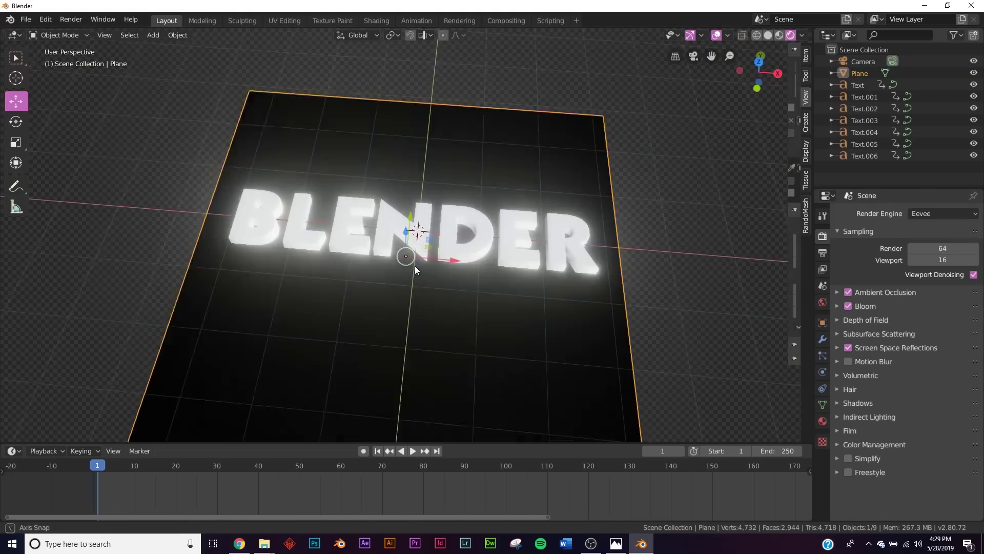
# Disable the Transparent option in the film settings so the HDRI background is rendered, and check it through the camera
pyautogui.press('KP_0')
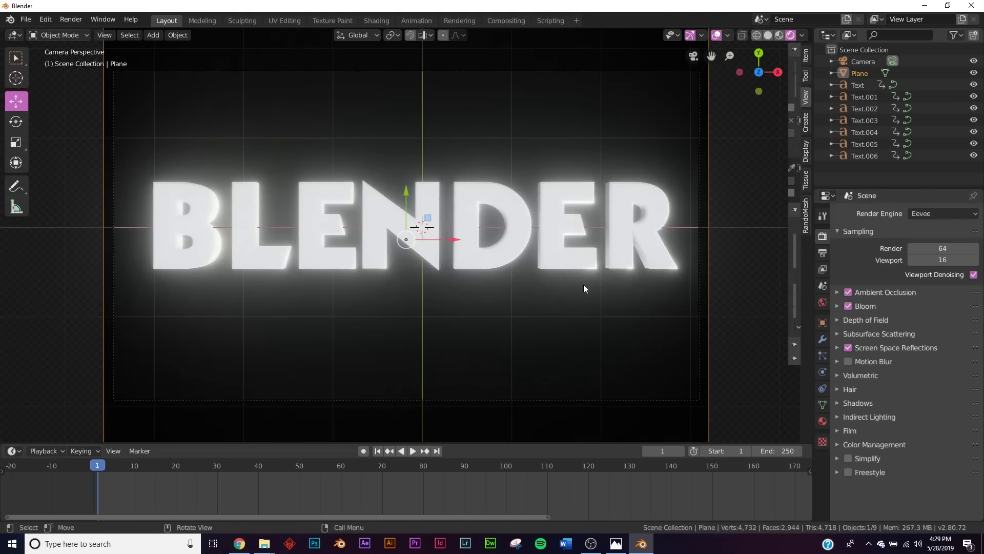
pyautogui.click(850, 431)
pyautogui.click(962, 461)
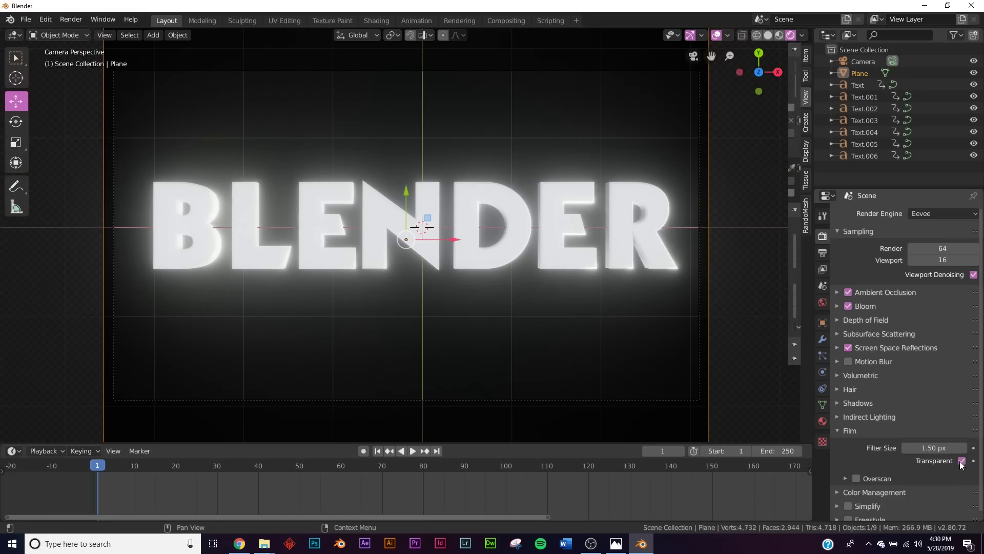
pyautogui.click(962, 460)
pyautogui.moveTo(605, 205); pyautogui.dragTo(395, 95, button='middle')
pyautogui.press('KP_0')
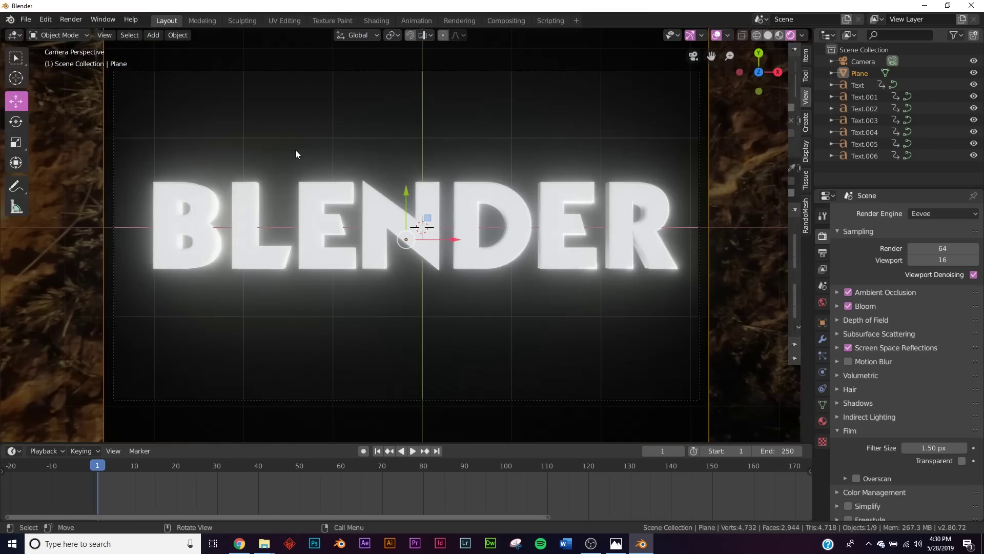
# Turn Bloom off and back on to compare the letters' glow, and inspect the scene from an angle
pyautogui.click(472, 240)
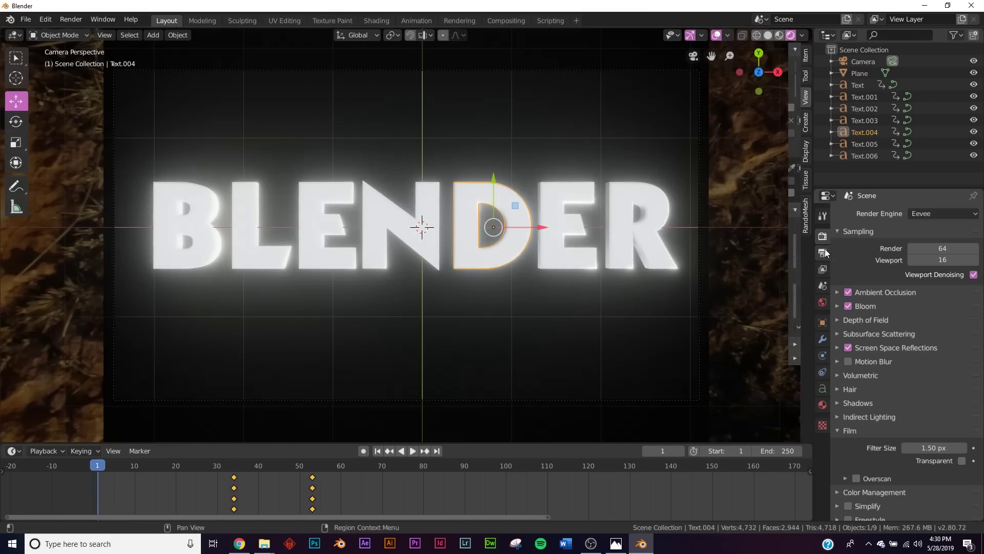
pyautogui.click(849, 306)
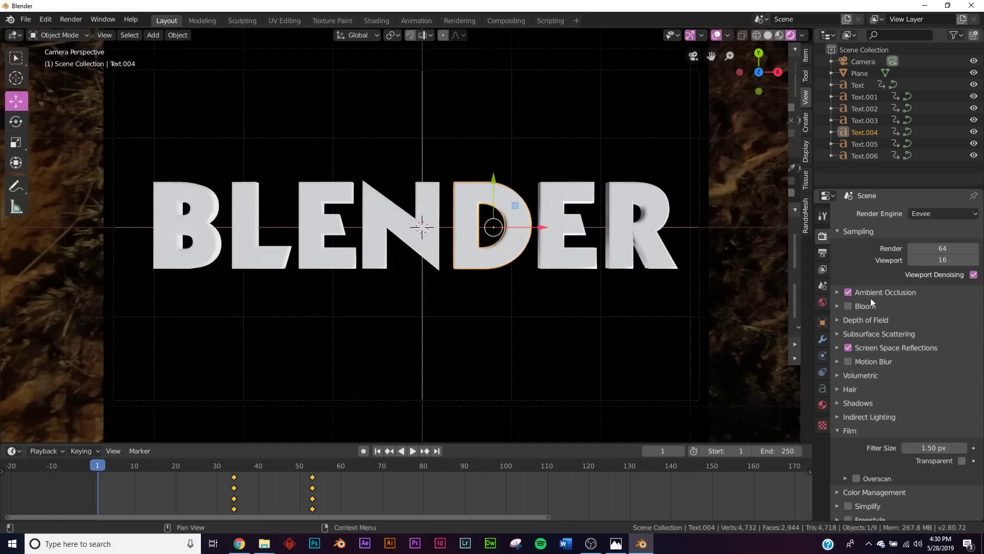
pyautogui.click(849, 306)
pyautogui.moveTo(410, 102); pyautogui.dragTo(402, 177, button='middle')
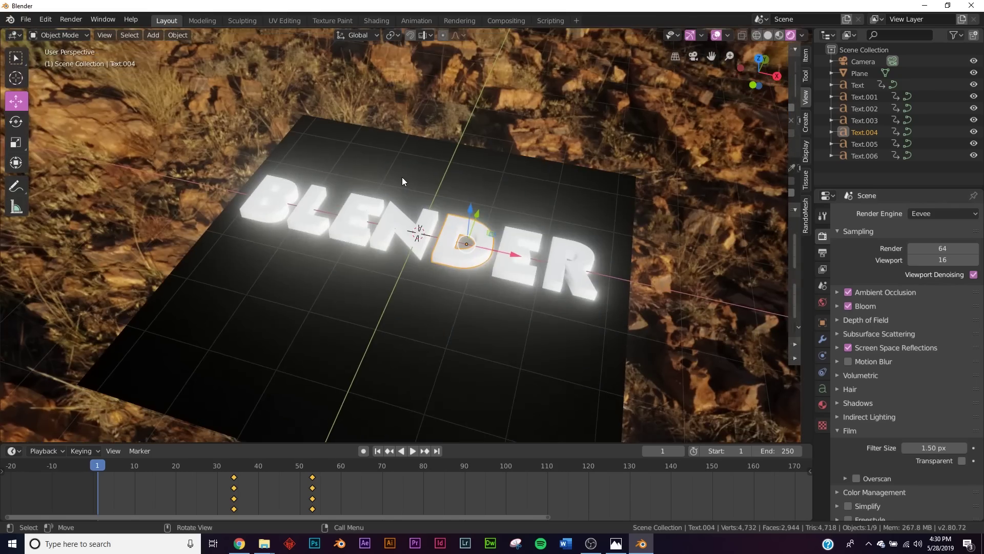
pyautogui.press('KP_0')
pyautogui.scroll(2, 507, 181)
pyautogui.scroll(-2, 507, 181)
pyautogui.moveTo(460, 240); pyautogui.dragTo(423, 145, button='middle')
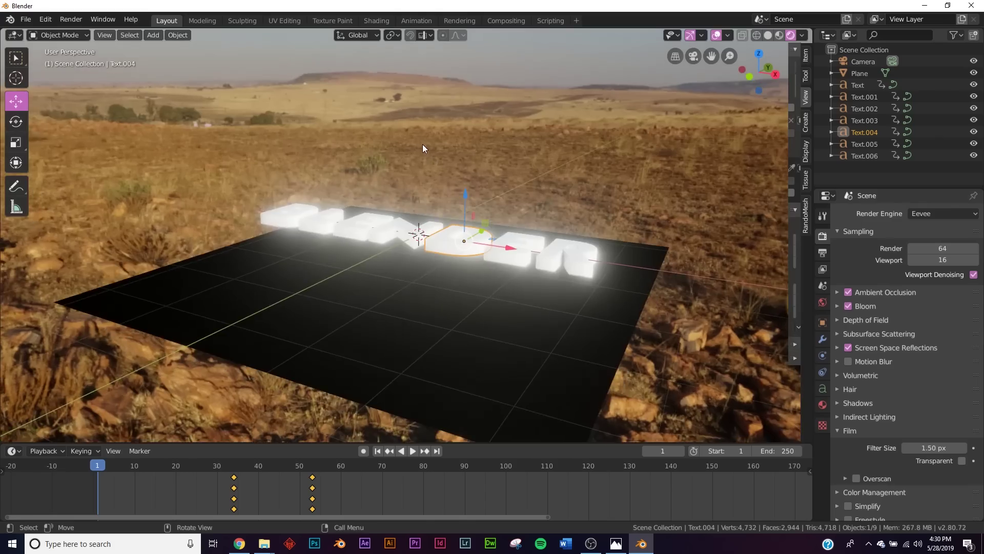
pyautogui.press('KP_0')
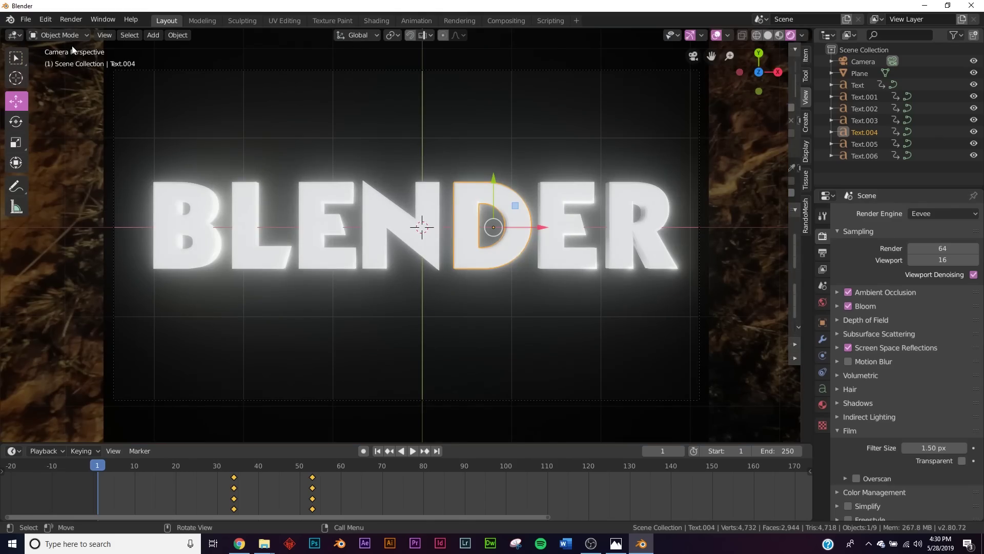
# Render a still image of frame 1, then close the render result
pyautogui.click(71, 19)
pyautogui.click(77, 40)
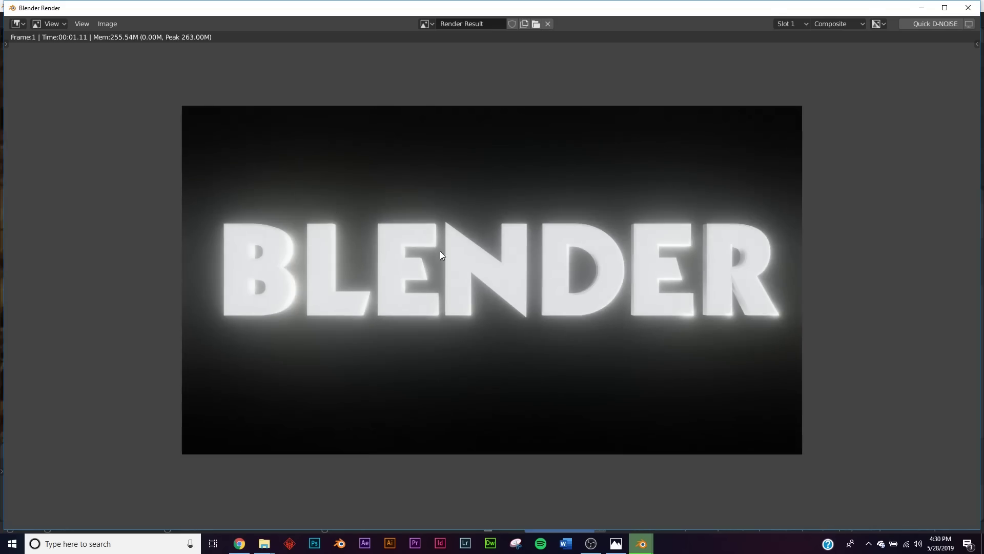
pyautogui.press('Escape')
# Create a new material for the letter R with metallic set to 1.0 and a slightly darker base color
pyautogui.click(660, 222)
pyautogui.click(823, 404)
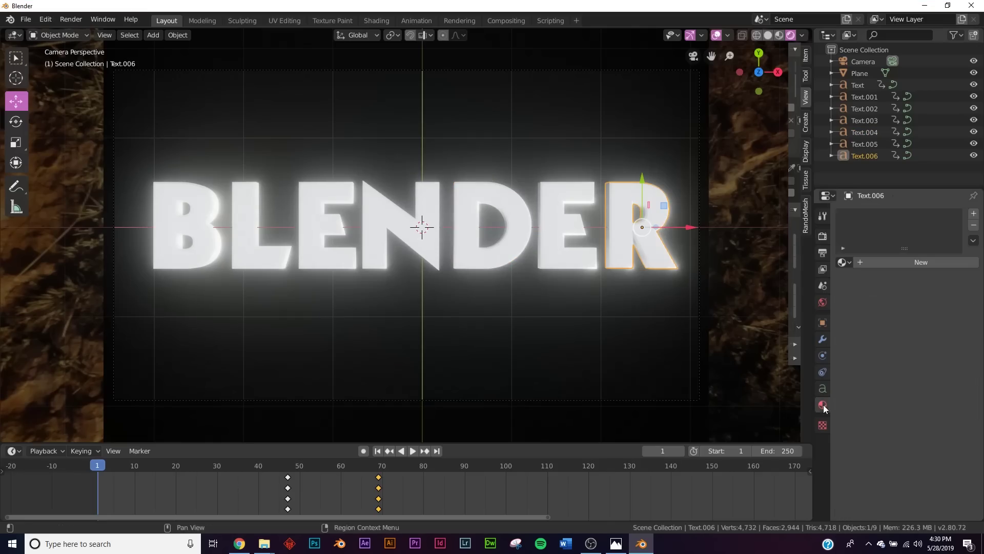
pyautogui.click(894, 262)
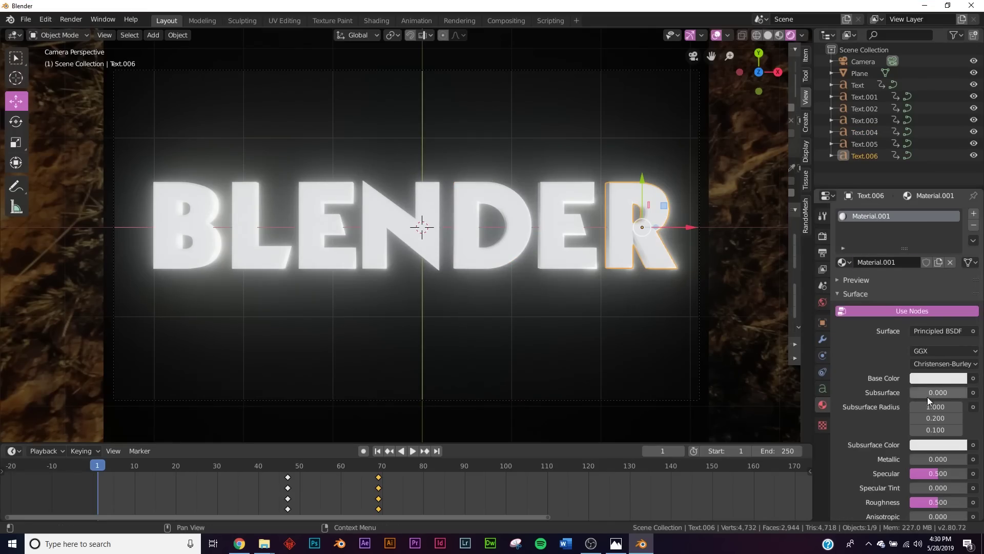
pyautogui.scroll(-1, 937, 423)
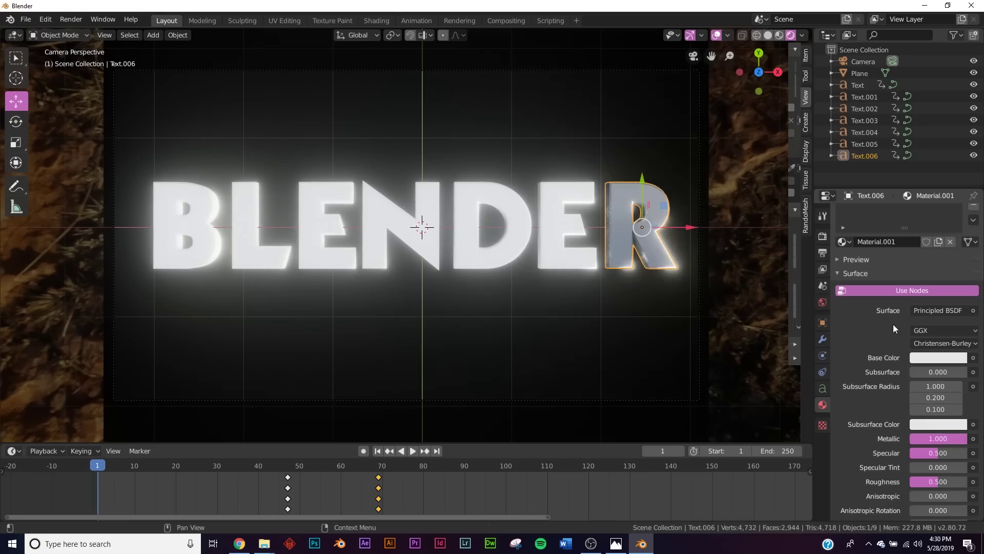
pyautogui.click(941, 358)
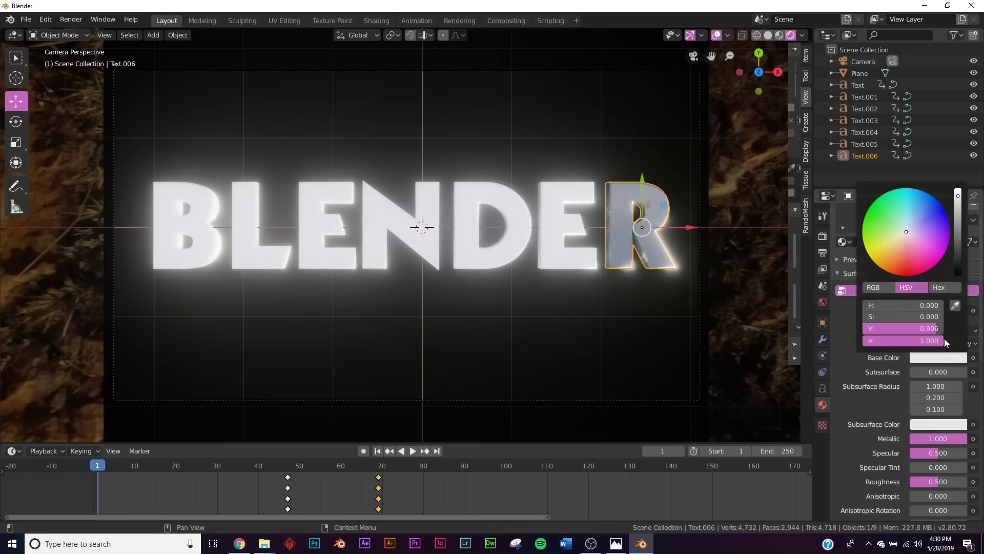
pyautogui.moveTo(961, 202); pyautogui.dragTo(958, 203)
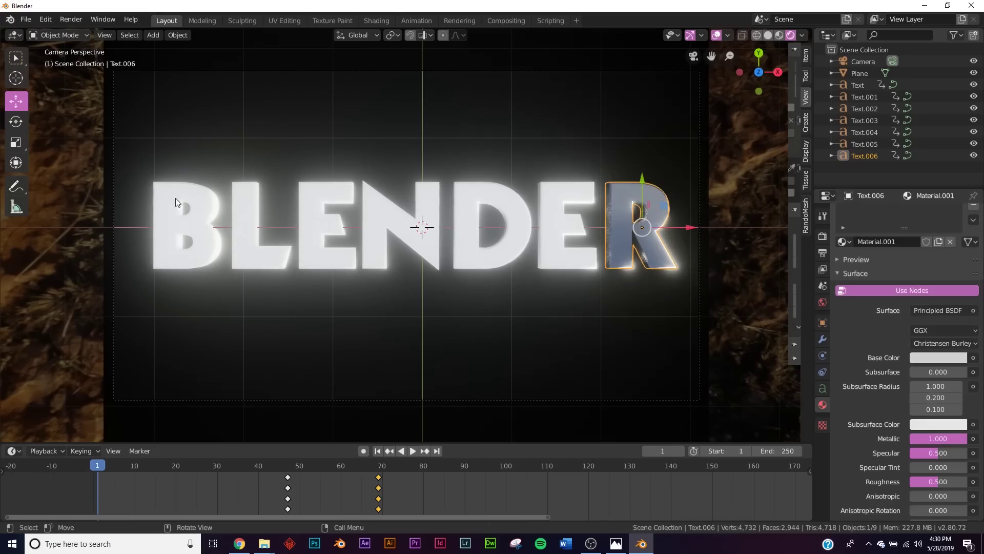
# Select all seven letters with the R as the active object and link its material to the others
pyautogui.click(173, 221)
pyautogui.keyDown('shift'); pyautogui.click(264, 251); pyautogui.keyUp('shift')
pyautogui.keyDown('shift'); pyautogui.click(338, 251); pyautogui.keyUp('shift')
pyautogui.keyDown('shift'); pyautogui.click(377, 253); pyautogui.keyUp('shift')
pyautogui.keyDown('shift'); pyautogui.click(464, 253); pyautogui.keyUp('shift')
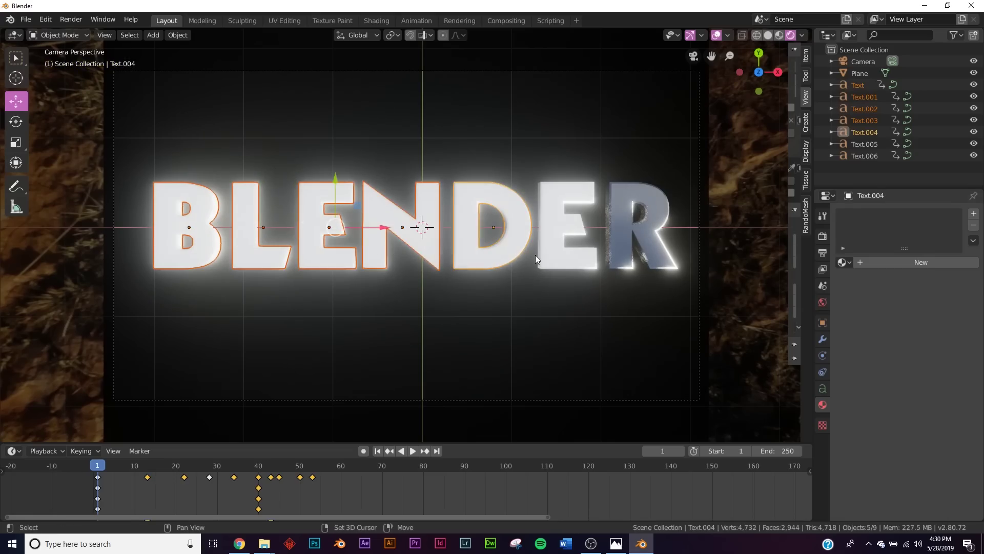
pyautogui.keyDown('shift'); pyautogui.click(537, 256); pyautogui.keyUp('shift')
pyautogui.hotkey('ctrl', 'z')
pyautogui.keyDown('shift'); pyautogui.click(550, 258); pyautogui.keyUp('shift')
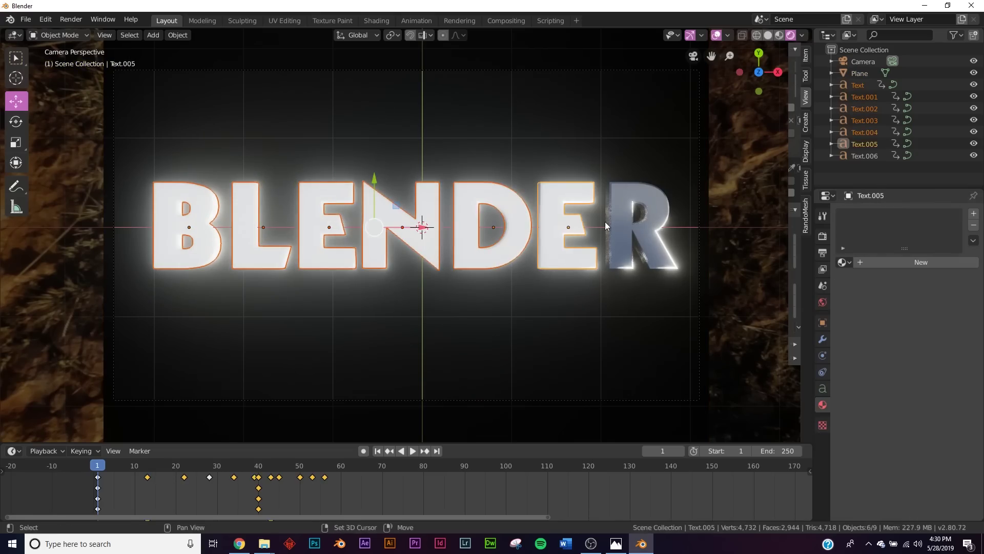
pyautogui.keyDown('shift'); pyautogui.click(616, 236); pyautogui.keyUp('shift')
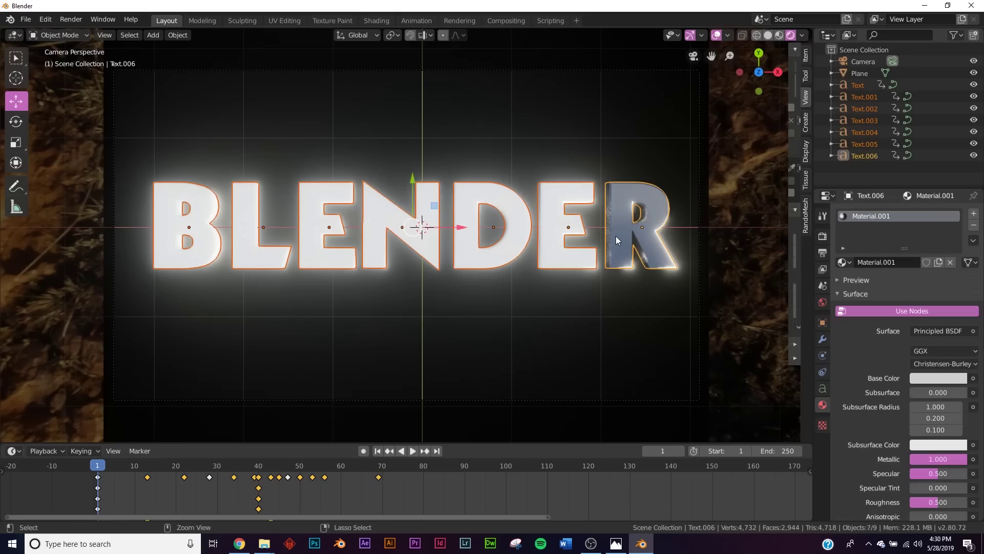
pyautogui.hotkey('ctrl', 'l')
pyautogui.moveTo(616, 236)
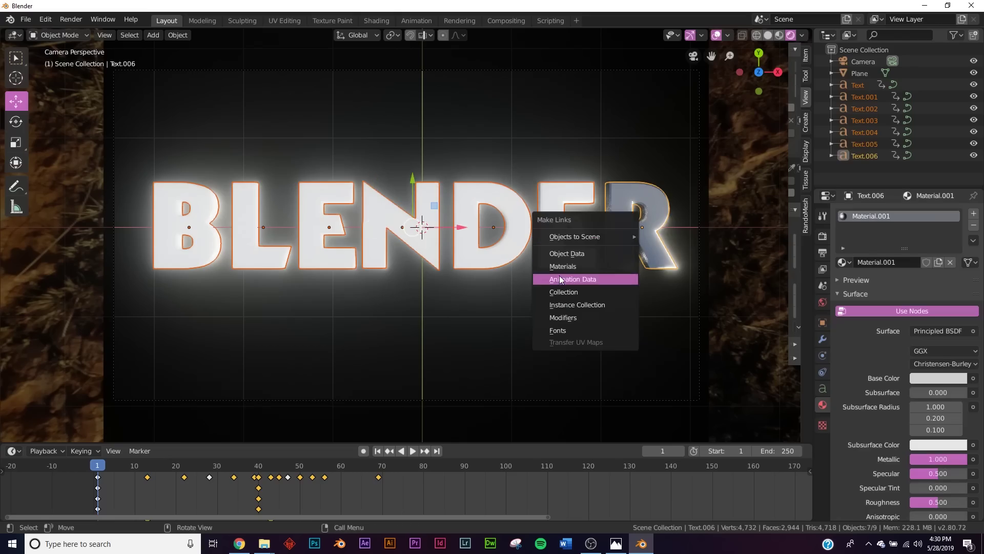
pyautogui.click(566, 267)
# Inspect the metallic letters from an angle and through the camera, and play the animation
pyautogui.click(472, 186)
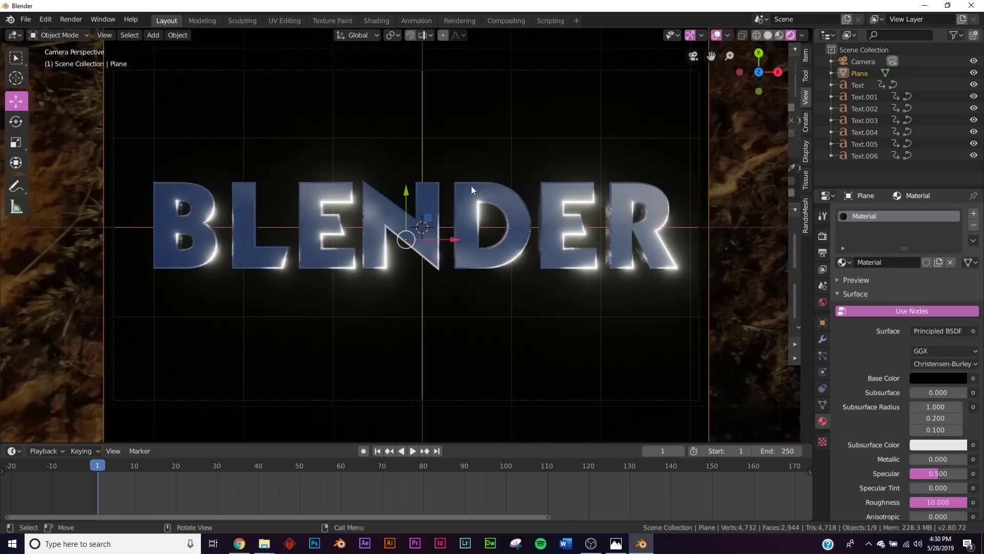
pyautogui.click(480, 262)
pyautogui.click(497, 136)
pyautogui.moveTo(542, 261); pyautogui.dragTo(506, 195, button='middle')
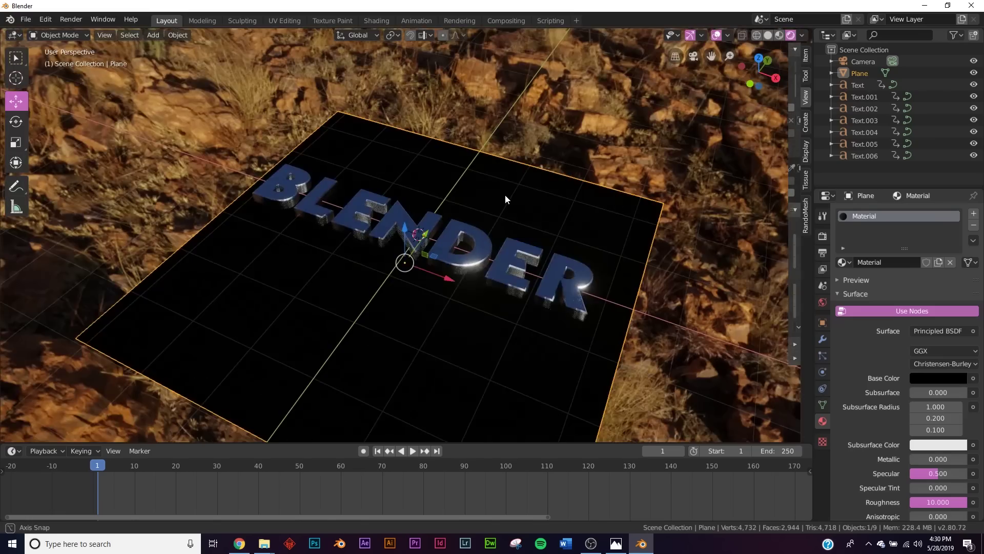
pyautogui.press('KP_0')
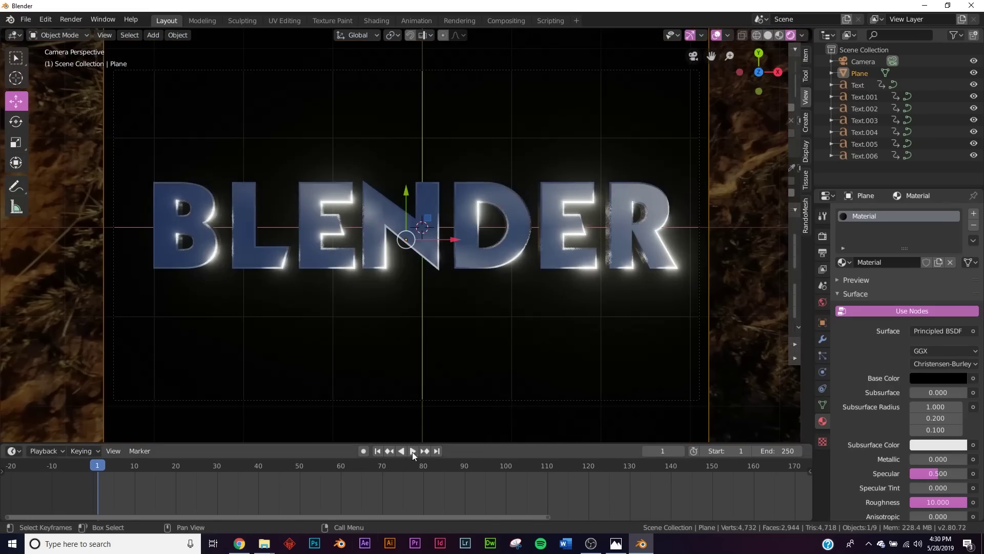
pyautogui.scroll(2, 457, 376)
pyautogui.scroll(-1, 457, 376)
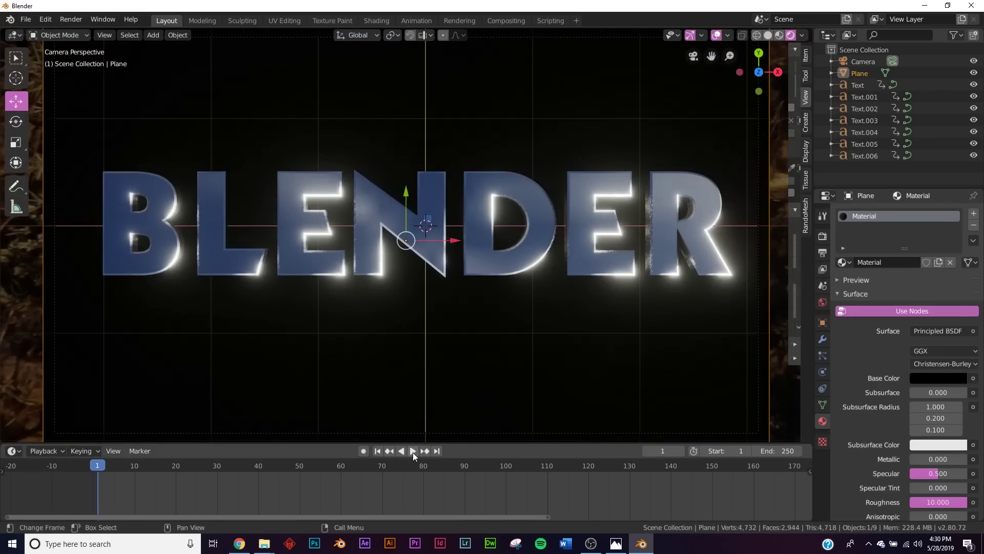
pyautogui.click(413, 451)
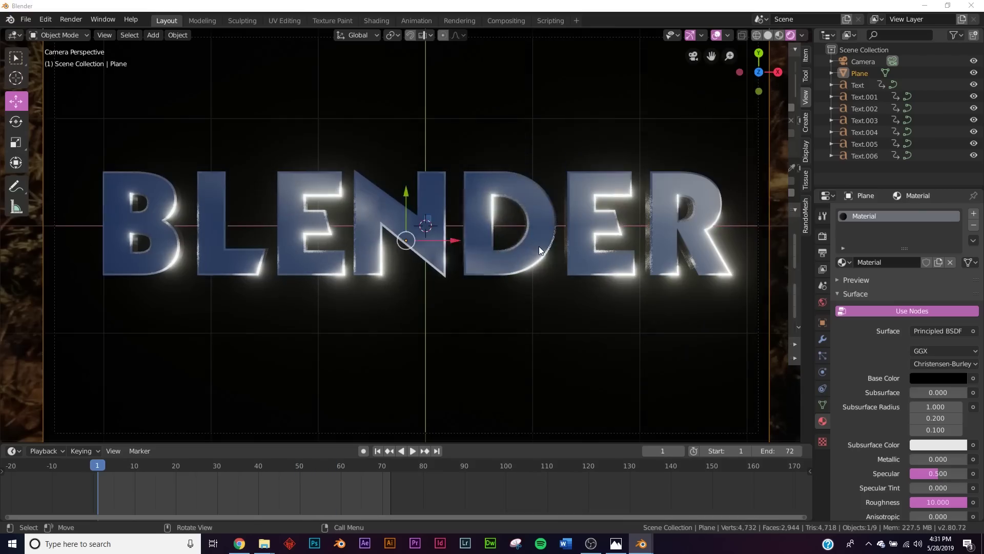
# Open the letter D's material in the Shading workspace and show its viewport rendered through the camera
pyautogui.click(540, 246)
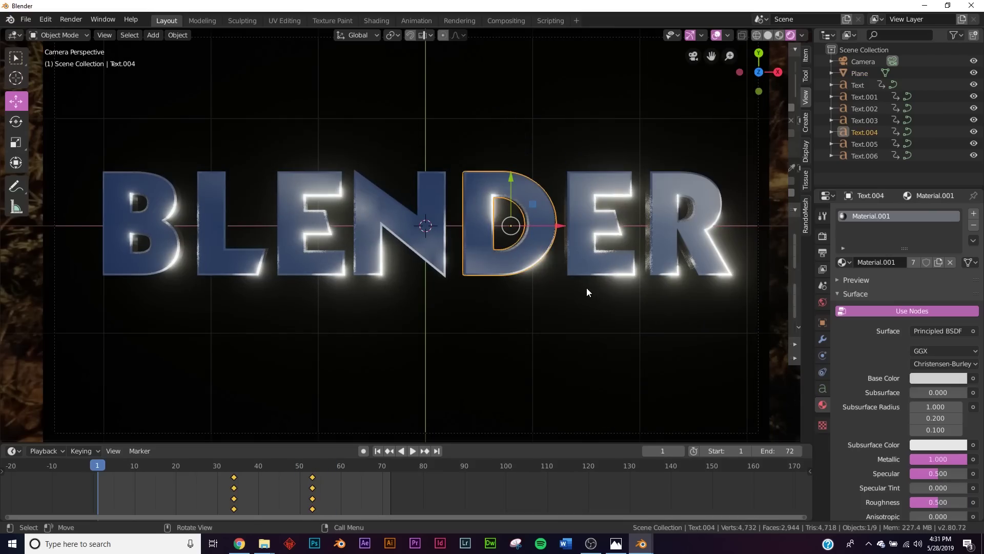
pyautogui.click(377, 21)
pyautogui.press('KP_0')
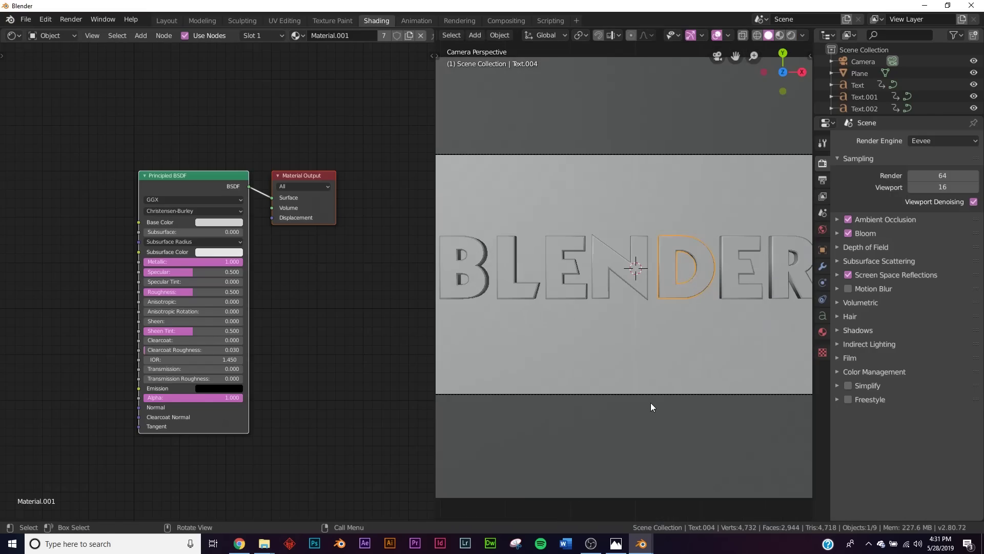
pyautogui.press('z')
pyautogui.click(644, 362)
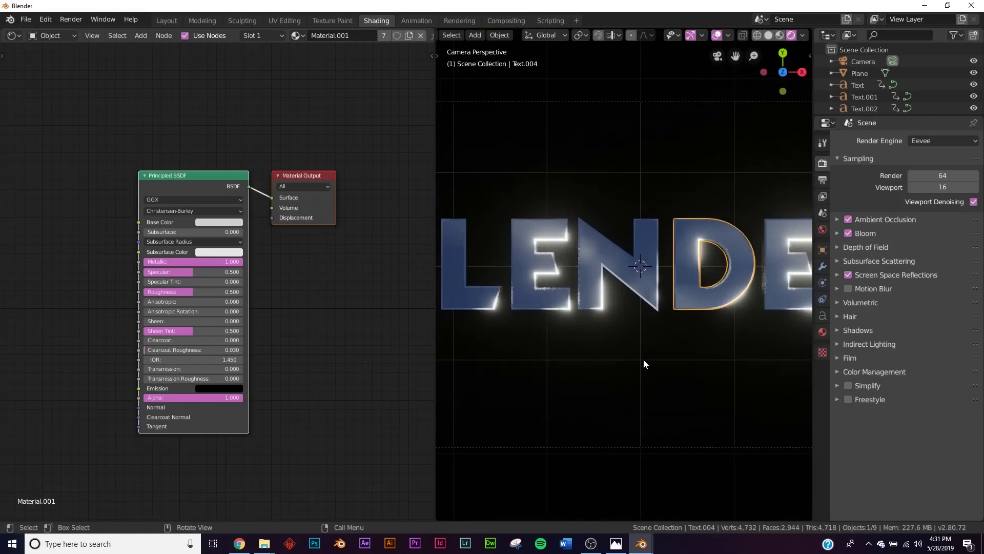
pyautogui.scroll(1, 644, 359)
# Add a Bump node and connect its Normal output to the Principled BSDF's Normal input
pyautogui.moveTo(94, 321); pyautogui.dragTo(158, 260, button='middle')
pyautogui.scroll(4, 263, 270)
pyautogui.scroll(2, 121, 271)
pyautogui.hotkey('shift', 'a')
pyautogui.click(158, 260)
pyautogui.write('bum')
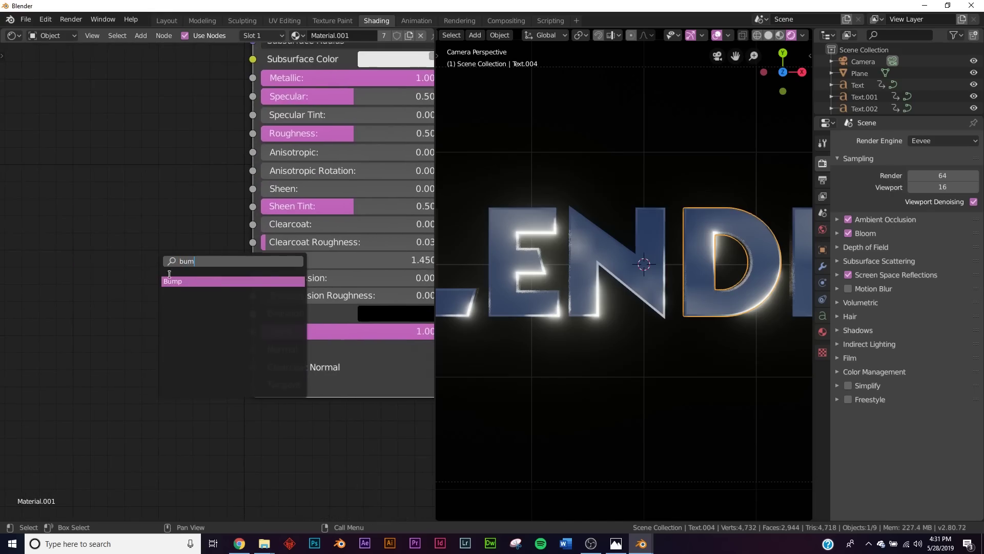
pyautogui.click(169, 281)
pyautogui.click(59, 299)
pyautogui.moveTo(169, 306); pyautogui.dragTo(253, 350)
# Add a ColorRamp node and connect its Color output to the Bump node's Height input
pyautogui.moveTo(108, 383); pyautogui.dragTo(239, 352, button='middle')
pyautogui.hotkey('shift', 'a')
pyautogui.click(90, 272)
pyautogui.write('col')
pyautogui.click(118, 292)
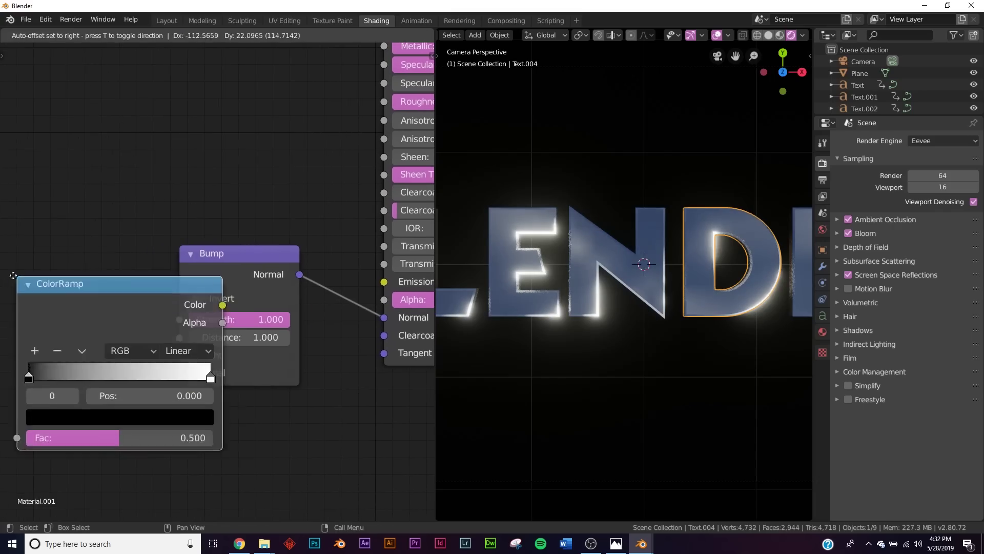
pyautogui.moveTo(213, 294); pyautogui.dragTo(276, 356)
# Add a Musgrave Texture node and connect its Color output to the ColorRamp's Fac input
pyautogui.moveTo(80, 381); pyautogui.dragTo(300, 344, button='middle')
pyautogui.scroll(-3, 282, 326)
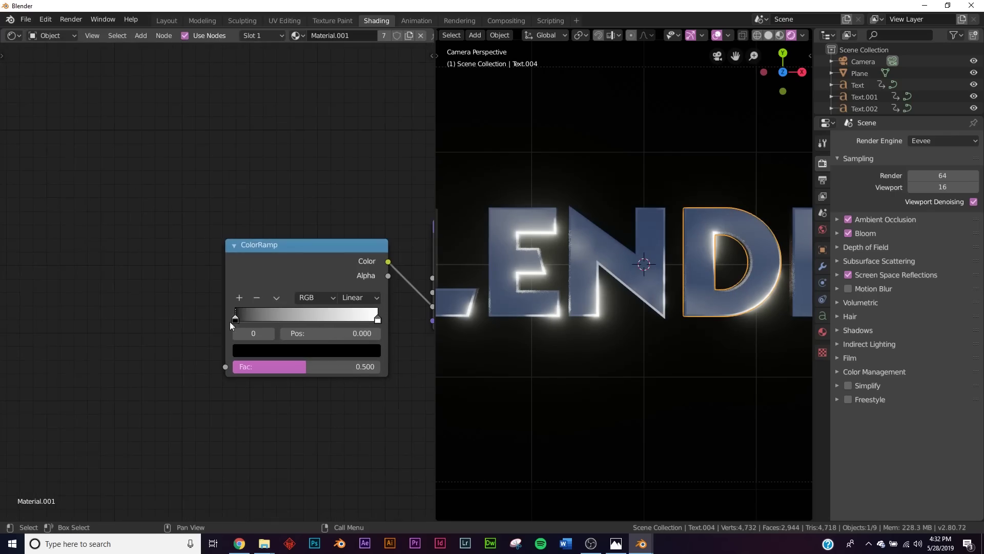
pyautogui.hotkey('shift', 'a')
pyautogui.click(135, 280)
pyautogui.write('mu')
pyautogui.click(137, 300)
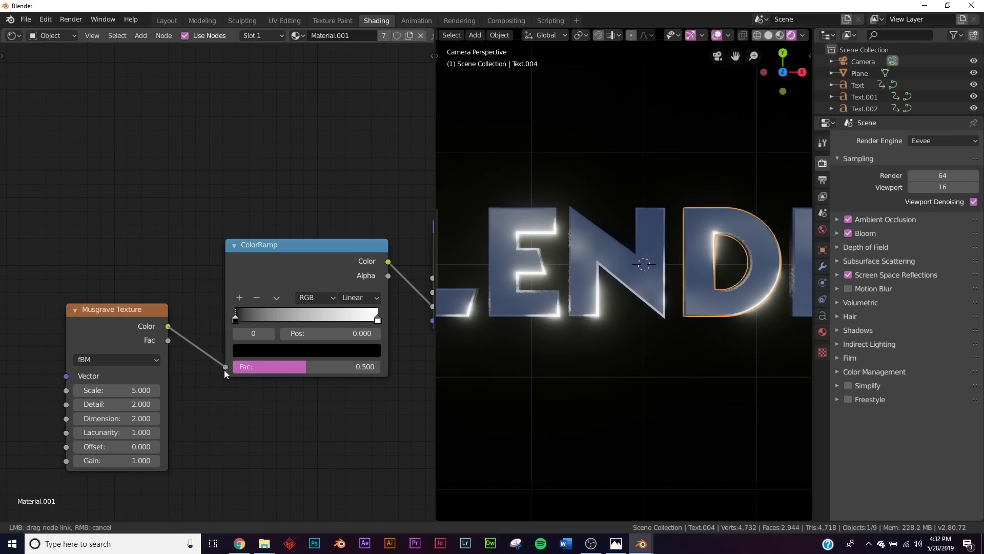
pyautogui.moveTo(223, 369); pyautogui.dragTo(225, 351)
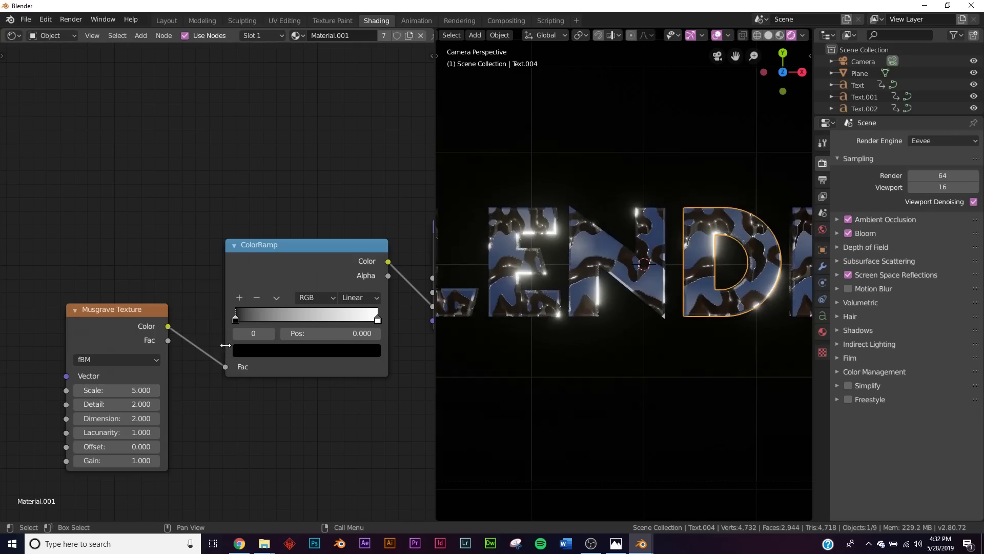
# Add a Mapping node and place it ahead of the Musgrave Texture node in the letter material
pyautogui.moveTo(93, 336); pyautogui.dragTo(283, 250, button='middle')
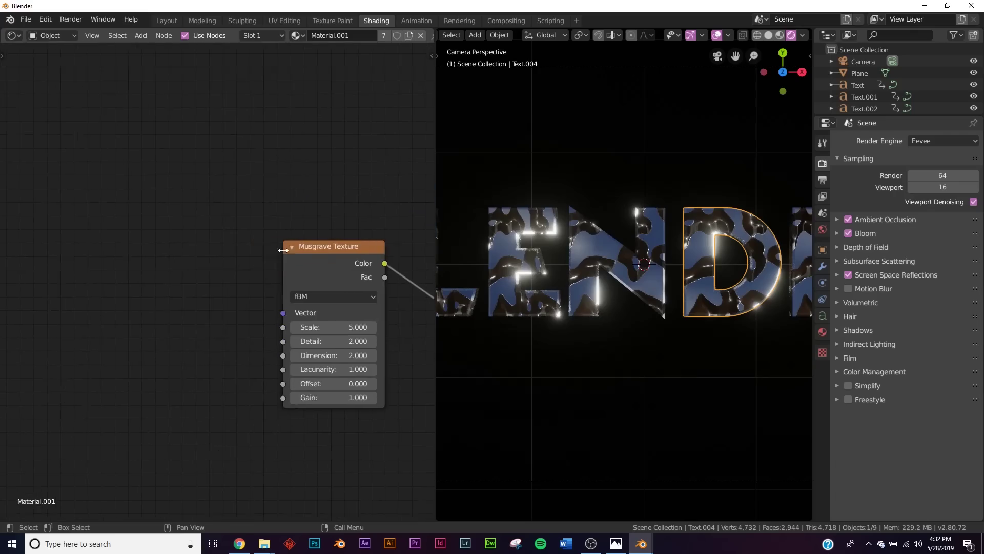
pyautogui.hotkey('shift', 'a')
pyautogui.click(207, 267)
pyautogui.write('map')
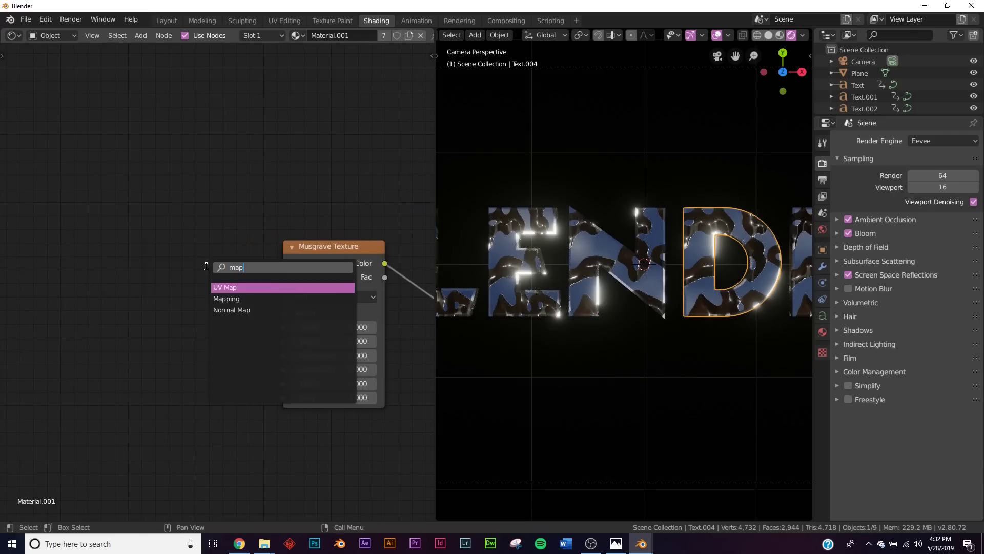
pyautogui.click(233, 299)
pyautogui.click(26, 263)
# Add a Texture Coordinate node before Mapping and connect its Object output to the Mapping node's Vector input
pyautogui.moveTo(92, 290); pyautogui.dragTo(248, 244, button='middle')
pyautogui.hotkey('shift', 'a')
pyautogui.click(112, 207)
pyautogui.write('tex')
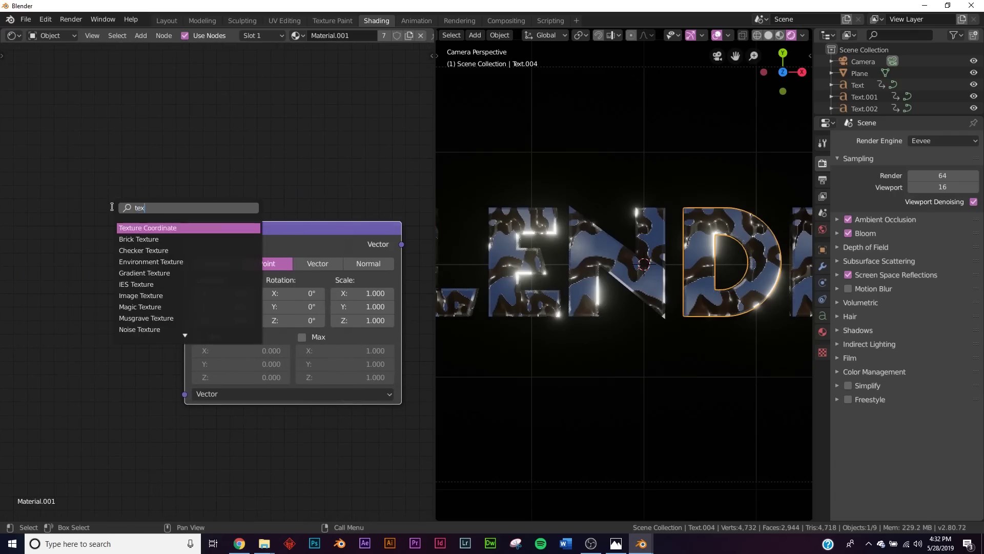
pyautogui.press('Return')
pyautogui.click(38, 395)
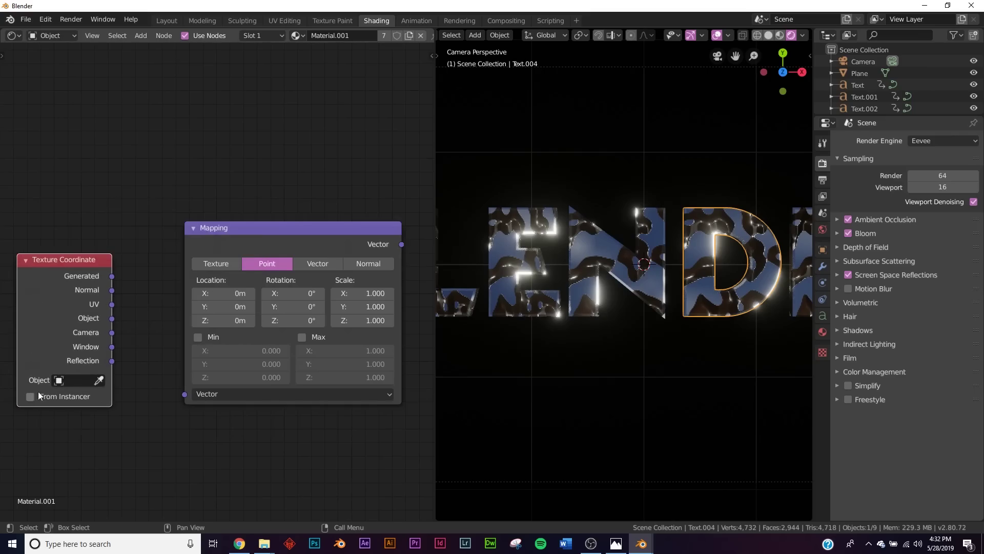
pyautogui.moveTo(113, 318); pyautogui.dragTo(192, 393)
# Connect the Mapping node's Vector output to the Musgrave Texture's Vector input and set the Musgrave Scale to 30
pyautogui.moveTo(224, 377); pyautogui.dragTo(0, 372, button='middle')
pyautogui.moveTo(199, 321); pyautogui.dragTo(324, 296, button='middle')
pyautogui.scroll(-4, 315, 295)
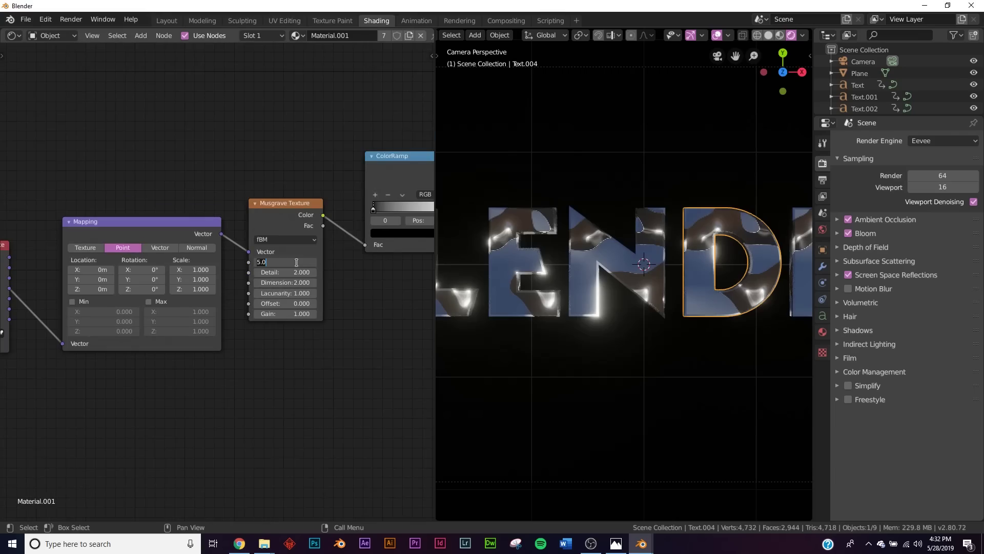
pyautogui.press('Return')
# Set the Musgrave Texture's Detail to 4 and its Dimension to 1.5
pyautogui.scroll(2, 296, 262)
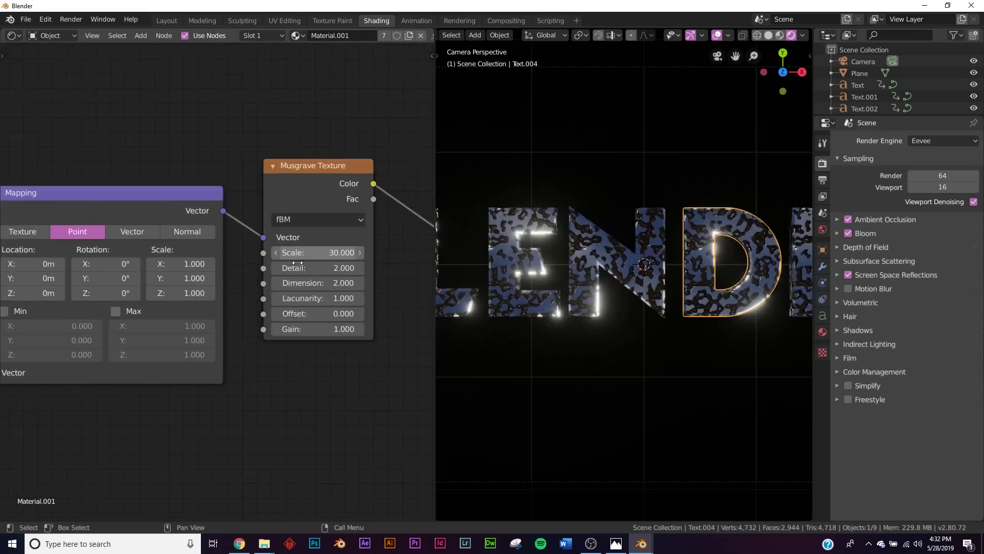
pyautogui.doubleClick(316, 267)
pyautogui.press('Return')
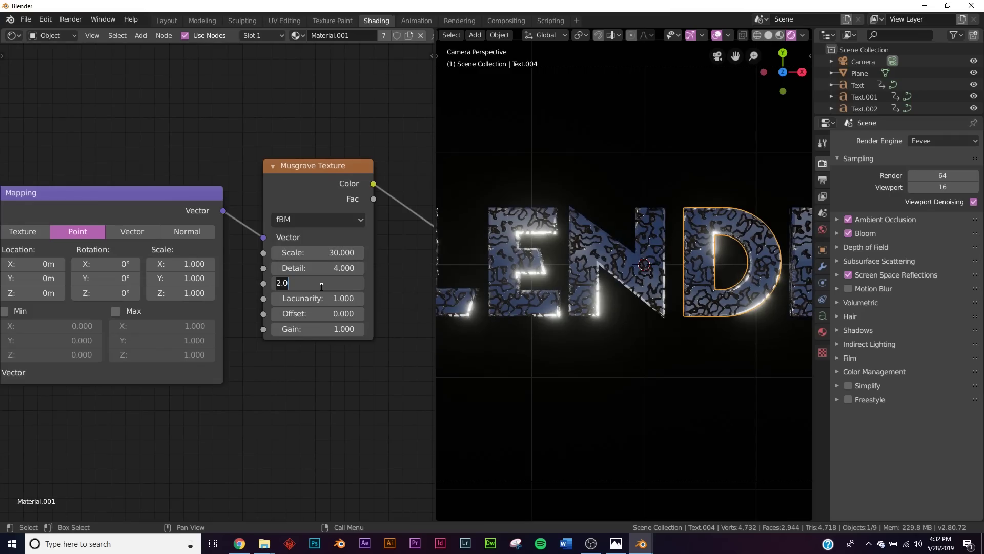
pyautogui.click(321, 287)
pyautogui.write('1.5')
pyautogui.press('Return')
# Set the Musgrave Texture's Lacunarity to 4 and check the bump pattern up close on the letter N
pyautogui.scroll(2, 322, 286)
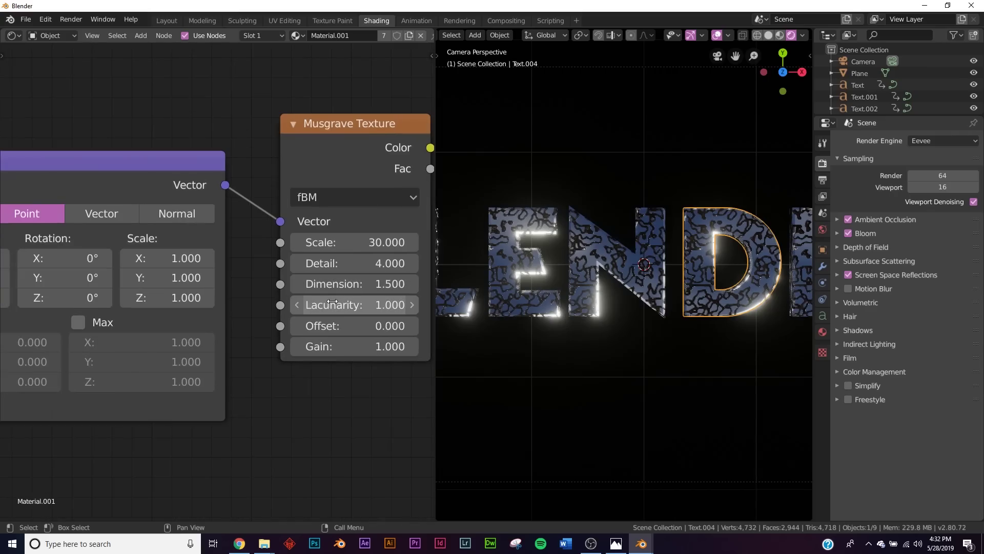
pyautogui.click(332, 301)
pyautogui.write('4')
pyautogui.press('Return')
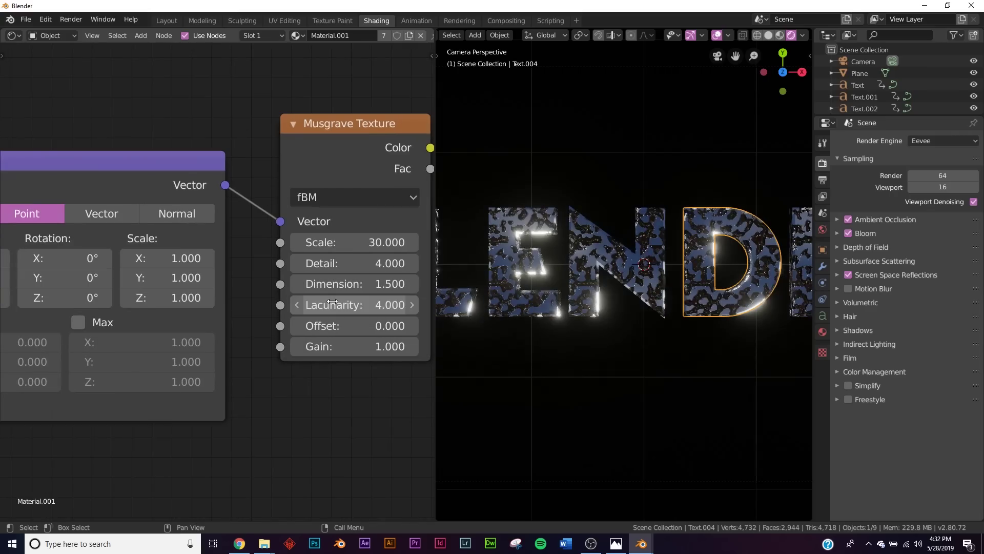
pyautogui.scroll(8, 689, 195)
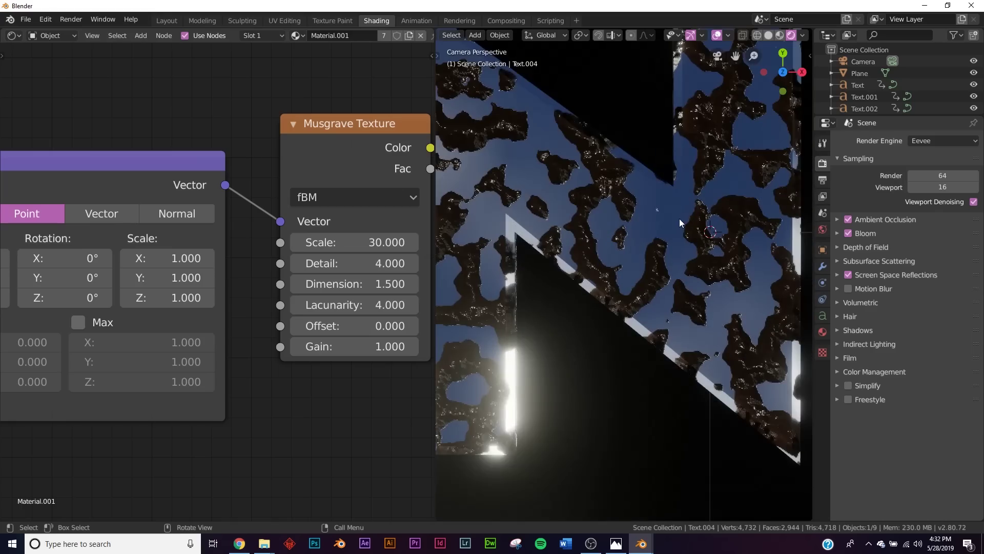
# Move the ColorRamp's black stop to position 0.287 to thin out the bump pattern
pyautogui.moveTo(256, 288); pyautogui.dragTo(197, 376, button='middle')
pyautogui.scroll(-3, 163, 279)
pyautogui.moveTo(134, 254); pyautogui.dragTo(198, 260)
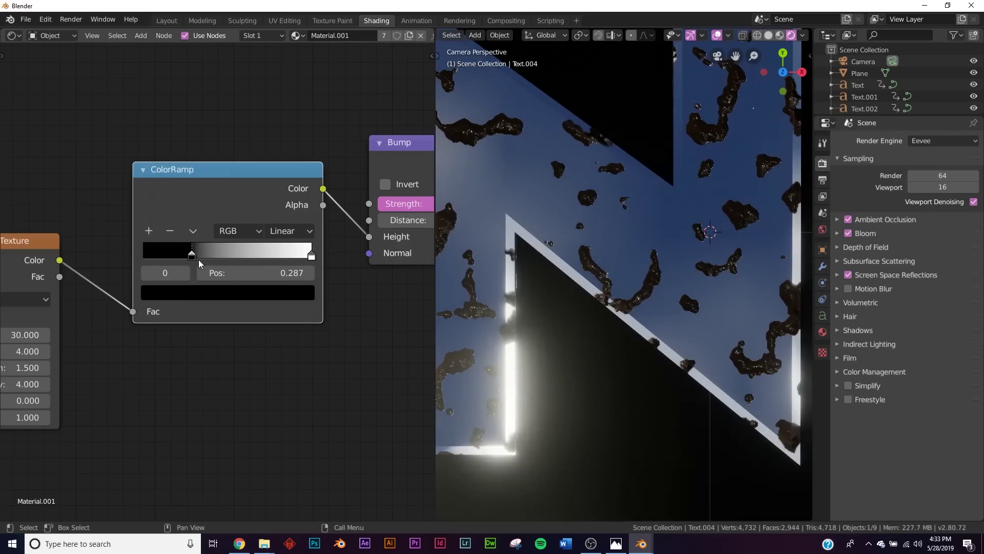
pyautogui.scroll(-4, 668, 289)
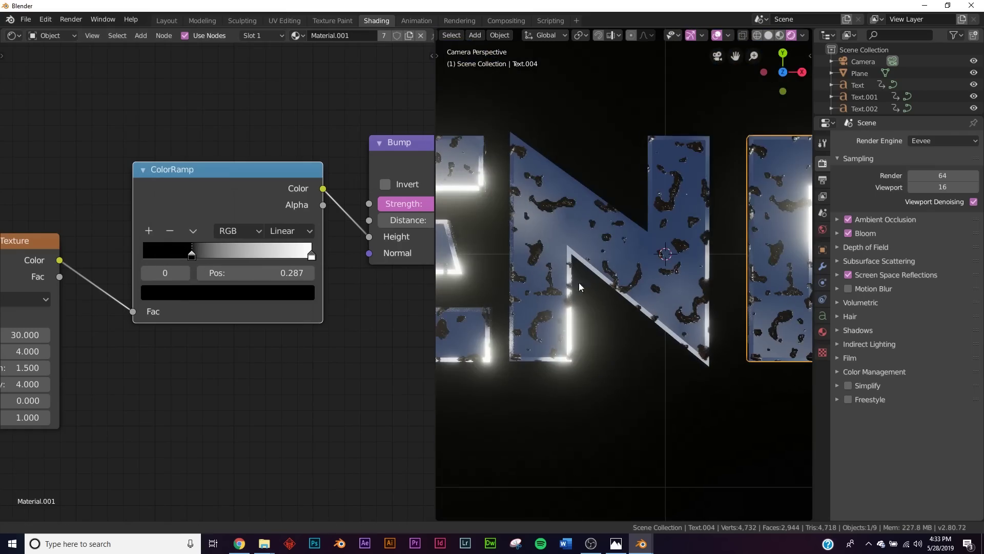
# Lower the Bump node's Strength to 0.543
pyautogui.keyDown('shift'); pyautogui.moveTo(583, 283); pyautogui.dragTo(703, 271, button='middle'); pyautogui.keyUp('shift')
pyautogui.scroll(4, 521, 294)
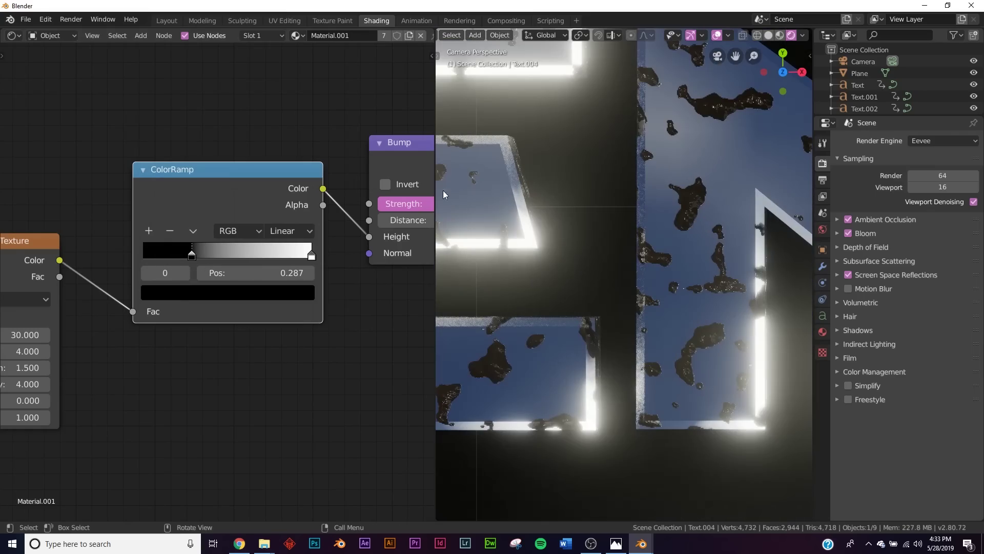
pyautogui.moveTo(331, 272); pyautogui.dragTo(259, 296, button='middle')
pyautogui.moveTo(367, 230)
pyautogui.mouseDown()
pyautogui.moveTo(272, 231)
pyautogui.moveTo(389, 227)
pyautogui.moveTo(357, 227)
pyautogui.mouseUp()
pyautogui.scroll(-5, 580, 266)
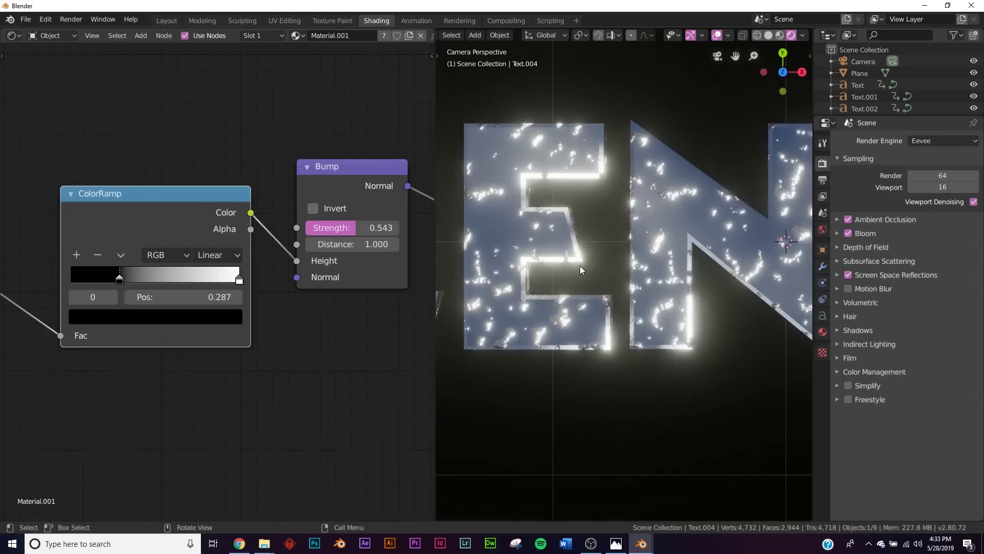
pyautogui.scroll(-1, 580, 265)
# Set the Mapping node's X Scale to 12 to stretch the bump pattern into vertical streaks
pyautogui.moveTo(94, 325); pyautogui.dragTo(349, 310, button='middle')
pyautogui.moveTo(181, 292); pyautogui.dragTo(354, 303, button='middle')
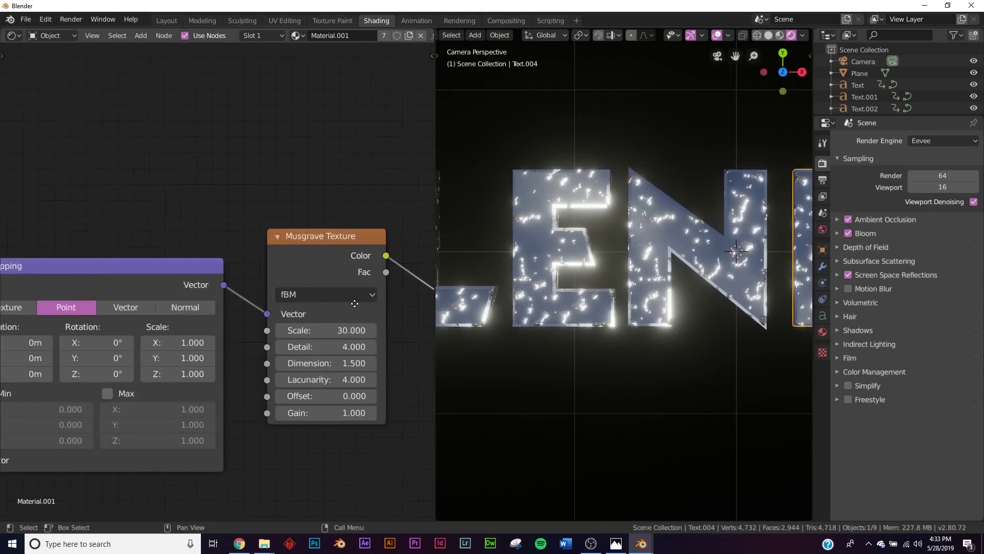
pyautogui.moveTo(198, 314); pyautogui.dragTo(358, 279, button='middle')
pyautogui.moveTo(266, 309); pyautogui.dragTo(231, 244, button='middle')
pyautogui.scroll(4, 264, 274)
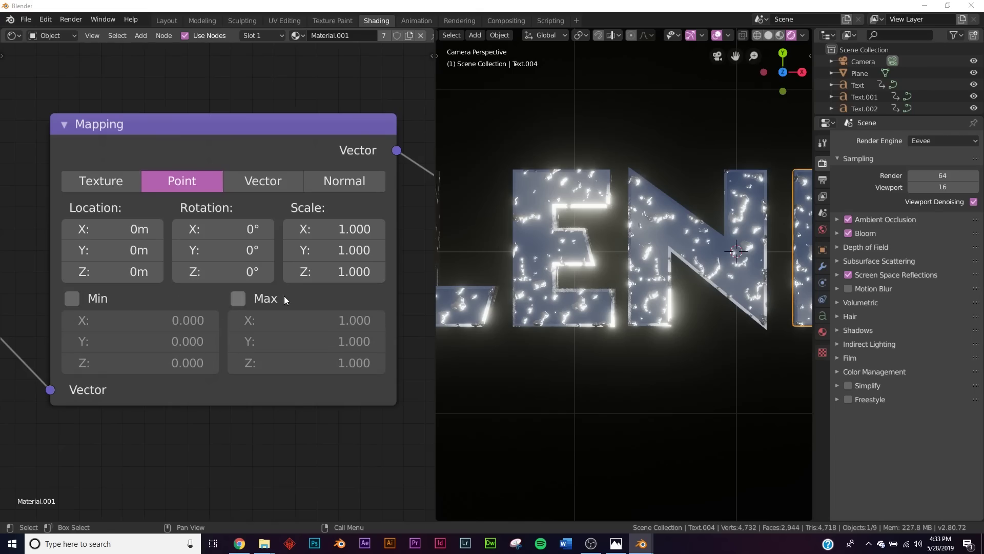
pyautogui.click(330, 230)
pyautogui.press('Return')
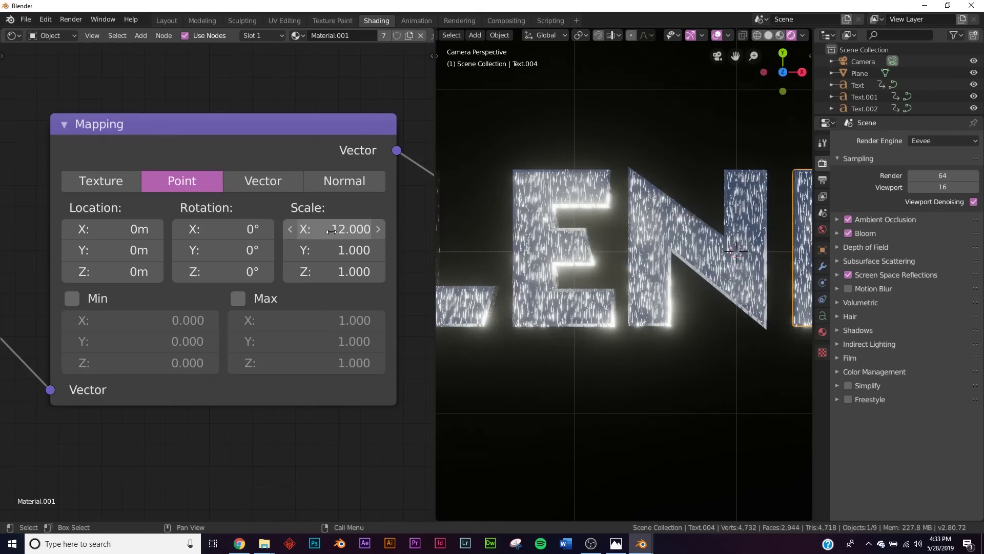
# Examine the bump pattern on the letters up close and across the whole title in the rendered camera view
pyautogui.moveTo(624, 400)
pyautogui.keyDown('ctrl'); pyautogui.mouseDown(button='middle')
pyautogui.moveTo(624, 295)
pyautogui.moveTo(662, 94)
pyautogui.mouseUp(button='middle'); pyautogui.keyUp('ctrl')
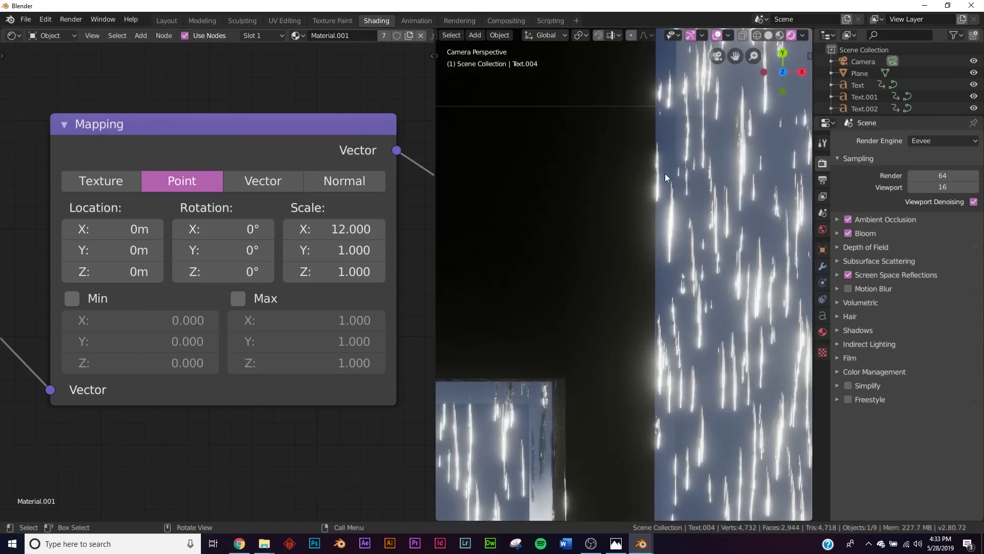
pyautogui.scroll(-4, 685, 349)
pyautogui.keyDown('ctrl'); pyautogui.moveTo(655, 154); pyautogui.dragTo(644, 367, button='middle'); pyautogui.keyUp('ctrl')
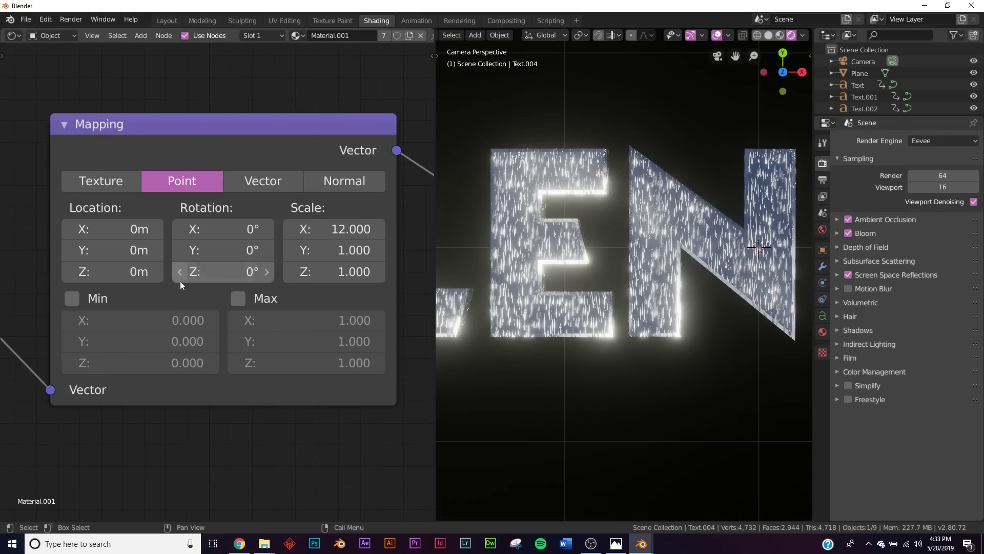
pyautogui.moveTo(359, 267); pyautogui.dragTo(164, 283, button='middle')
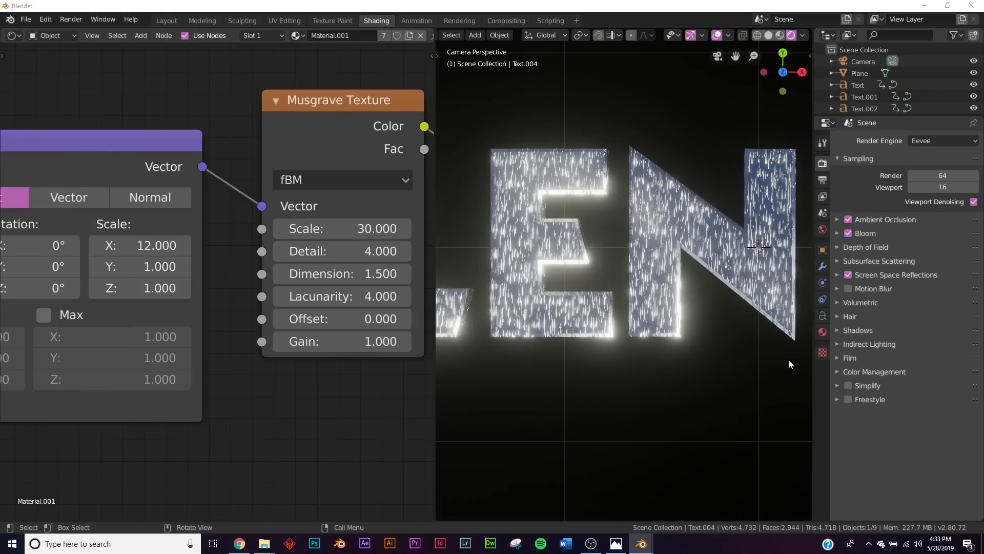
pyautogui.scroll(5, 673, 327)
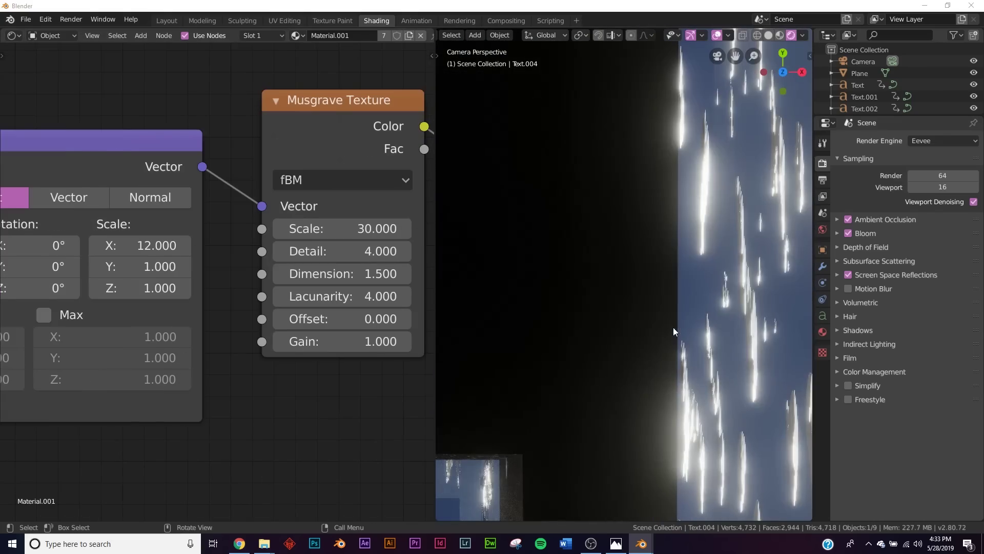
pyautogui.scroll(-3, 744, 283)
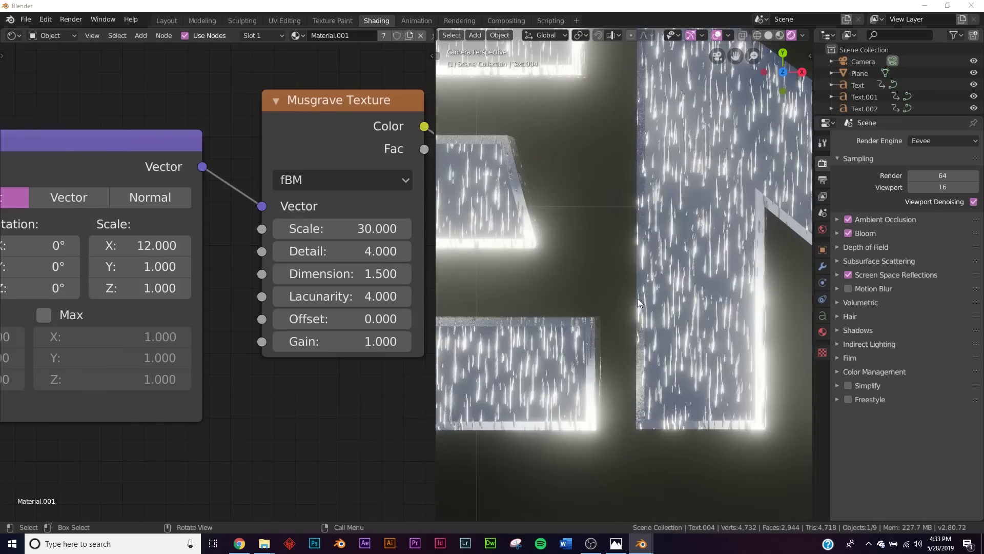
pyautogui.scroll(-6, 637, 298)
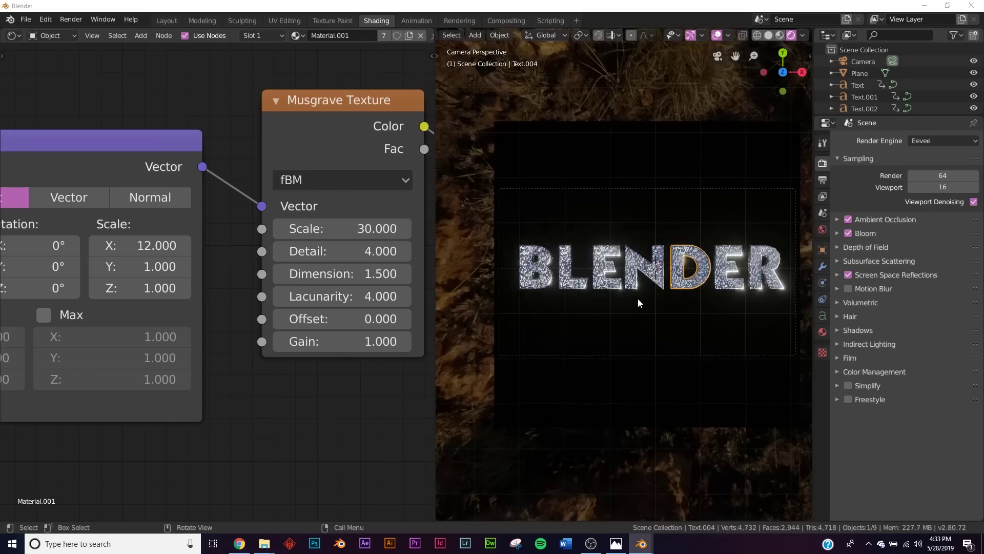
pyautogui.scroll(8, 638, 298)
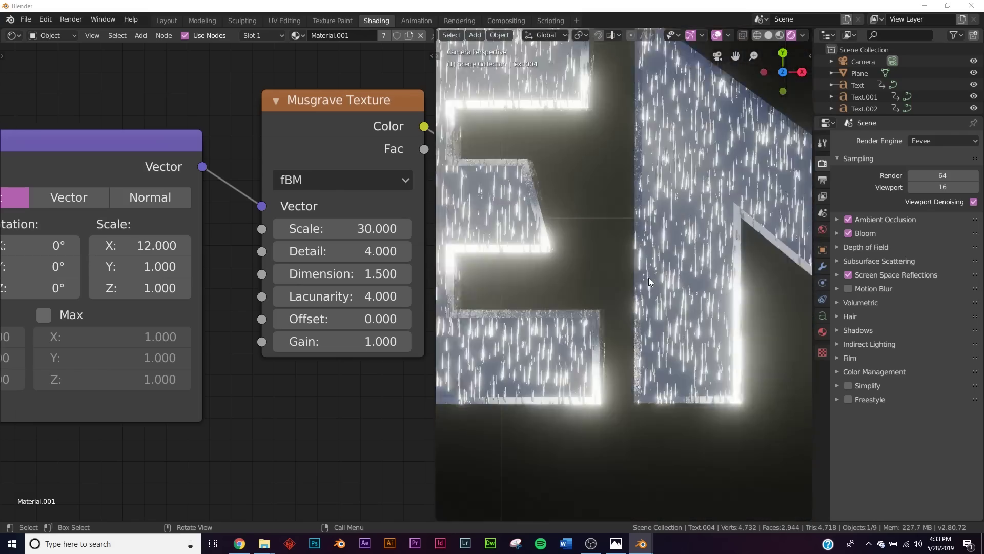
# Move the Texture Coordinate node farther away from the Mapping node to make room between them
pyautogui.moveTo(297, 320); pyautogui.dragTo(351, 313, button='middle')
pyautogui.moveTo(254, 312); pyautogui.dragTo(386, 306, button='middle')
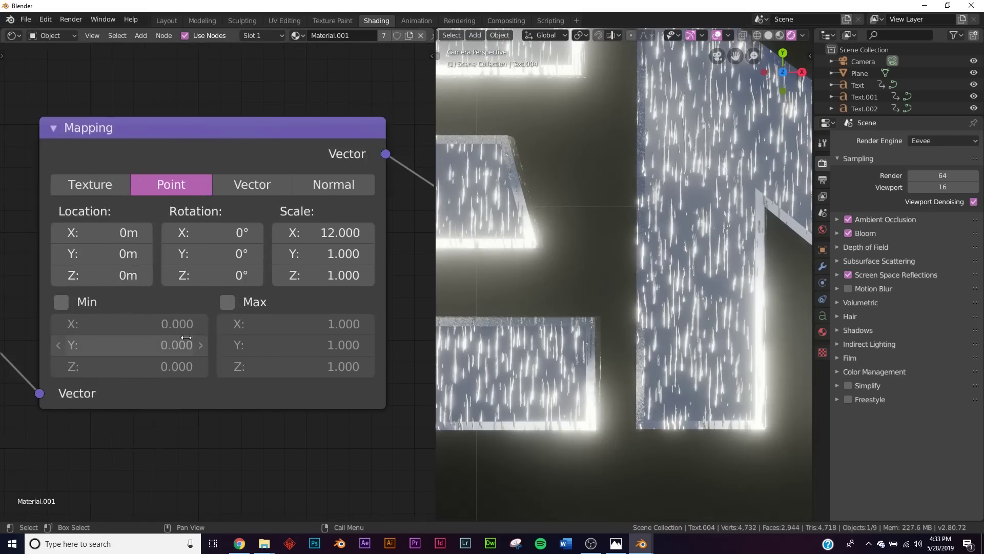
pyautogui.moveTo(185, 343); pyautogui.dragTo(587, 312, button='middle')
pyautogui.scroll(-4, 243, 237)
pyautogui.moveTo(243, 240); pyautogui.dragTo(61, 262)
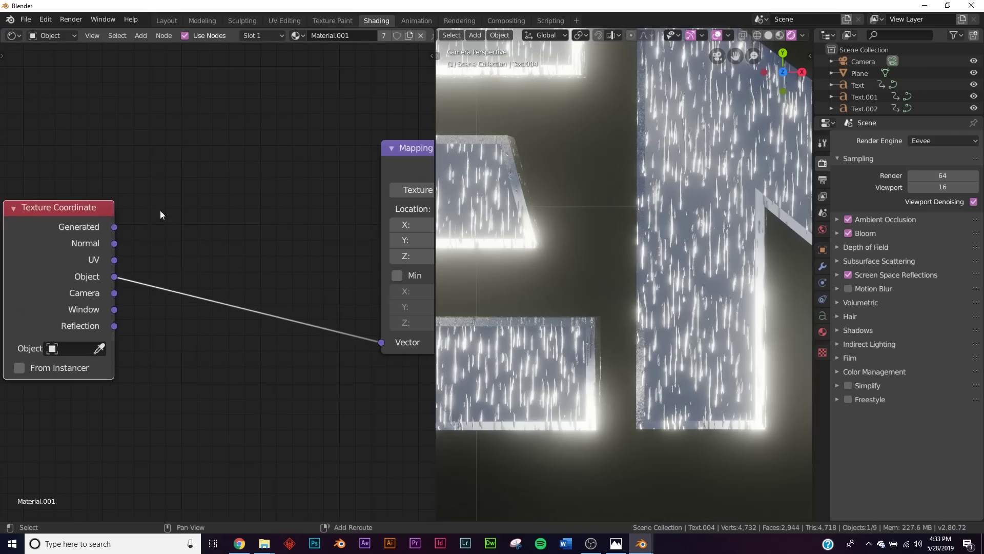
# Insert a Noise Texture node on the link between the Texture Coordinate's Object output and the Mapping node's Vector input
pyautogui.hotkey('shift', 'a')
pyautogui.click(172, 208)
pyautogui.write('noi')
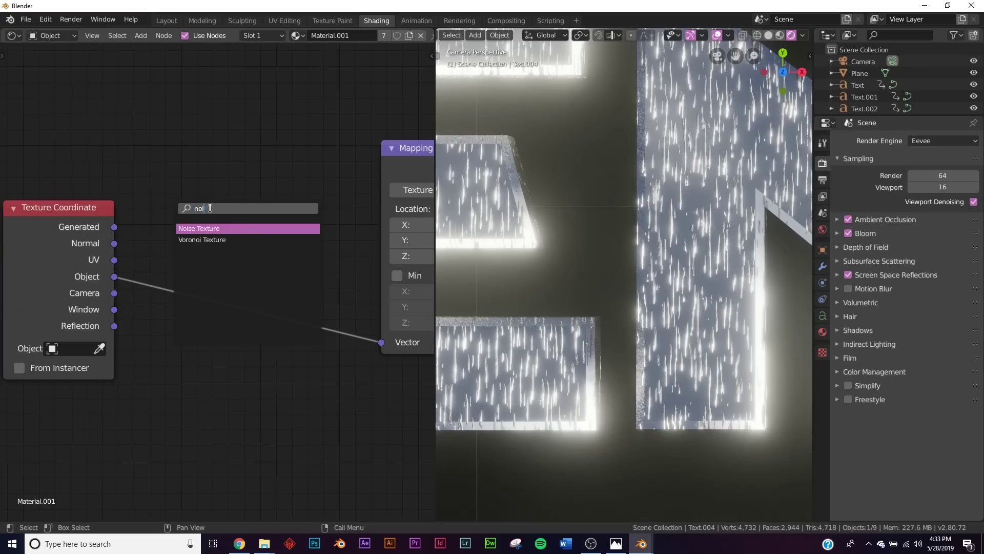
pyautogui.press('Return')
pyautogui.click(163, 258)
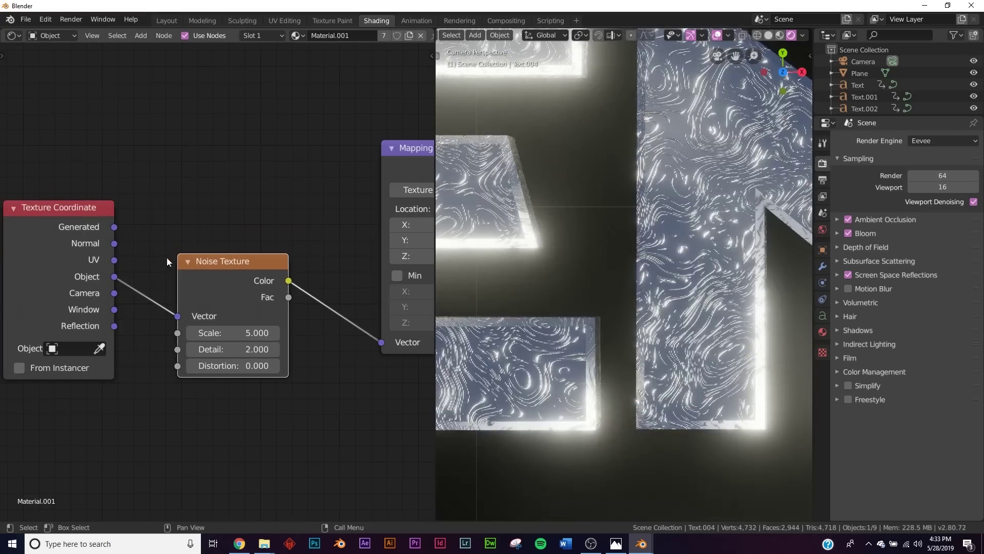
pyautogui.scroll(-3, 659, 285)
pyautogui.scroll(4, 658, 285)
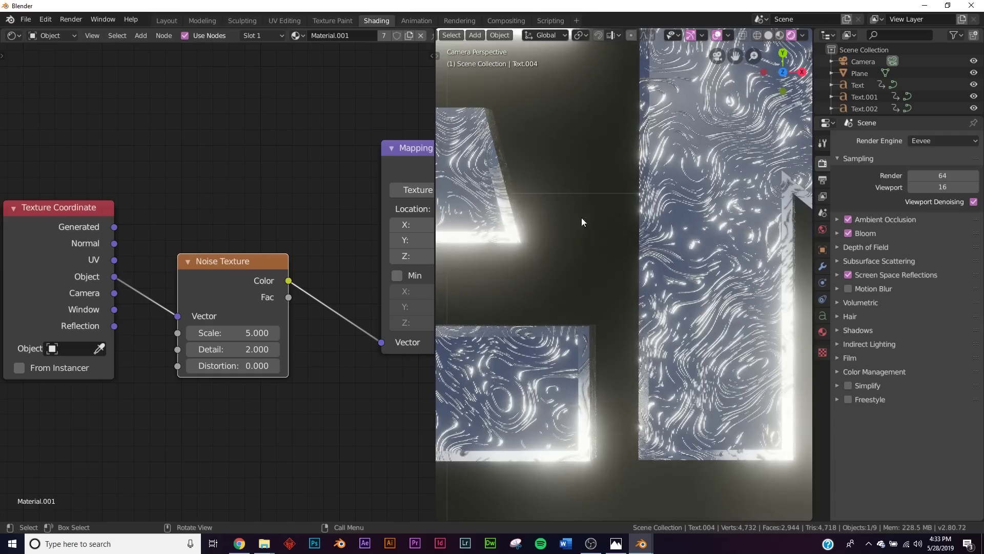
# Insert a Mix color node on the link between the Noise Texture's Color output and the Mapping node
pyautogui.hotkey('shift', 'a')
pyautogui.click(237, 212)
pyautogui.write('mix')
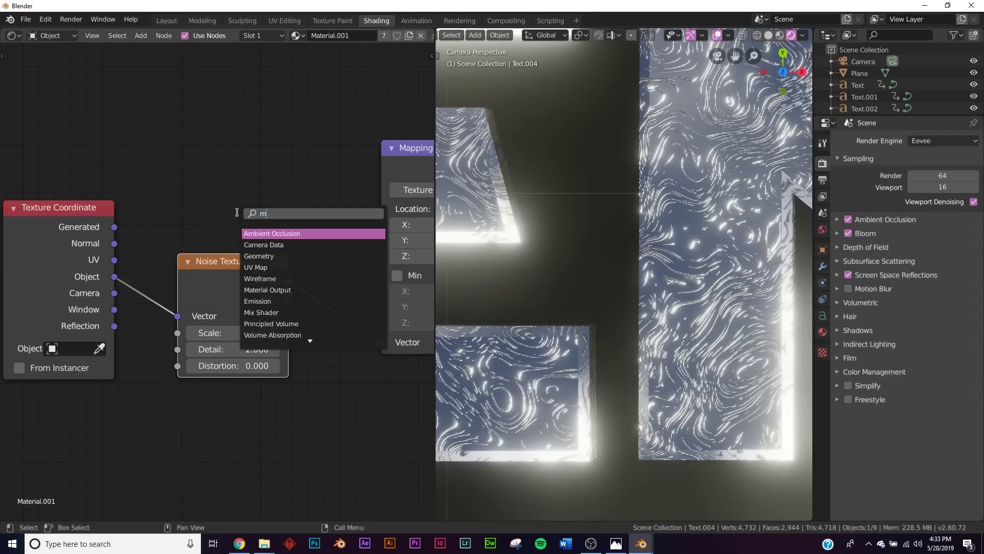
pyautogui.click(260, 244)
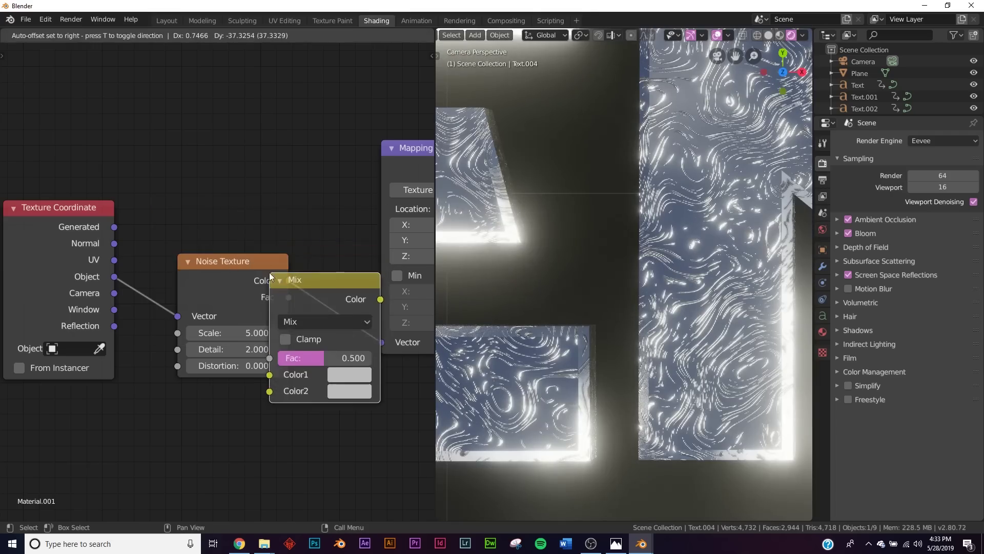
pyautogui.click(270, 272)
# Connect the Texture Coordinate's Object output to the Mix node's Color2 input
pyautogui.moveTo(78, 292); pyautogui.dragTo(21, 219, button='middle')
pyautogui.moveTo(56, 203); pyautogui.dragTo(294, 318)
pyautogui.moveTo(343, 331); pyautogui.dragTo(268, 340, button='middle')
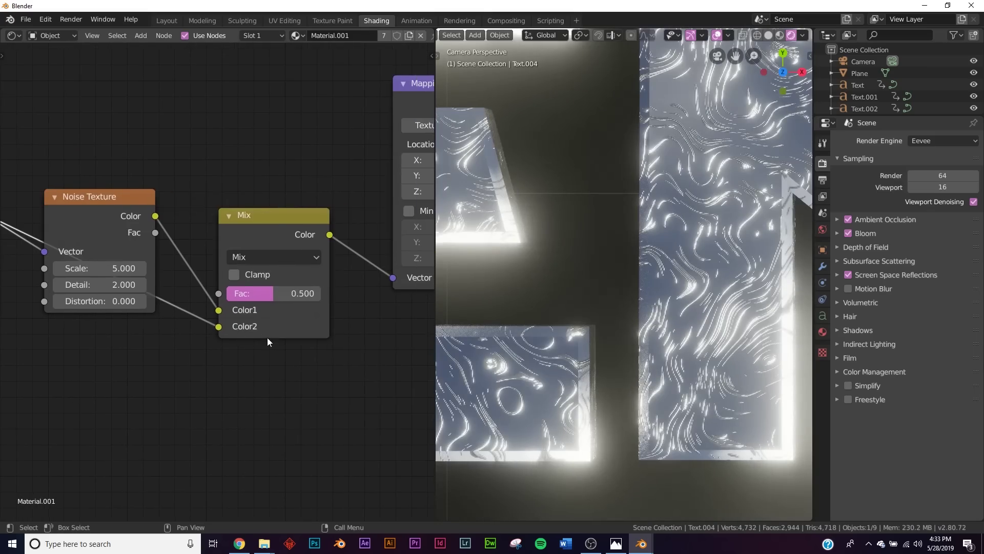
# Try the Mix node's Fac at 1.000 and view the effect on the letters
pyautogui.moveTo(263, 294); pyautogui.dragTo(311, 295)
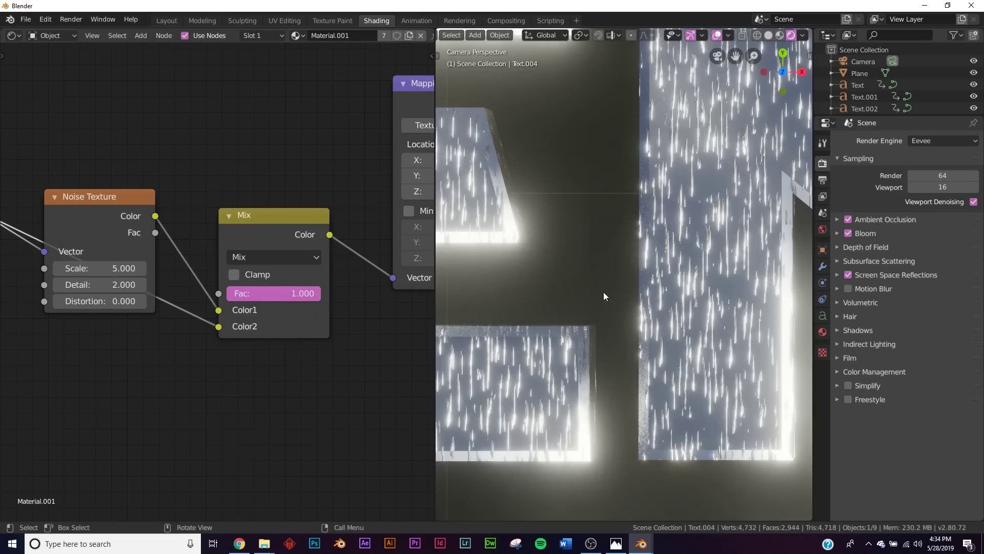
pyautogui.scroll(-4, 605, 293)
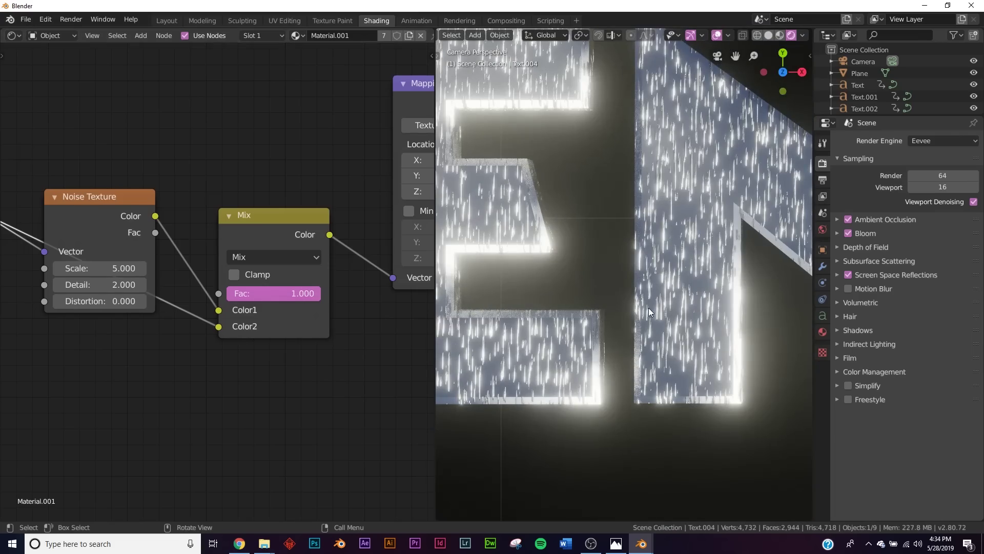
pyautogui.scroll(-9, 426, 248)
# Set the Mix node's Fac to 0.000 so that only the Noise Texture drives the mapping
pyautogui.moveTo(431, 247); pyautogui.dragTo(252, 251, button='middle')
pyautogui.moveTo(164, 309); pyautogui.dragTo(233, 294, button='middle')
pyautogui.scroll(5, 232, 294)
pyautogui.moveTo(78, 315); pyautogui.dragTo(202, 300, button='middle')
pyautogui.moveTo(226, 259); pyautogui.dragTo(168, 261)
pyautogui.moveTo(189, 276); pyautogui.dragTo(270, 285, button='middle')
pyautogui.scroll(1, 269, 286)
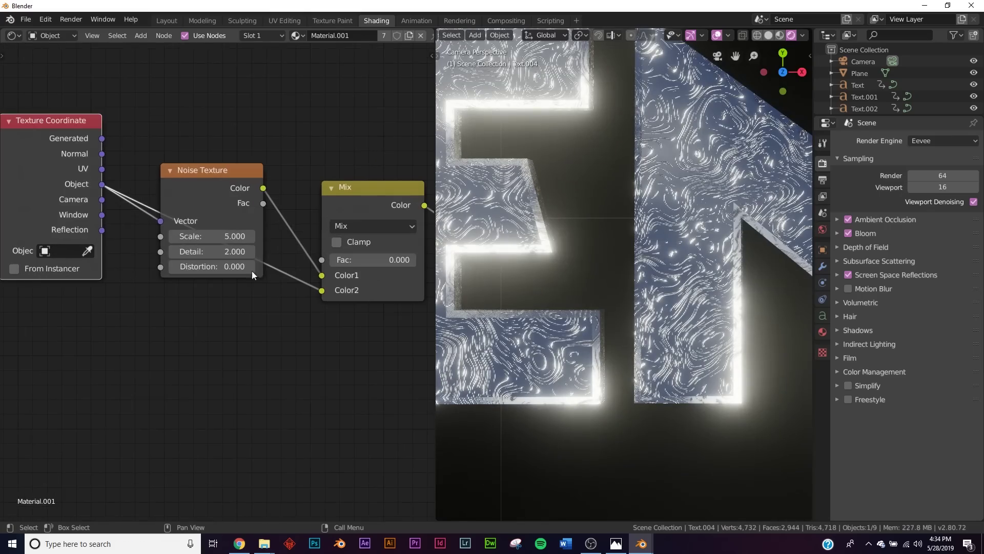
# Move the Noise Texture node up, clear of the Object link to the Mix node, and slightly reposition the Mix node
pyautogui.moveTo(220, 184); pyautogui.dragTo(240, 104)
pyautogui.moveTo(330, 204); pyautogui.dragTo(337, 207)
pyautogui.moveTo(337, 207); pyautogui.dragTo(215, 272, button='middle')
pyautogui.scroll(1, 215, 271)
# Set the Noise Texture's Detail to 16.000 and the Mix node's Fac to 0.819
pyautogui.moveTo(250, 332); pyautogui.dragTo(321, 333)
pyautogui.moveTo(226, 332); pyautogui.dragTo(159, 332)
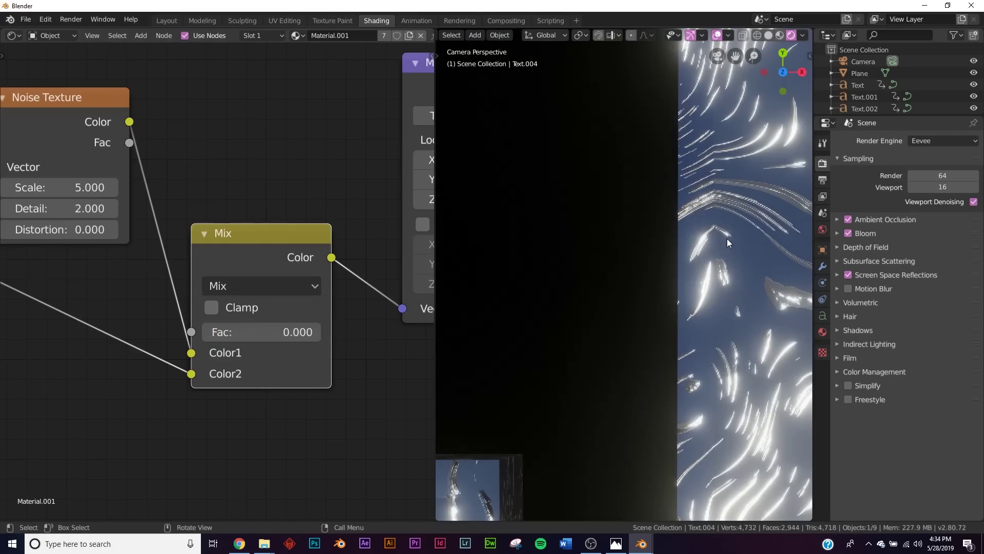
pyautogui.moveTo(45, 208); pyautogui.dragTo(169, 208)
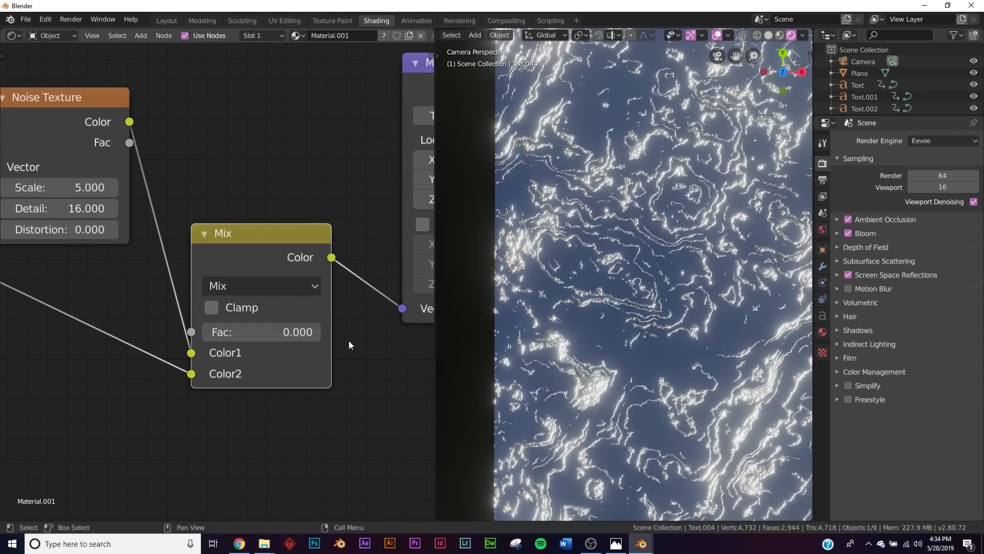
pyautogui.moveTo(251, 334); pyautogui.dragTo(318, 333)
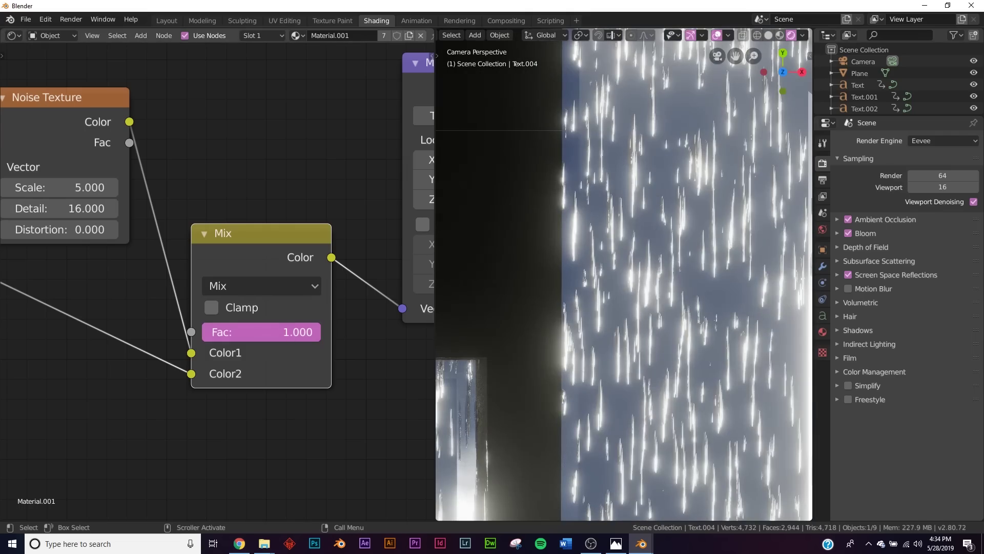
pyautogui.moveTo(317, 333); pyautogui.dragTo(298, 333)
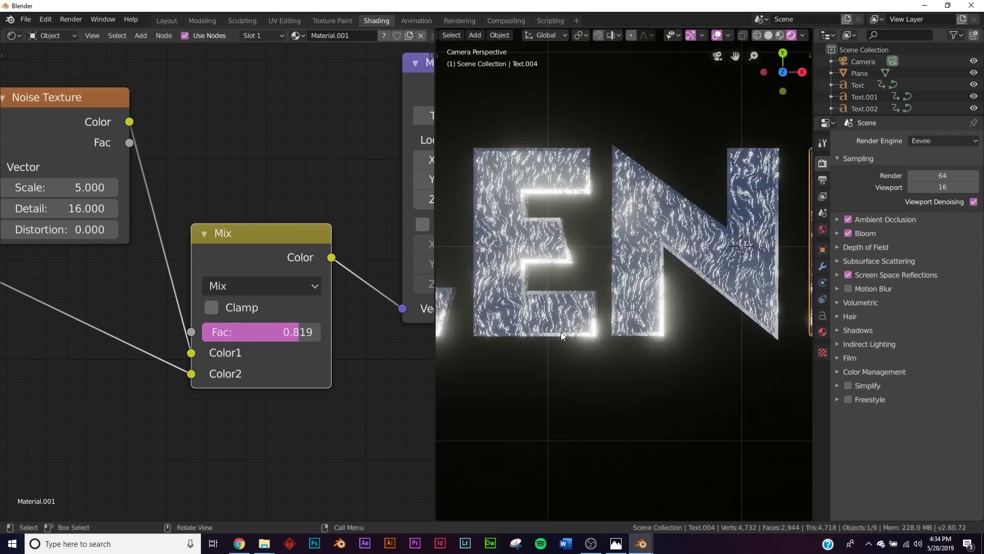
# Shift the ColorRamp's black stop to position 0.555 to thin out the bump streaks on the letters
pyautogui.scroll(3, 564, 331)
pyautogui.moveTo(337, 262); pyautogui.dragTo(0, 339, button='middle')
pyautogui.keyDown('shift'); pyautogui.moveTo(596, 301); pyautogui.dragTo(323, 336, button='middle'); pyautogui.keyUp('shift')
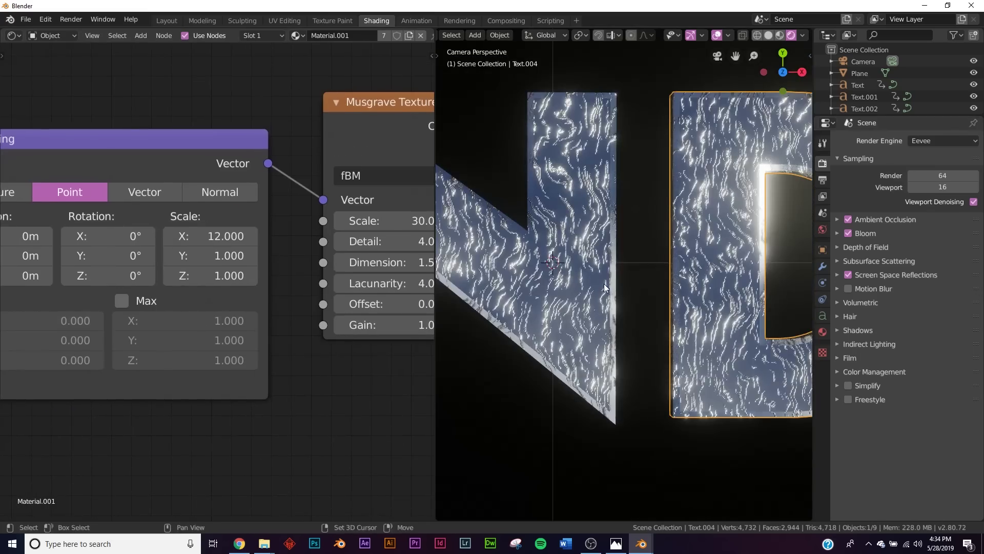
pyautogui.scroll(-3, 627, 285)
pyautogui.moveTo(347, 282); pyautogui.dragTo(0, 342, button='middle')
pyautogui.moveTo(346, 313); pyautogui.dragTo(224, 395, button='middle')
pyautogui.scroll(3, 488, 295)
pyautogui.moveTo(146, 270); pyautogui.dragTo(201, 265)
pyautogui.scroll(-3, 632, 290)
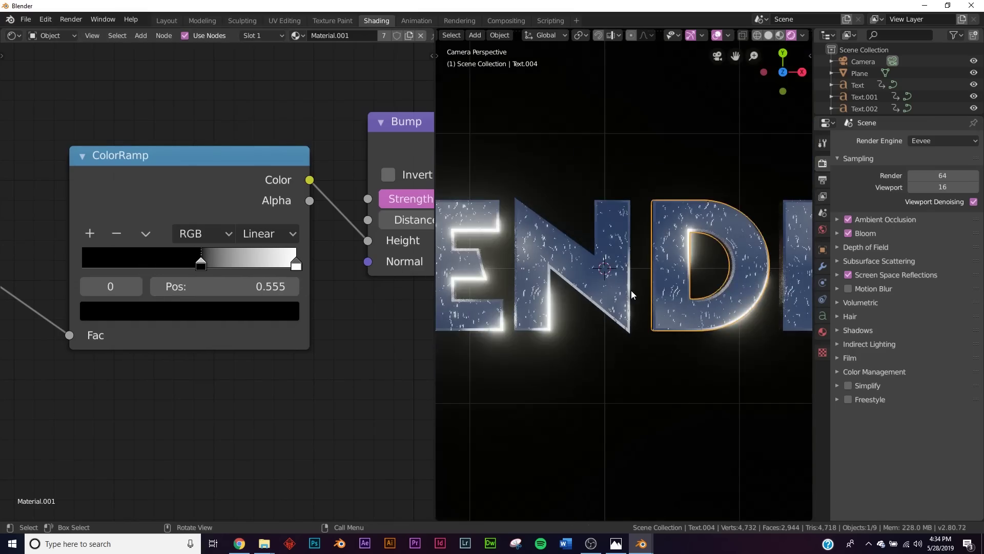
# Set the Musgrave Texture's Scale to 18.500
pyautogui.scroll(3, 632, 290)
pyautogui.moveTo(256, 331); pyautogui.dragTo(466, 332, button='middle')
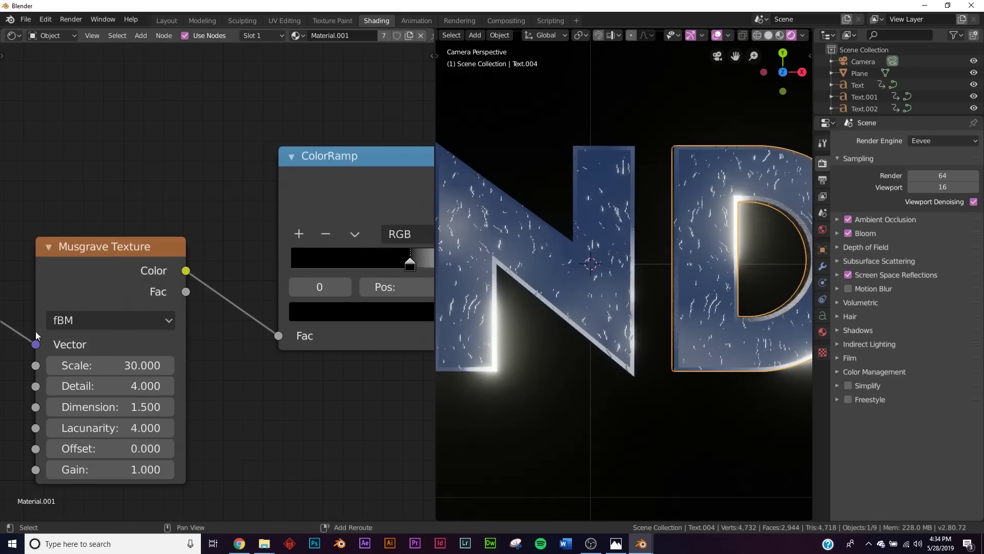
pyautogui.moveTo(173, 377); pyautogui.dragTo(347, 334, button='middle')
pyautogui.moveTo(328, 322)
pyautogui.mouseDown()
pyautogui.moveTo(229, 322)
pyautogui.moveTo(299, 321)
pyautogui.mouseUp()
# Set the Mapping node's Y scale to -0.600 and check the streaks on the letter N up close
pyautogui.moveTo(217, 380); pyautogui.dragTo(413, 286, button='middle')
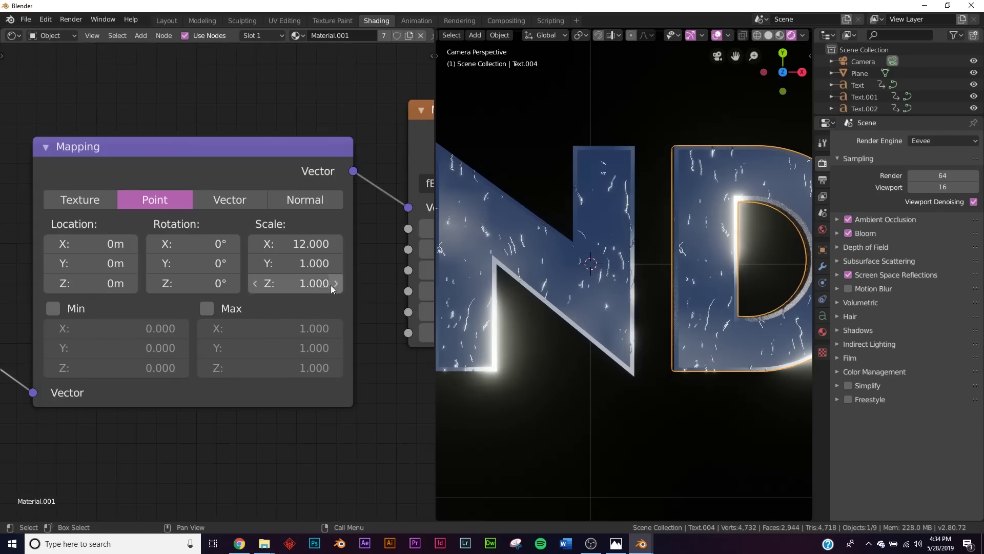
pyautogui.moveTo(296, 263)
pyautogui.mouseDown()
pyautogui.moveTo(328, 263)
pyautogui.moveTo(276, 263)
pyautogui.moveTo(288, 263)
pyautogui.mouseUp()
pyautogui.scroll(4, 647, 270)
pyautogui.scroll(2, 647, 269)
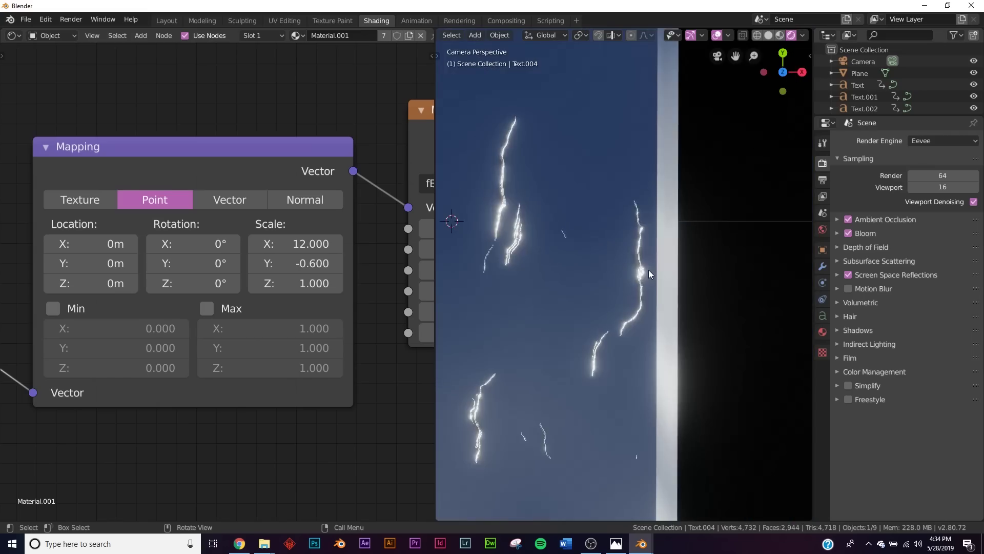
pyautogui.scroll(-6, 636, 263)
pyautogui.scroll(5, 628, 293)
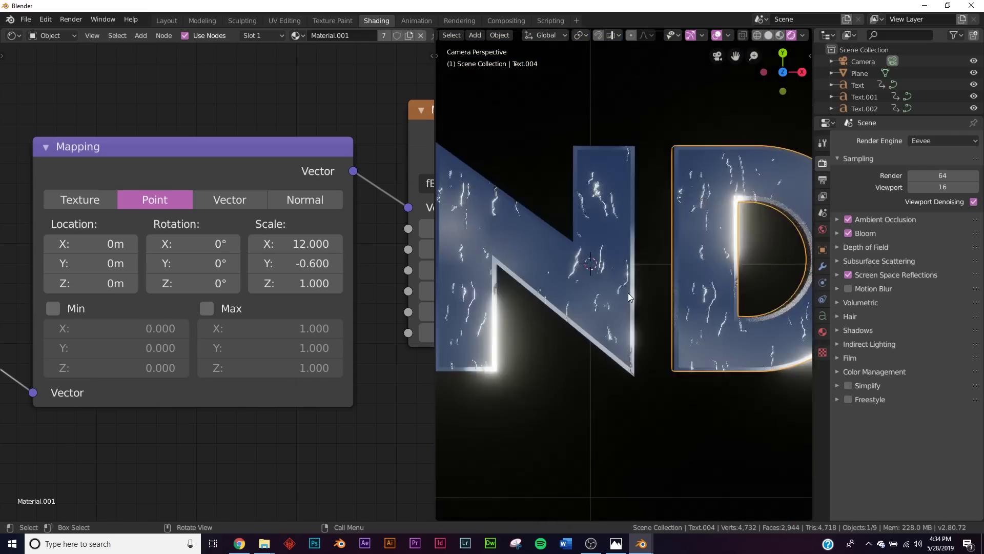
pyautogui.scroll(-5, 294, 265)
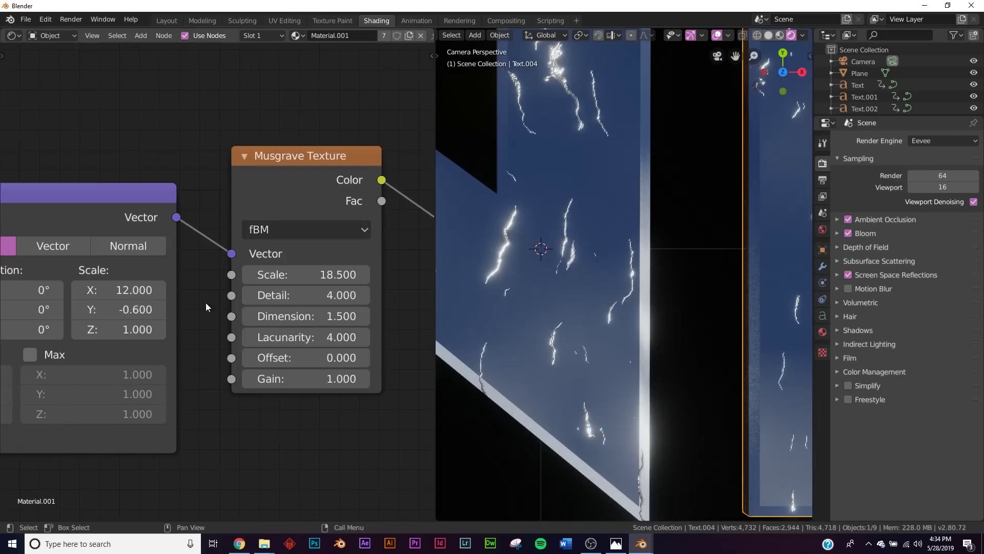
# Examine the streak pattern across the BLENDER letters for repetition from one letter to the next
pyautogui.scroll(-6, 655, 297)
pyautogui.scroll(-2, 563, 310)
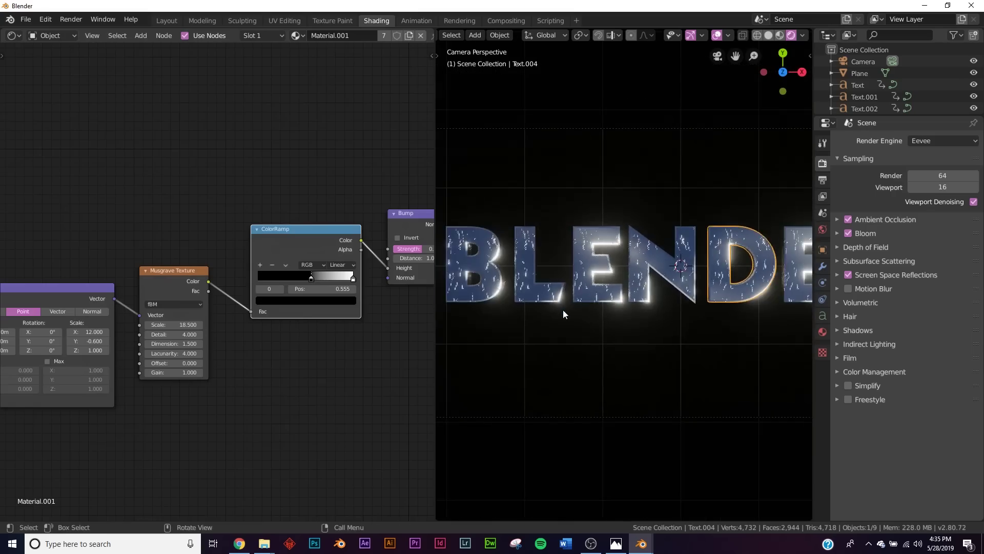
pyautogui.scroll(5, 656, 309)
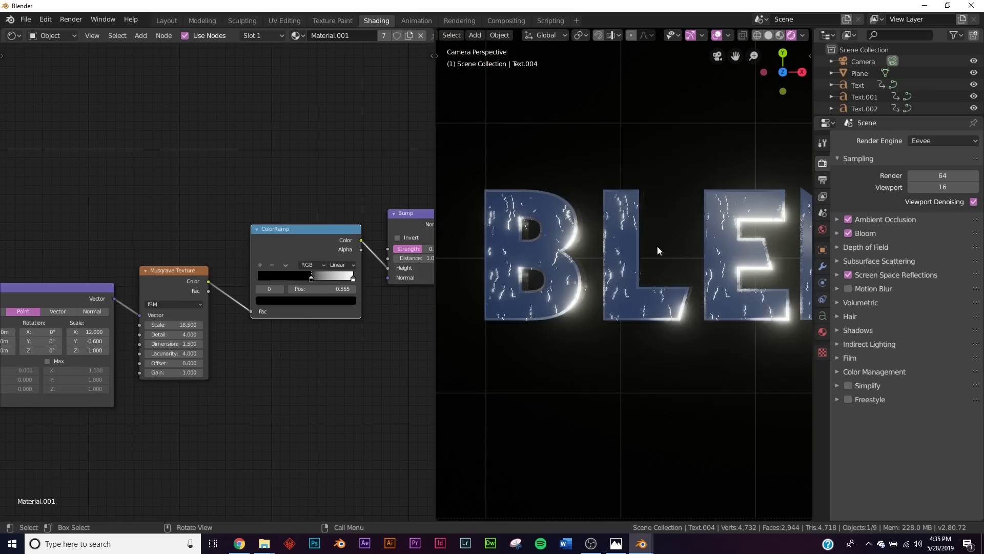
pyautogui.keyDown('shift'); pyautogui.moveTo(725, 217); pyautogui.dragTo(540, 265, button='middle'); pyautogui.keyUp('shift')
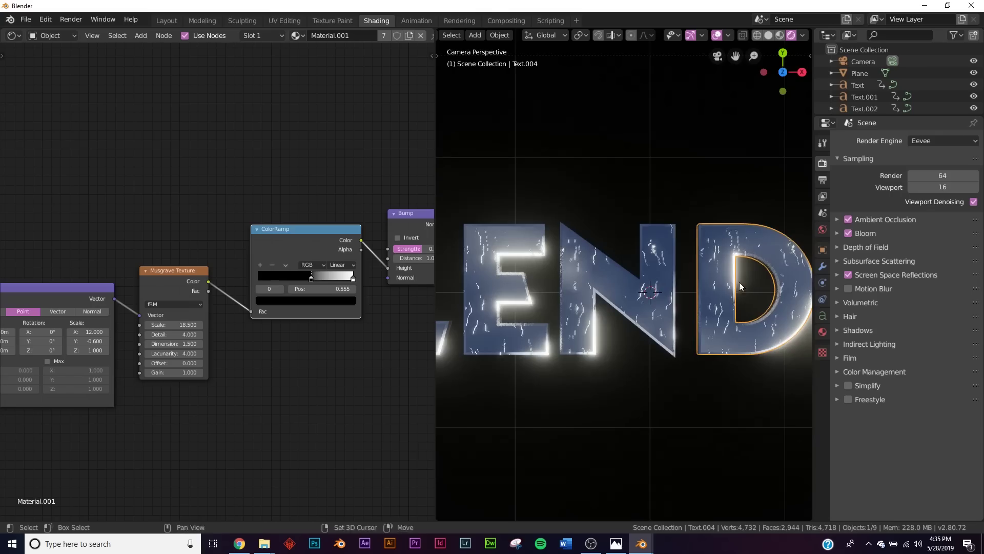
pyautogui.keyDown('shift'); pyautogui.moveTo(740, 286); pyautogui.dragTo(520, 291, button='middle'); pyautogui.keyUp('shift')
pyautogui.keyDown('shift'); pyautogui.moveTo(742, 281); pyautogui.dragTo(823, 299, button='middle'); pyautogui.keyUp('shift')
pyautogui.press('KP_0')
pyautogui.scroll(4, 590, 300)
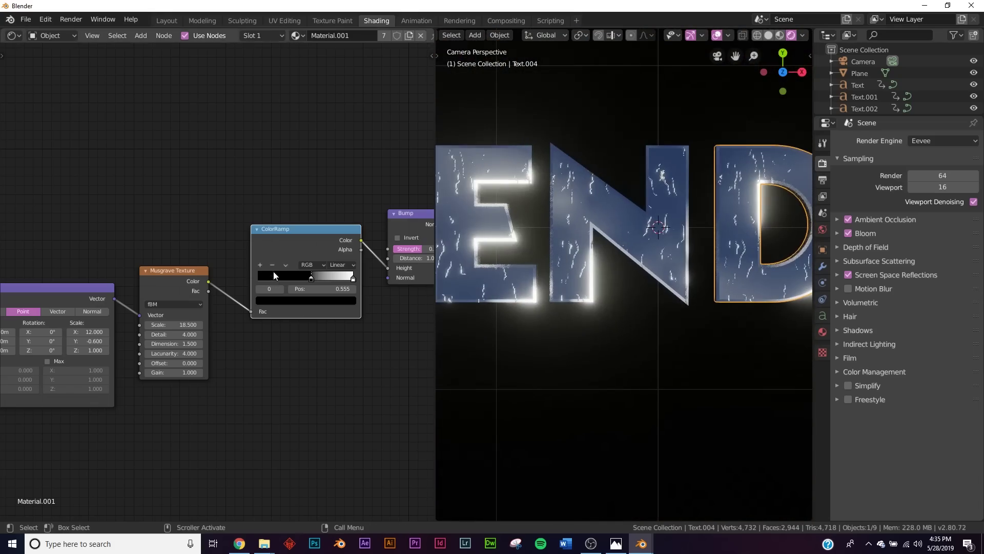
# Select the letter N and move the Mapping node up to free space below it
pyautogui.click(620, 257)
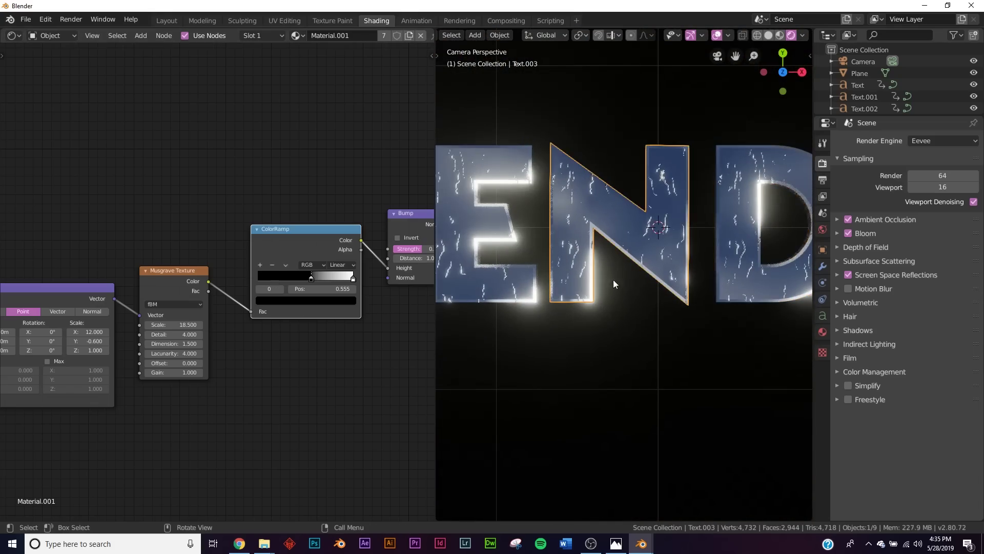
pyautogui.moveTo(120, 343); pyautogui.dragTo(300, 278, button='middle')
pyautogui.scroll(2, 300, 278)
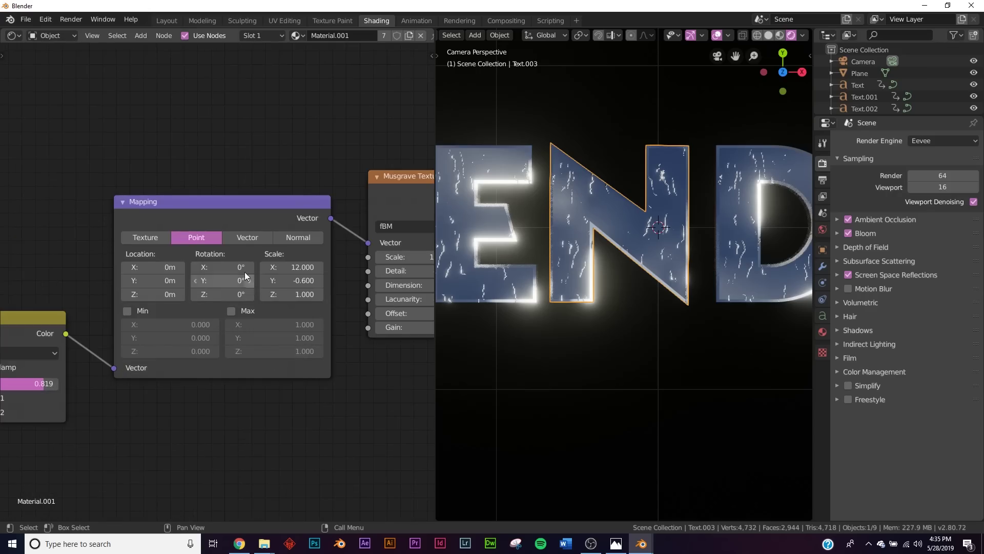
pyautogui.moveTo(228, 217); pyautogui.dragTo(227, 168)
pyautogui.moveTo(153, 322); pyautogui.dragTo(176, 325, button='middle')
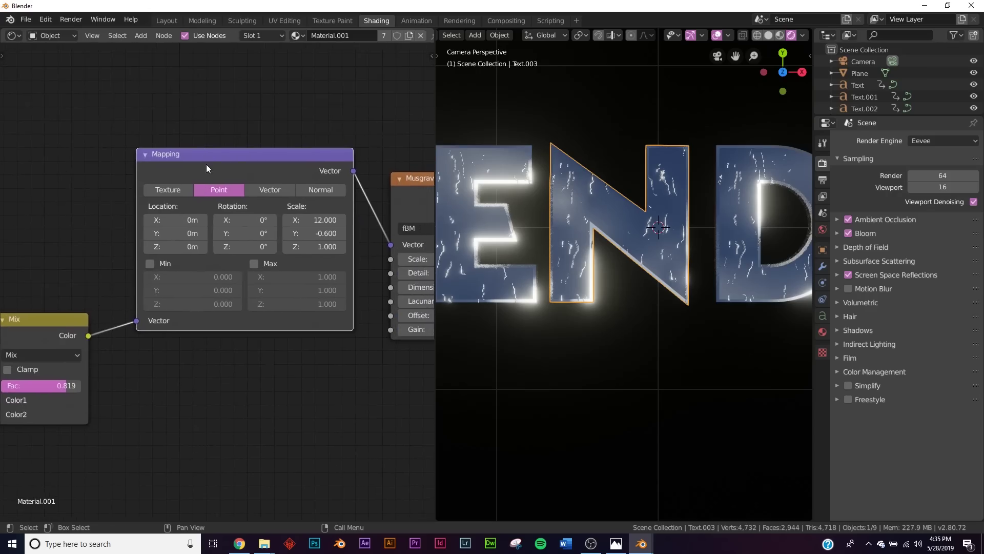
# Try different Y values for the Mapping node's Rotation and Location, undoing each change
pyautogui.moveTo(245, 233); pyautogui.dragTo(272, 233)
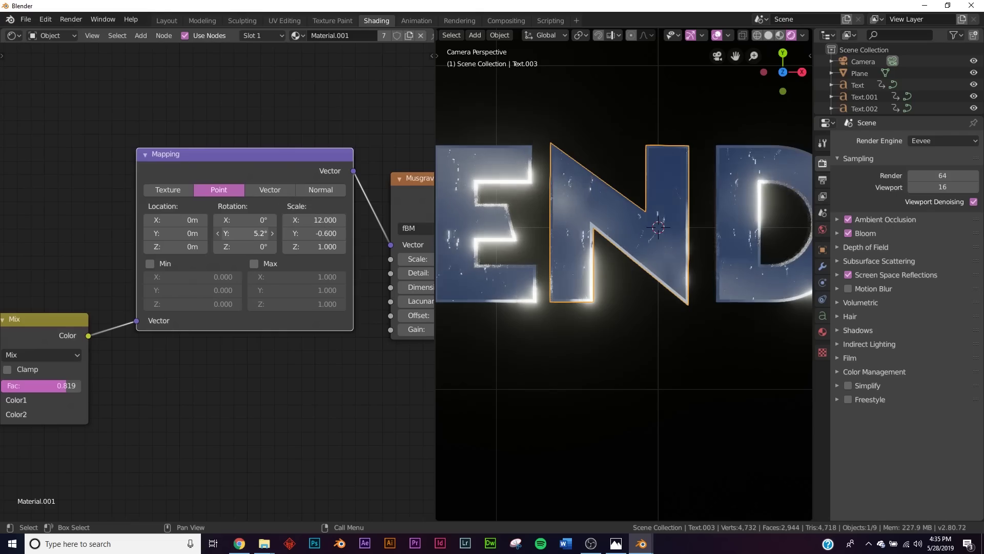
pyautogui.rightClick(248, 234)
pyautogui.scroll(3, 251, 257)
pyautogui.moveTo(252, 237); pyautogui.dragTo(293, 238)
pyautogui.hotkey('ctrl', 'z')
pyautogui.moveTo(189, 221); pyautogui.dragTo(219, 221)
pyautogui.hotkey('ctrl', 'z')
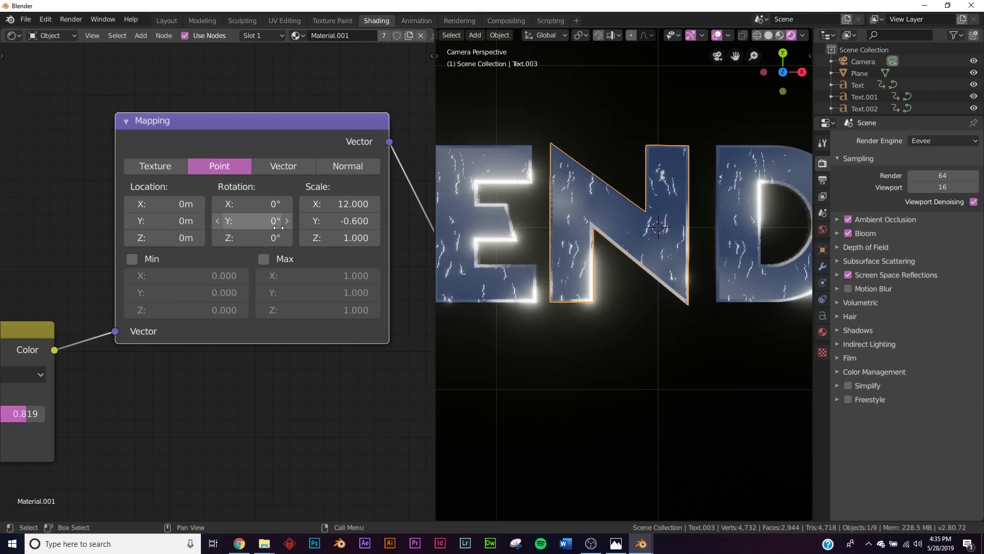
# Duplicate the Mapping node and place the copy directly below the original
pyautogui.scroll(-2, 308, 190)
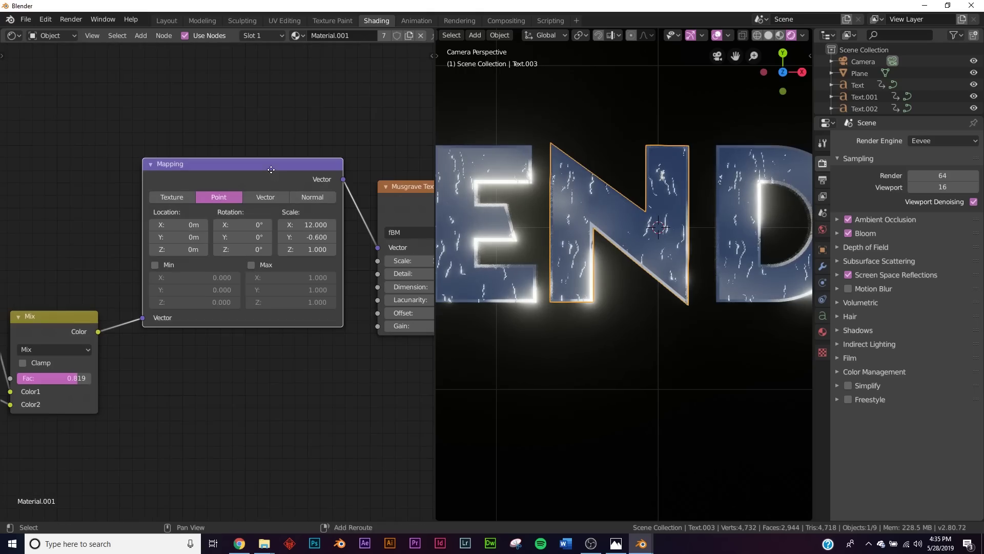
pyautogui.hotkey('shift', 'd')
pyautogui.click(278, 354)
pyautogui.scroll(3, 277, 353)
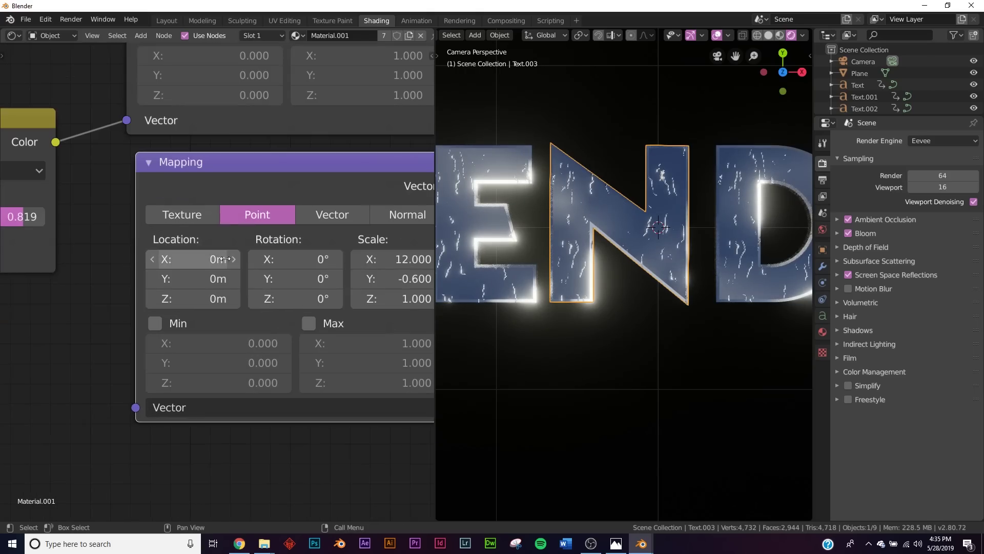
# Set the duplicate Mapping node's Location to 180 m and its Rotation to 180° on X, Y and Z
pyautogui.click(196, 262)
pyautogui.write('180')
pyautogui.click(193, 278)
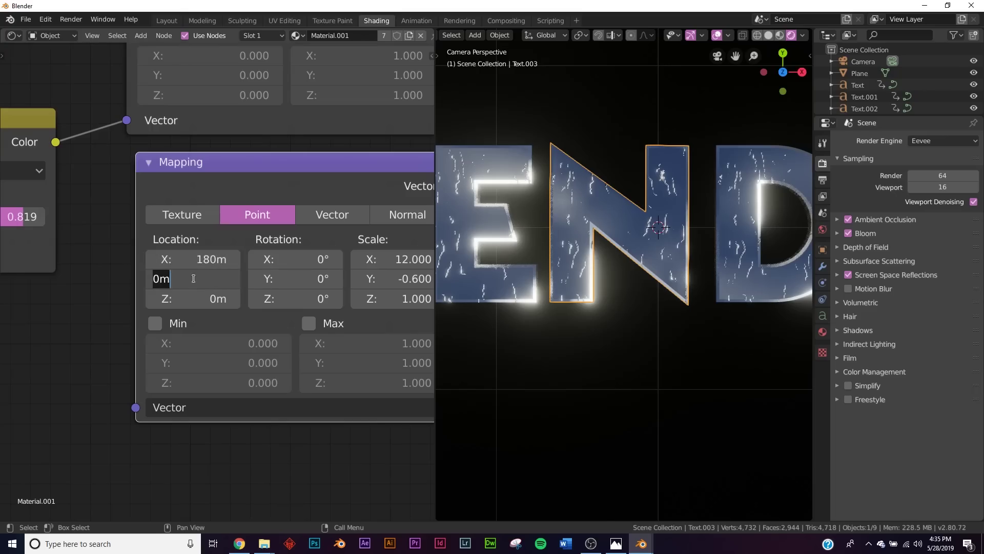
pyautogui.write('180')
pyautogui.press('Return')
pyautogui.click(193, 298)
pyautogui.write('180')
pyautogui.press('Return')
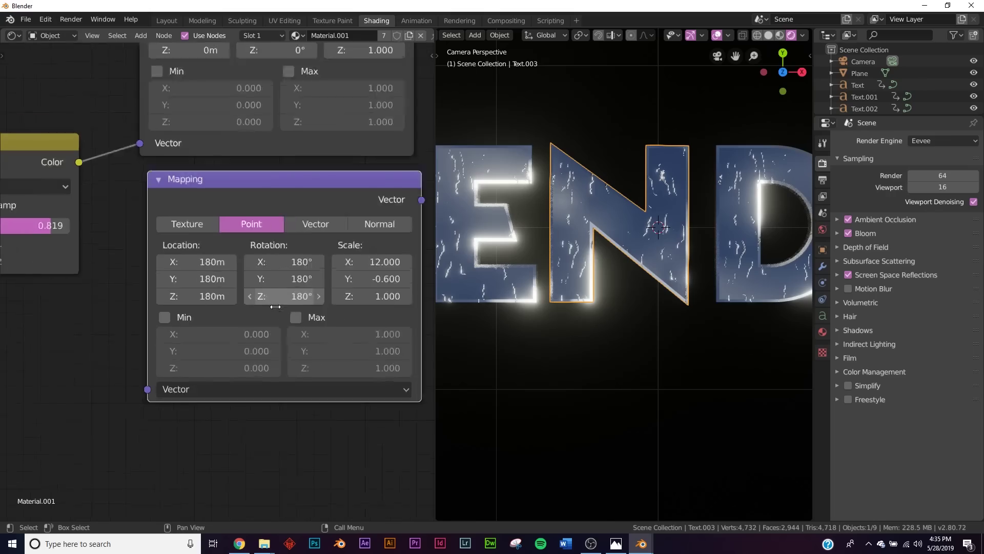
# Space out the duplicate Mapping and Musgrave Texture nodes to make room for another node between them
pyautogui.scroll(-2, 281, 234)
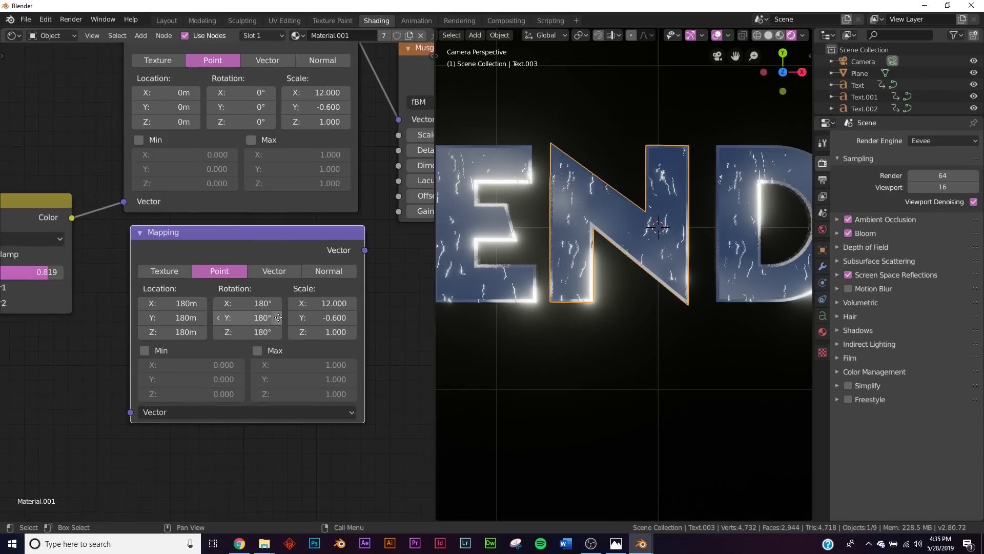
pyautogui.moveTo(281, 234); pyautogui.dragTo(253, 247)
pyautogui.moveTo(253, 247); pyautogui.dragTo(289, 299, button='middle')
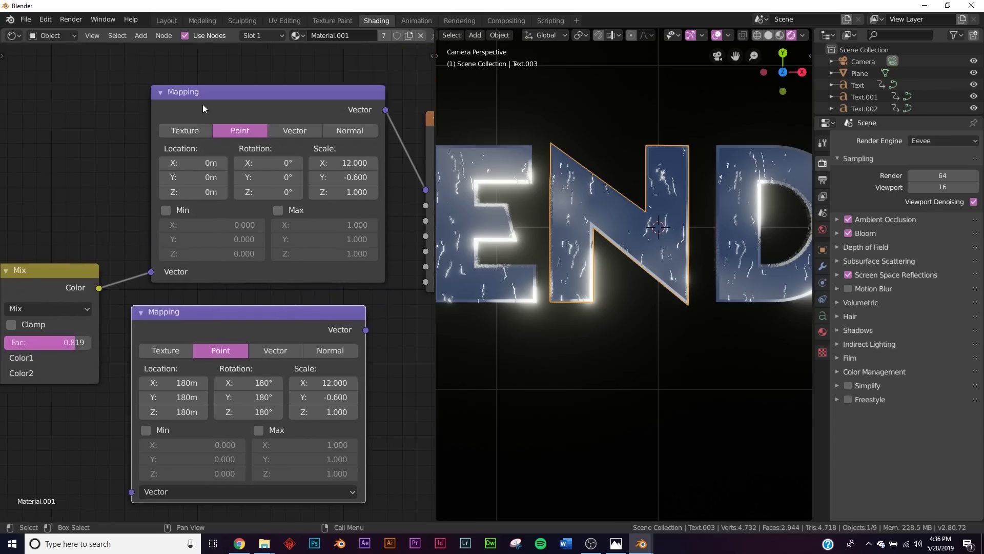
pyautogui.moveTo(357, 237); pyautogui.dragTo(230, 218, button='middle')
pyautogui.moveTo(352, 101); pyautogui.dragTo(398, 102)
pyautogui.moveTo(117, 269); pyautogui.dragTo(95, 248, button='middle')
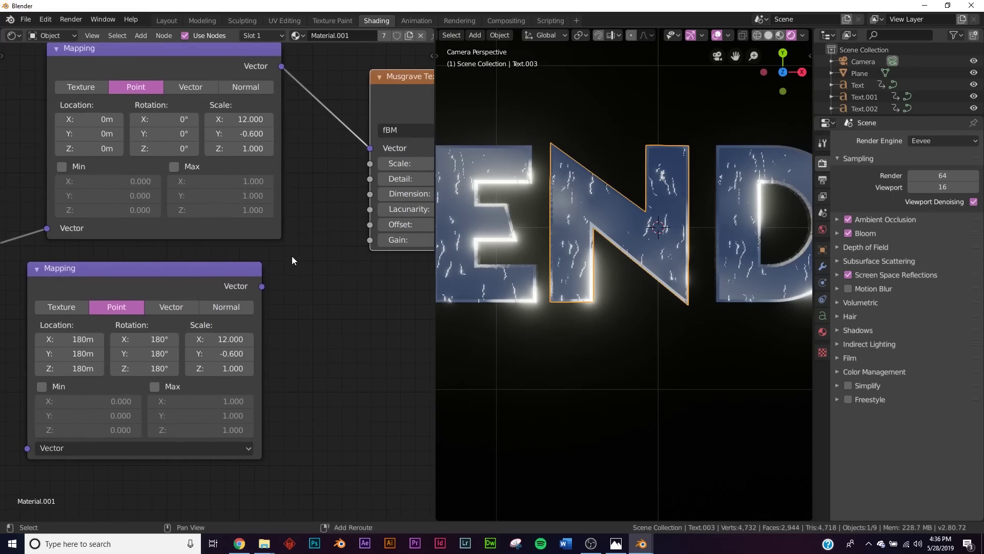
# Insert a Mix node between the original Mapping and Musgrave Texture nodes and connect the duplicate Mapping's Vector to its Color2
pyautogui.hotkey('shift', 'a')
pyautogui.click(298, 256)
pyautogui.write('mix')
pyautogui.click(317, 289)
pyautogui.click(280, 137)
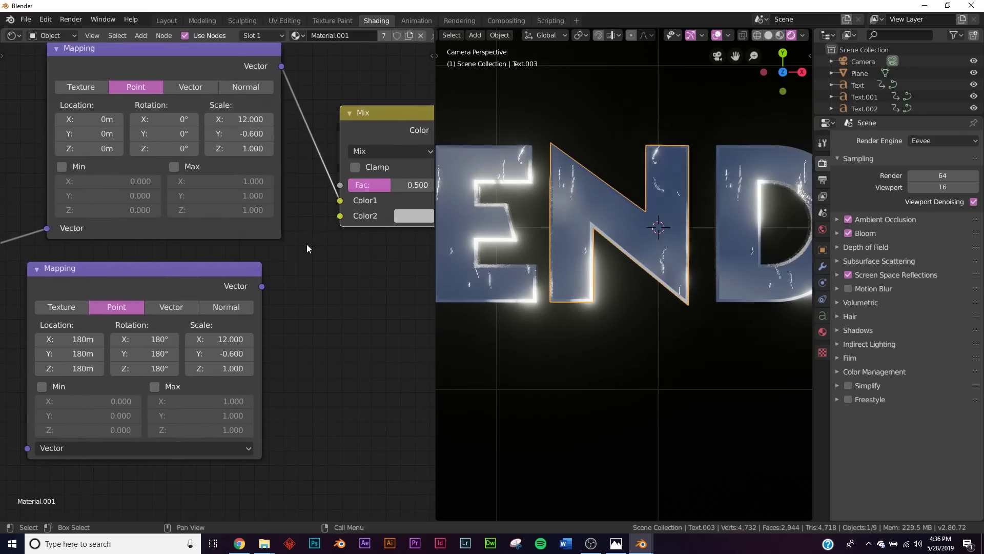
pyautogui.moveTo(262, 286); pyautogui.dragTo(355, 219)
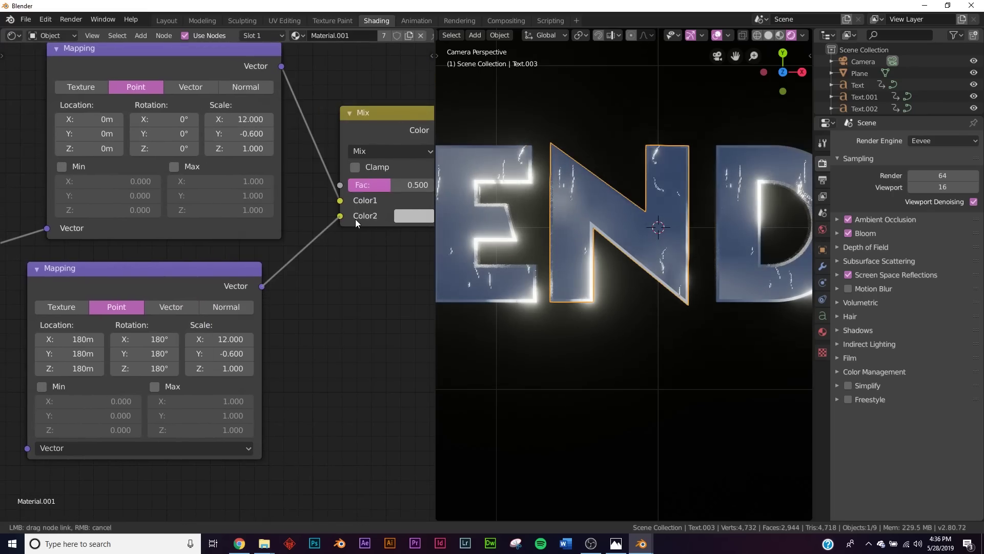
# Try the new Mix node's Fac at 1.000 and at 0.000 to compare the two mappings
pyautogui.moveTo(16, 428); pyautogui.dragTo(215, 365, button='middle')
pyautogui.moveTo(332, 275); pyautogui.dragTo(77, 344, button='middle')
pyautogui.moveTo(334, 183); pyautogui.dragTo(301, 236, button='middle')
pyautogui.moveTo(302, 242)
pyautogui.mouseDown()
pyautogui.moveTo(258, 242)
pyautogui.moveTo(343, 242)
pyautogui.mouseUp()
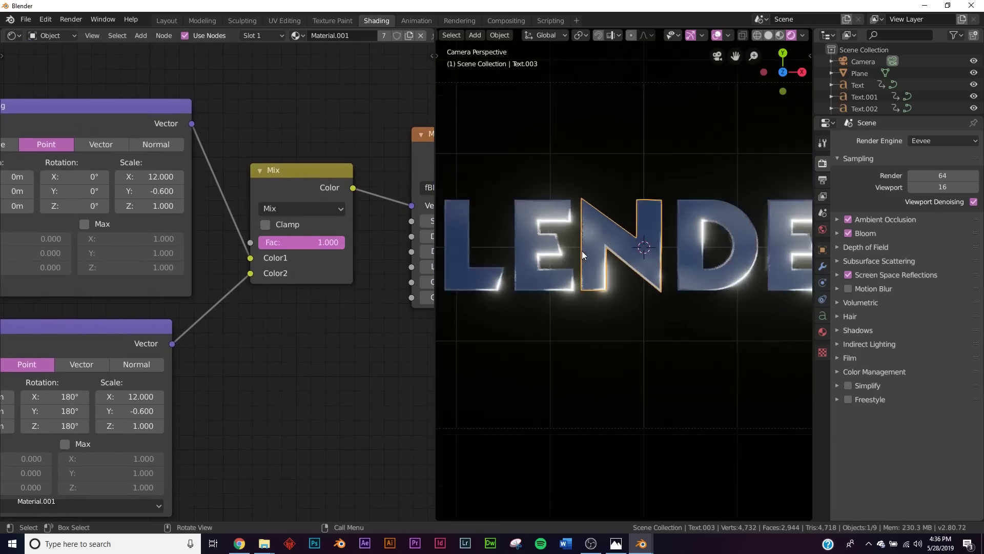
pyautogui.moveTo(319, 241); pyautogui.dragTo(236, 242)
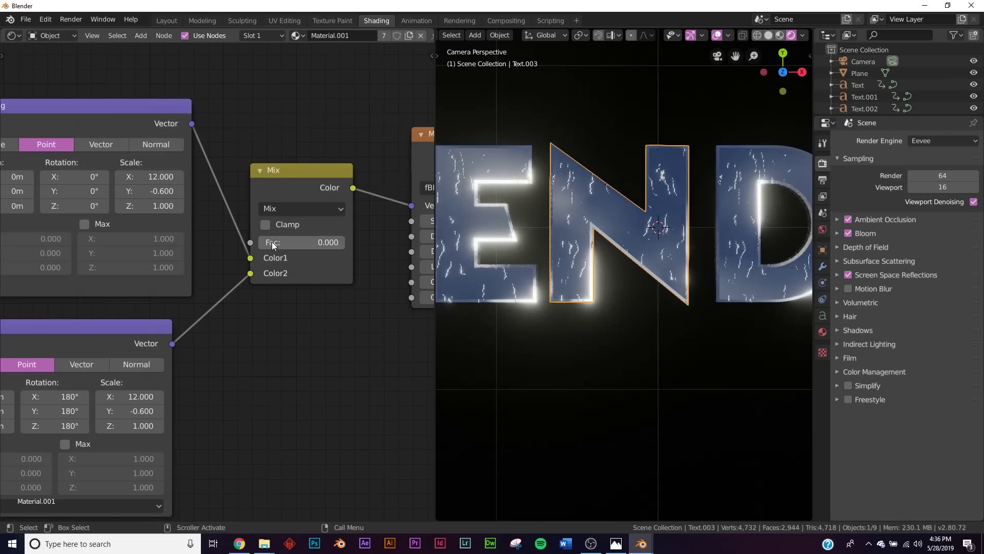
# Move the new Mix node up above the level of the Mapping and Musgrave Texture nodes
pyautogui.moveTo(323, 168); pyautogui.dragTo(330, 54)
pyautogui.moveTo(303, 156); pyautogui.dragTo(286, 404, button='middle')
pyautogui.moveTo(289, 343); pyautogui.dragTo(302, 287)
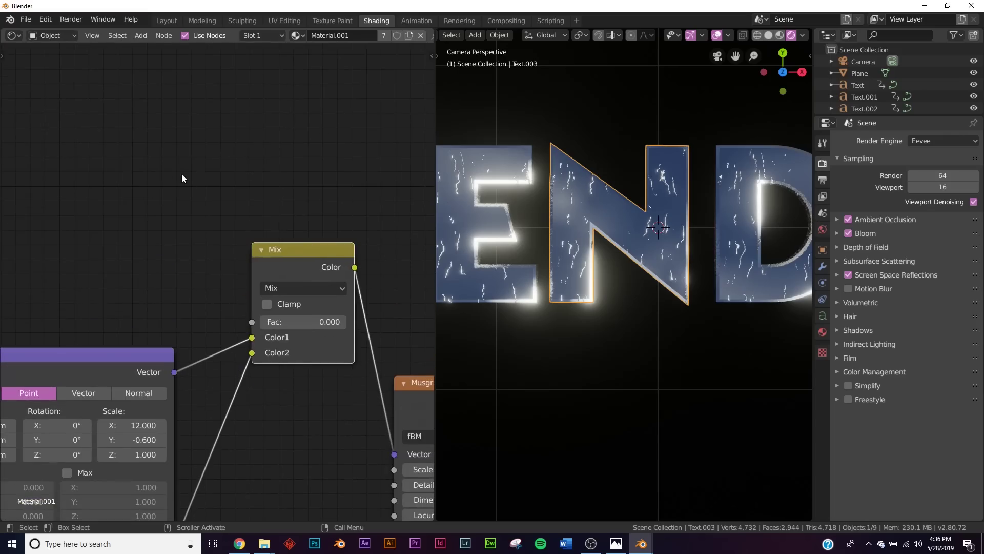
# Add an Object Info node and connect its Random output to the new Mix node's Fac input
pyautogui.hotkey('shift', 'a')
pyautogui.write('obj')
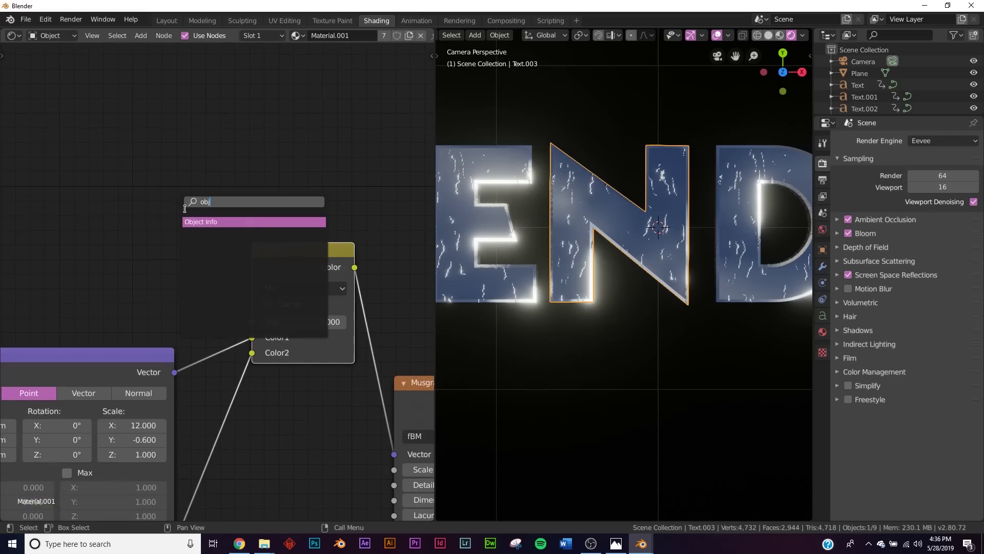
pyautogui.press('Return')
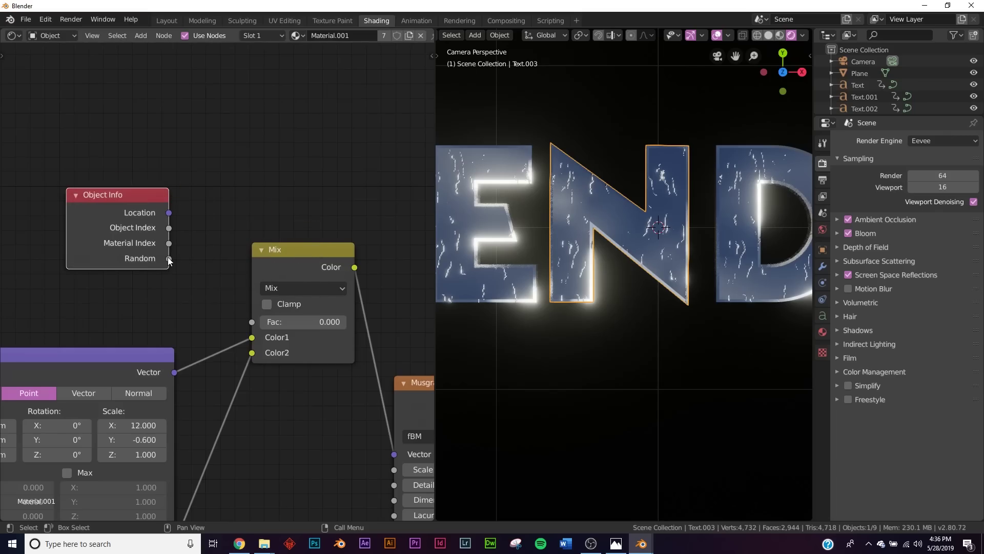
pyautogui.moveTo(217, 288); pyautogui.dragTo(252, 327)
pyautogui.moveTo(280, 395); pyautogui.dragTo(308, 248, button='middle')
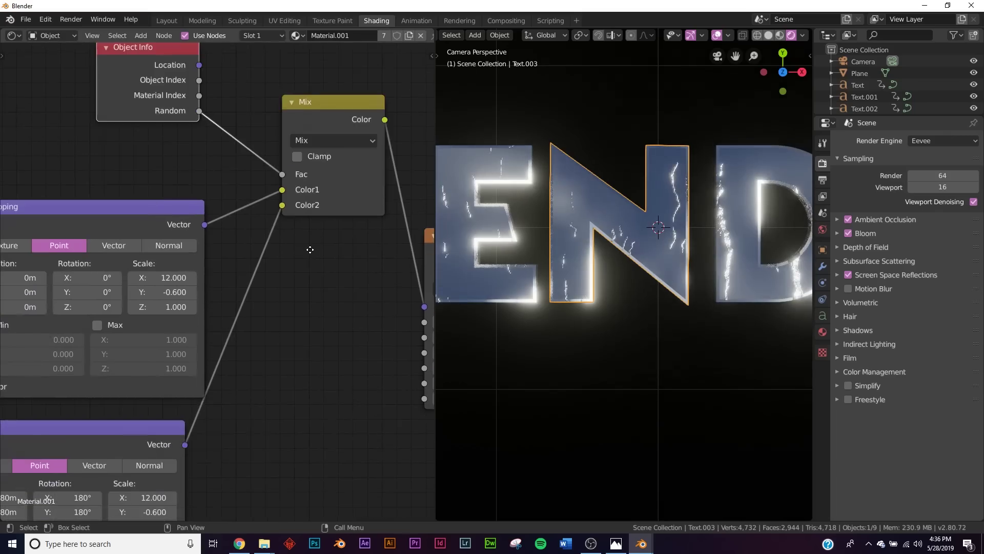
# Move the original Mapping node slightly so it lines up above the duplicate Mapping node
pyautogui.press('space')
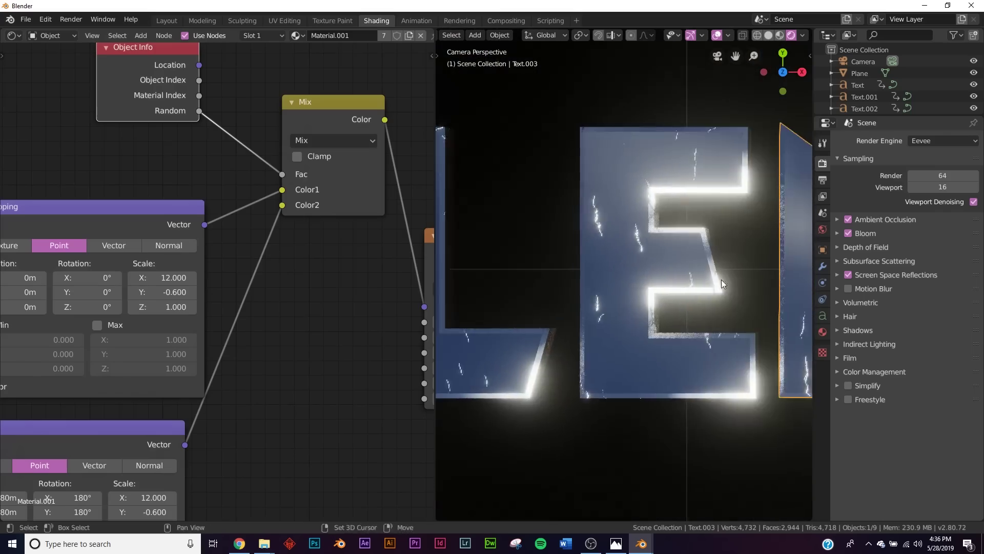
pyautogui.press('space')
pyautogui.moveTo(217, 423); pyautogui.dragTo(337, 250, button='middle')
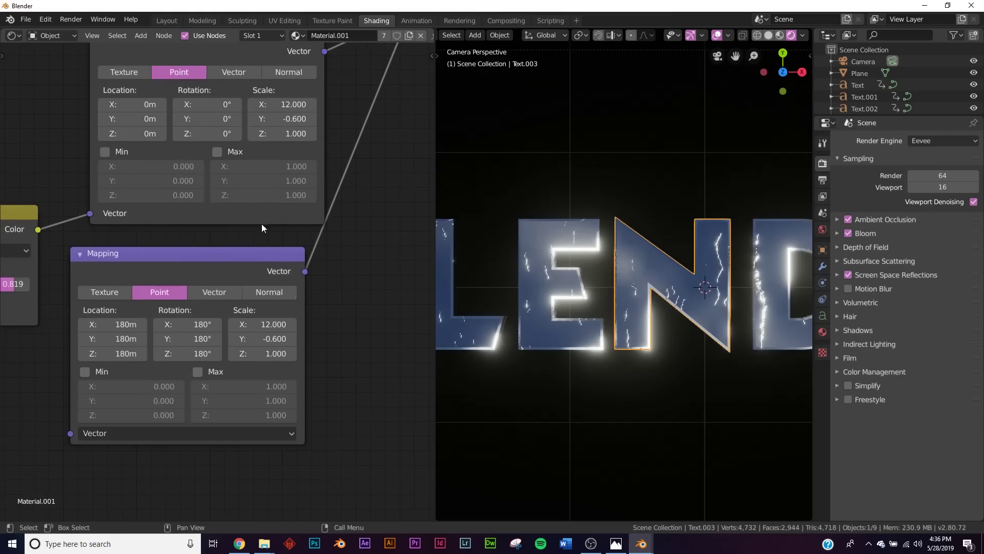
pyautogui.moveTo(246, 256); pyautogui.dragTo(196, 349, button='middle')
pyautogui.moveTo(158, 130); pyautogui.dragTo(137, 131)
# Examine the scratch pattern on each letter in the camera view alongside the Object Info, Mix and Musgrave Texture nodes
pyautogui.moveTo(708, 292); pyautogui.dragTo(697, 294, button='middle')
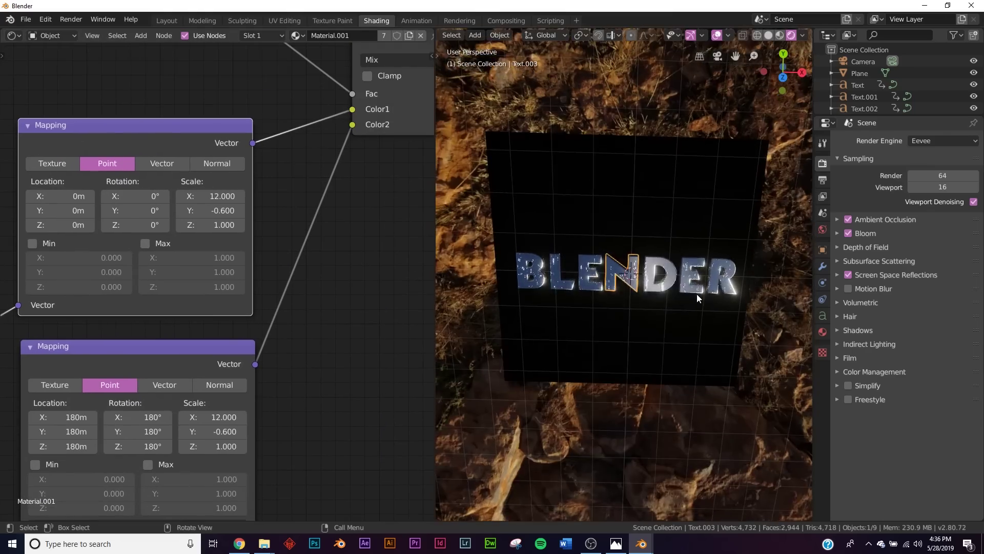
pyautogui.press('KP_0')
pyautogui.scroll(-2, 310, 179)
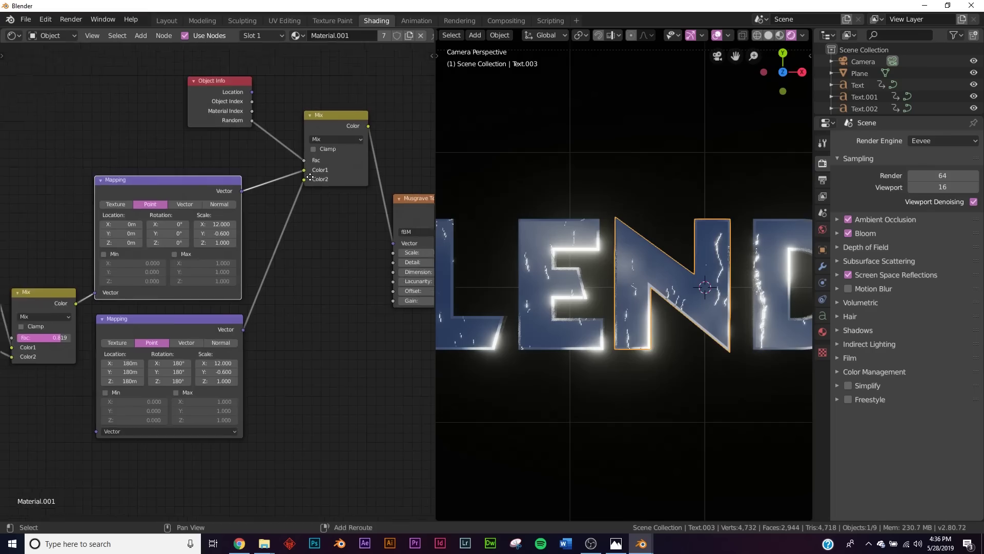
pyautogui.moveTo(310, 179); pyautogui.dragTo(241, 253, button='middle')
pyautogui.scroll(3, 231, 235)
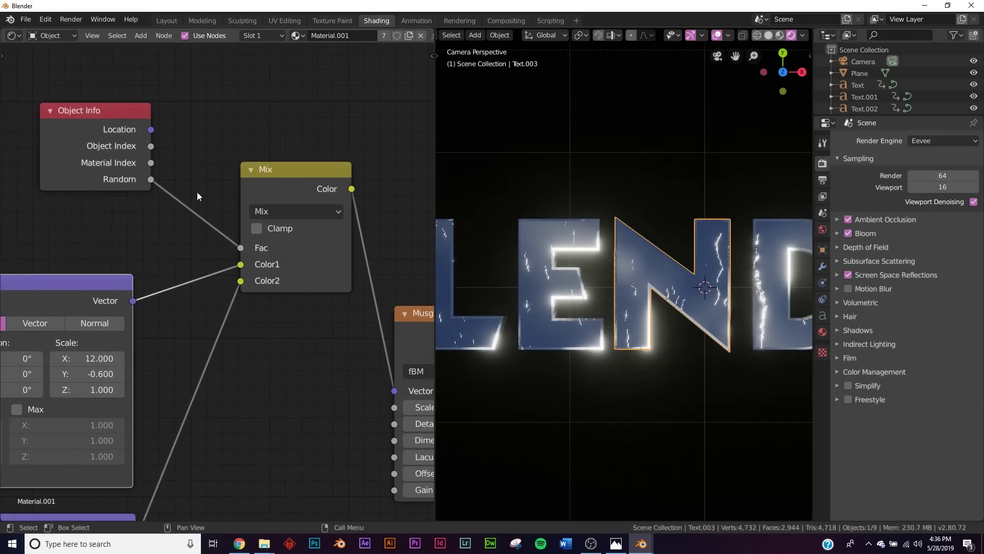
pyautogui.scroll(-4, 591, 315)
pyautogui.scroll(2, 592, 315)
pyautogui.keyDown('shift'); pyautogui.moveTo(719, 314); pyautogui.dragTo(614, 317, button='middle'); pyautogui.keyUp('shift')
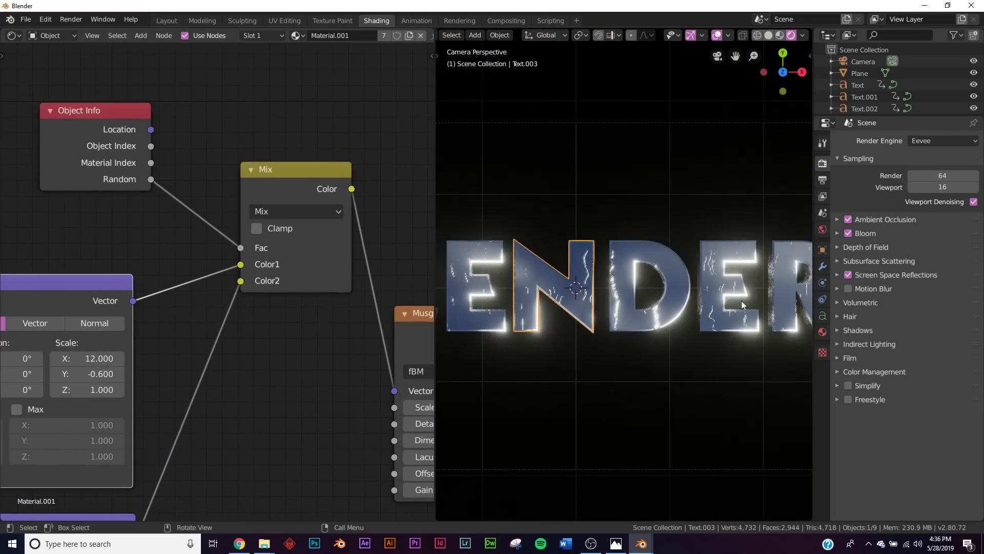
pyautogui.moveTo(342, 350); pyautogui.dragTo(183, 303, button='middle')
pyautogui.moveTo(322, 358)
pyautogui.mouseDown()
pyautogui.moveTo(336, 358)
pyautogui.moveTo(320, 359)
pyautogui.mouseUp()
pyautogui.keyDown('shift'); pyautogui.moveTo(718, 333); pyautogui.dragTo(631, 325, button='middle'); pyautogui.keyUp('shift')
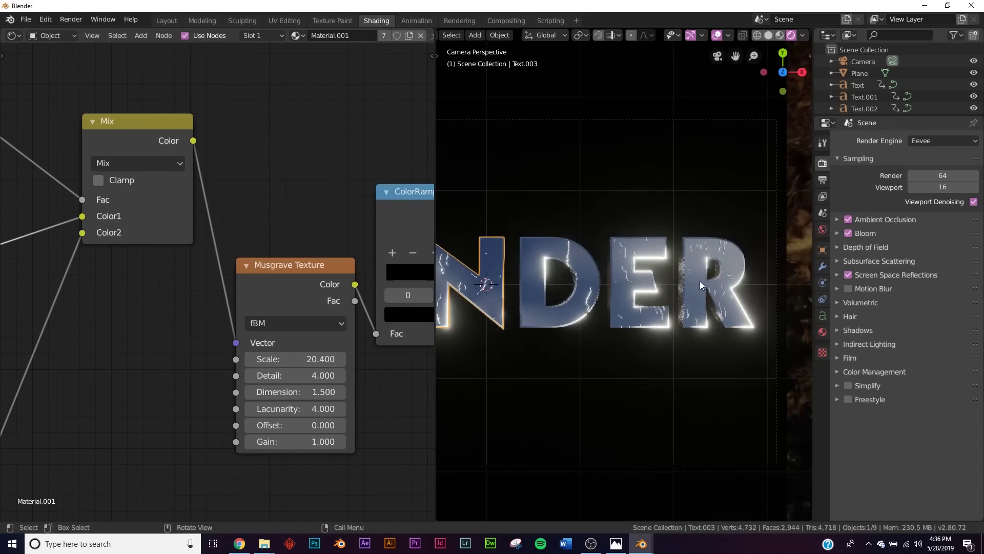
pyautogui.click(693, 362)
pyautogui.keyDown('shift'); pyautogui.moveTo(542, 359); pyautogui.dragTo(617, 351, button='middle'); pyautogui.keyUp('shift')
pyautogui.click(611, 288)
pyautogui.keyDown('shift'); pyautogui.moveTo(611, 287); pyautogui.dragTo(663, 318, button='middle'); pyautogui.keyUp('shift')
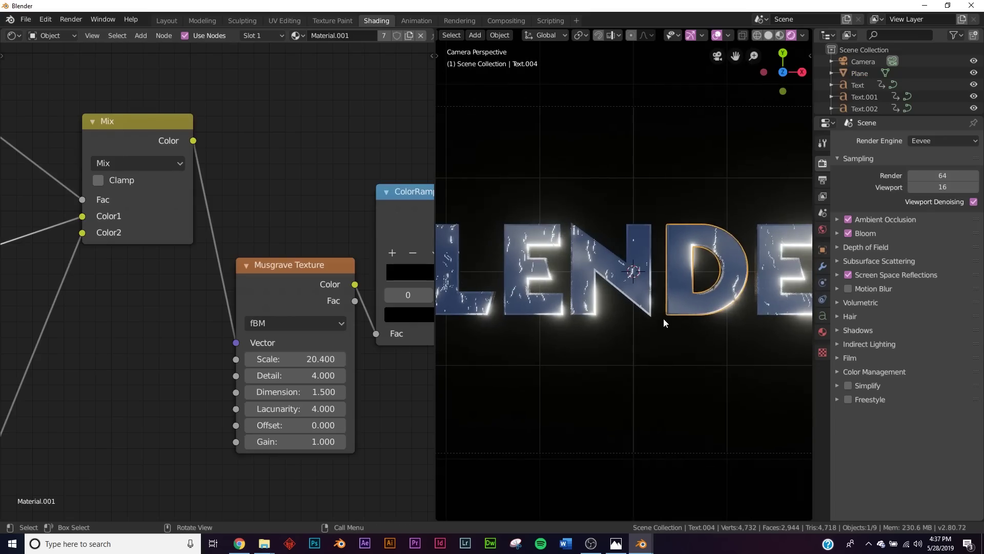
# Switch to the Layout workspace and play the animation of the BLENDER title
pyautogui.click(165, 23)
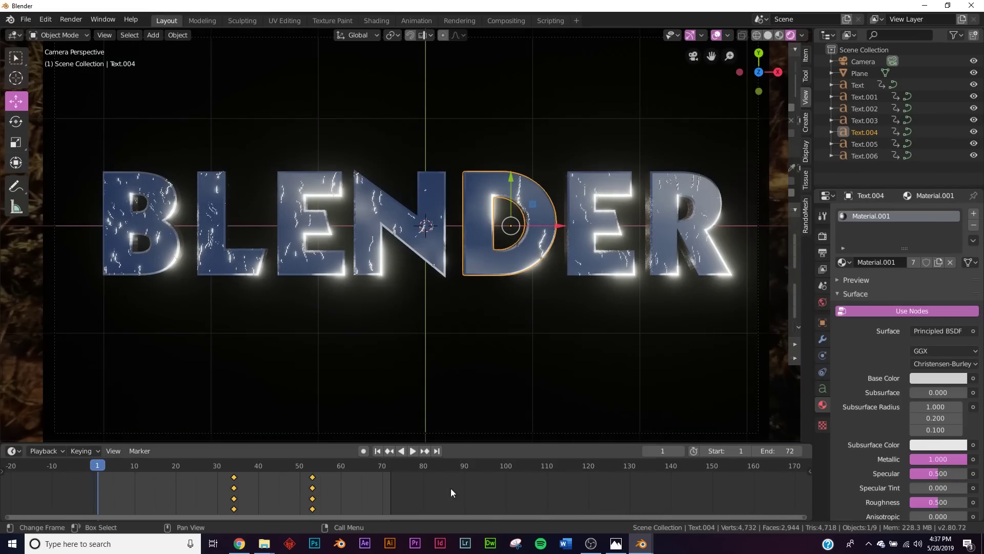
pyautogui.click(414, 451)
pyautogui.click(510, 302)
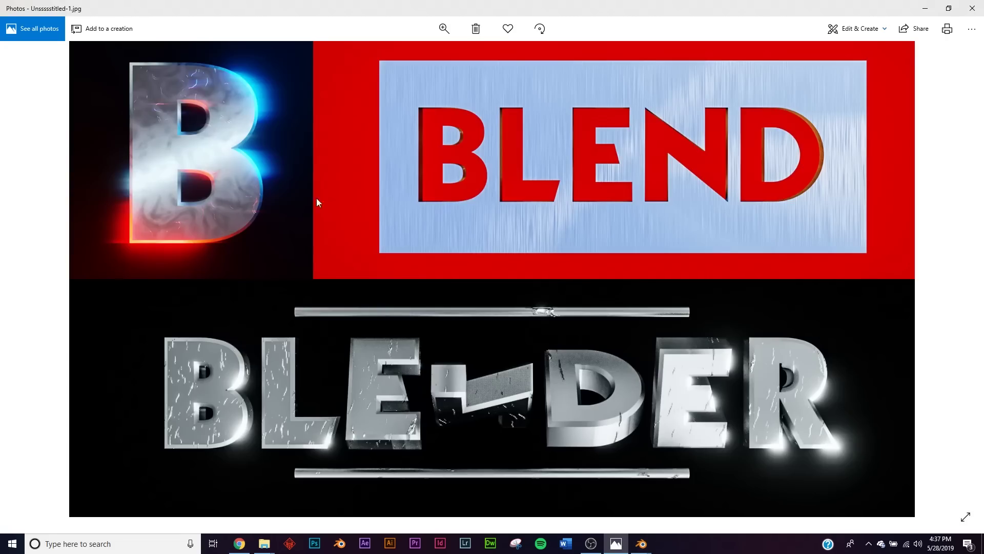
# Return to Blender from the reference image in Photos and start a new, empty scene
pyautogui.click(923, 7)
pyautogui.click(25, 19)
pyautogui.click(25, 19)
pyautogui.click(25, 19)
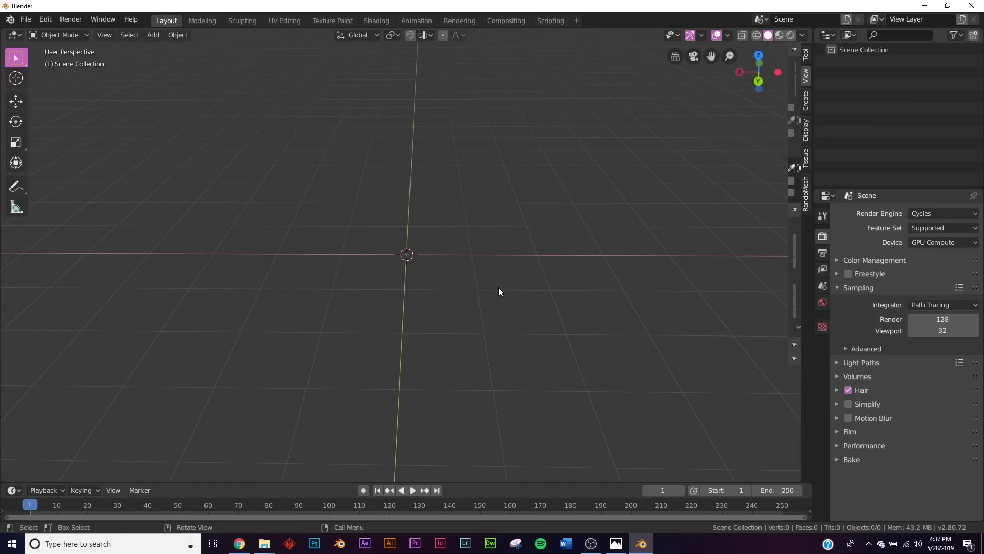
# Add a text object at the world origin
pyautogui.hotkey('shift', 'a')
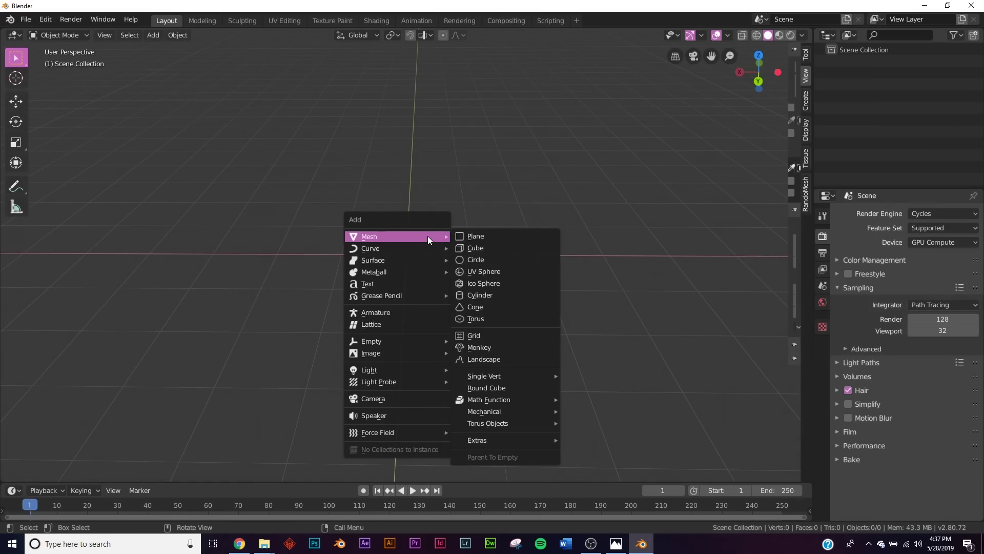
pyautogui.click(389, 282)
pyautogui.moveTo(389, 282); pyautogui.dragTo(738, 334, button='middle')
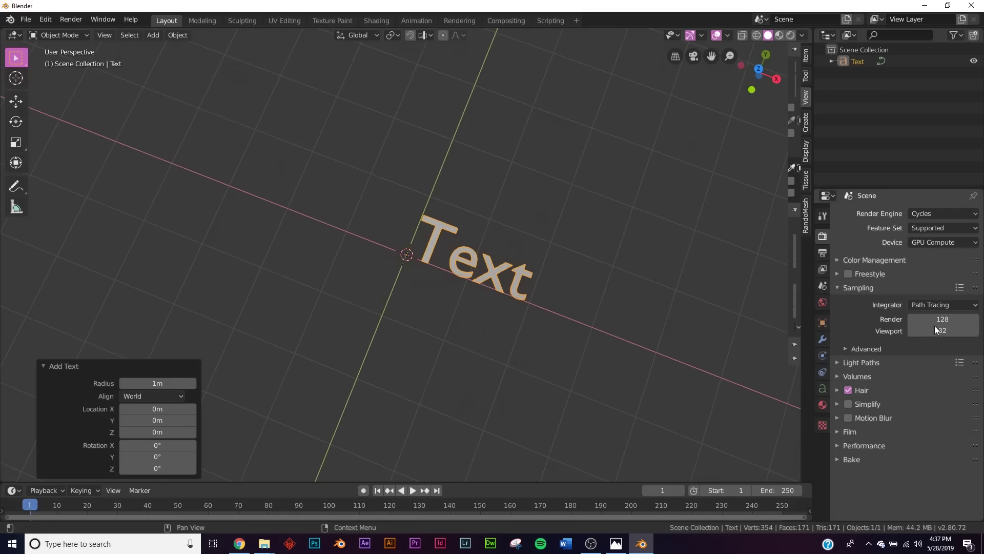
# Set both the horizontal and vertical alignment of the text object to Center
pyautogui.click(819, 389)
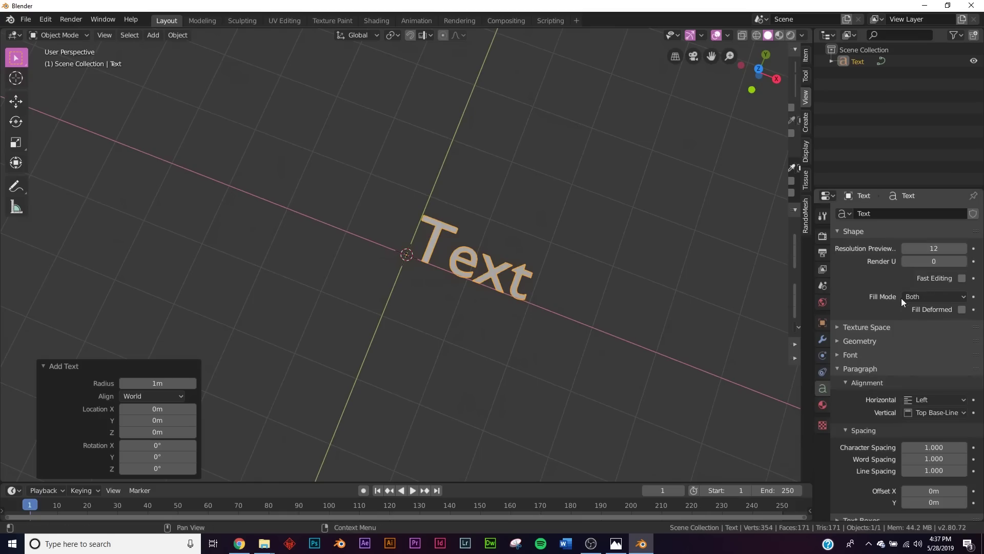
pyautogui.click(915, 412)
pyautogui.click(926, 401)
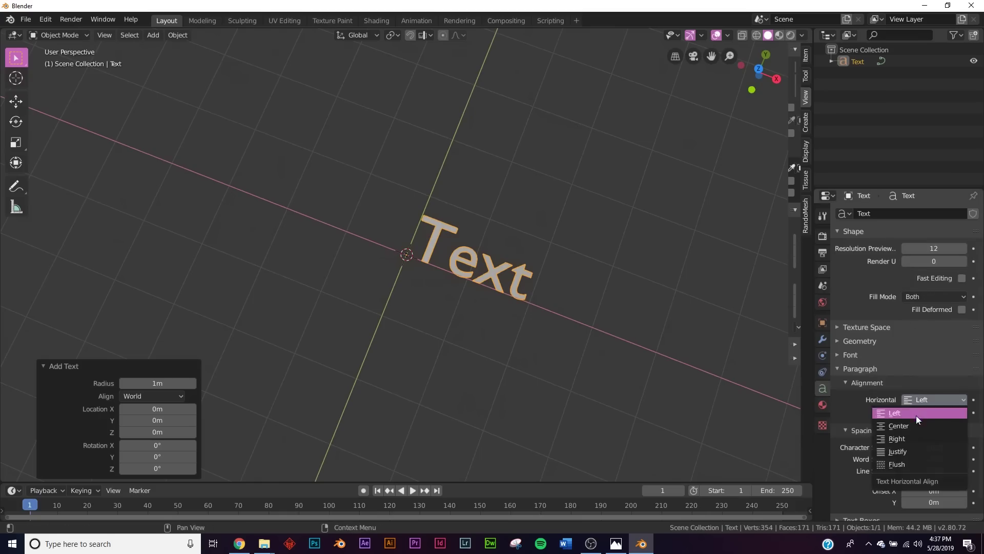
pyautogui.click(915, 423)
pyautogui.click(922, 414)
pyautogui.click(907, 451)
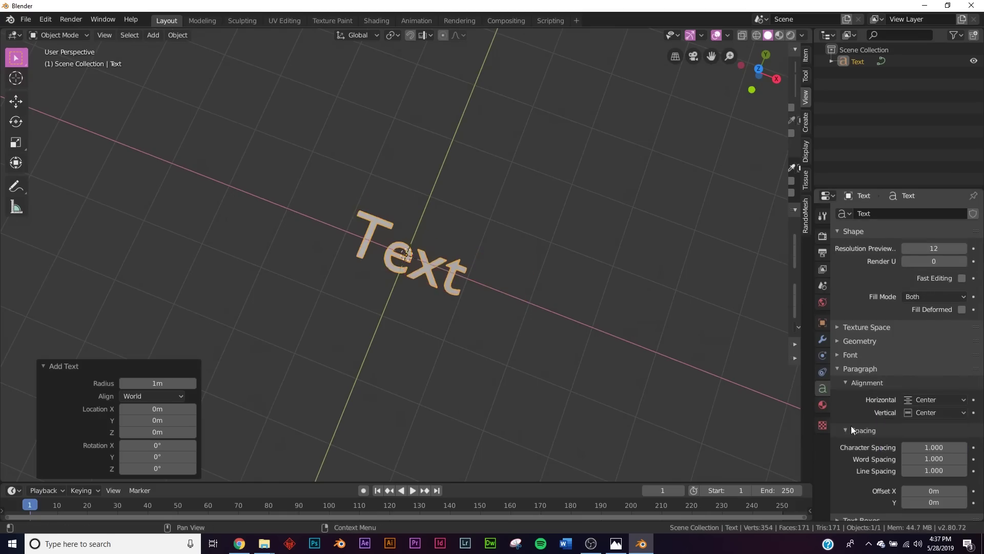
# Replace the default text with BLEND
pyautogui.press('Tab')
pyautogui.press('BackSpace')
pyautogui.press('BackSpace')
pyautogui.press('BackSpace')
pyautogui.press('BackSpace')
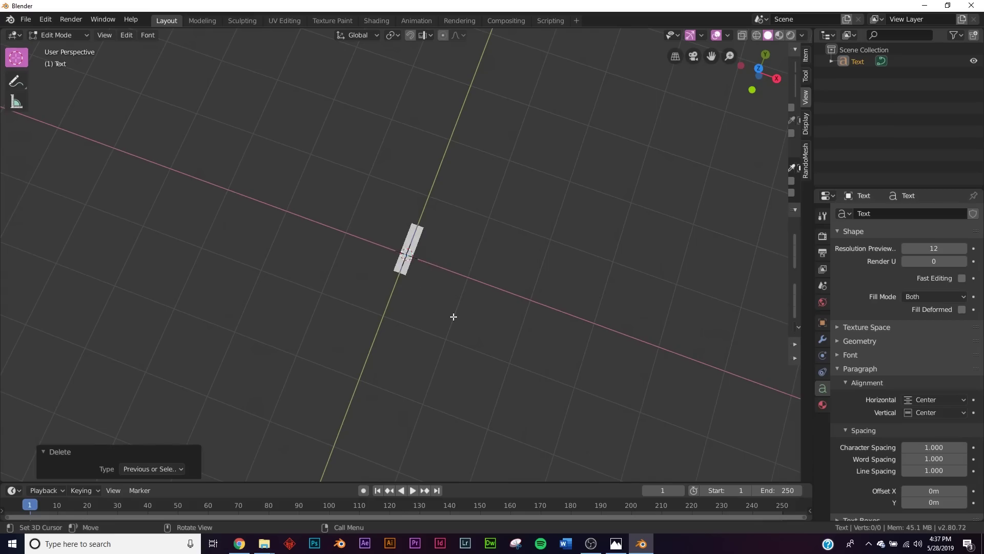
pyautogui.write('BLEND')
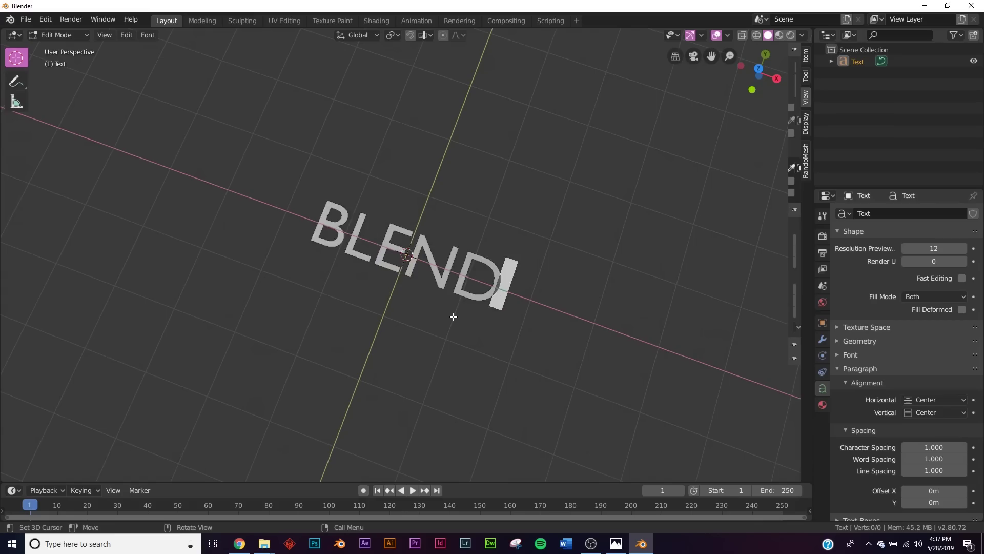
pyautogui.press('Tab')
# Scale the BLEND text up uniformly by about 1.398
pyautogui.moveTo(453, 320); pyautogui.dragTo(503, 375, button='middle')
pyautogui.scroll(2, 499, 372)
pyautogui.press('s')
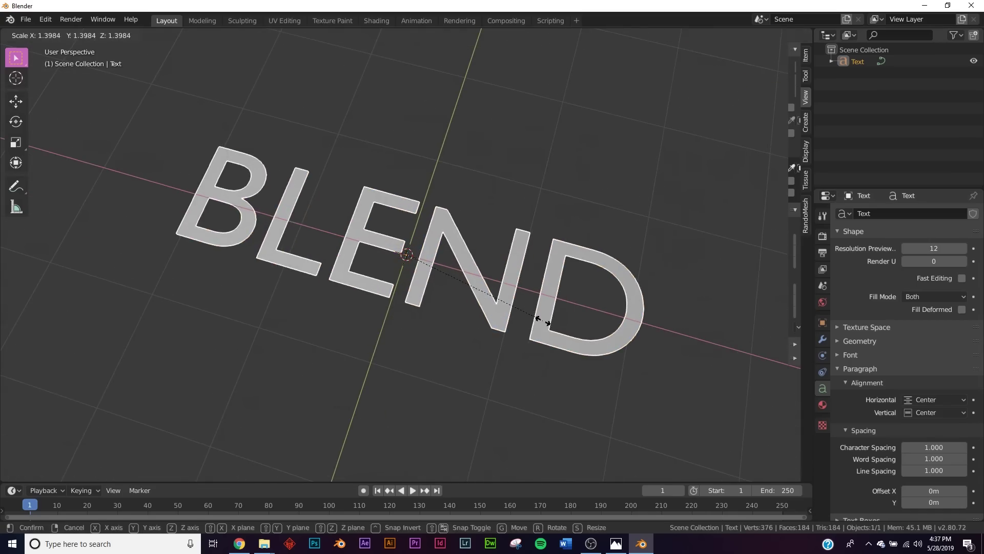
pyautogui.click(556, 336)
# Extrude the BLEND text by 0.2 m in its geometry settings
pyautogui.click(871, 358)
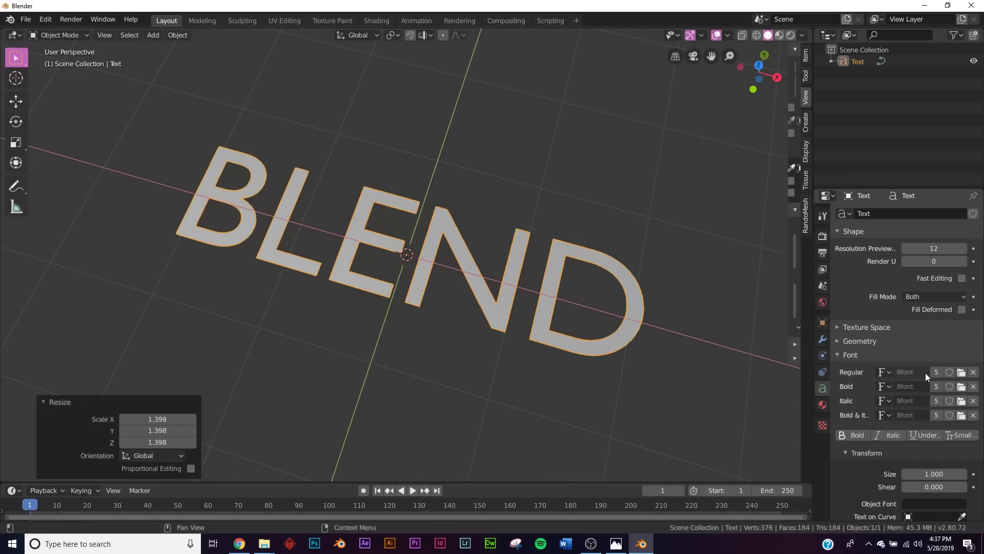
pyautogui.click(870, 354)
pyautogui.click(874, 341)
pyautogui.moveTo(922, 371); pyautogui.dragTo(947, 370)
pyautogui.moveTo(462, 252); pyautogui.dragTo(461, 211, button='middle')
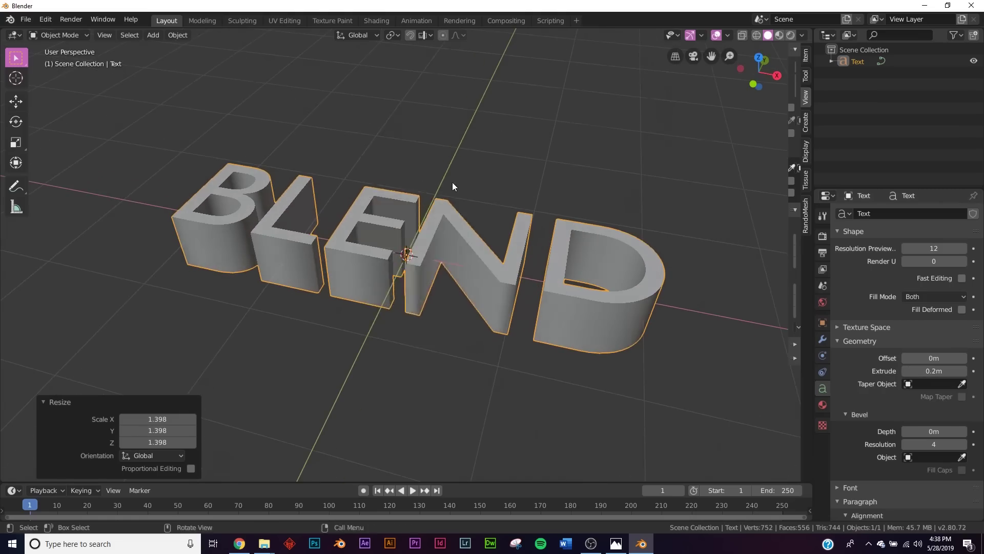
# Add a cube, flatten it along Z and widen it by about 2.610 in X to form a plate around the text
pyautogui.hotkey('shift', 'a')
pyautogui.moveTo(407, 130)
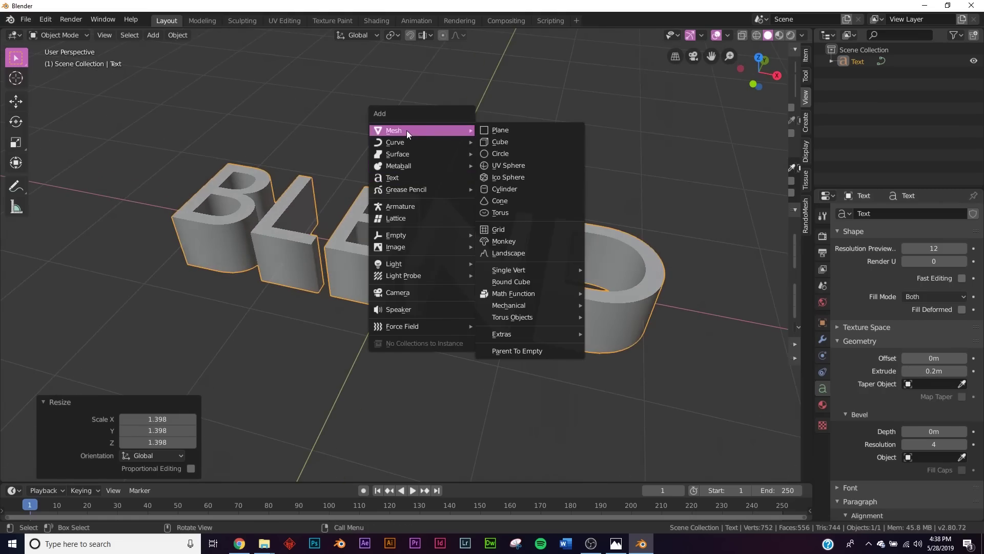
pyautogui.click(513, 142)
pyautogui.click(16, 142)
pyautogui.moveTo(429, 269); pyautogui.dragTo(449, 230, button='middle')
pyautogui.moveTo(403, 207); pyautogui.dragTo(405, 255)
pyautogui.moveTo(405, 255); pyautogui.dragTo(434, 263, button='middle')
pyautogui.moveTo(453, 254); pyautogui.dragTo(531, 260)
pyautogui.moveTo(531, 261); pyautogui.dragTo(517, 345, button='middle')
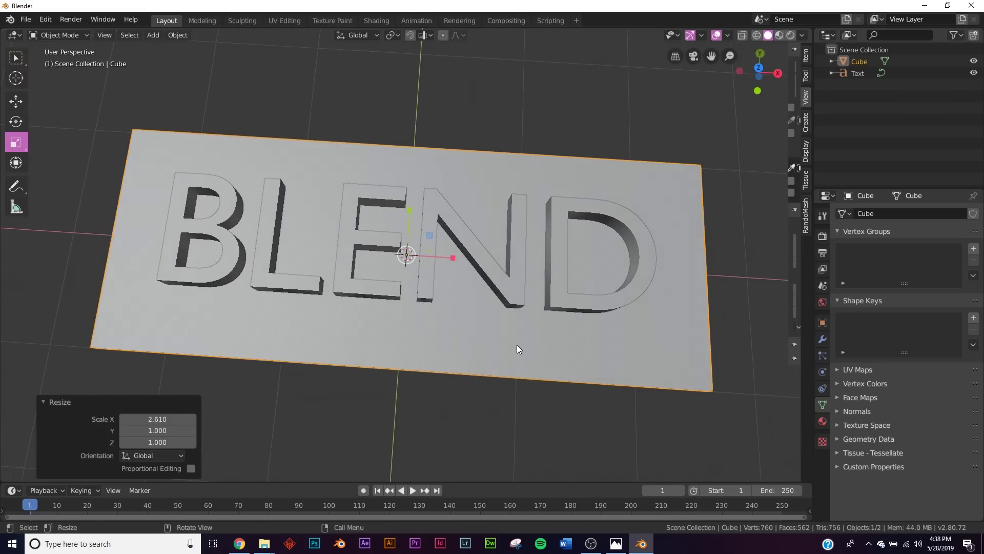
# Set the viewport to the top orthographic view of the plate
pyautogui.press('`')
pyautogui.click(506, 276)
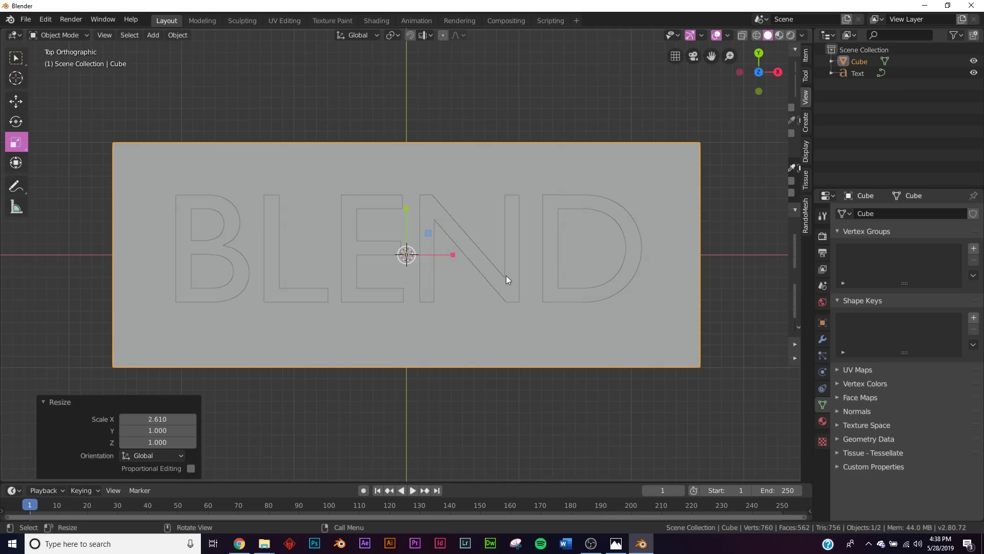
pyautogui.hotkey('shift', 'a')
pyautogui.click(454, 452)
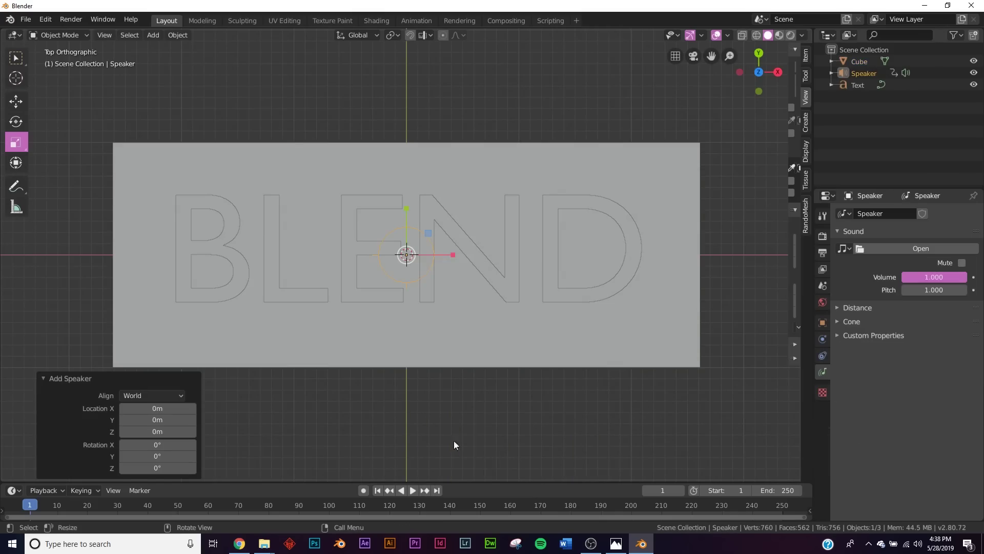
pyautogui.press('Delete')
# Add a camera looking straight down at the plate and set the viewport shading to Solid
pyautogui.hotkey('shift', 'a')
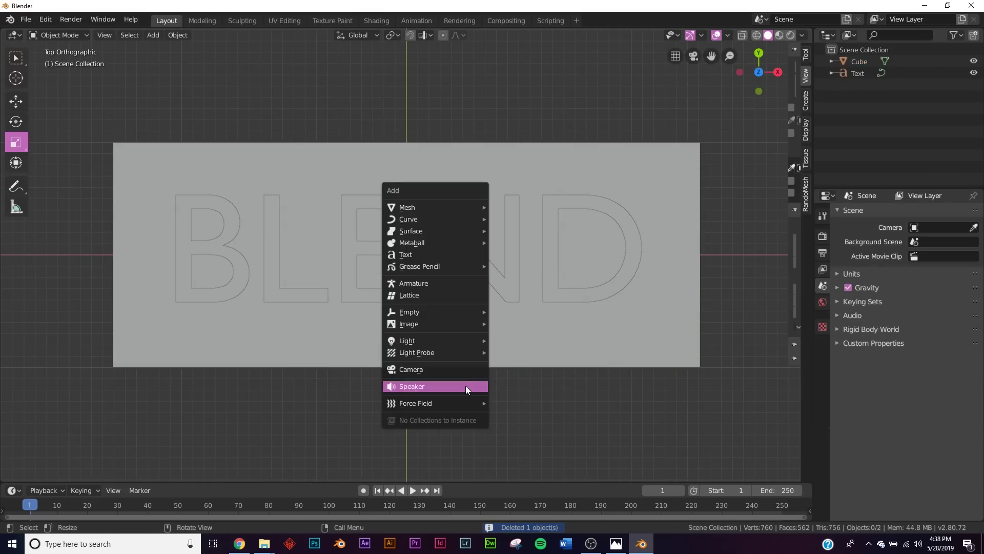
pyautogui.click(459, 373)
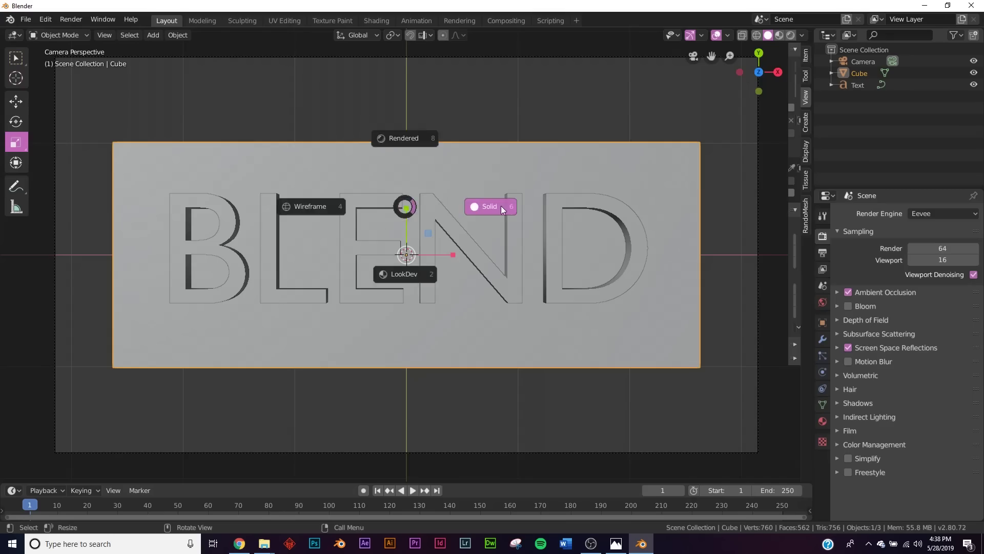
pyautogui.click(502, 207)
# Convert the BLEND text object to a mesh and check its geometry in Edit Mode
pyautogui.moveTo(502, 207)
pyautogui.mouseDown(button='middle')
pyautogui.moveTo(554, 210)
pyautogui.moveTo(514, 171)
pyautogui.moveTo(471, 303)
pyautogui.mouseUp(button='middle')
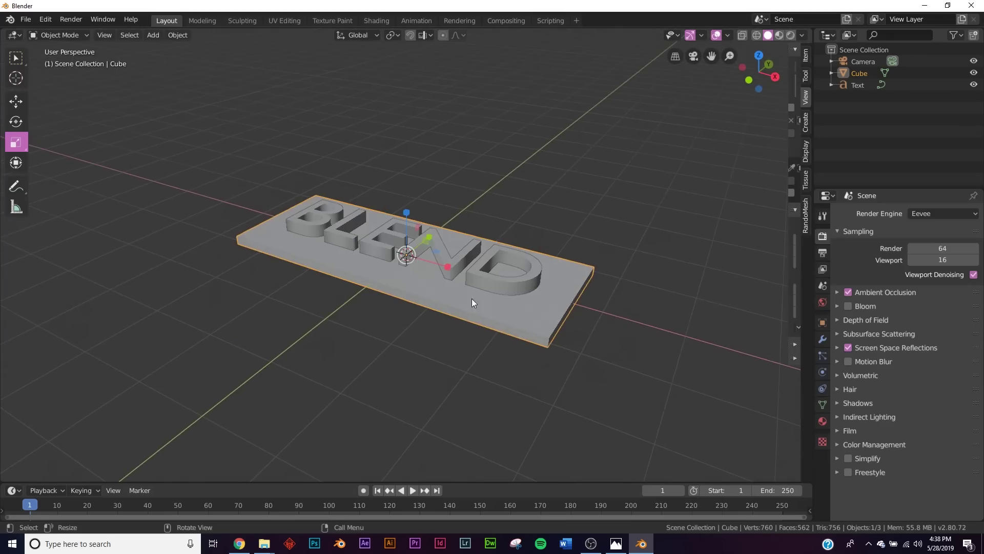
pyautogui.click(520, 286)
pyautogui.press('F3')
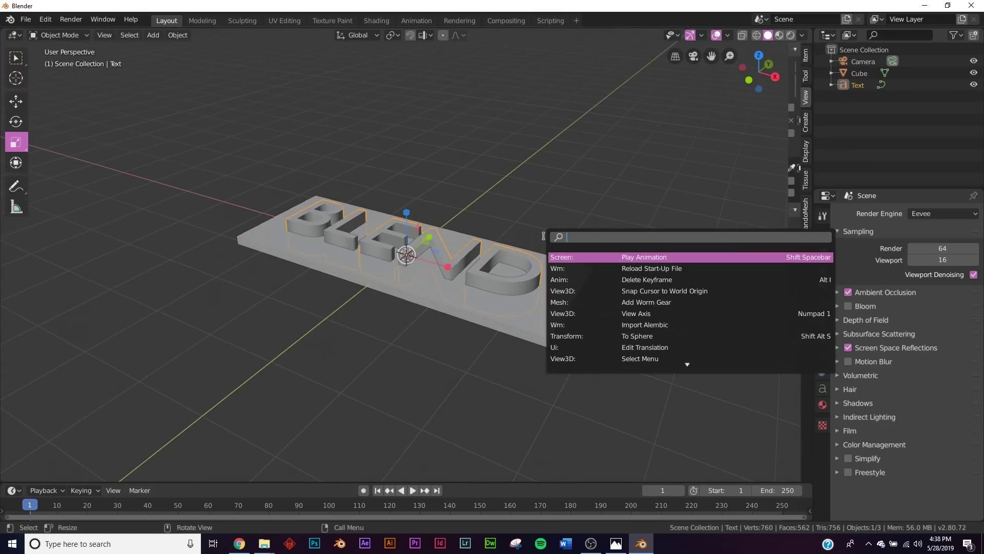
pyautogui.write('con')
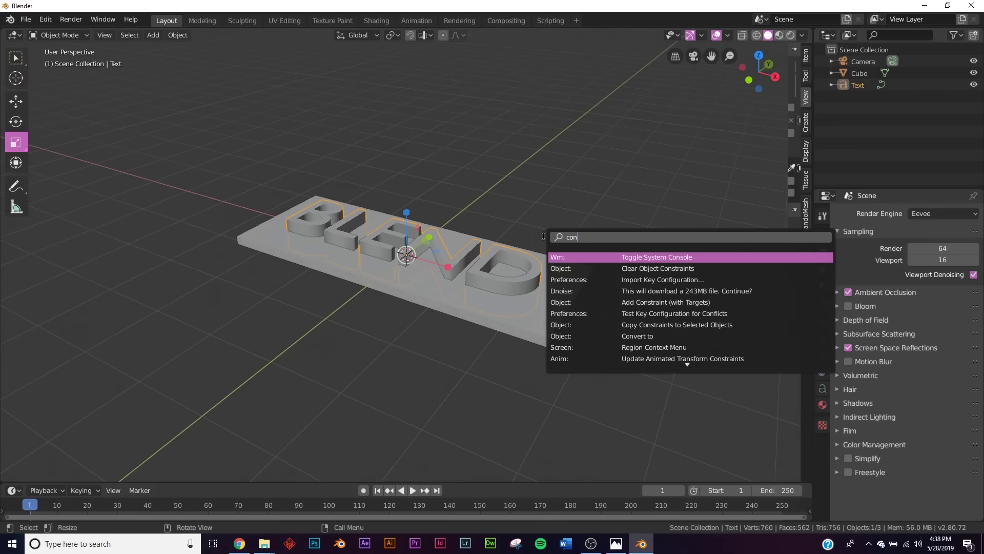
pyautogui.write('vert')
pyautogui.click(583, 257)
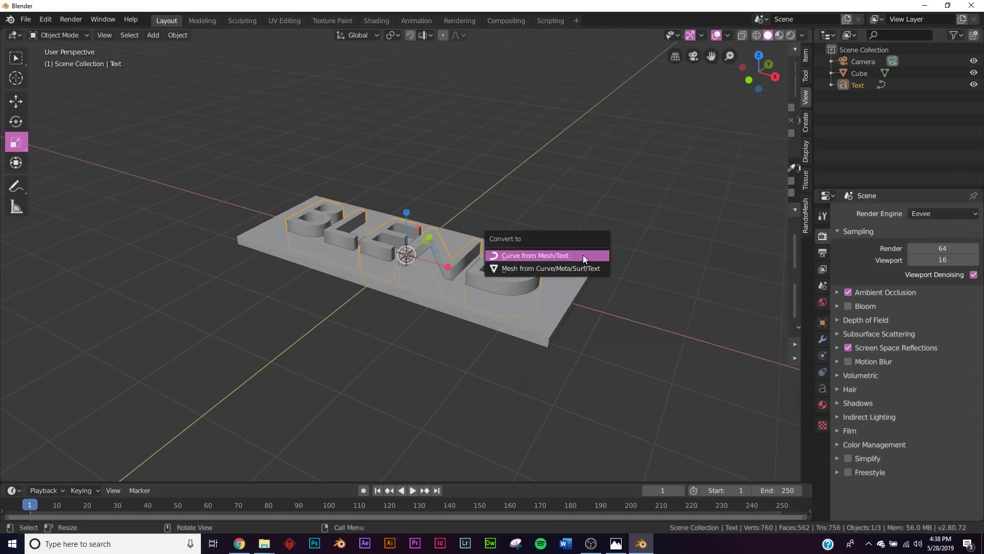
pyautogui.click(525, 267)
pyautogui.press('Tab')
pyautogui.scroll(3, 467, 286)
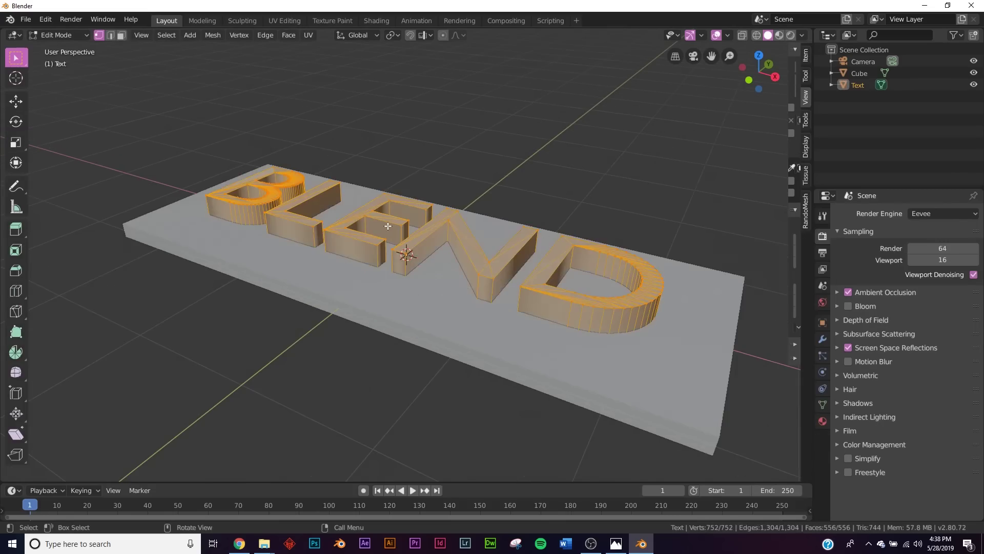
pyautogui.press('Tab')
# Add a Boolean modifier to the plate, with the Difference operation and the Text object as cutter
pyautogui.click(696, 324)
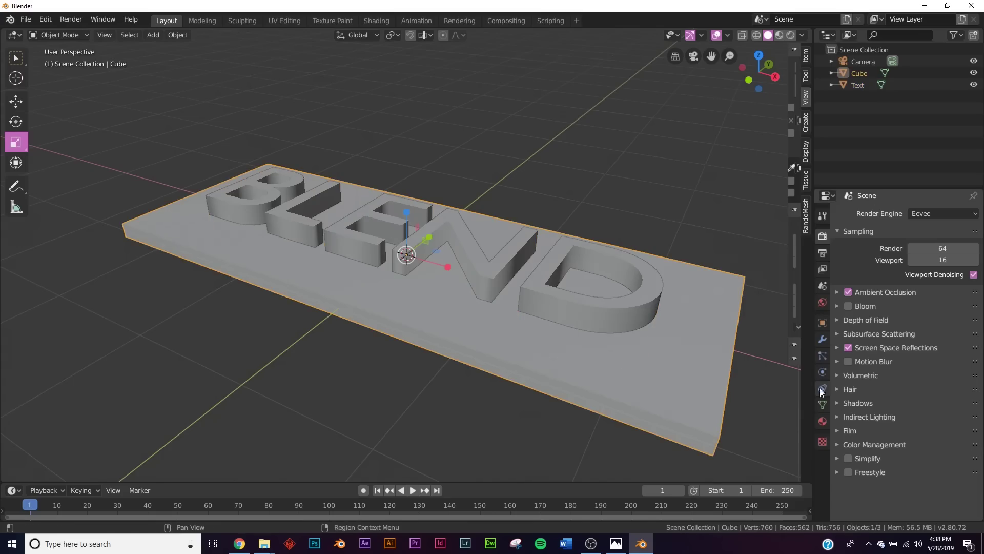
pyautogui.click(826, 338)
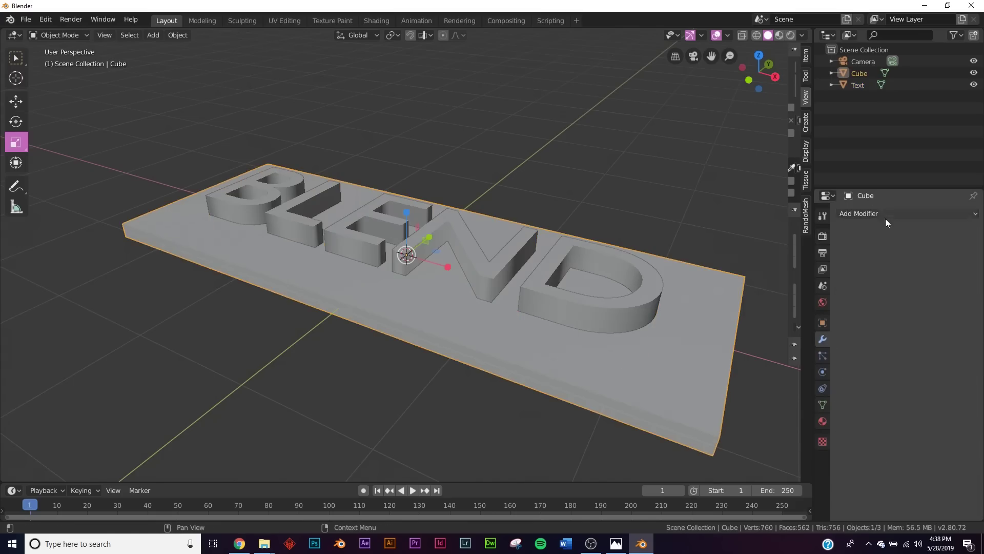
pyautogui.click(885, 218)
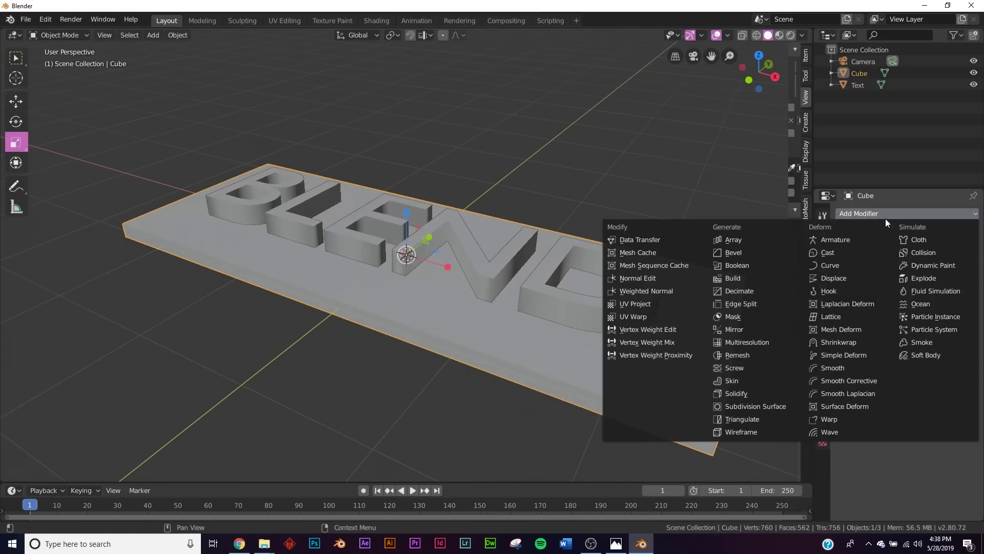
pyautogui.click(750, 265)
pyautogui.click(943, 276)
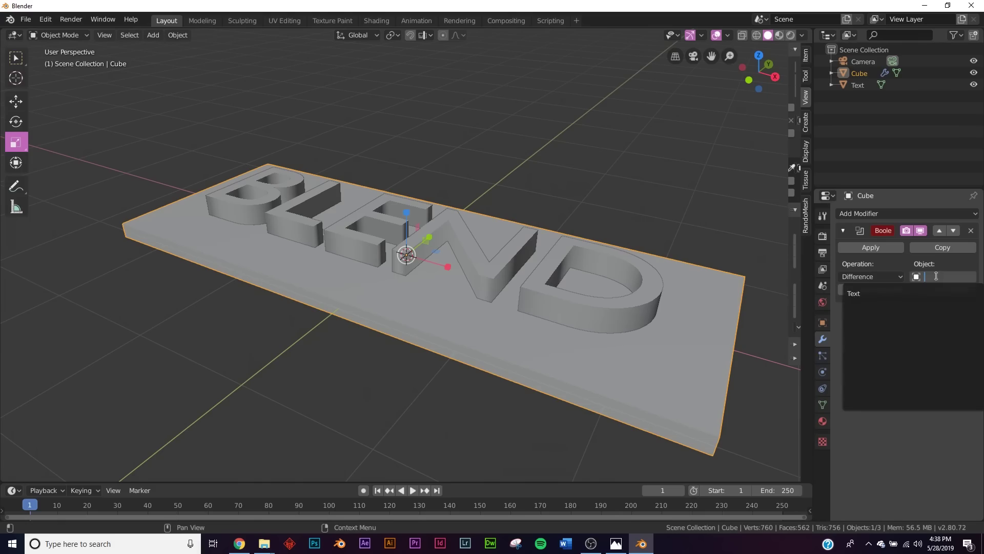
pyautogui.click(881, 298)
# Hide the text object, apply the plate's Boolean modifier, and view the cut-out through the camera
pyautogui.click(635, 300)
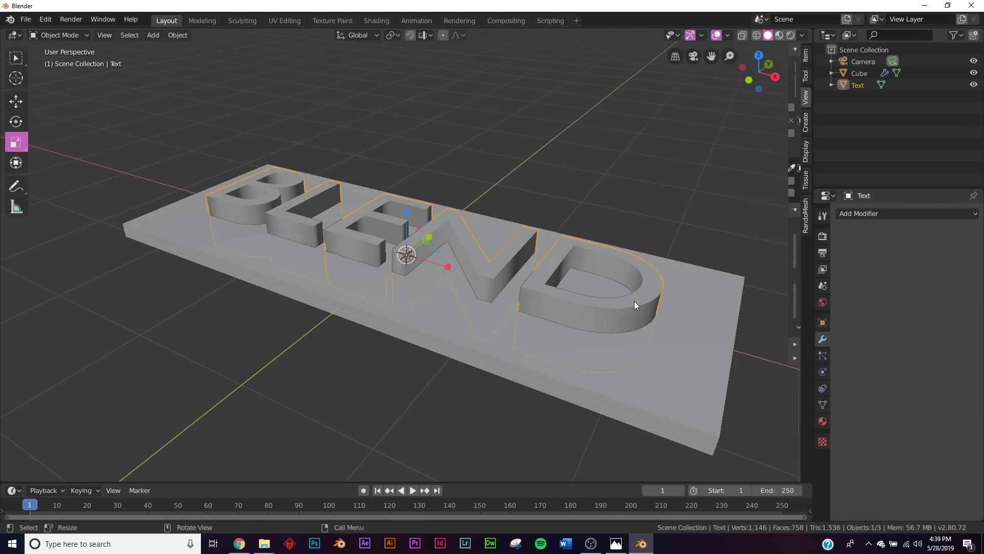
pyautogui.press('h')
pyautogui.moveTo(632, 299); pyautogui.dragTo(501, 272, button='middle')
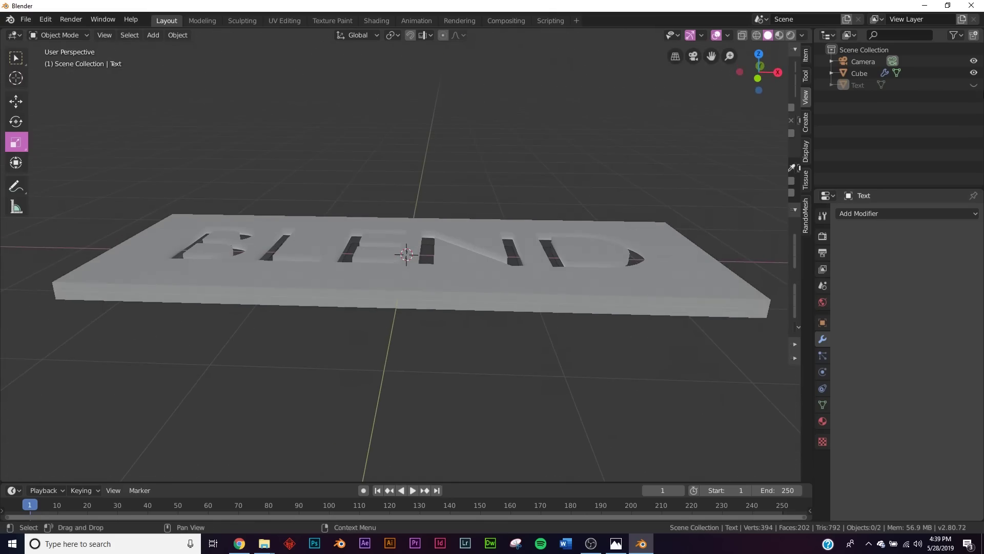
pyautogui.click(573, 304)
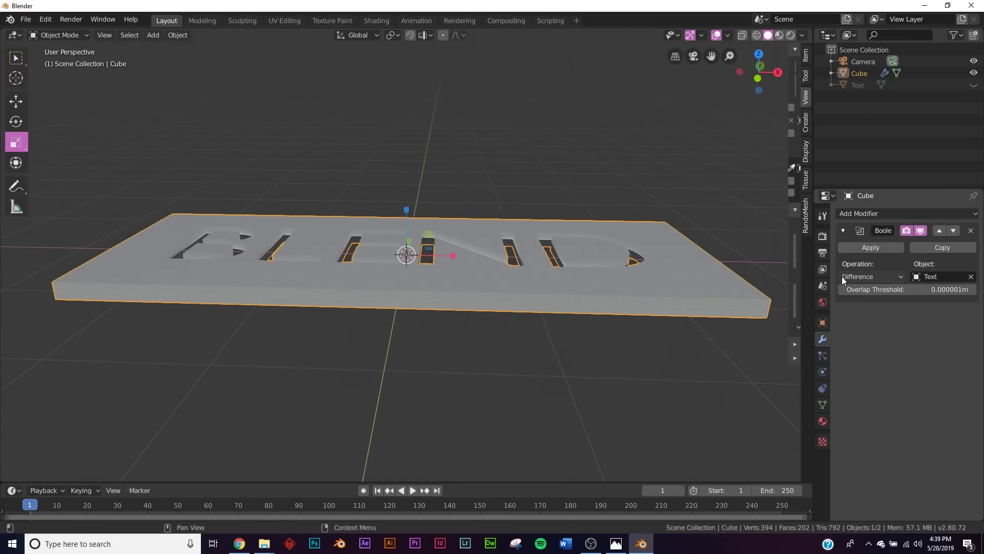
pyautogui.click(871, 247)
pyautogui.rightClick(641, 291)
pyautogui.click(642, 290)
pyautogui.moveTo(635, 295); pyautogui.dragTo(564, 339, button='middle')
pyautogui.press('KP_0')
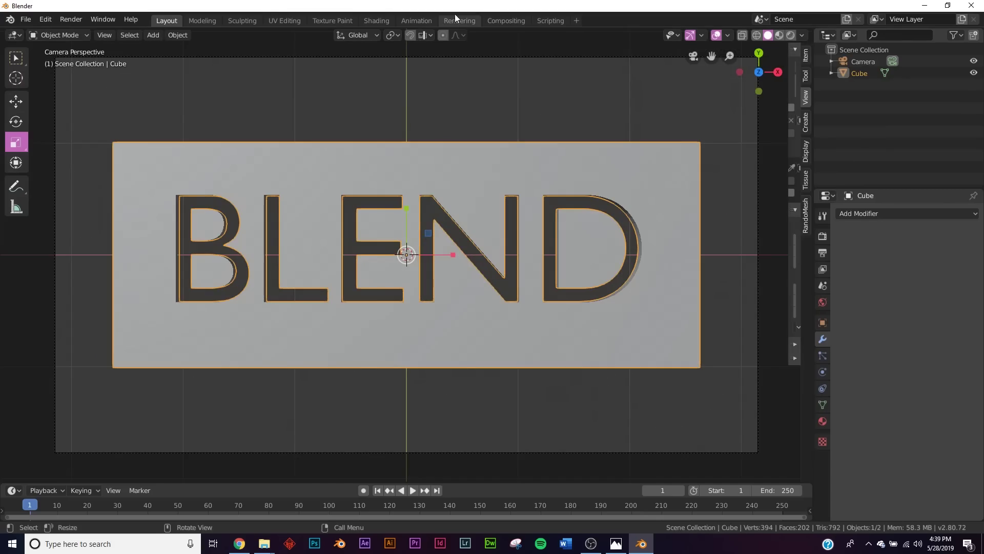
# Give the plate a new material in the Shading workspace with Metallic 1.000 and a slightly darker grey Base Color
pyautogui.click(375, 22)
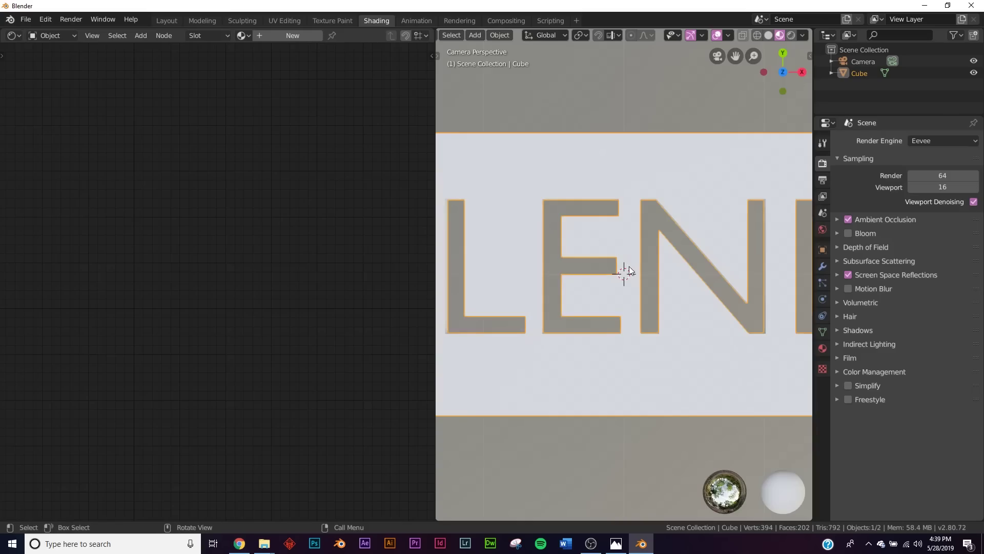
pyautogui.click(272, 35)
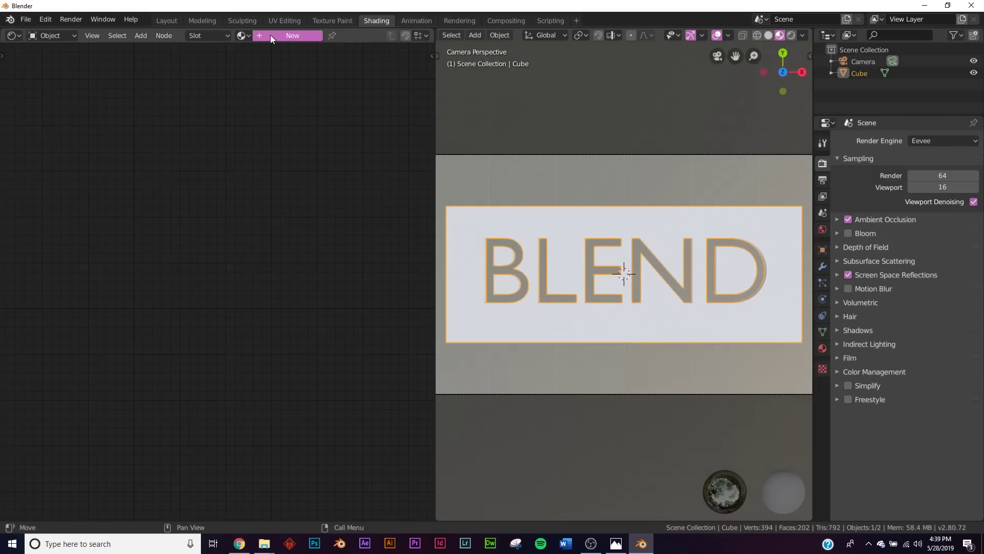
pyautogui.moveTo(262, 261); pyautogui.dragTo(269, 236, button='middle')
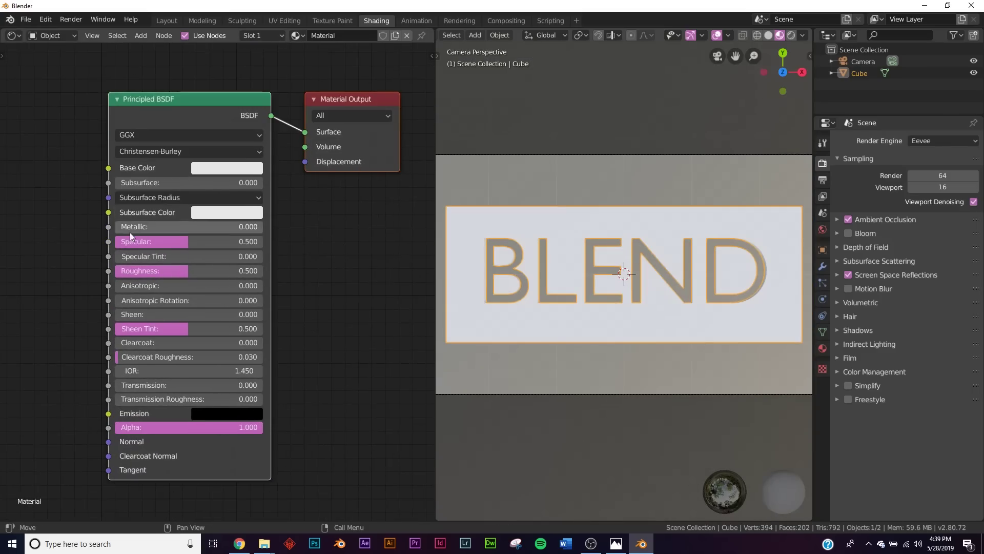
pyautogui.moveTo(131, 227); pyautogui.dragTo(252, 227)
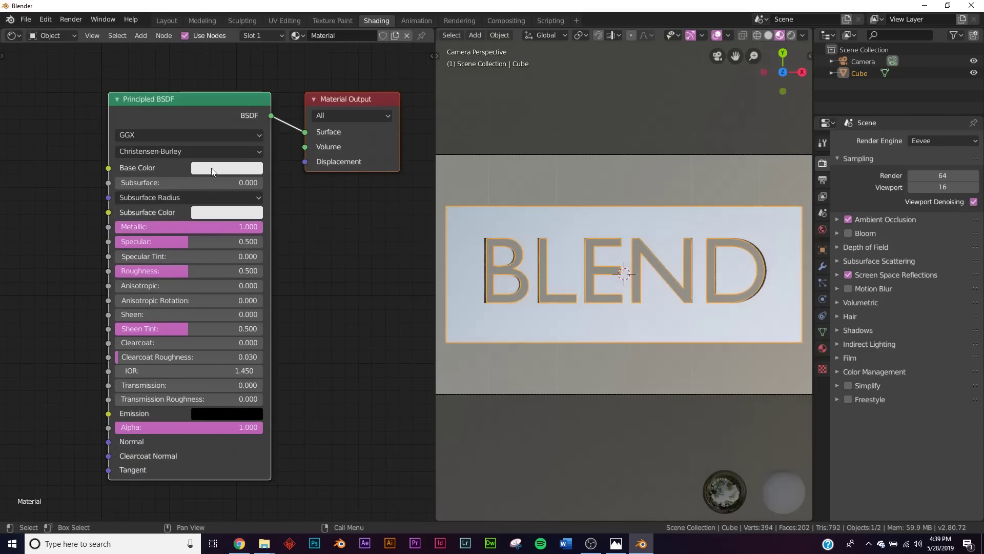
pyautogui.click(241, 168)
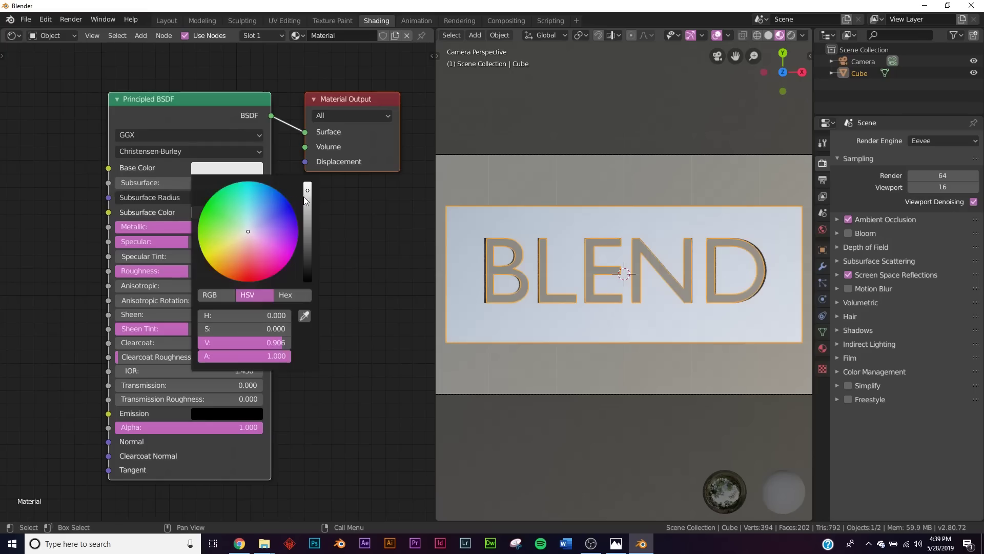
pyautogui.moveTo(306, 201); pyautogui.dragTo(308, 210)
pyautogui.moveTo(762, 303); pyautogui.dragTo(512, 297, button='middle')
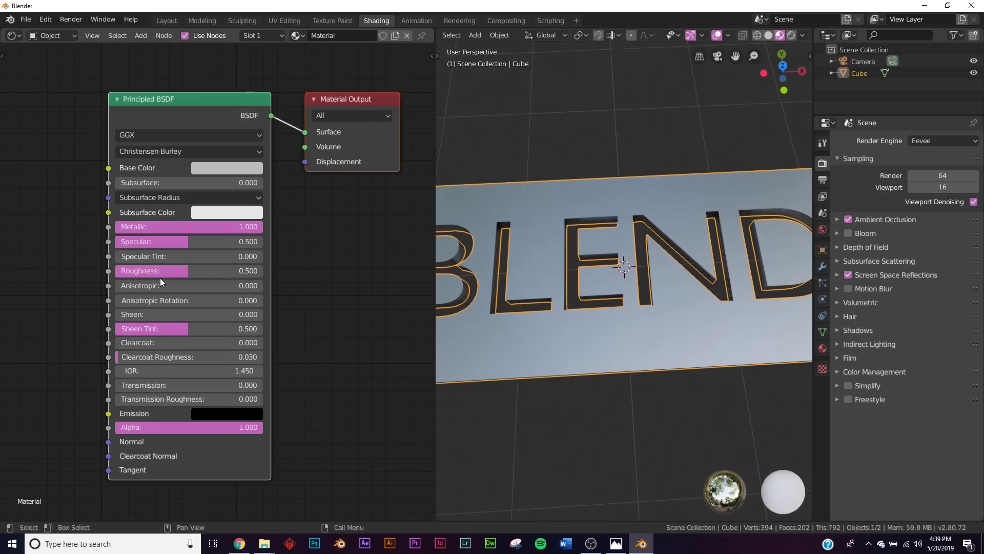
pyautogui.moveTo(610, 414); pyautogui.dragTo(583, 298, button='middle')
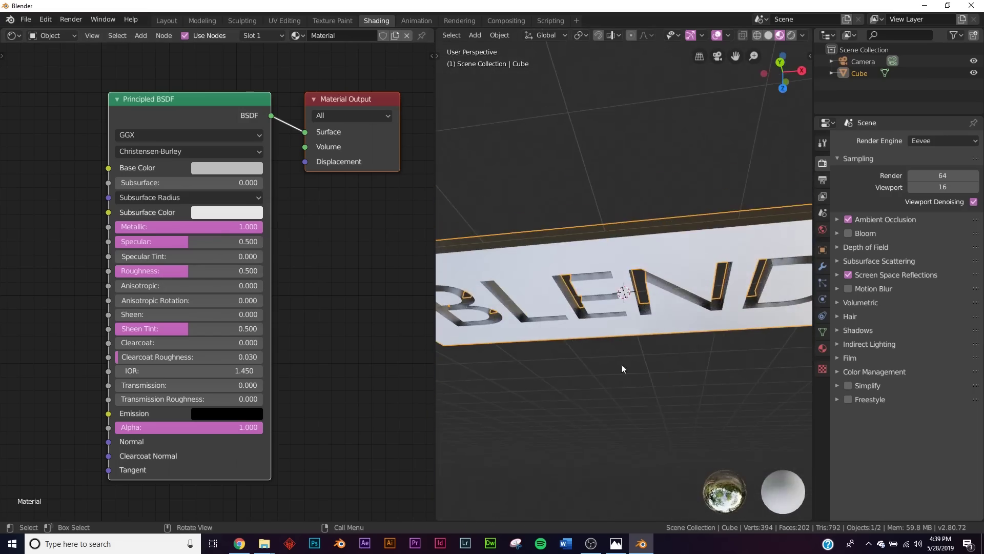
pyautogui.moveTo(622, 379); pyautogui.dragTo(641, 224, button='middle')
# Add a ColorRamp node and link its Color output to the Principled BSDF's Roughness
pyautogui.moveTo(78, 282); pyautogui.dragTo(233, 267, button='middle')
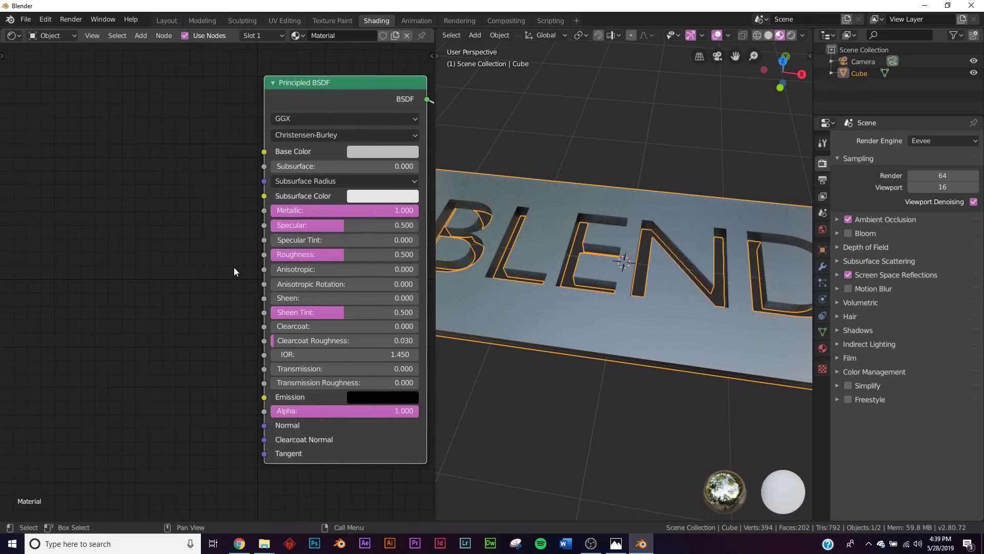
pyautogui.scroll(1, 195, 247)
pyautogui.hotkey('shift', 'a')
pyautogui.click(197, 243)
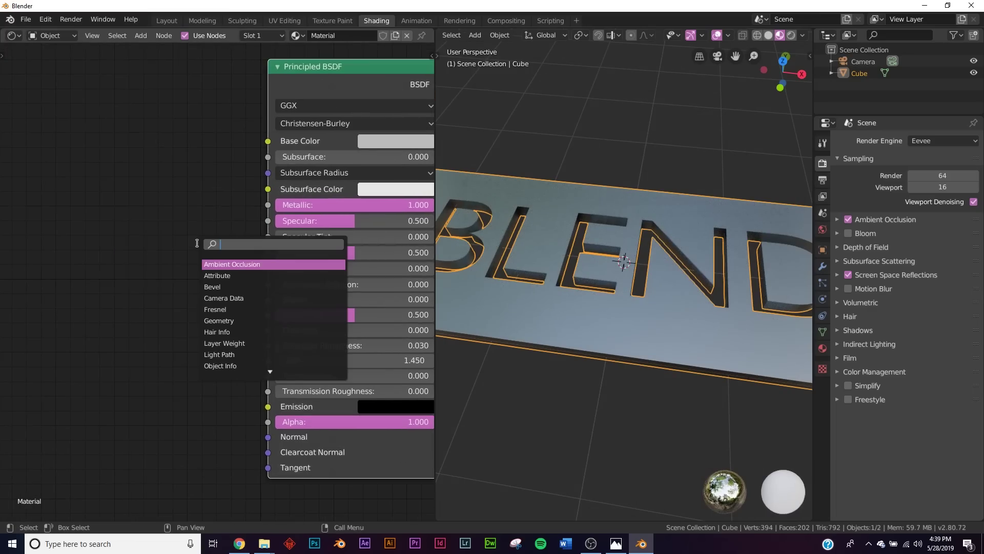
pyautogui.write('col')
pyautogui.press('Return')
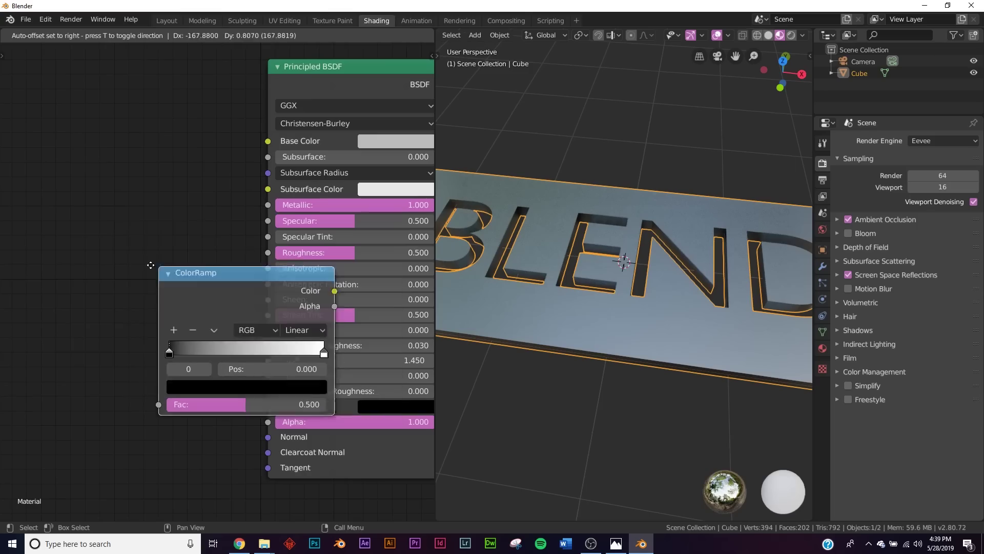
pyautogui.moveTo(265, 253); pyautogui.dragTo(267, 253)
pyautogui.moveTo(226, 310); pyautogui.dragTo(415, 268, button='middle')
# Add a Noise Texture node and link its Color output to the ColorRamp's Fac
pyautogui.hotkey('shift', 'a')
pyautogui.click(109, 247)
pyautogui.write('noi')
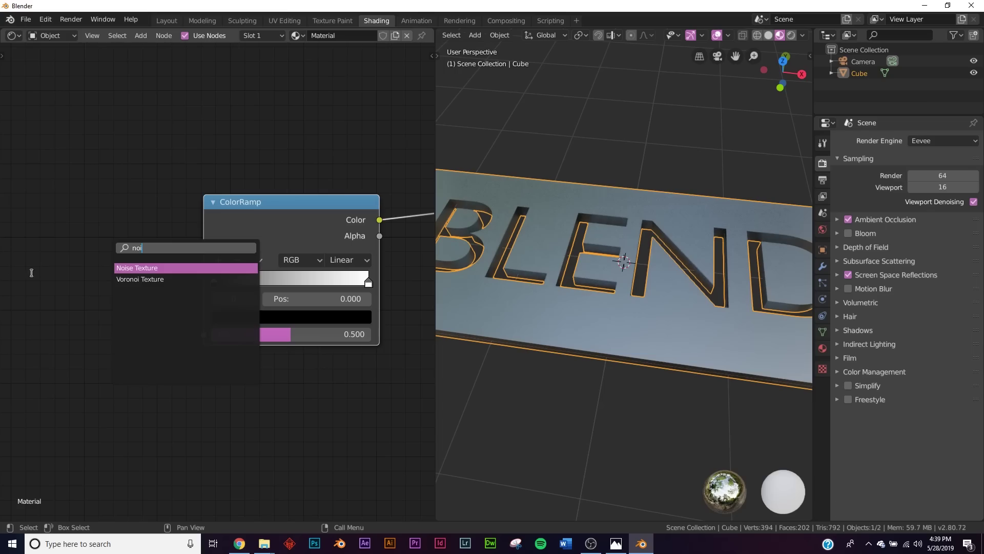
pyautogui.click(137, 268)
pyautogui.click(177, 312)
pyautogui.moveTo(137, 314); pyautogui.dragTo(203, 334)
# Try out a different Noise Texture scale on the plate and reset it to the default
pyautogui.moveTo(661, 205); pyautogui.dragTo(575, 251, button='middle')
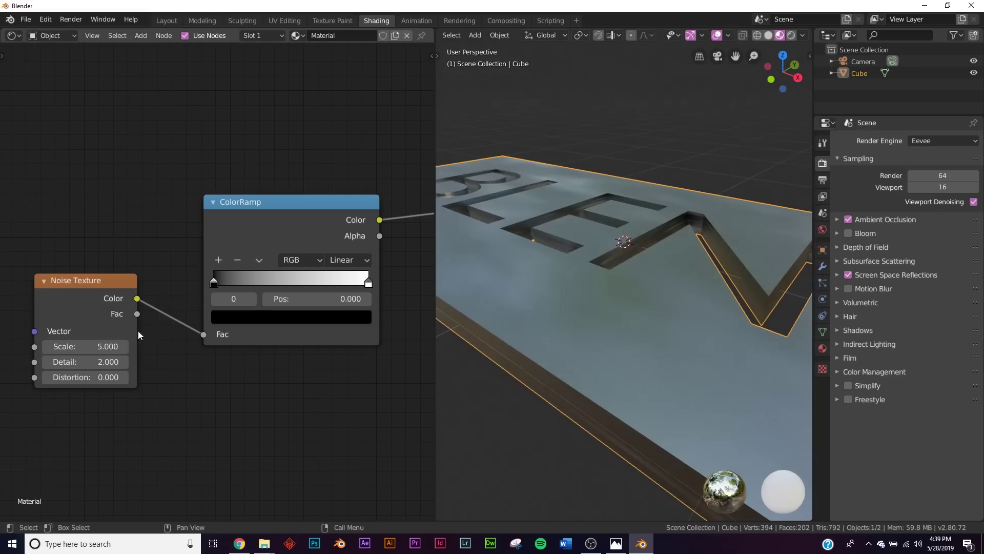
pyautogui.moveTo(85, 346); pyautogui.dragTo(128, 347)
pyautogui.moveTo(583, 348); pyautogui.dragTo(674, 387, button='middle')
pyautogui.press('BackSpace')
# Add a Texture Coordinate node and a Mapping node ahead of the Noise Texture
pyautogui.moveTo(140, 373); pyautogui.dragTo(182, 364, button='middle')
pyautogui.scroll(-3, 708, 251)
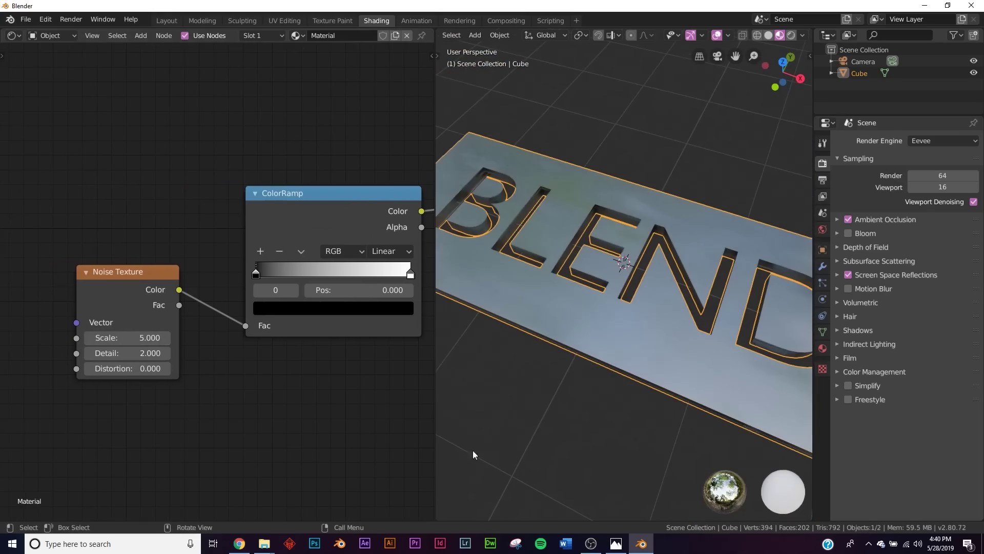
pyautogui.moveTo(192, 328); pyautogui.dragTo(276, 304, button='middle')
pyautogui.hotkey('shift', 'a')
pyautogui.write('tex')
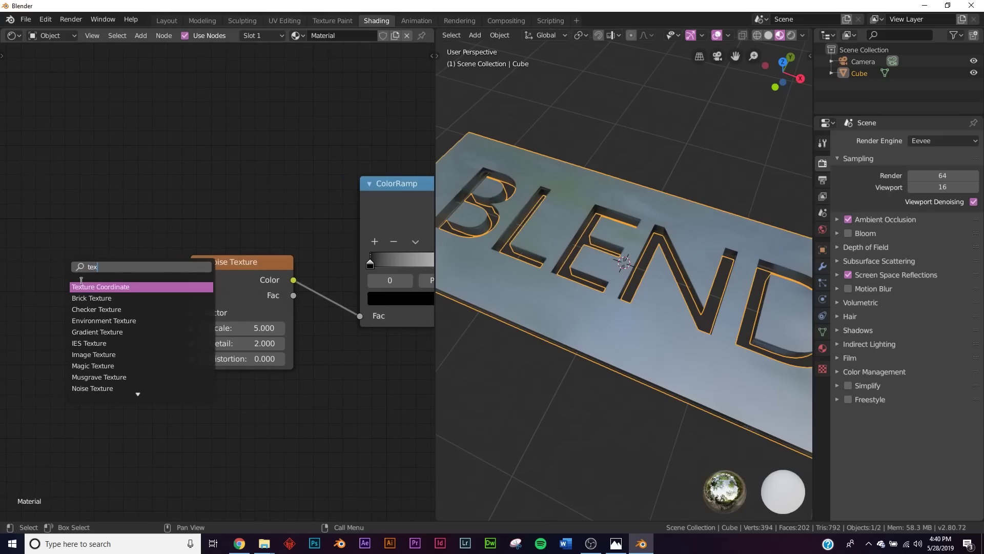
pyautogui.press('Return')
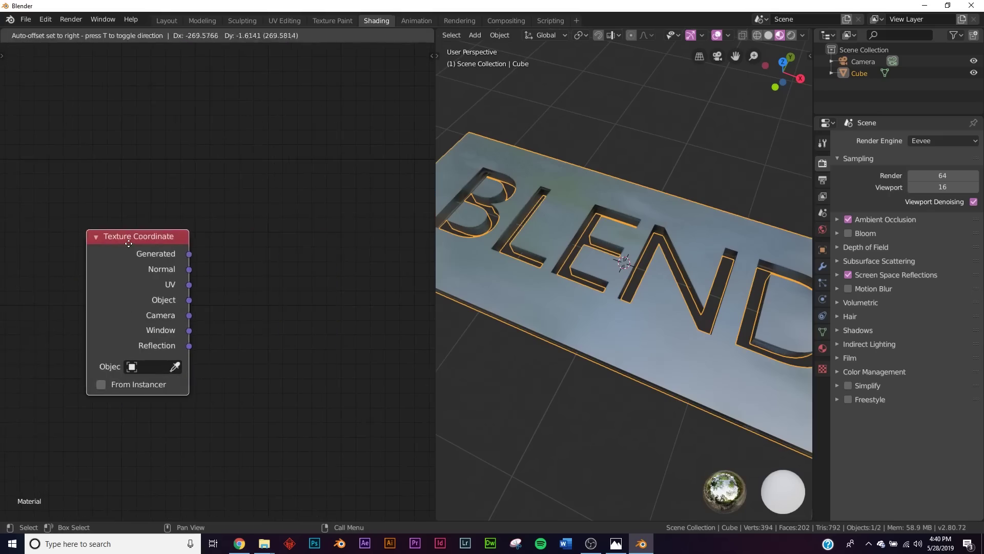
pyautogui.click(129, 243)
pyautogui.hotkey('shift', 'a')
pyautogui.click(280, 233)
pyautogui.write('map')
pyautogui.click(308, 266)
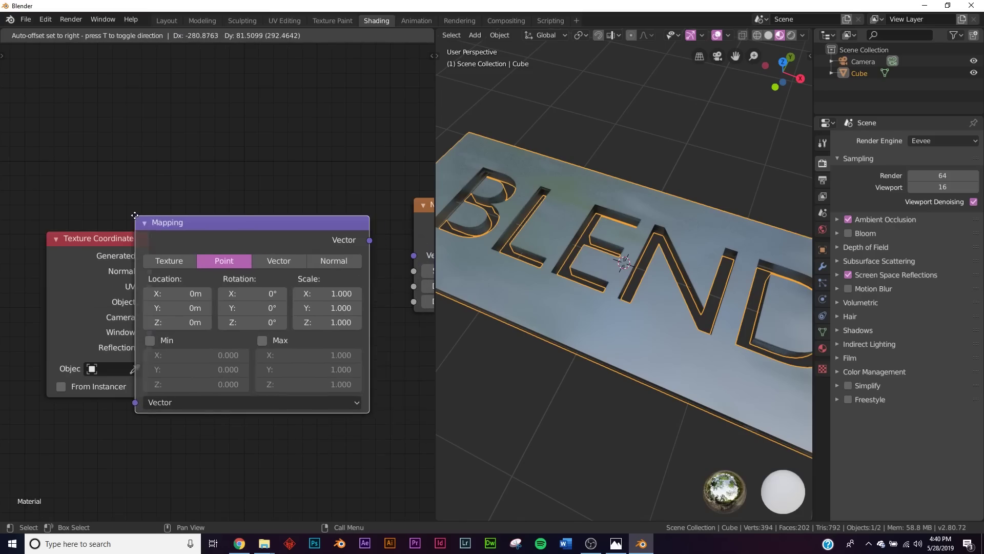
pyautogui.click(137, 216)
# Link the Texture Coordinate's Object output to the Mapping node and the Mapping's Vector to the Noise Texture
pyautogui.moveTo(96, 246); pyautogui.dragTo(12, 251)
pyautogui.moveTo(66, 306); pyautogui.dragTo(135, 402)
pyautogui.moveTo(369, 247); pyautogui.dragTo(269, 248, button='middle')
pyautogui.moveTo(270, 241); pyautogui.dragTo(314, 254)
# Stretch the noise into streaks by setting the Mapping node's X scale to 40.500
pyautogui.moveTo(711, 290)
pyautogui.mouseDown(button='middle')
pyautogui.moveTo(724, 316)
pyautogui.moveTo(710, 289)
pyautogui.mouseUp(button='middle')
pyautogui.scroll(3, 651, 281)
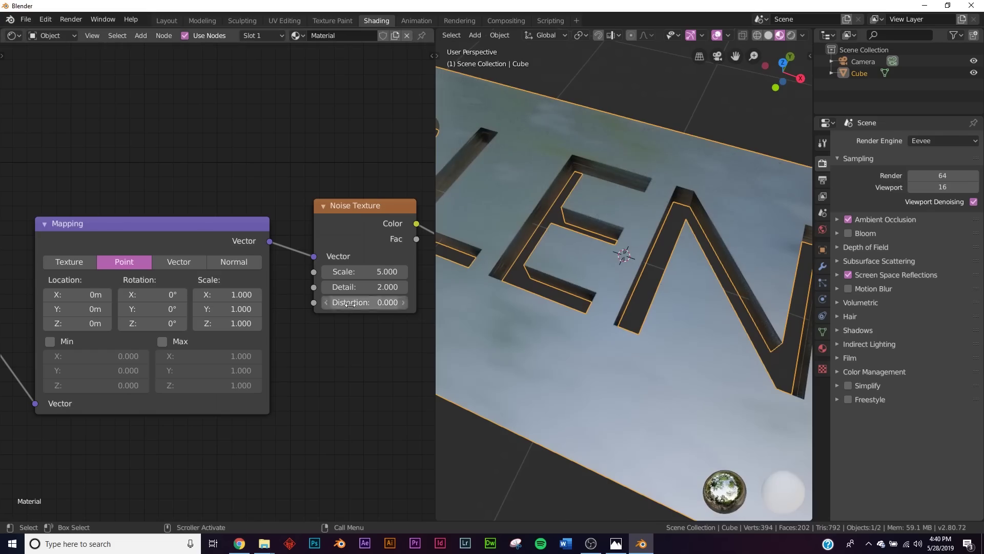
pyautogui.moveTo(229, 294); pyautogui.dragTo(287, 294)
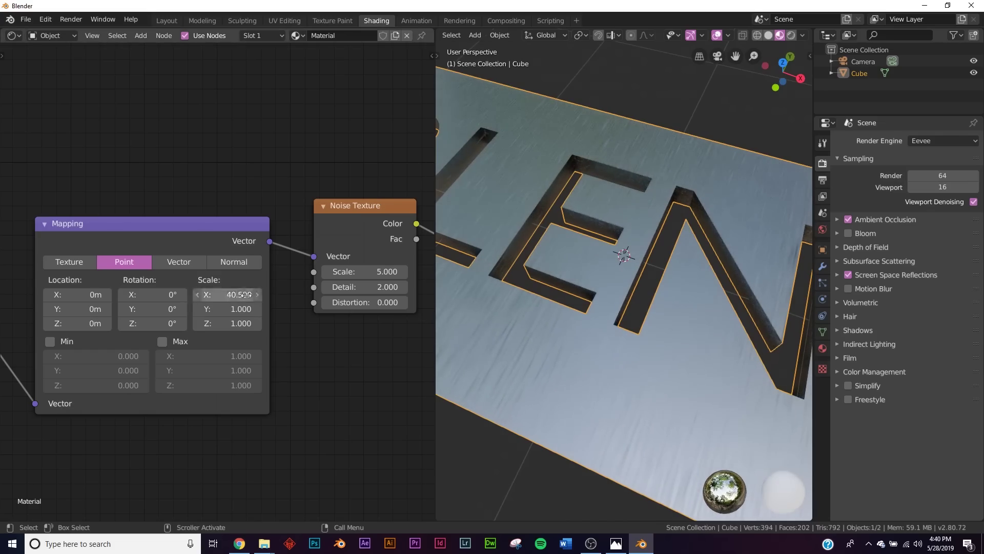
# Move the ColorRamp's black stop to position 0.307 and set the Noise Texture scale to 5.400
pyautogui.moveTo(364, 316); pyautogui.dragTo(112, 335, button='middle')
pyautogui.moveTo(244, 224)
pyautogui.mouseDown()
pyautogui.moveTo(313, 231)
pyautogui.moveTo(296, 238)
pyautogui.mouseUp()
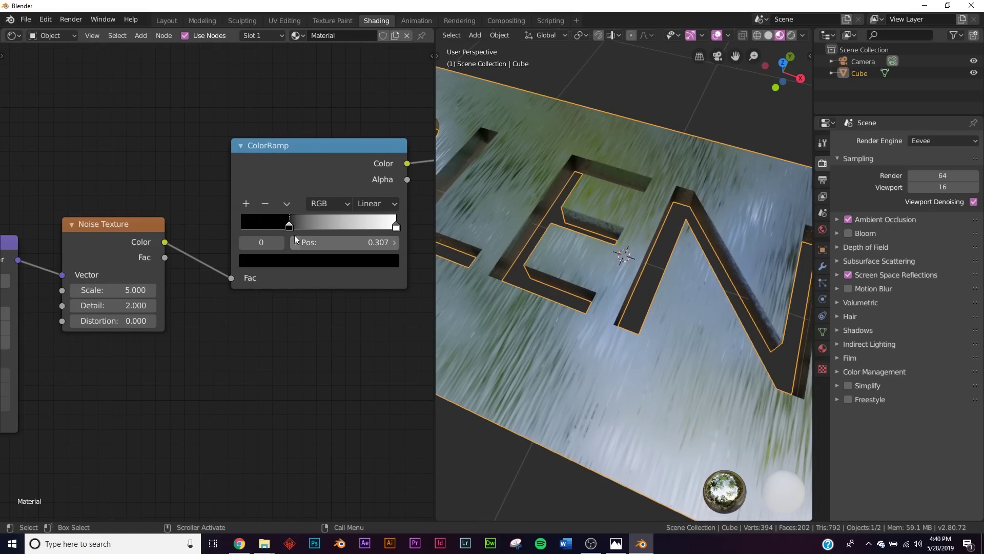
pyautogui.moveTo(113, 290)
pyautogui.mouseDown()
pyautogui.moveTo(162, 290)
pyautogui.moveTo(115, 290)
pyautogui.mouseUp()
# Raise the Mapping node's X scale to 110.800 for finer streaks on the plate
pyautogui.moveTo(156, 337); pyautogui.dragTo(153, 294, button='middle')
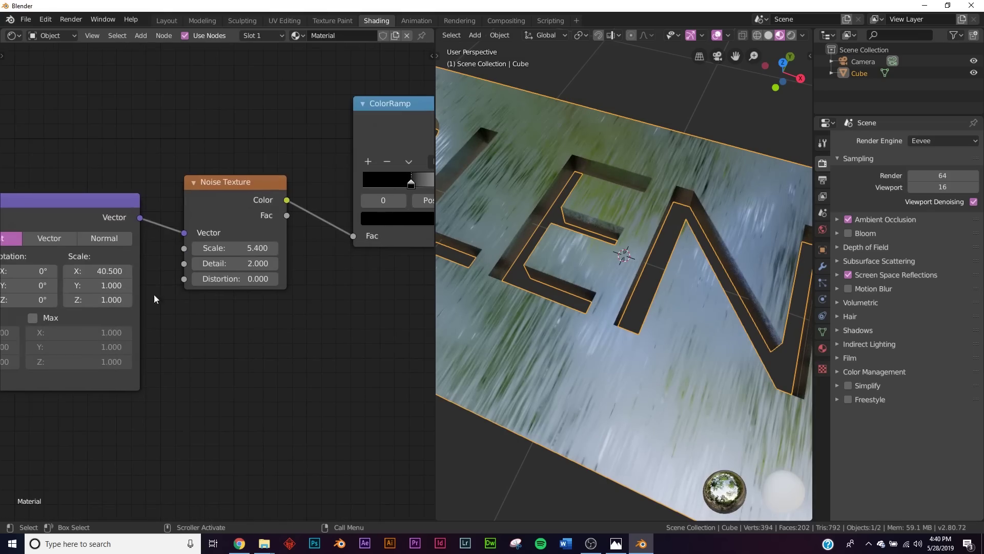
pyautogui.moveTo(104, 276); pyautogui.dragTo(133, 276)
pyautogui.moveTo(451, 308); pyautogui.dragTo(494, 334, button='middle')
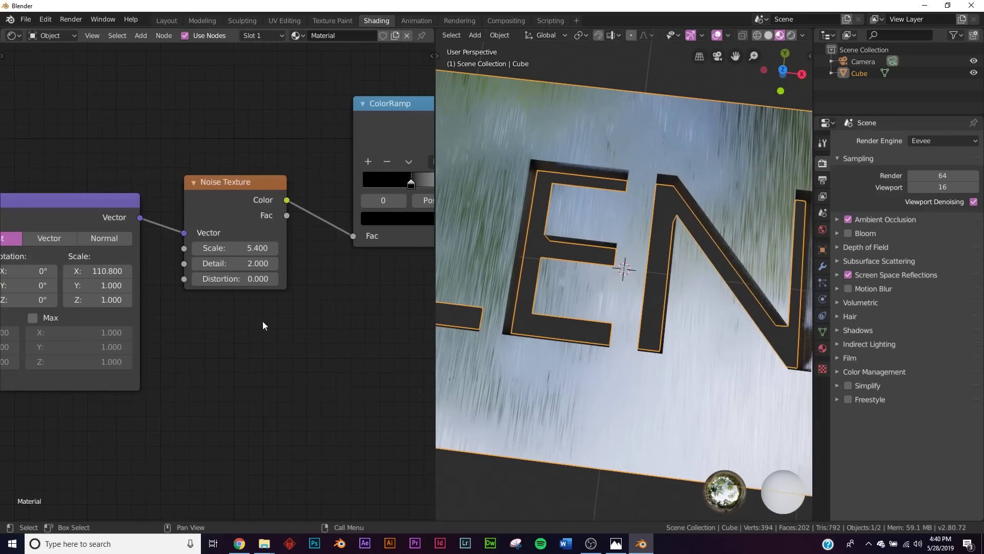
# Soften the streak contrast by moving the ColorRamp's black stop back to about 0.2
pyautogui.moveTo(356, 186); pyautogui.dragTo(291, 212, button='middle')
pyautogui.moveTo(343, 215); pyautogui.dragTo(330, 215)
pyautogui.moveTo(588, 245); pyautogui.dragTo(610, 211, button='middle')
# Switch to Chrome, examine the brushed metal in a "marvel intro" image, and return to Blender
pyautogui.click(238, 546)
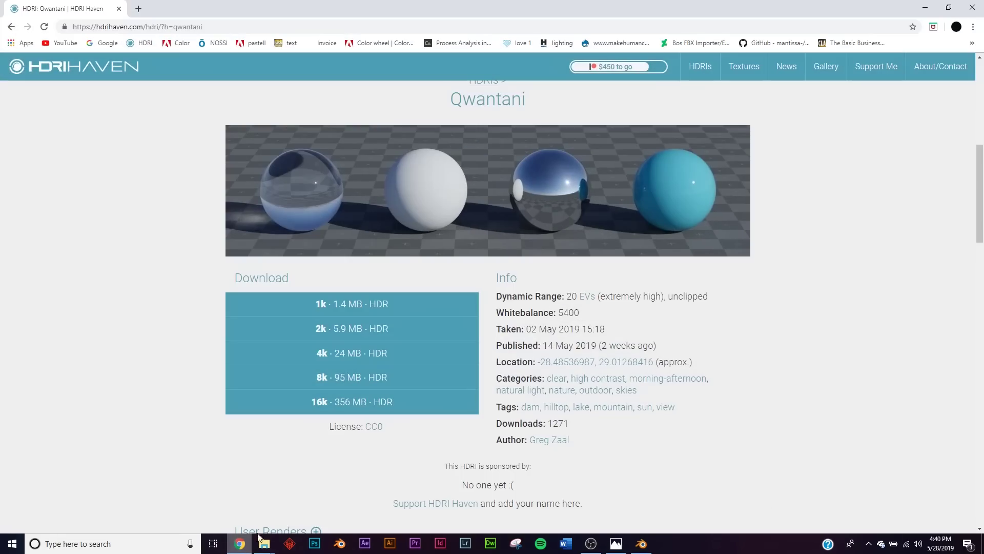
pyautogui.click(138, 12)
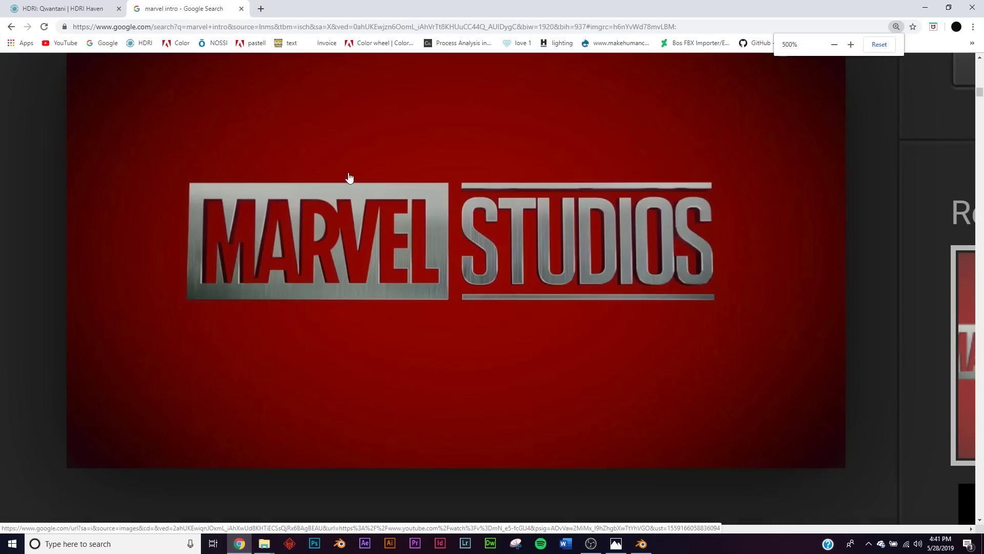
pyautogui.scroll(2, 445, 309)
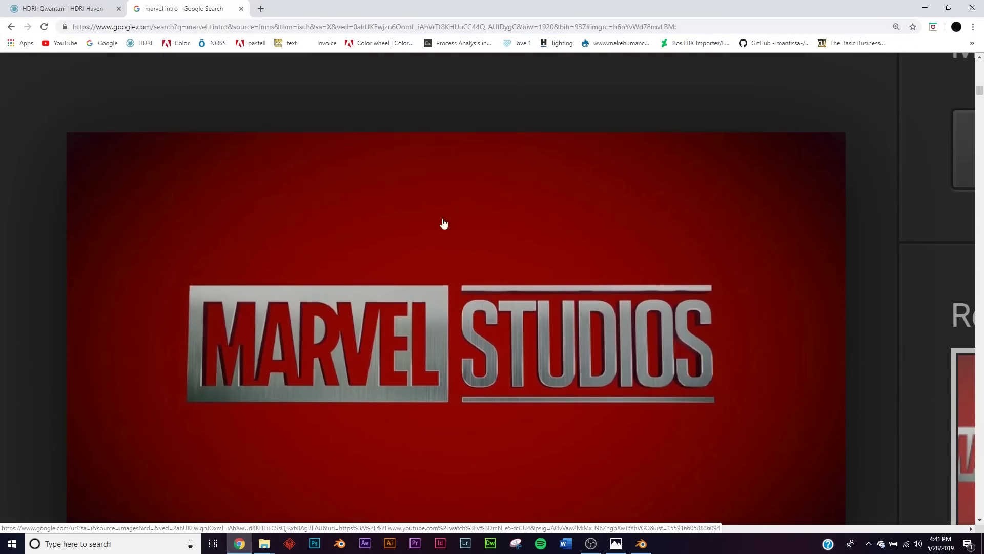
pyautogui.click(925, 7)
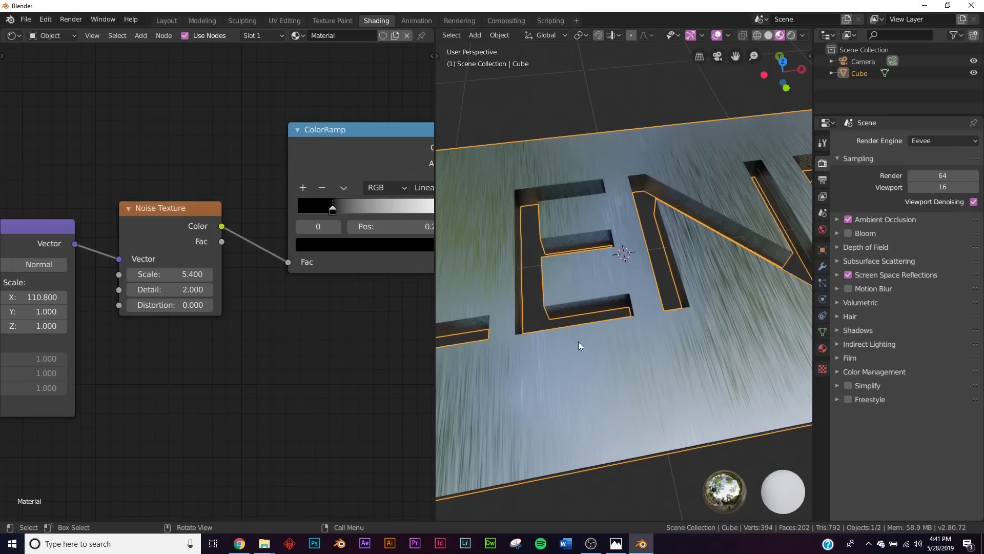
# Inspect the plate's brushed-metal streaks and switch to Photos to compare them with the BLEND reference render
pyautogui.moveTo(582, 322); pyautogui.dragTo(583, 366, button='middle')
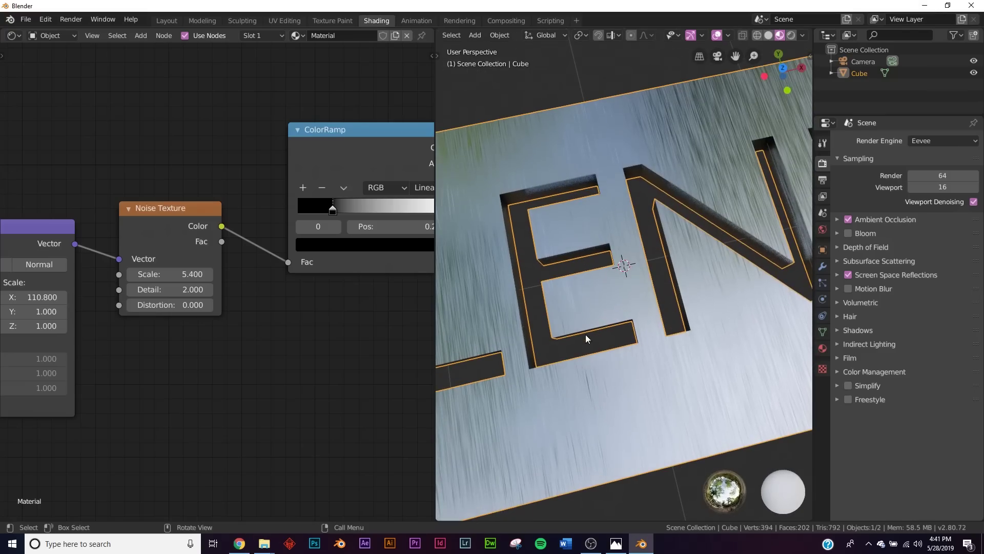
pyautogui.hotkey('alt', 'Tab')
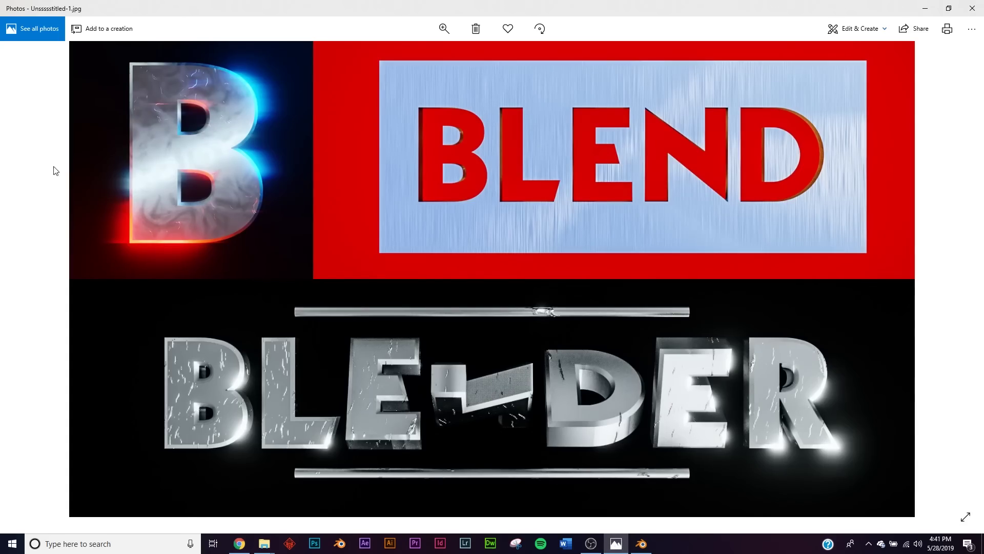
# Back in Blender, replace the BLEND plate with a text object reading "B" in the TypoGraphica font, scaled to about 2.96
pyautogui.click(926, 8)
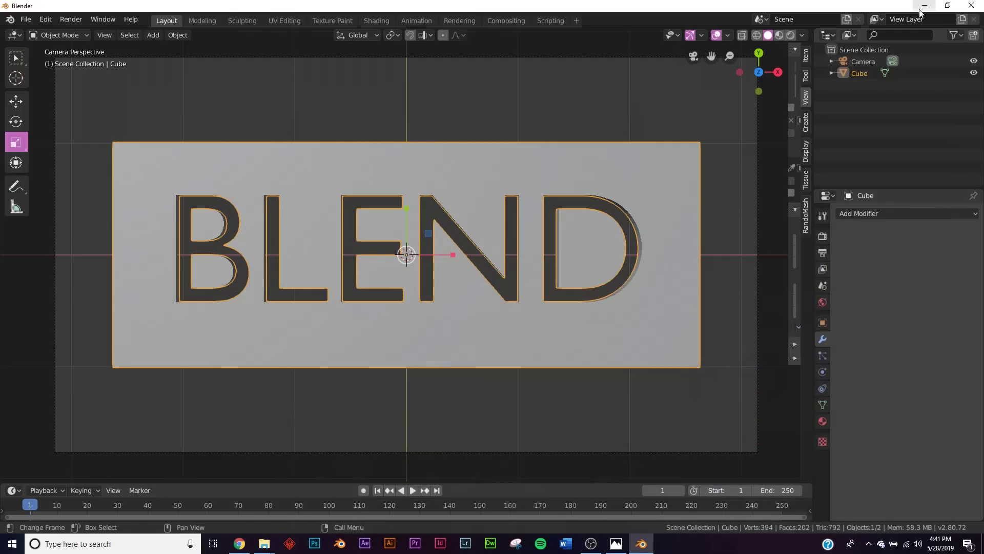
pyautogui.press('Delete')
pyautogui.press('KP_0')
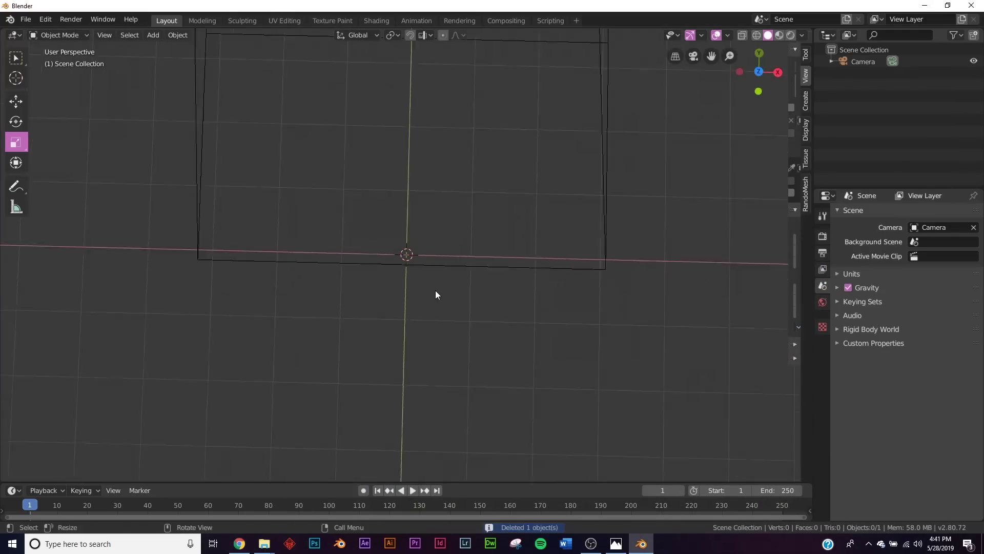
pyautogui.hotkey('shift', 'a')
pyautogui.moveTo(435, 290)
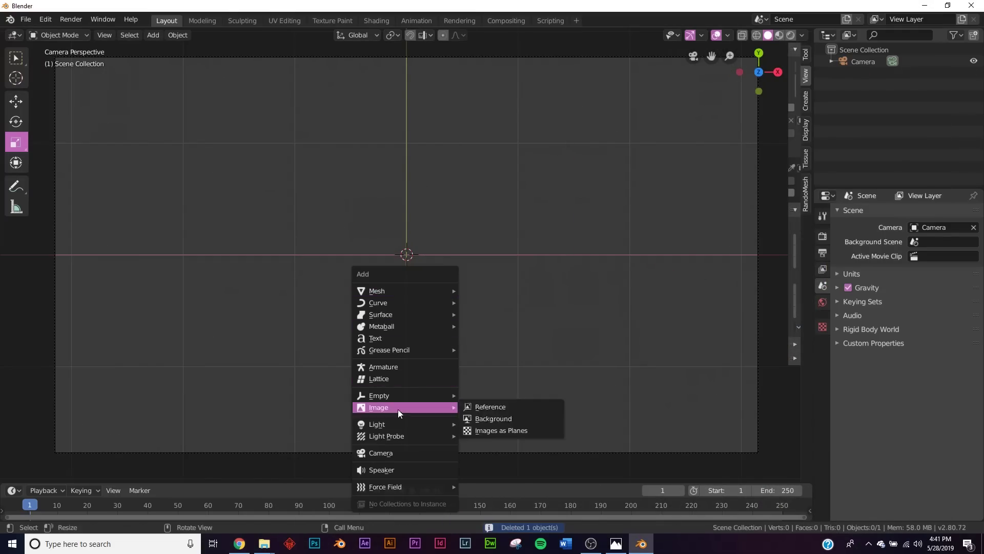
pyautogui.click(394, 337)
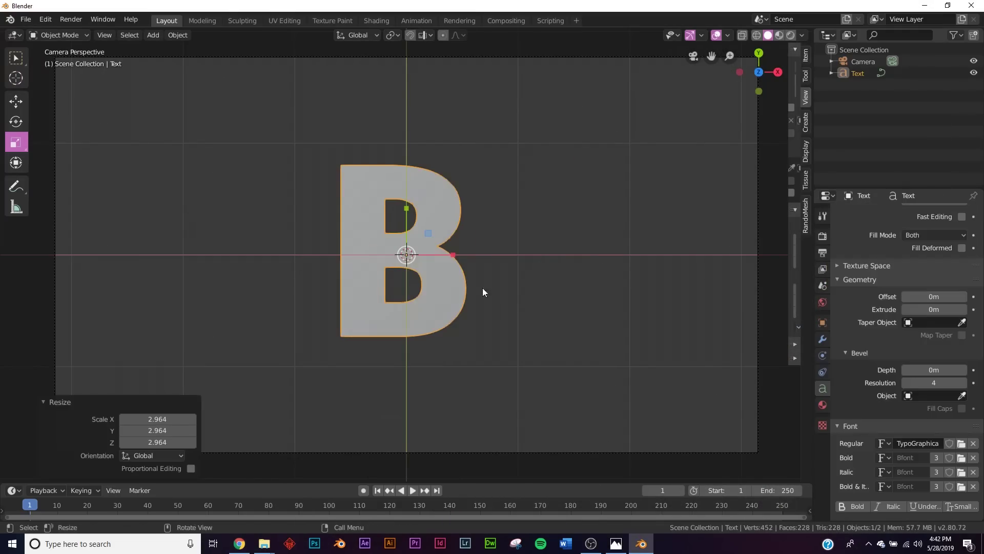
# Extrude the B by 0.05 m and bevel its edges with depth 0.01 m and resolution 0
pyautogui.moveTo(505, 288); pyautogui.dragTo(445, 213, button='middle')
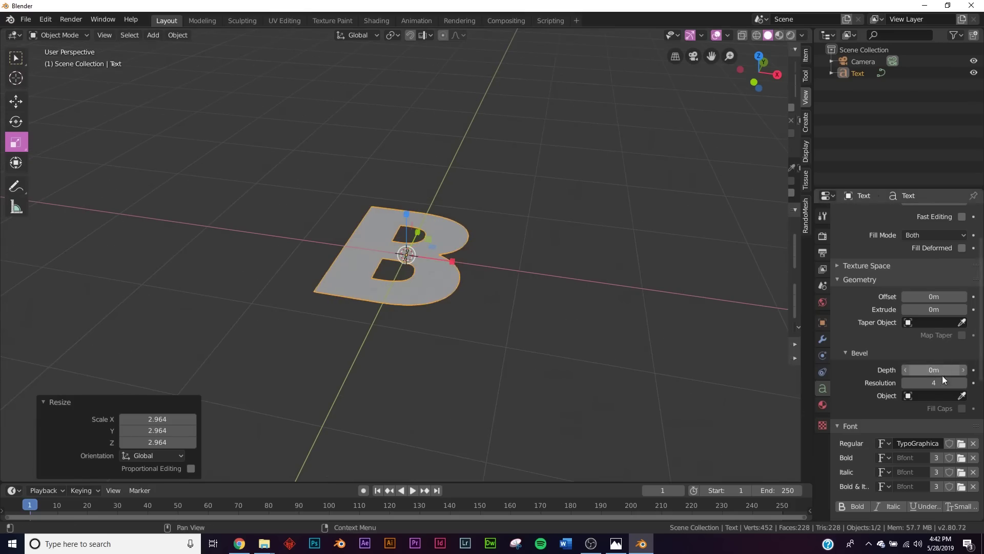
pyautogui.moveTo(935, 309); pyautogui.dragTo(951, 309)
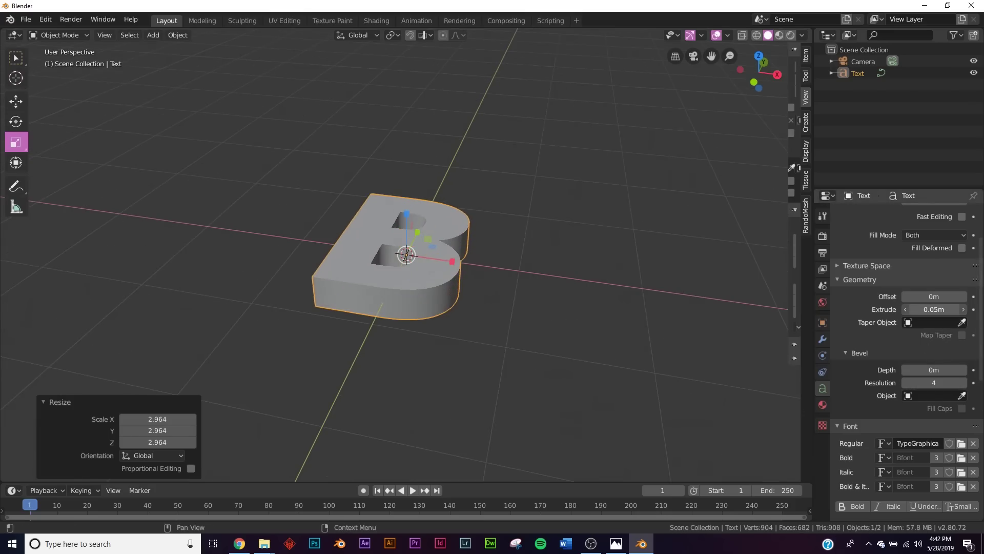
pyautogui.moveTo(935, 370); pyautogui.dragTo(910, 384)
pyautogui.moveTo(464, 313); pyautogui.dragTo(471, 332, button='middle')
pyautogui.scroll(4, 442, 336)
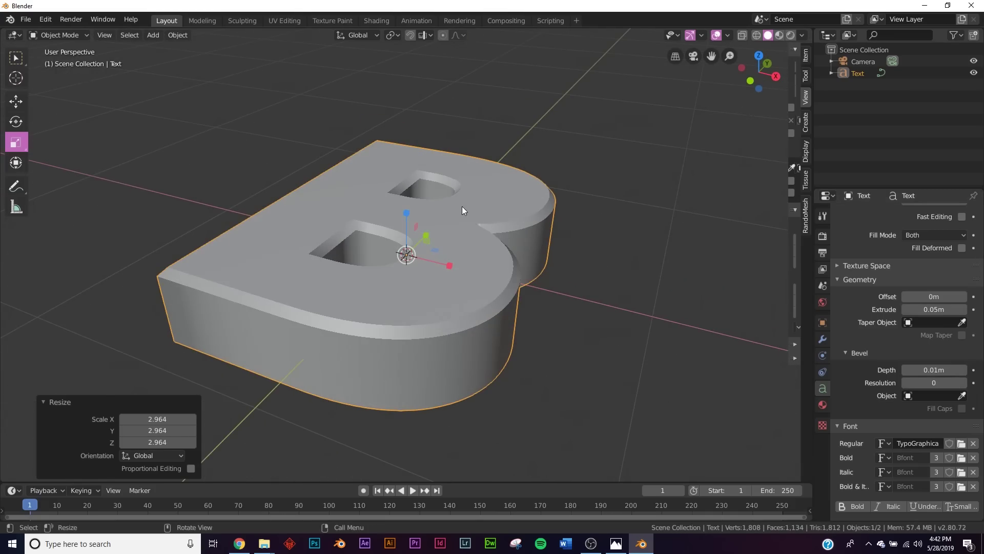
# Scale the B up by a factor of about 1.705 so it nearly fills the camera frame's height
pyautogui.press('KP_0')
pyautogui.press('s')
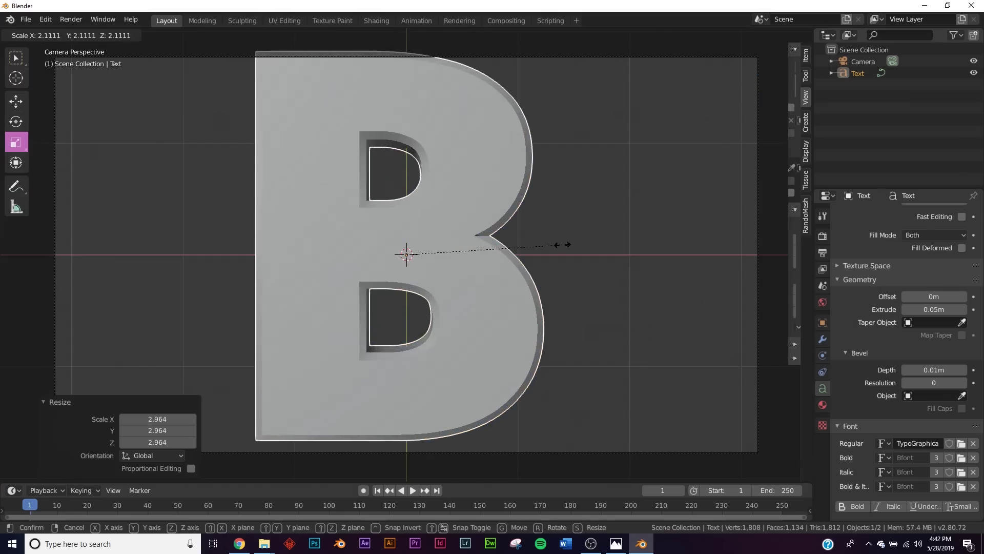
pyautogui.click(532, 257)
# Give the B a new material with Metallic at 1.000 and a dark grey base color
pyautogui.moveTo(532, 262); pyautogui.dragTo(520, 180, button='middle')
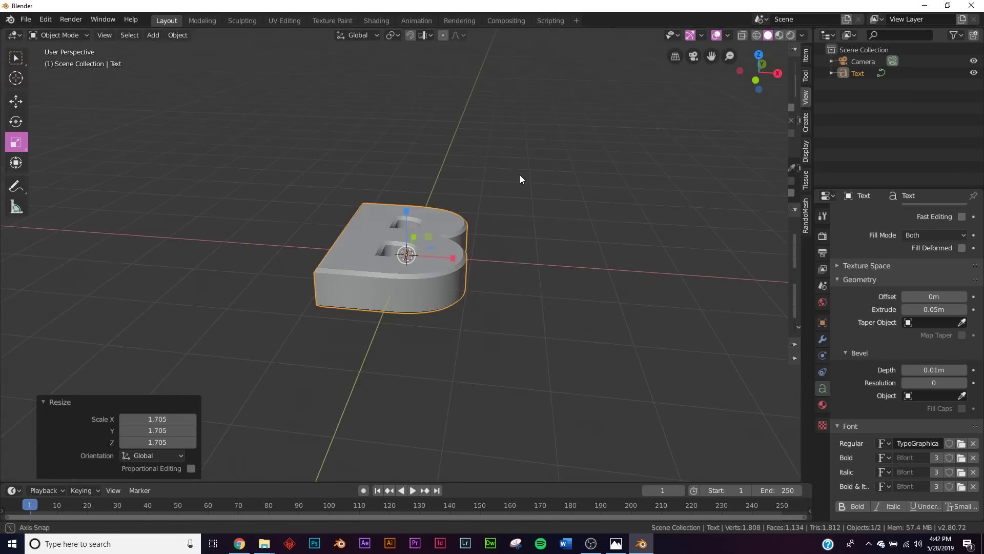
pyautogui.click(822, 404)
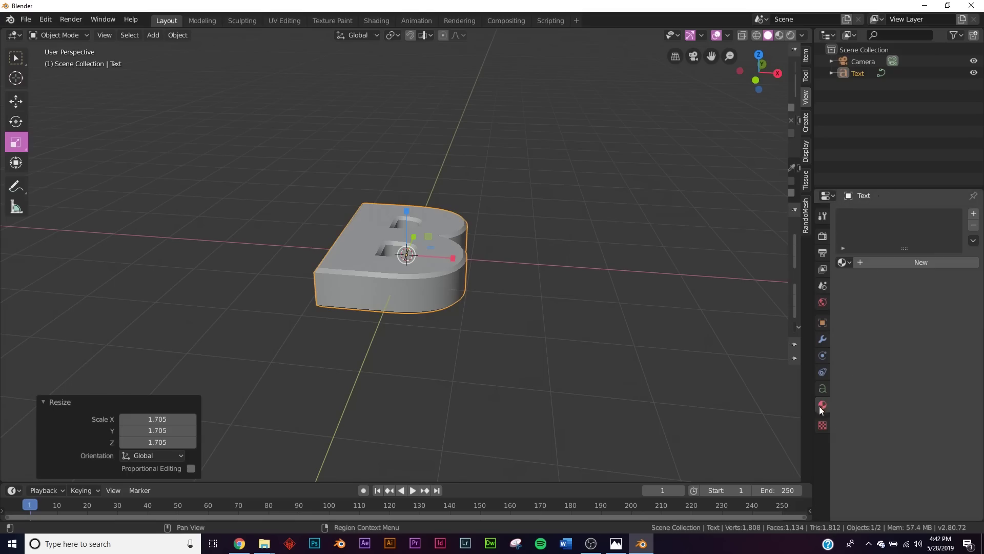
pyautogui.click(910, 261)
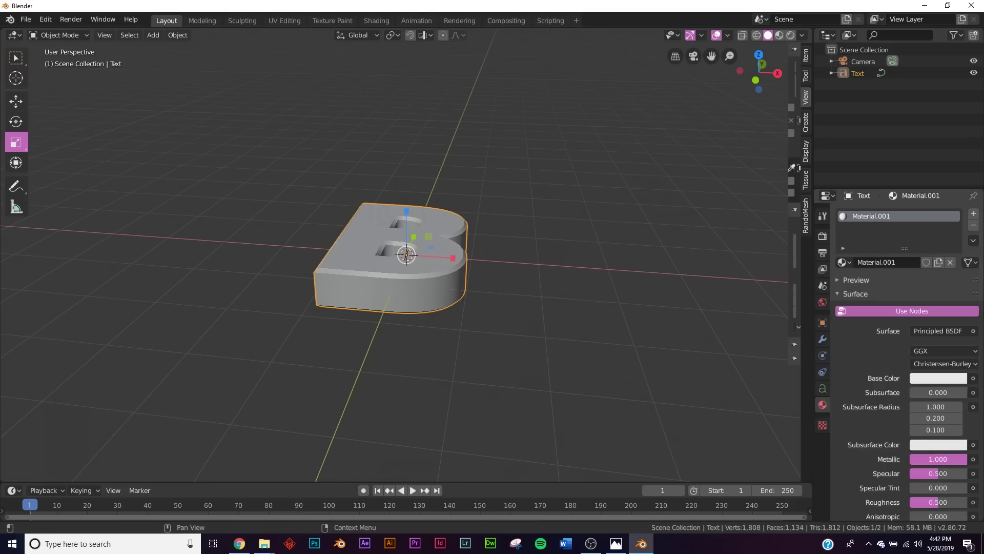
pyautogui.click(947, 379)
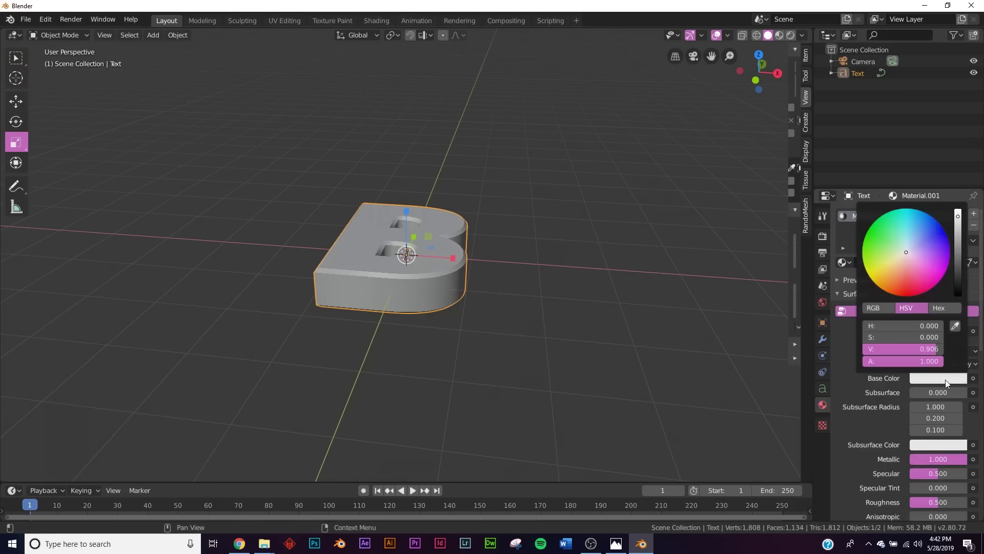
pyautogui.click(962, 262)
# Add an area light and move it about 1.07 m above the B, offset about -0.18 m in X and 0.36 m in Y
pyautogui.press('KP_0')
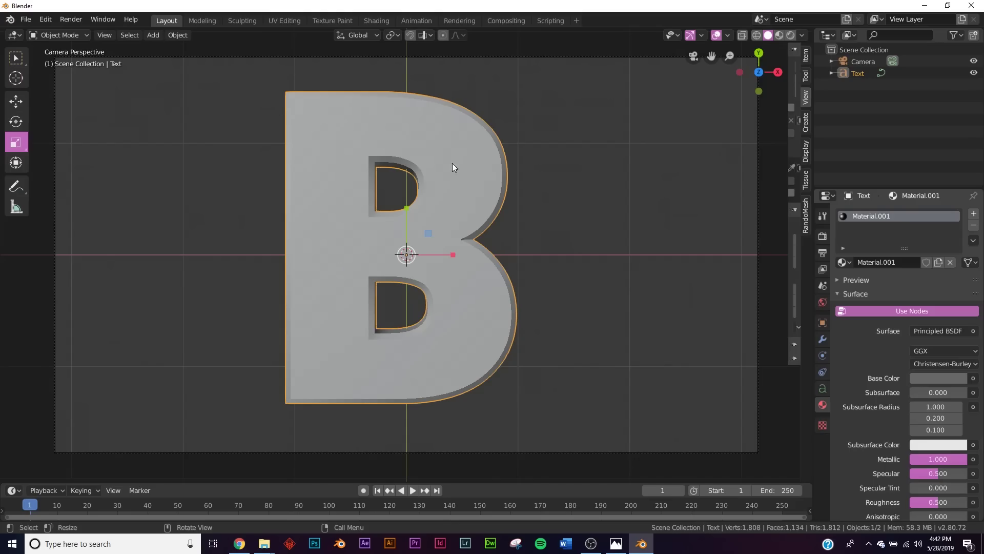
pyautogui.hotkey('shift', 'a')
pyautogui.moveTo(411, 256)
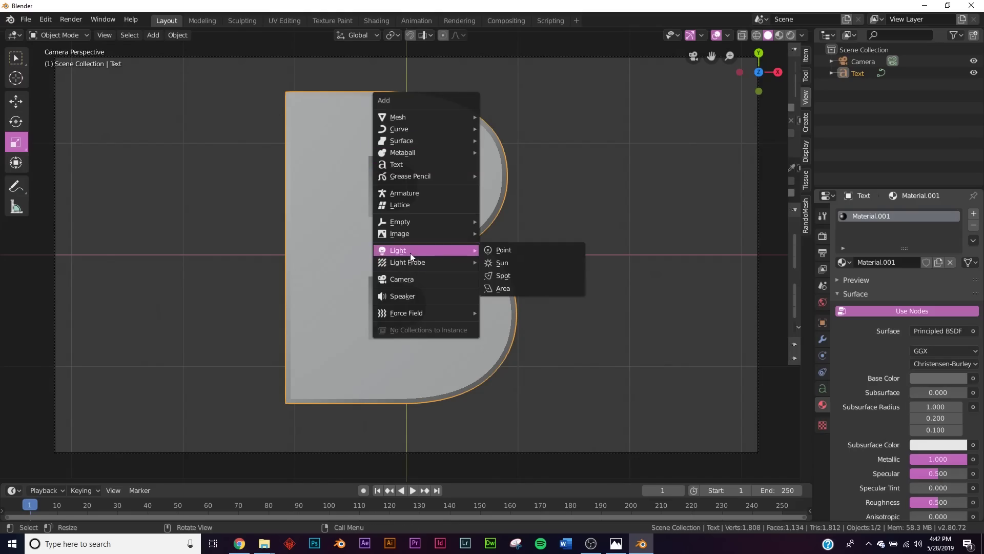
pyautogui.click(503, 288)
pyautogui.moveTo(505, 290); pyautogui.dragTo(501, 202, button='middle')
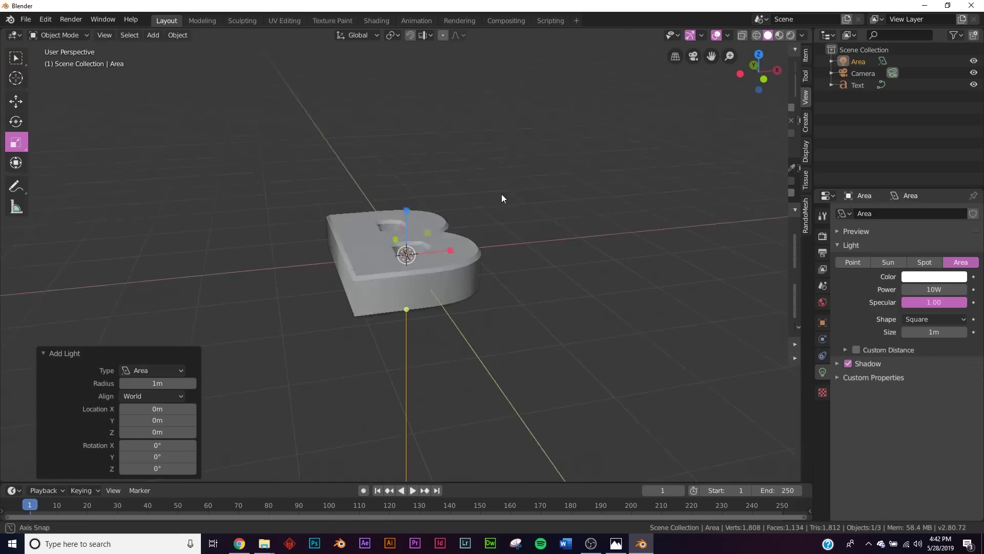
pyautogui.press('g')
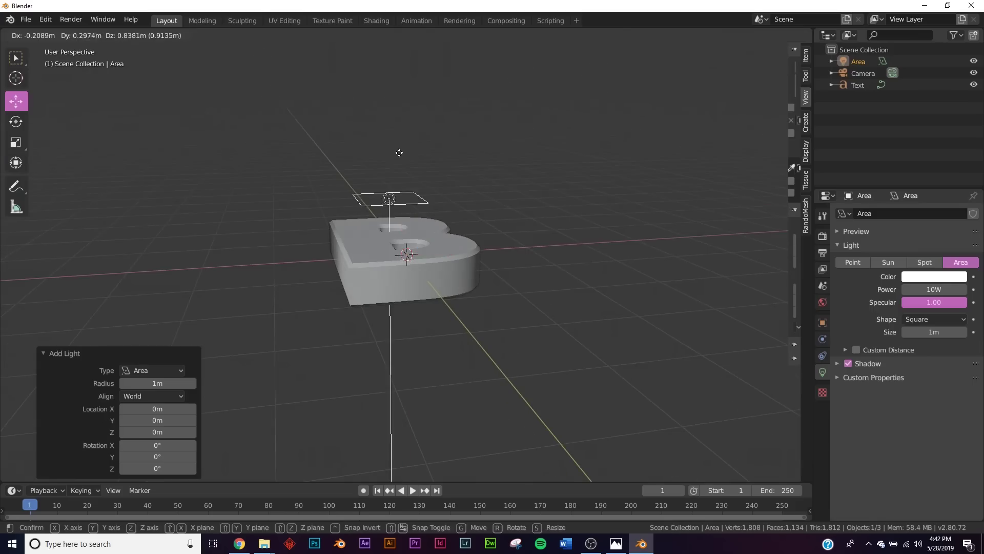
pyautogui.click(401, 139)
# Stretch the area light into a thin strip, scaling it about 5.955 along X and 0.127 along Y
pyautogui.moveTo(401, 139); pyautogui.dragTo(435, 280, button='middle')
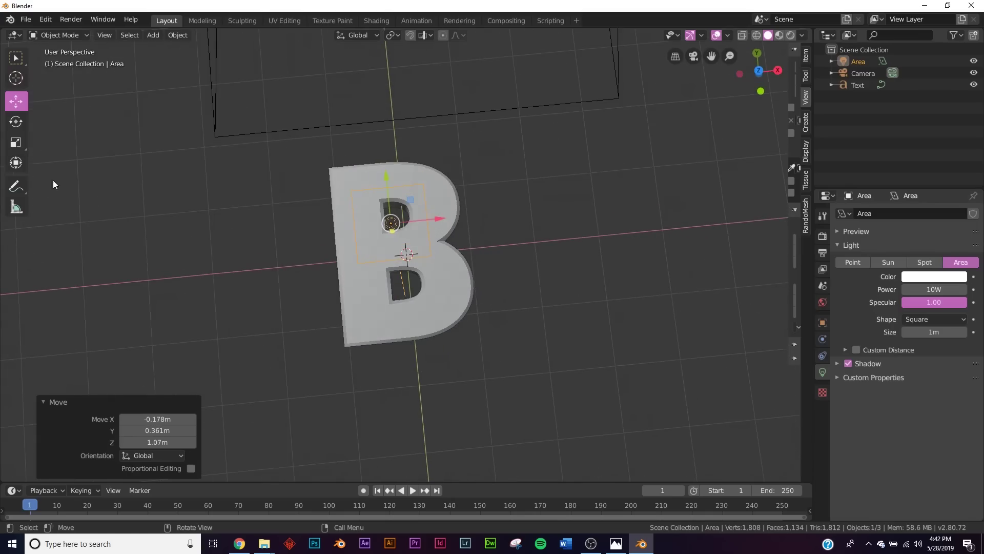
pyautogui.click(15, 142)
pyautogui.moveTo(455, 220); pyautogui.dragTo(549, 221)
pyautogui.hotkey('ctrl', 'z')
pyautogui.moveTo(441, 217); pyautogui.dragTo(632, 213)
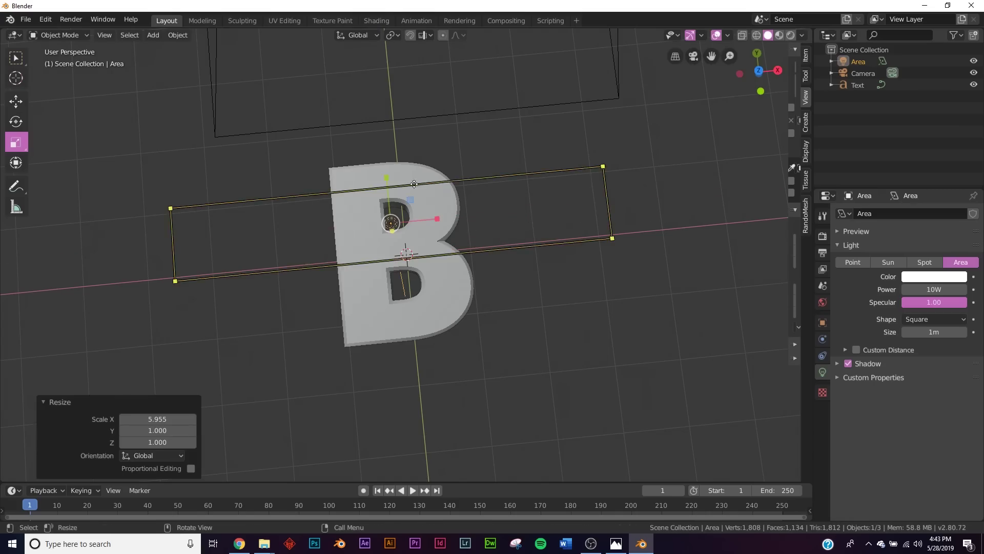
pyautogui.moveTo(391, 180); pyautogui.dragTo(397, 214)
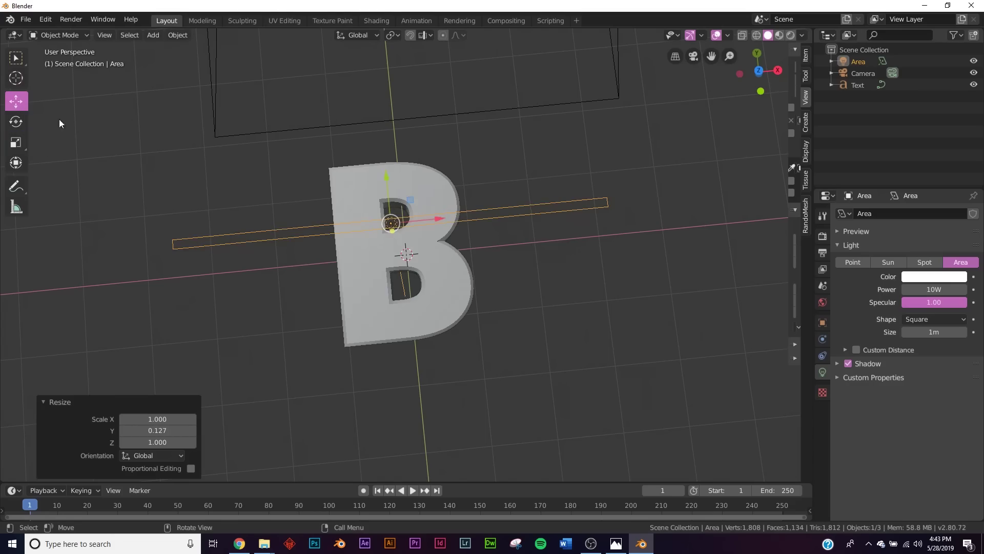
# Move the strip light about -0.452 m along Y and rotate it about -20.7° so it crosses the B diagonally
pyautogui.moveTo(385, 177); pyautogui.dragTo(398, 254)
pyautogui.press('r')
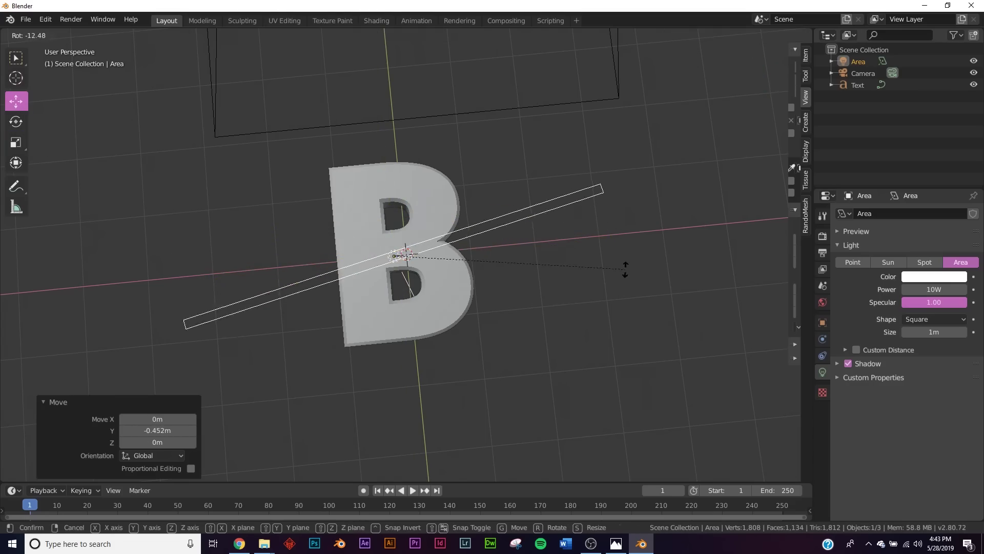
pyautogui.click(626, 237)
# Switch the render engine to Cycles with GPU Compute and preview the B in rendered shading
pyautogui.moveTo(536, 297); pyautogui.dragTo(523, 234, button='middle')
pyautogui.press('KP_0')
pyautogui.press('z')
pyautogui.press('8')
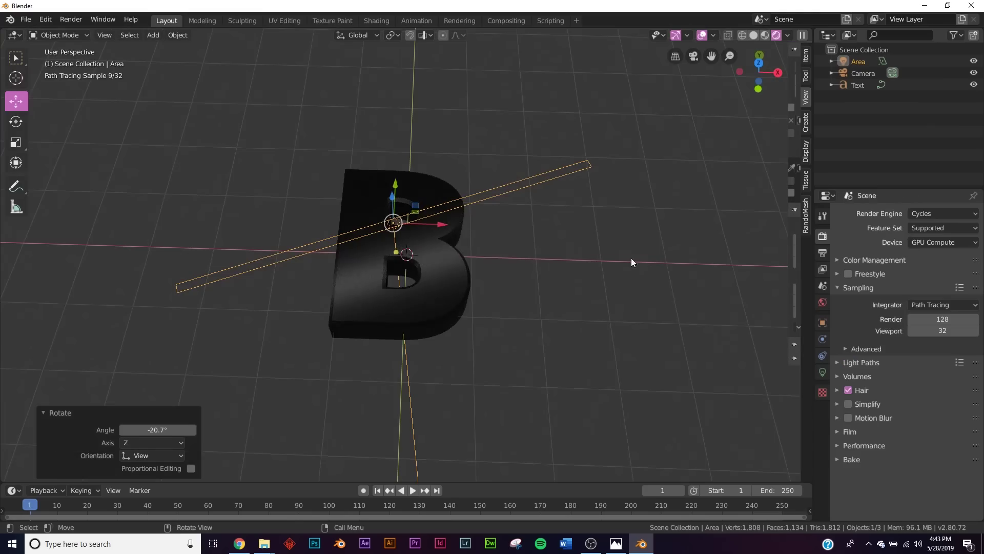
# Enable nodes on the strip light and set its emission strength to 100
pyautogui.click(823, 373)
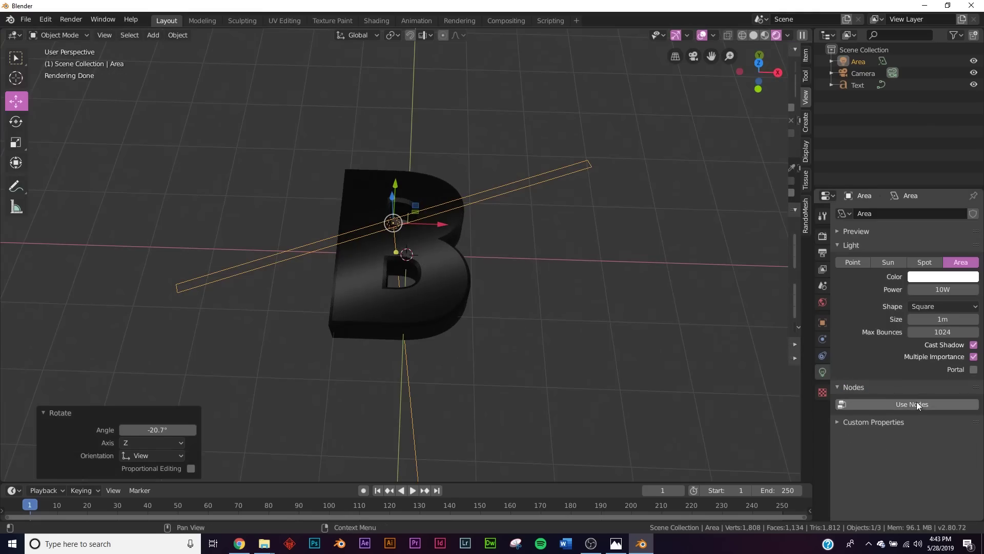
pyautogui.click(917, 402)
pyautogui.click(941, 436)
pyautogui.write('100')
pyautogui.press('Return')
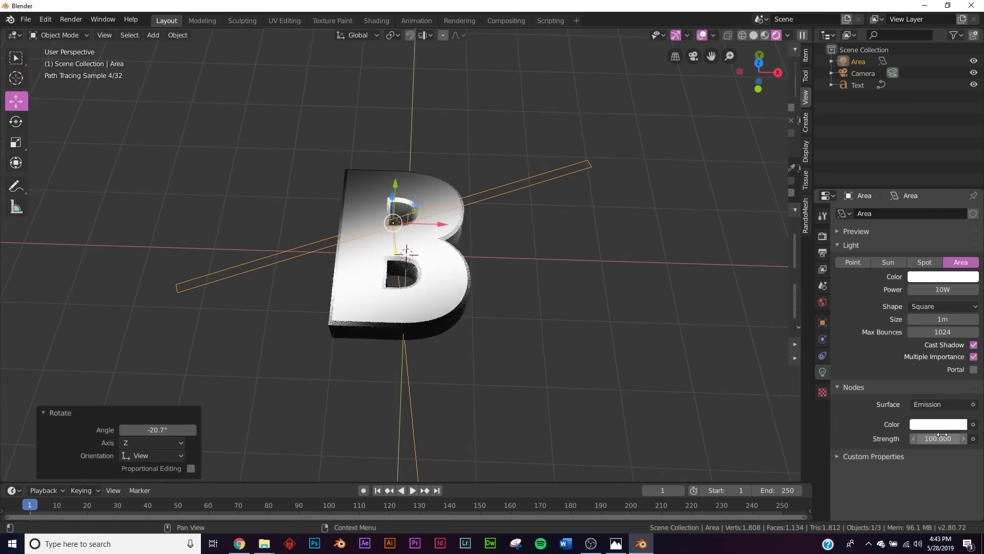
# Set the strip light's emission strength to 50 and return the viewport to solid shading
pyautogui.press('KP_0')
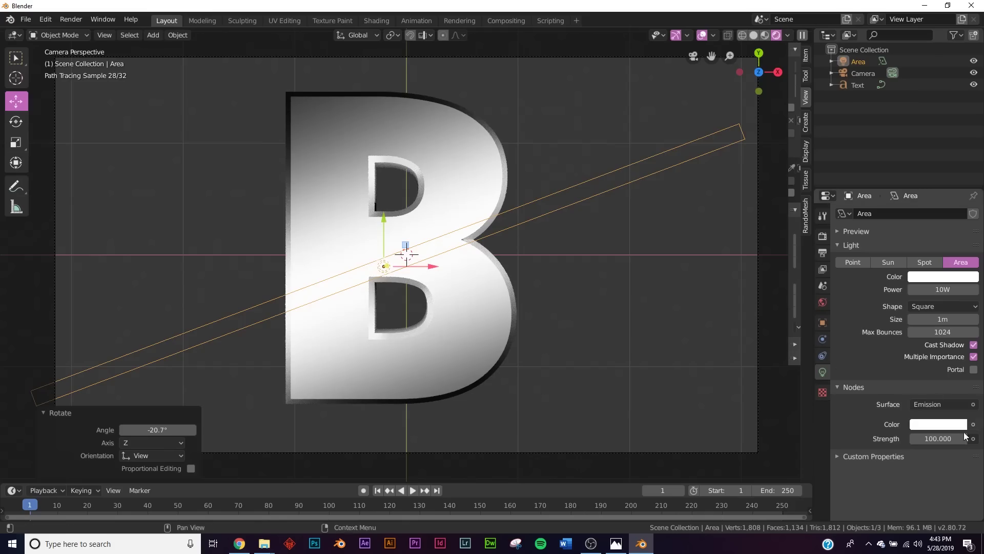
pyautogui.click(942, 436)
pyautogui.write('50')
pyautogui.press('Return')
pyautogui.press('z')
pyautogui.click(687, 321)
# Add a second area light and move it along the X axis beyond the B's rounded side
pyautogui.moveTo(543, 318); pyautogui.dragTo(516, 229, button='middle')
pyautogui.hotkey('shift', 'a')
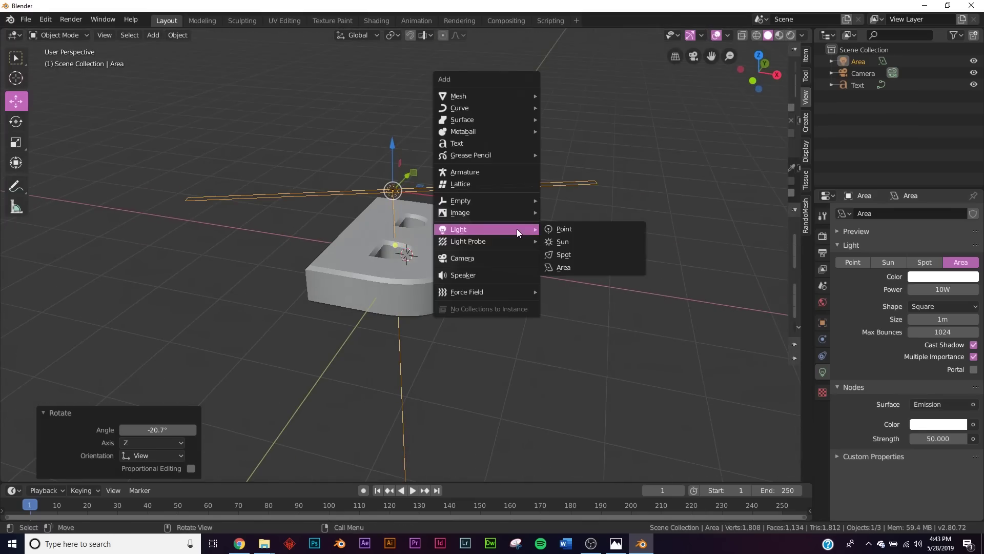
pyautogui.click(599, 269)
pyautogui.press('g')
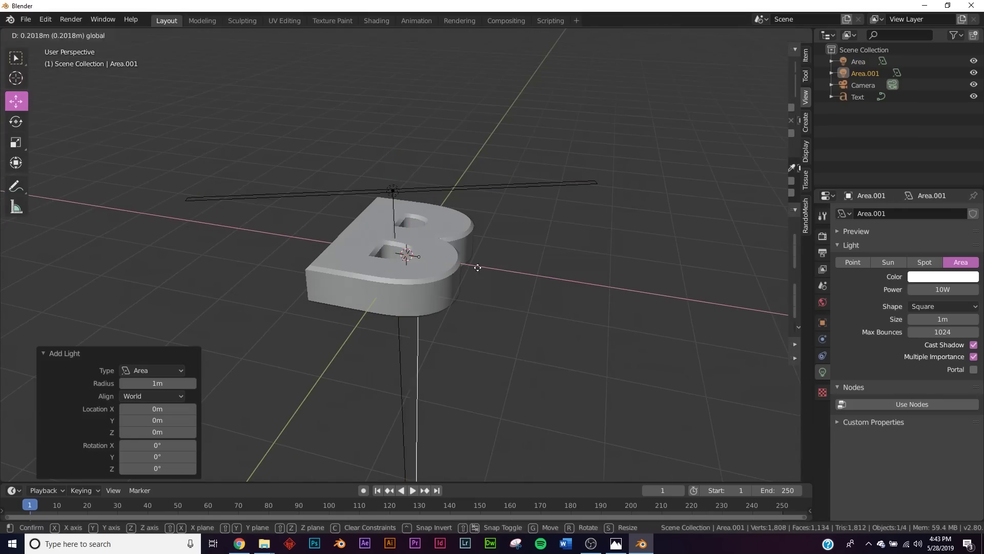
pyautogui.press('x')
pyautogui.click(618, 289)
# Enlarge the second area light to 1.24 m and reposition it along Y, including a shift of about -0.33 m
pyautogui.moveTo(619, 289); pyautogui.dragTo(529, 308, button='middle')
pyautogui.press('g')
pyautogui.press('y')
pyautogui.click(523, 374)
pyautogui.moveTo(498, 403); pyautogui.dragTo(520, 409)
pyautogui.moveTo(512, 443); pyautogui.dragTo(521, 453)
# Rotate the second area light upright with a trackball rotation of about 72.8° and -8.59° and level it beside the B
pyautogui.moveTo(522, 453); pyautogui.dragTo(507, 371, button='middle')
pyautogui.press('r')
pyautogui.press('r')
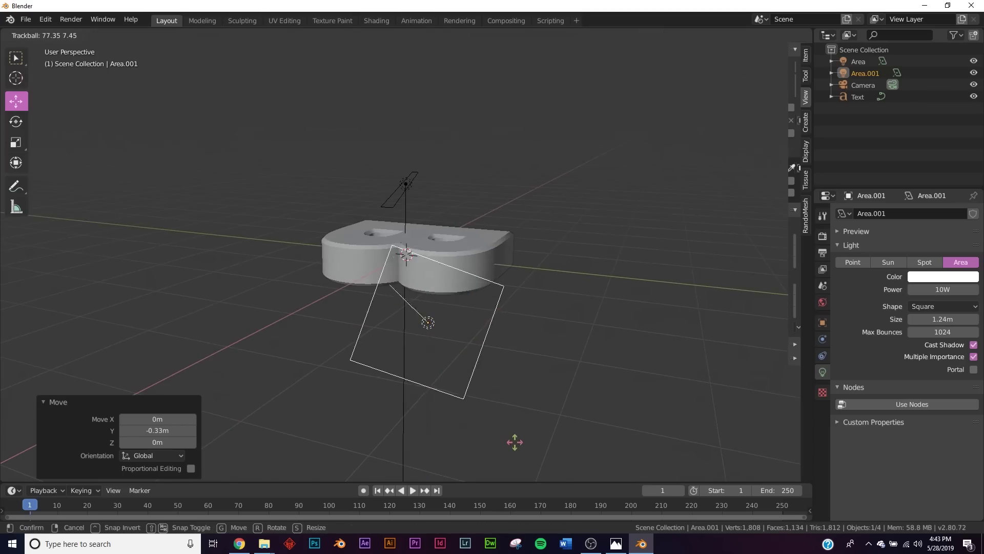
pyautogui.click(499, 437)
pyautogui.press('r')
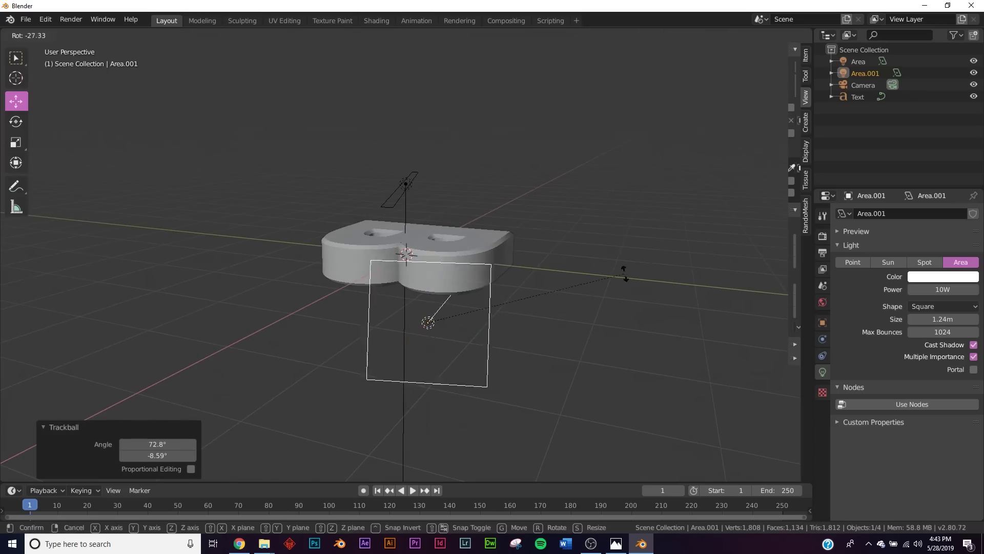
pyautogui.click(623, 276)
# Raise the second light, shift it about 0.616 m along Y, and refine its tilt with a final rotation of about -7.77°
pyautogui.moveTo(430, 305); pyautogui.dragTo(431, 264)
pyautogui.moveTo(485, 289); pyautogui.dragTo(543, 297)
pyautogui.moveTo(554, 297); pyautogui.dragTo(580, 350, button='middle')
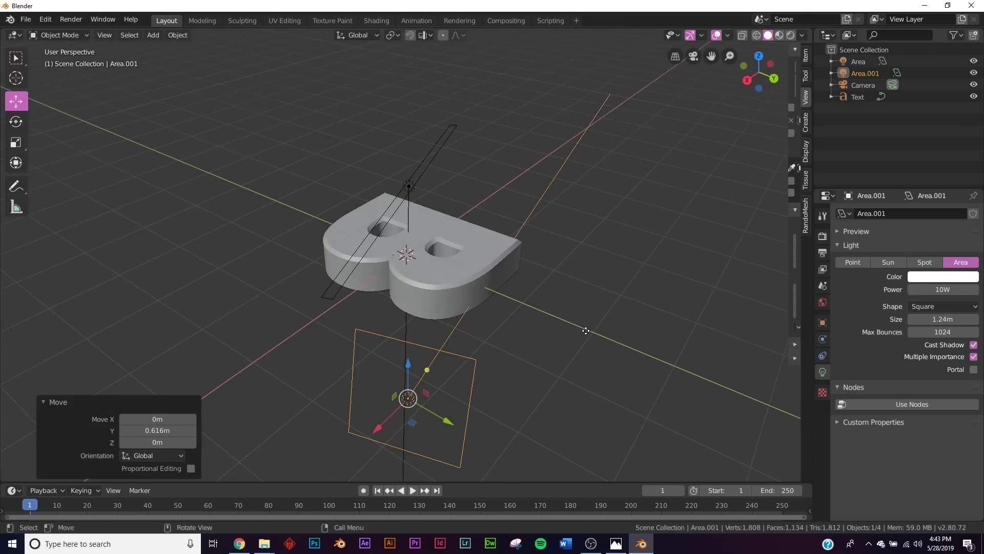
pyautogui.press('r')
pyautogui.press('r')
pyautogui.click(591, 354)
pyautogui.press('r')
pyautogui.click(588, 337)
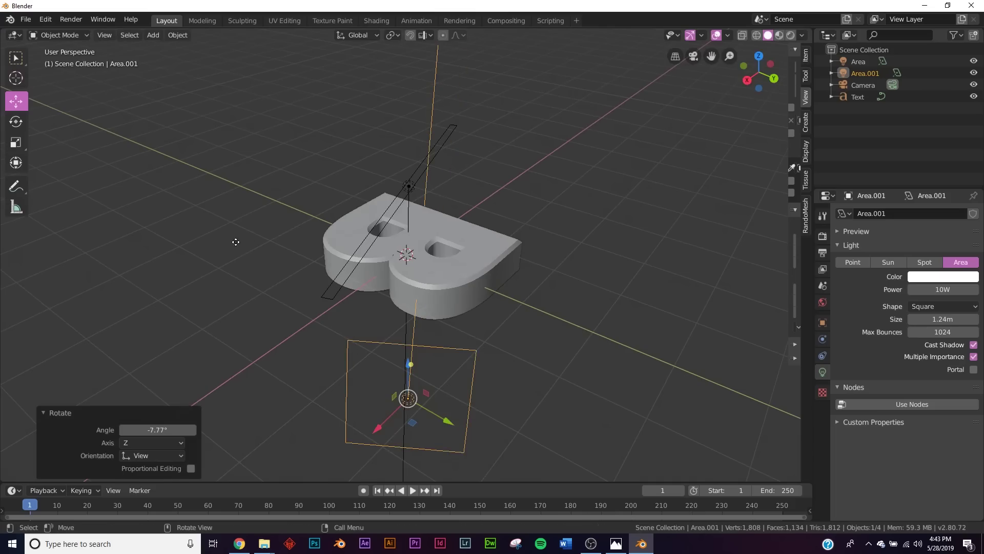
# Reshape the second light into a long thin strip with size 2.65 m, scaling Y by about 2.714 and Z by 0.452 and 0.145
pyautogui.click(16, 142)
pyautogui.moveTo(410, 360); pyautogui.dragTo(410, 381)
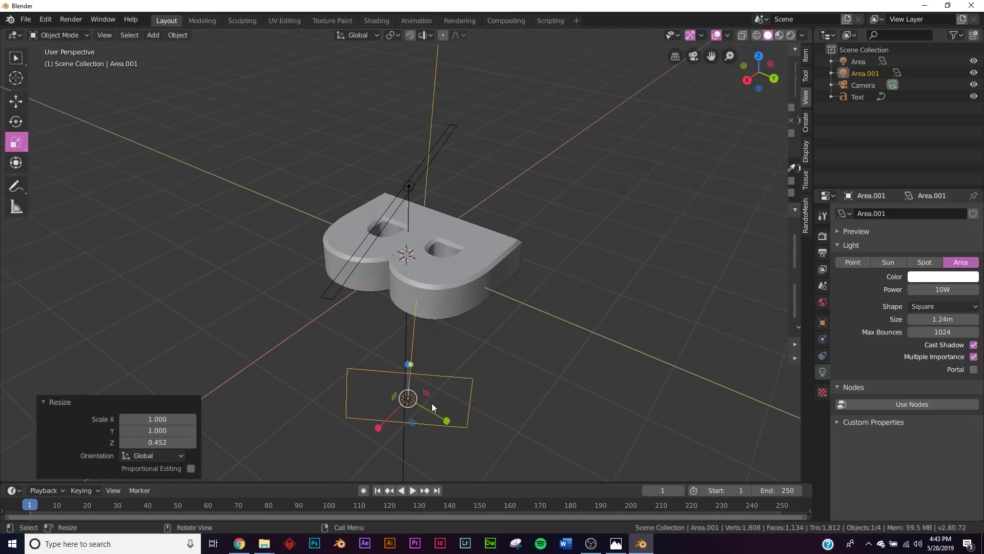
pyautogui.moveTo(454, 425); pyautogui.dragTo(529, 436)
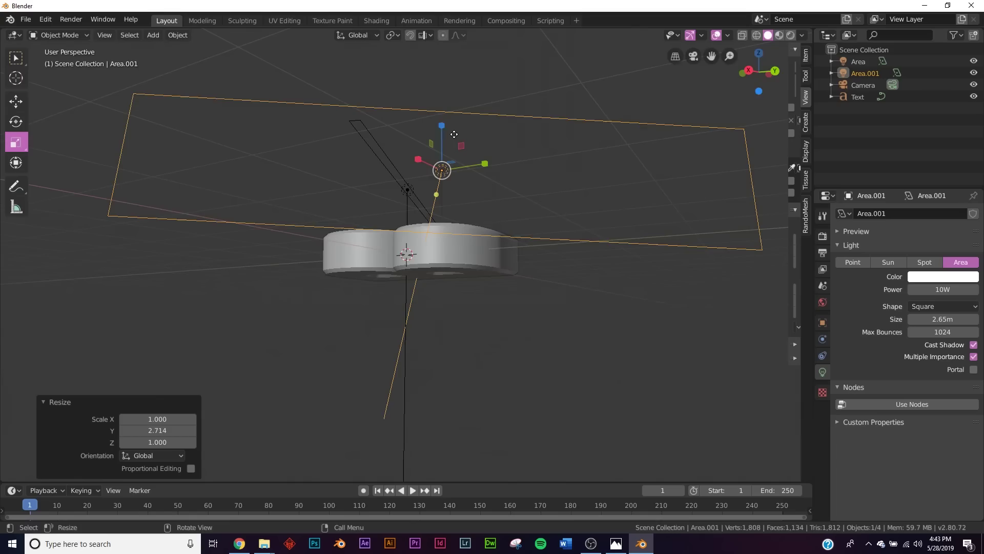
pyautogui.moveTo(441, 128); pyautogui.dragTo(440, 163)
pyautogui.moveTo(457, 166); pyautogui.dragTo(487, 205, button='middle')
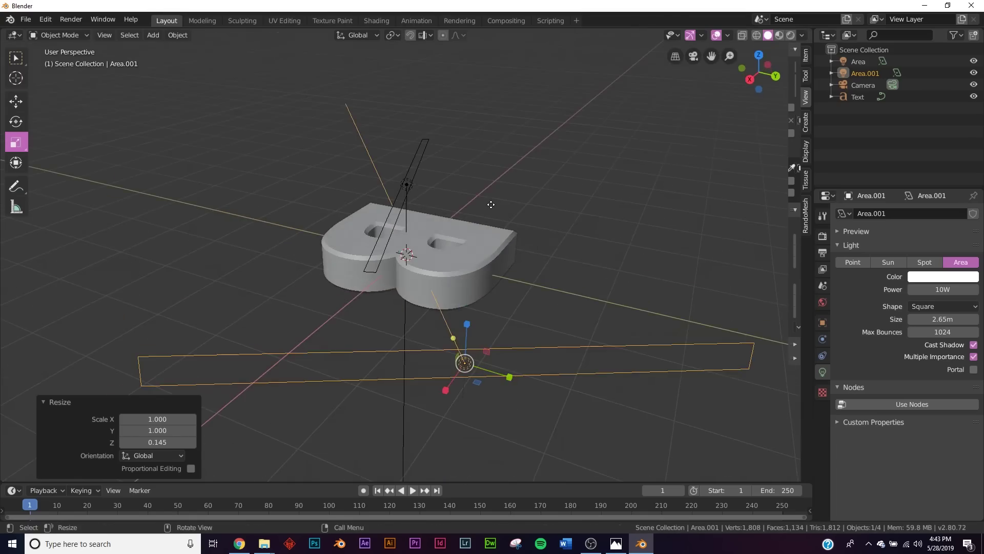
# Color the second area light red and enable its nodes with an emission strength of 100
pyautogui.press('KP_0')
pyautogui.click(956, 275)
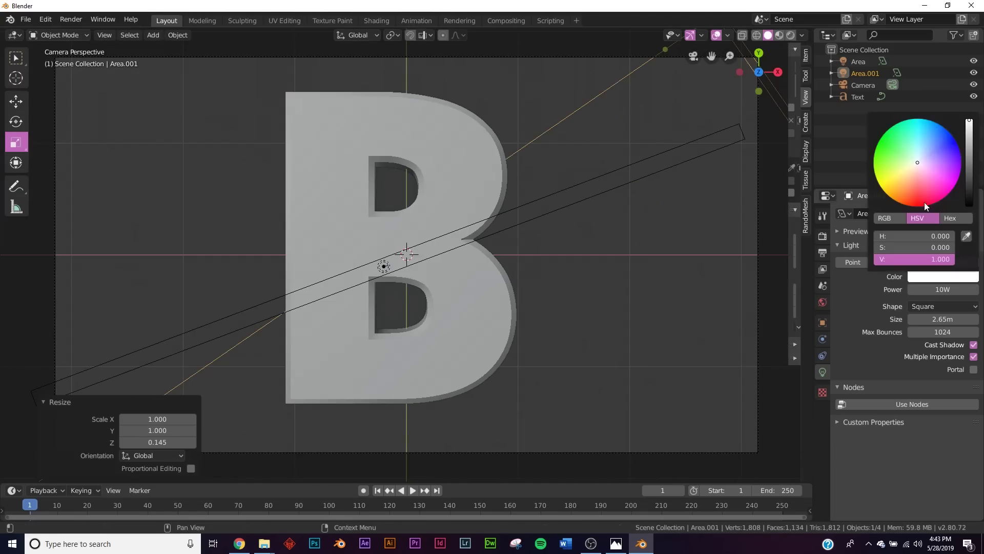
pyautogui.click(914, 209)
pyautogui.click(907, 404)
pyautogui.click(944, 438)
pyautogui.write('100')
pyautogui.press('Return')
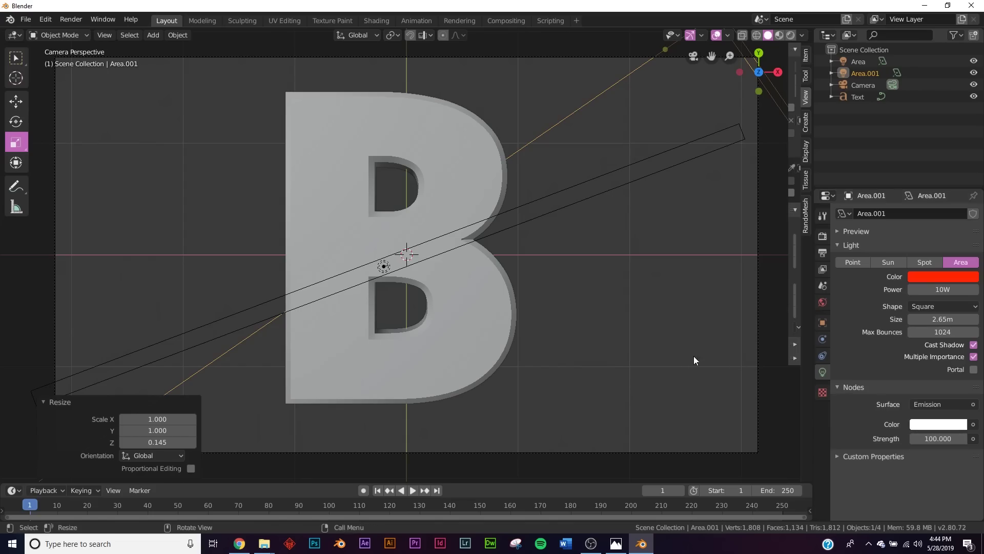
# Preview the scene rendered and set the red strip light's emission strength to 300
pyautogui.press('z')
pyautogui.click(549, 313)
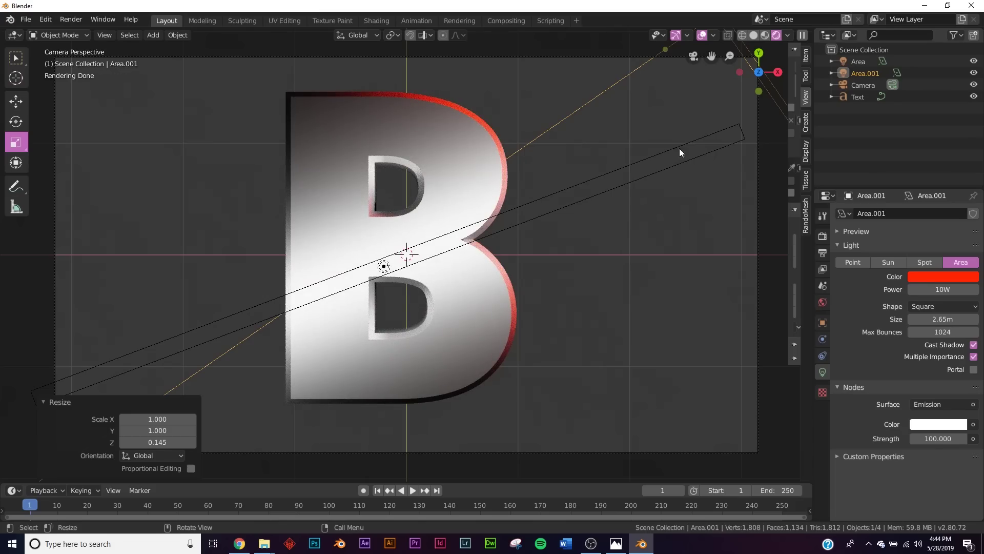
pyautogui.click(939, 439)
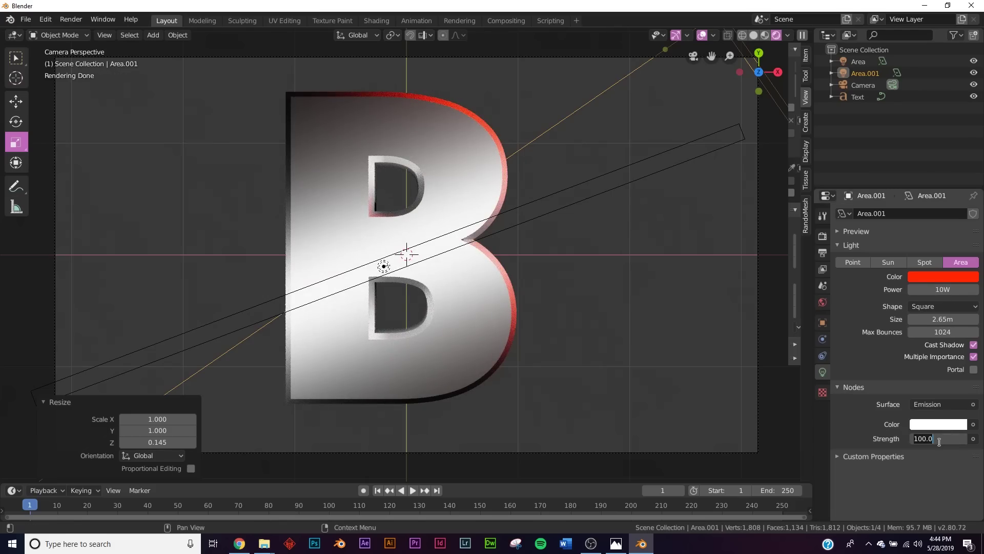
pyautogui.write('300')
pyautogui.press('Return')
# Duplicate the red strip light and place the copy on the opposite side of the B, moving it -4.19 m along Y
pyautogui.press('z')
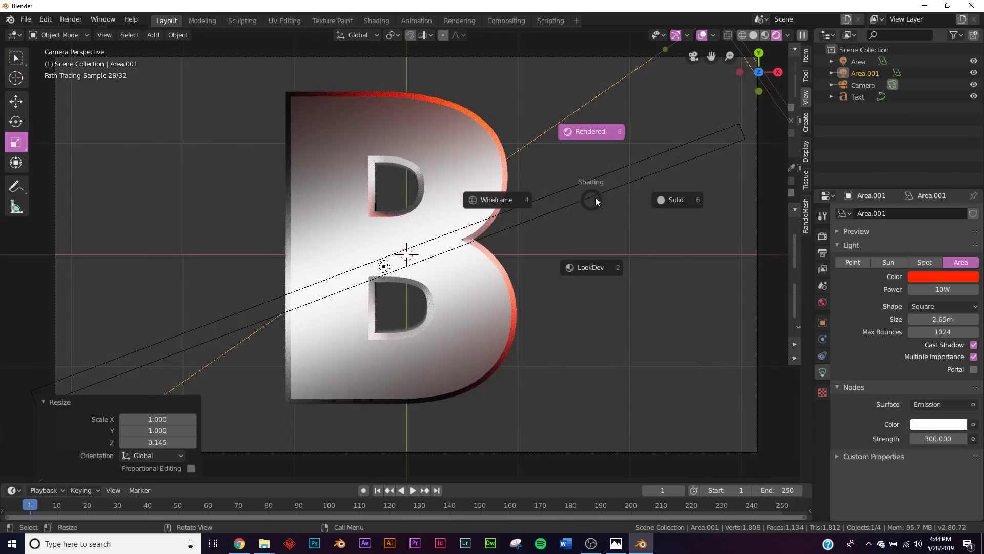
pyautogui.click(651, 204)
pyautogui.moveTo(651, 204); pyautogui.dragTo(620, 192, button='middle')
pyautogui.scroll(-2, 618, 215)
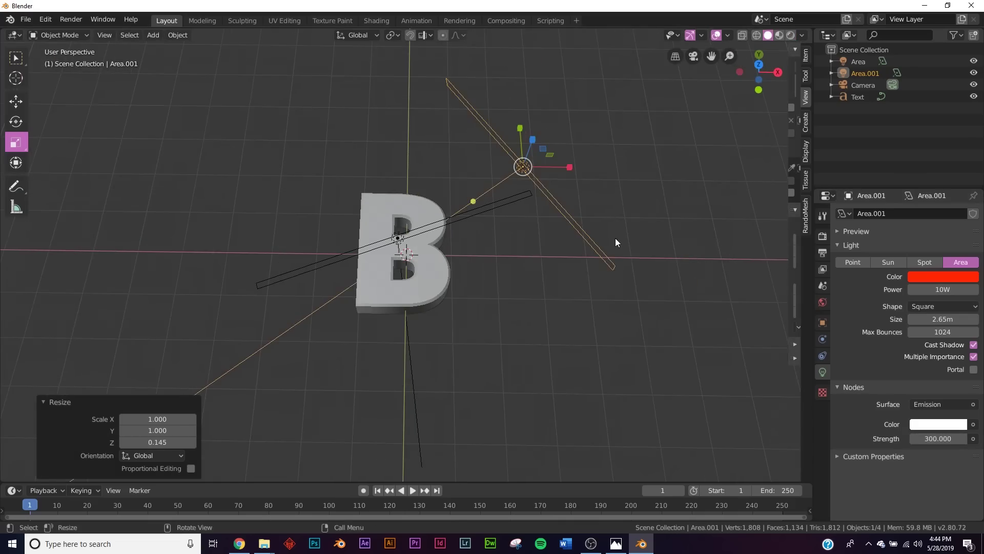
pyautogui.hotkey('shift', 'd')
pyautogui.rightClick(617, 296)
pyautogui.click(16, 101)
pyautogui.moveTo(546, 165); pyautogui.dragTo(297, 163)
pyautogui.moveTo(277, 124); pyautogui.dragTo(291, 328)
# Rotate the duplicated strip light to face the B and raise it about 0.292 m along Z
pyautogui.moveTo(292, 329); pyautogui.dragTo(378, 255, button='middle')
pyautogui.press('r')
pyautogui.press('r')
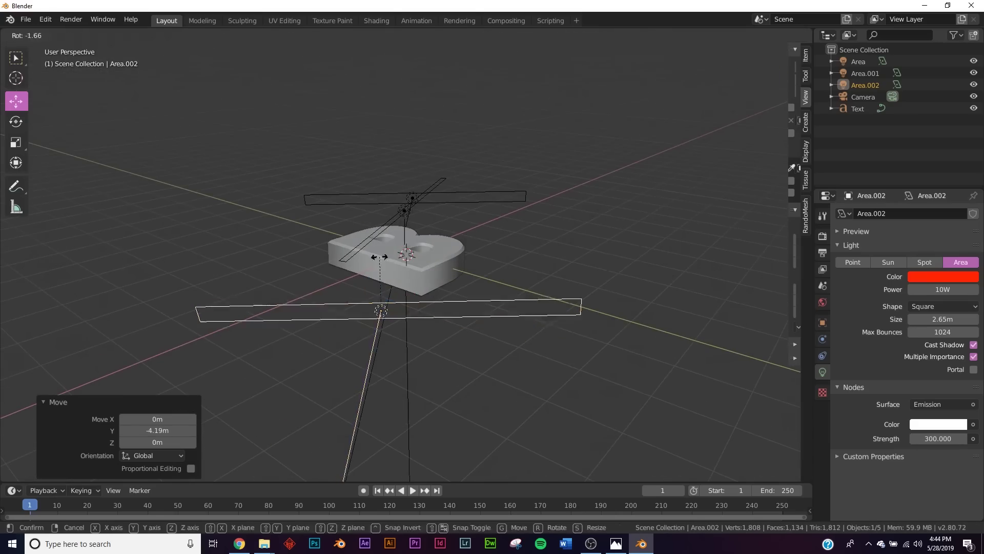
pyautogui.click(389, 376)
pyautogui.press('r')
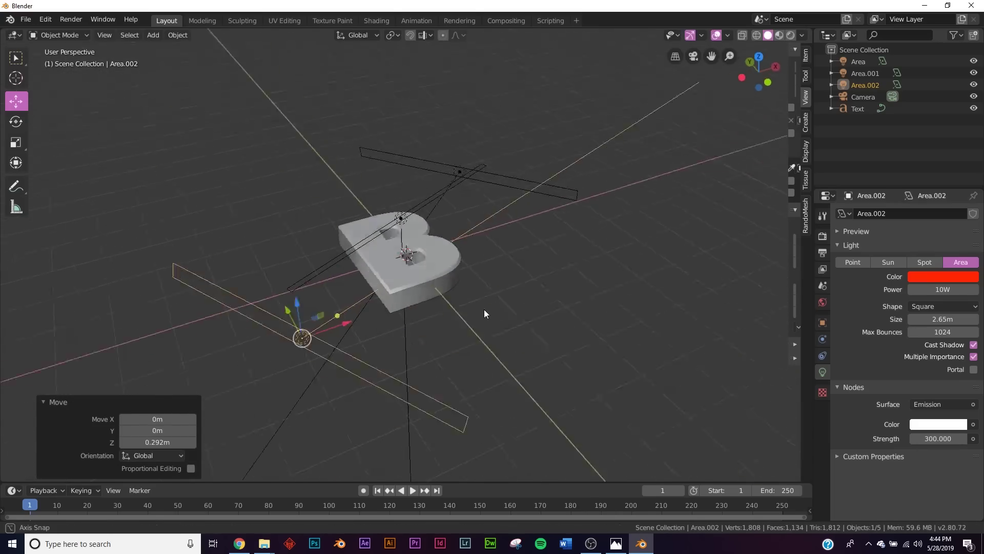
pyautogui.moveTo(484, 310); pyautogui.dragTo(445, 338, button='middle')
# Color the duplicated strip light bright blue and preview the B rendered through the camera
pyautogui.press('KP_0')
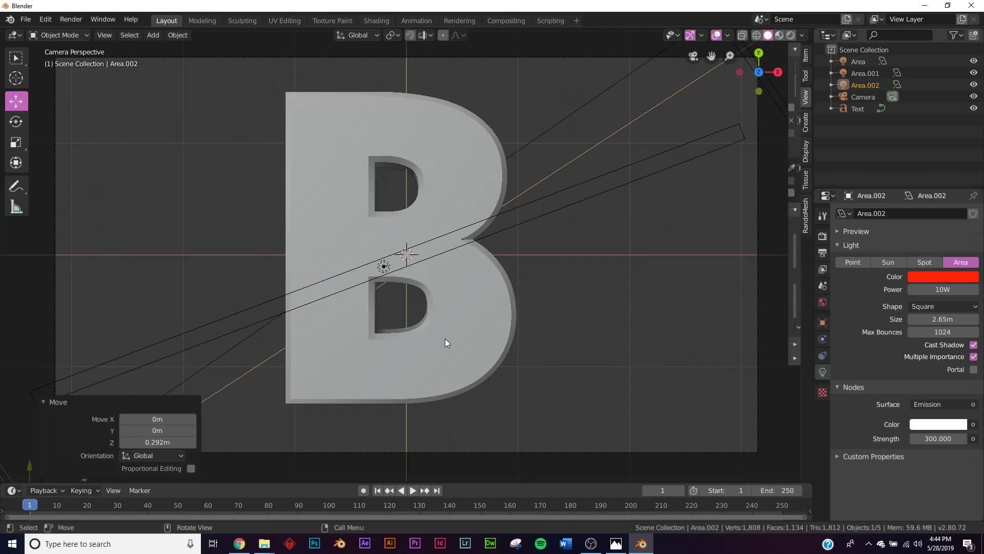
pyautogui.click(950, 278)
pyautogui.click(932, 154)
pyautogui.press('z')
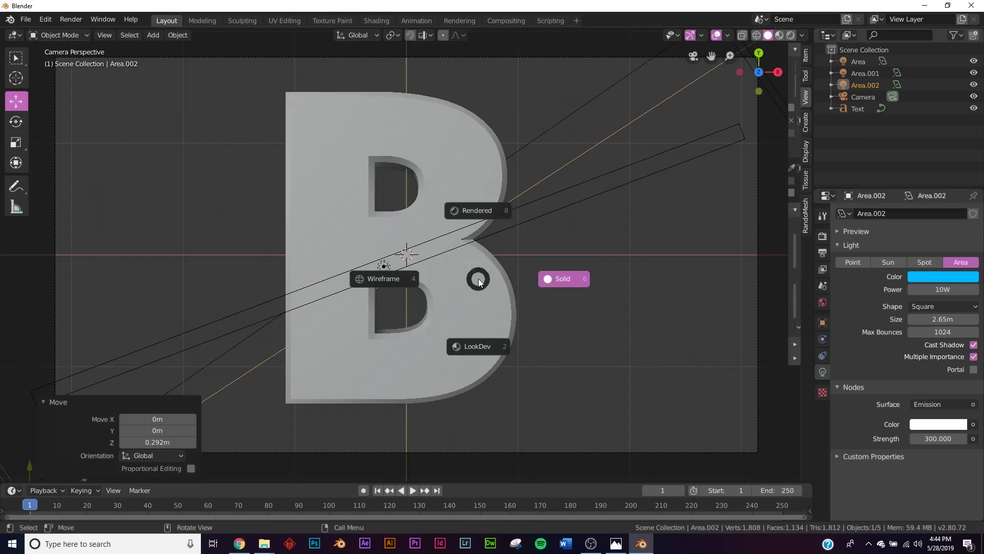
pyautogui.click(614, 287)
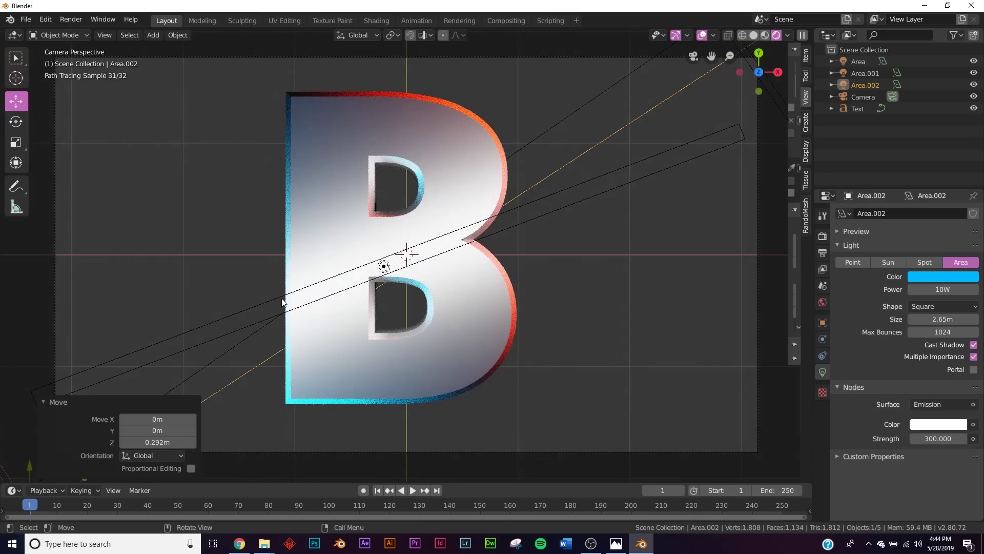
# Set the world background color to black
pyautogui.click(823, 302)
pyautogui.click(938, 282)
pyautogui.moveTo(955, 185); pyautogui.dragTo(957, 200)
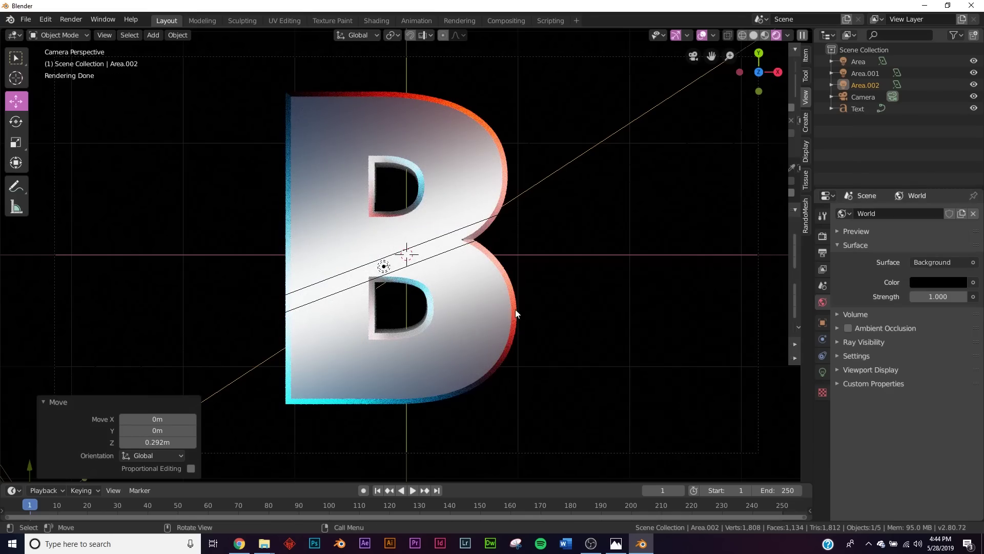
# Darken the gray base color of the letter B's metallic material slightly
pyautogui.click(472, 321)
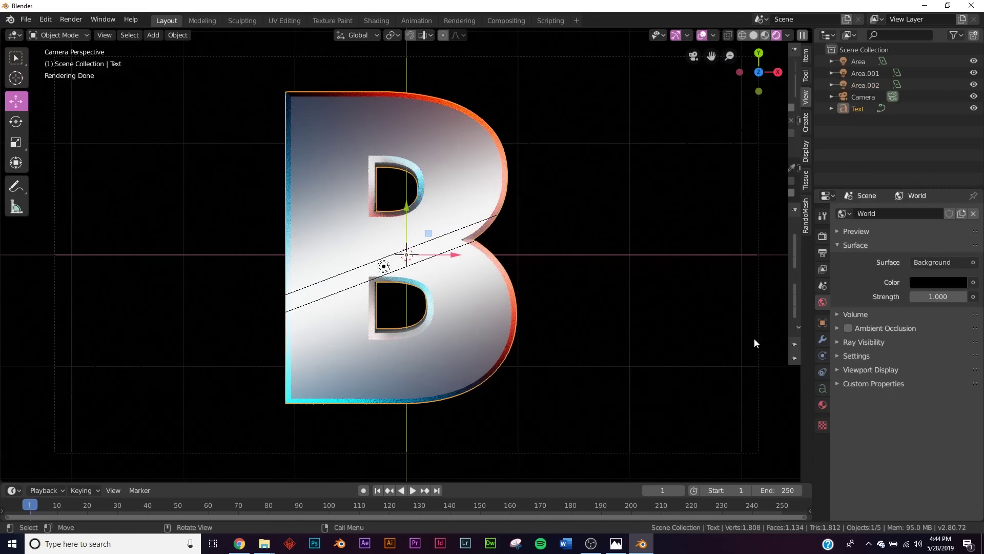
pyautogui.click(823, 404)
pyautogui.click(935, 360)
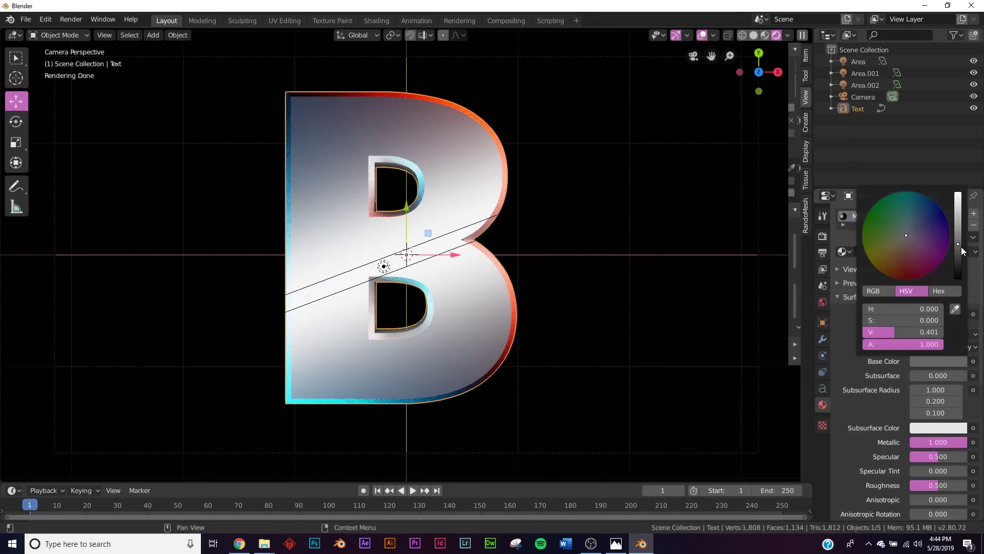
pyautogui.moveTo(962, 247); pyautogui.dragTo(961, 251)
pyautogui.click(643, 272)
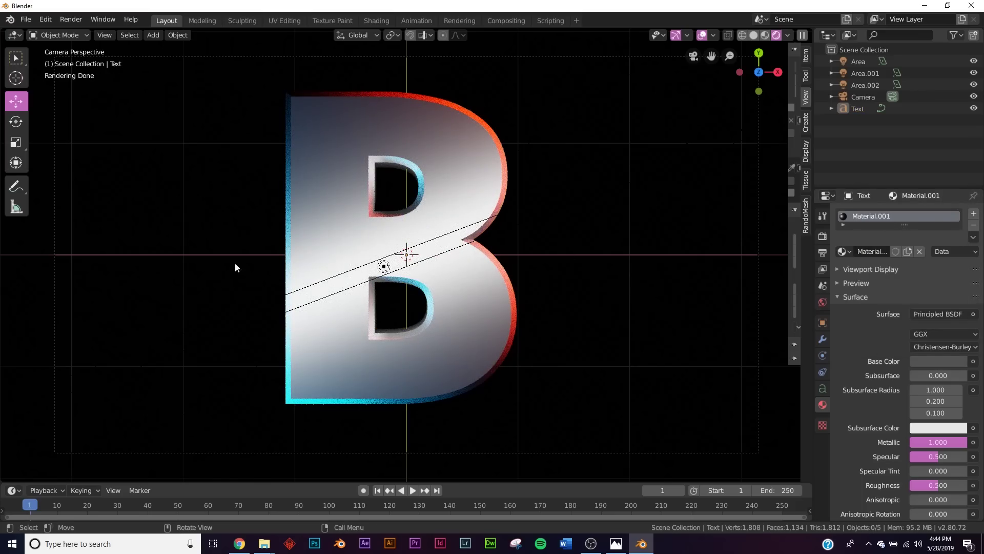
# Open the letter B's material in the Shading workspace and view the letter through the camera
pyautogui.click(432, 136)
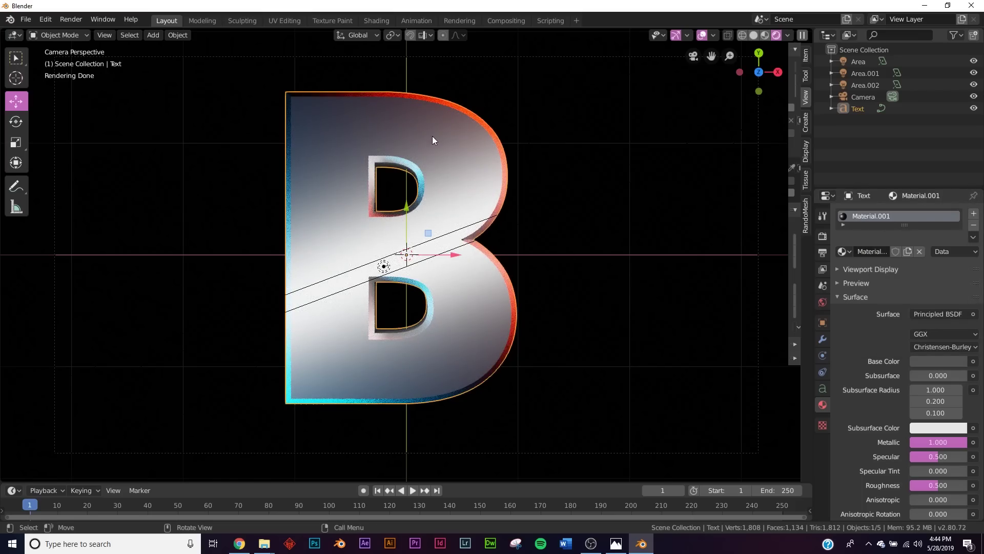
pyautogui.click(387, 23)
pyautogui.press('KP_0')
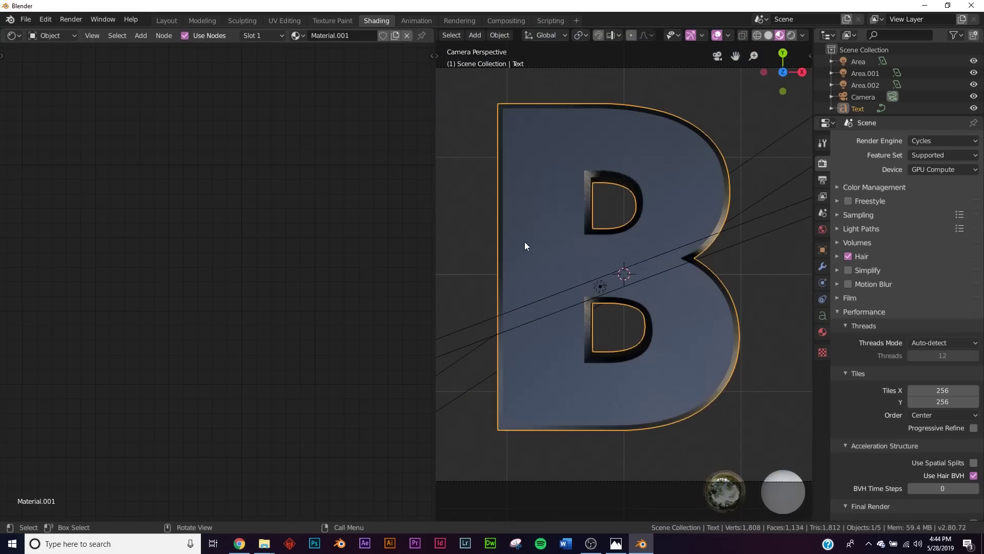
pyautogui.press('z')
pyautogui.click(582, 355)
pyautogui.click(463, 177)
pyautogui.click(576, 155)
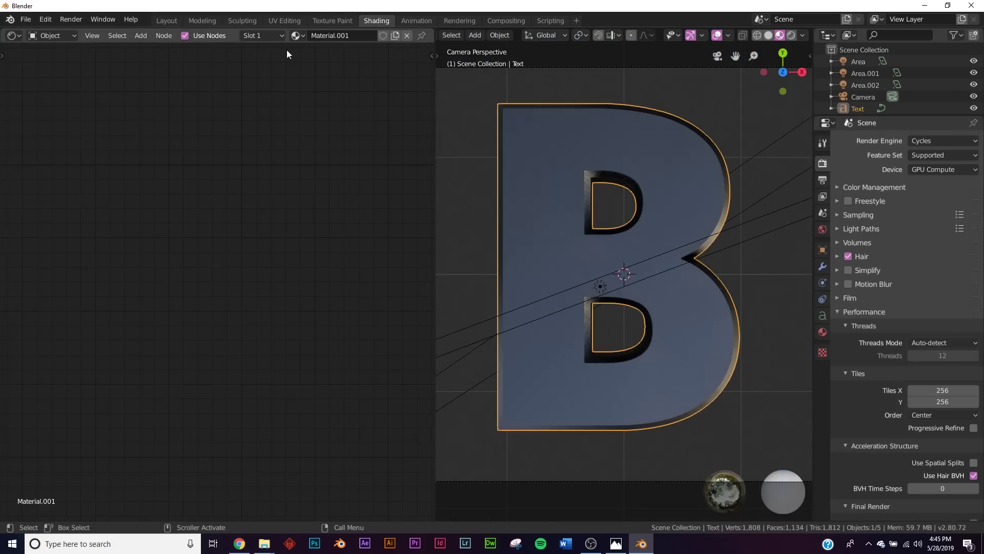
# Add a ColorRamp node and connect its Color output to the Roughness of the Principled shader
pyautogui.moveTo(404, 73); pyautogui.dragTo(150, 225, button='middle')
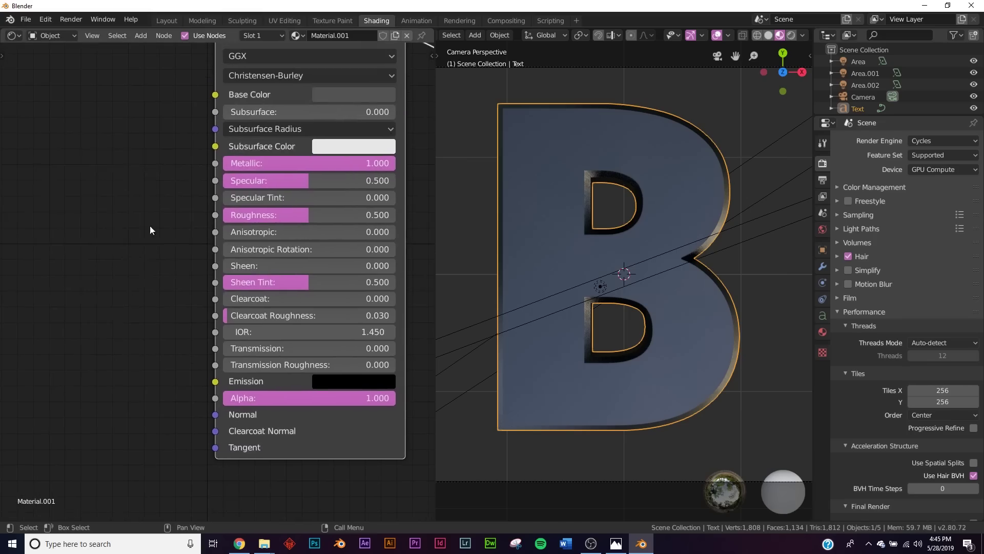
pyautogui.hotkey('shift', 'a')
pyautogui.click(126, 168)
pyautogui.write('col')
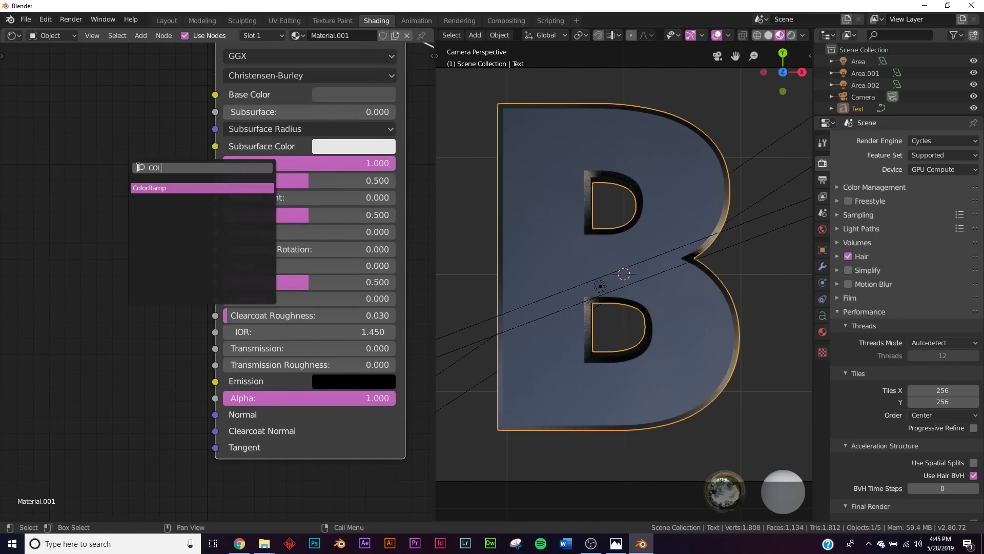
pyautogui.press('Return')
pyautogui.moveTo(168, 228); pyautogui.dragTo(214, 215)
# Add a Noise Texture node and connect its Color output to the ColorRamp's Fac input
pyautogui.moveTo(15, 280); pyautogui.dragTo(231, 247, button='middle')
pyautogui.hotkey('shift', 'a')
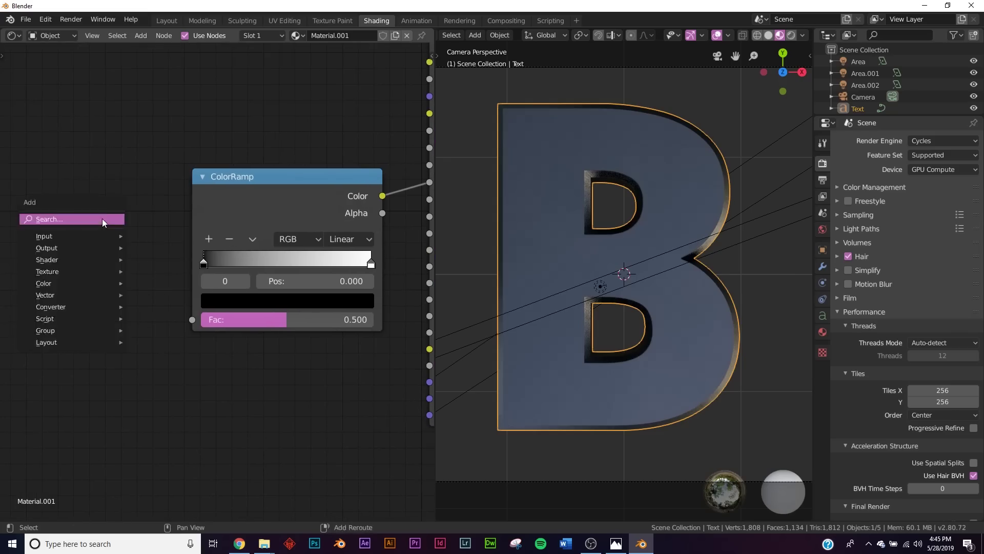
pyautogui.click(102, 219)
pyautogui.write('NOI')
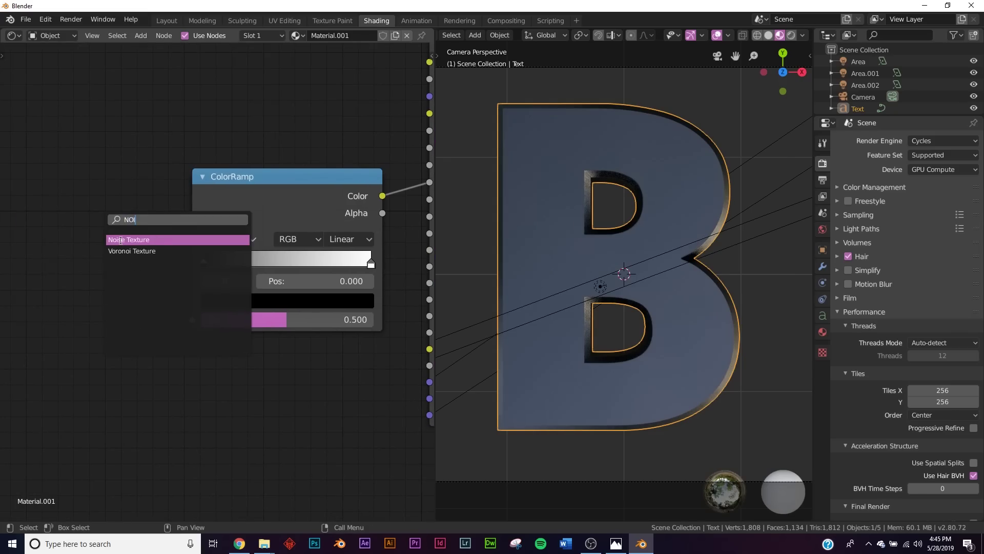
pyautogui.click(120, 240)
pyautogui.moveTo(112, 281); pyautogui.dragTo(194, 320)
# Set the noise distortion to 3.2 and scale to 7.1, and preview the B rendered
pyautogui.moveTo(128, 327); pyautogui.dragTo(165, 285, button='middle')
pyautogui.moveTo(92, 324); pyautogui.dragTo(123, 324)
pyautogui.moveTo(92, 292); pyautogui.dragTo(114, 292)
pyautogui.scroll(-5, 717, 245)
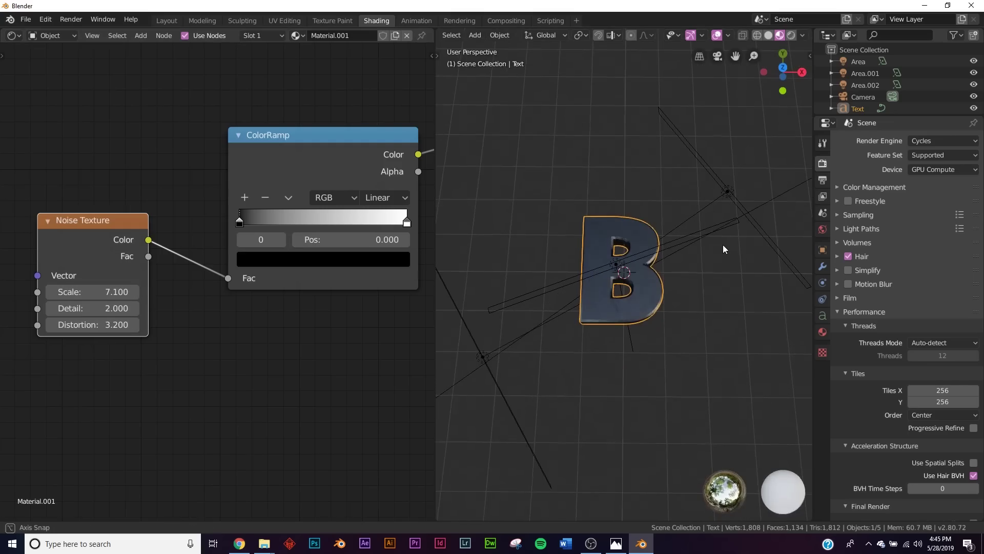
pyautogui.scroll(8, 715, 251)
pyautogui.press('z')
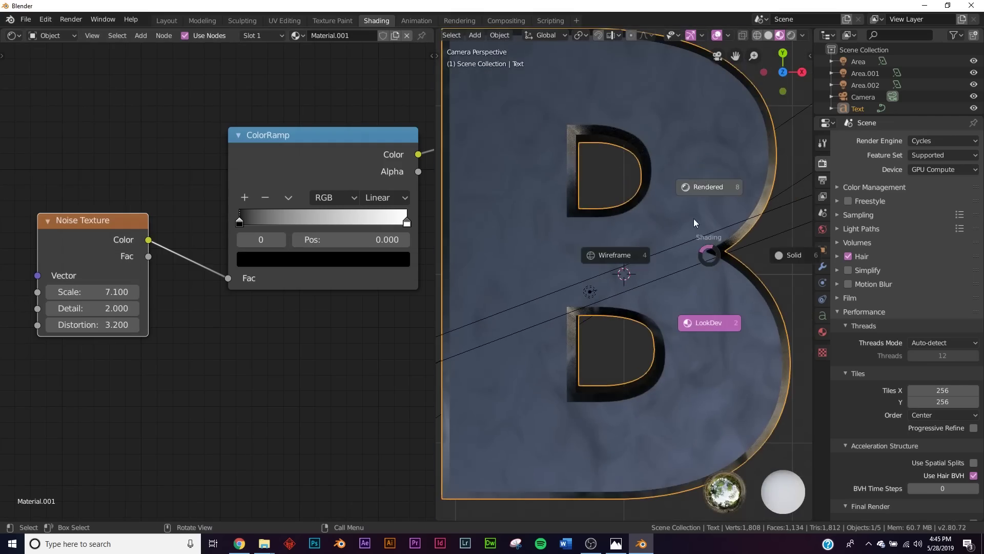
pyautogui.click(694, 219)
pyautogui.scroll(-1, 713, 433)
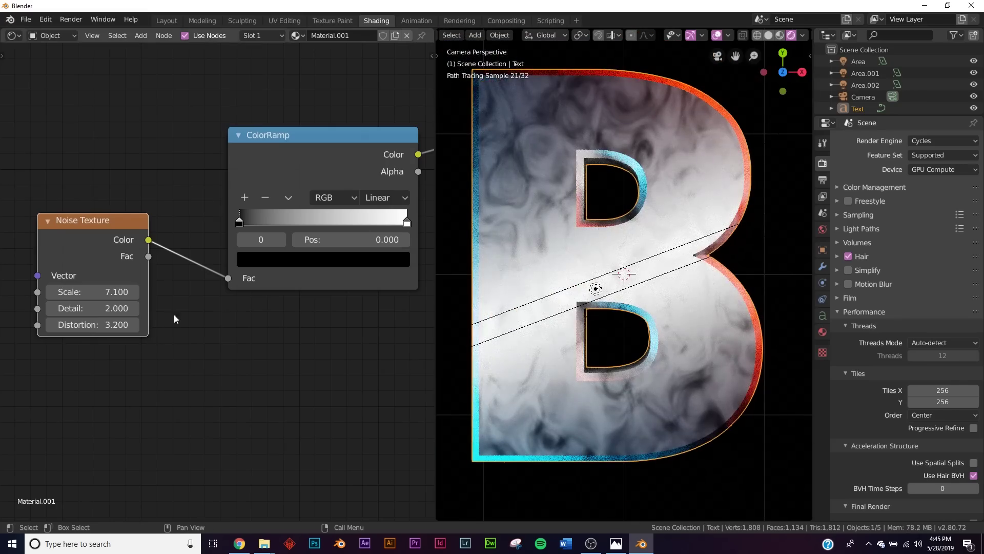
# Reduce the noise distortion to 1.0 and return the viewport to solid shading
pyautogui.moveTo(100, 324)
pyautogui.mouseDown()
pyautogui.moveTo(87, 325)
pyautogui.moveTo(116, 324)
pyautogui.mouseUp()
pyautogui.press('z')
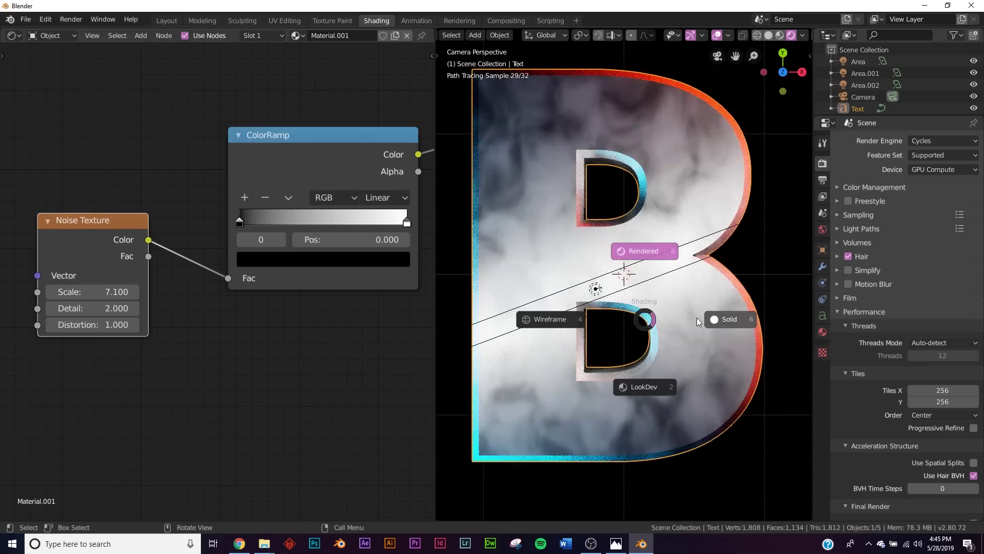
pyautogui.click(723, 319)
# Add a Bump node and connect its Normal output to the shader's Normal input
pyautogui.moveTo(411, 344)
pyautogui.mouseDown(button='middle')
pyautogui.moveTo(212, 340)
pyautogui.moveTo(261, 308)
pyautogui.mouseUp(button='middle')
pyautogui.hotkey('shift', 'a')
pyautogui.write('BUM')
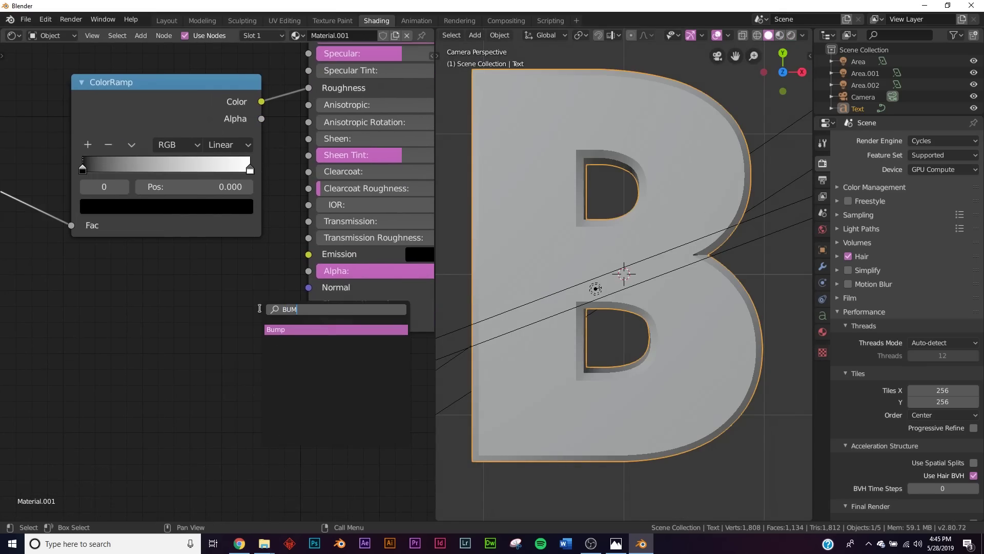
pyautogui.click(296, 329)
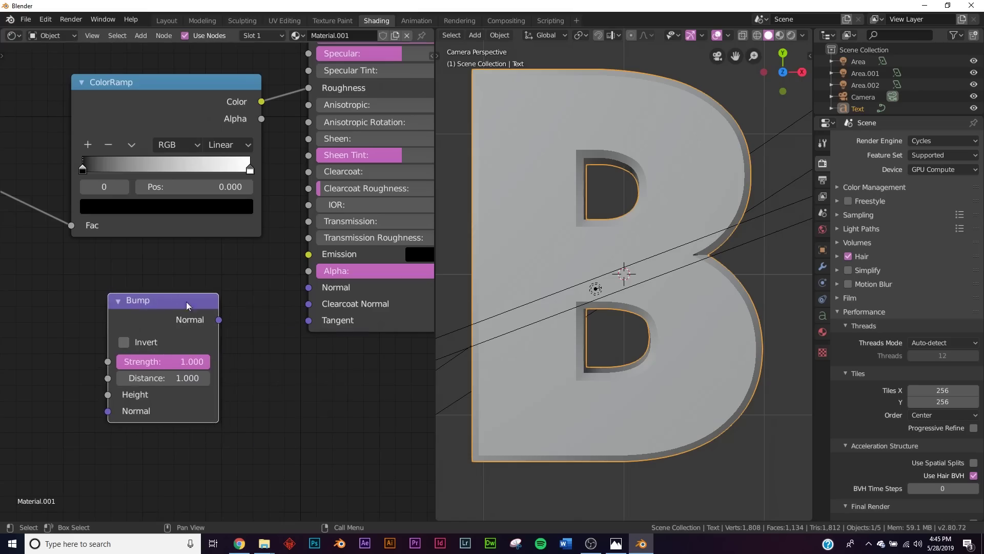
pyautogui.moveTo(218, 321); pyautogui.dragTo(309, 287)
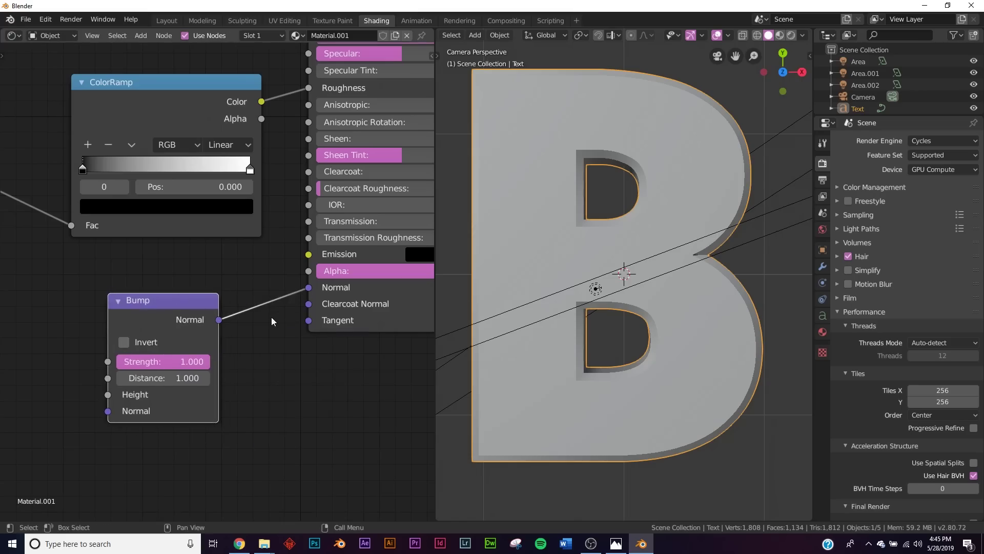
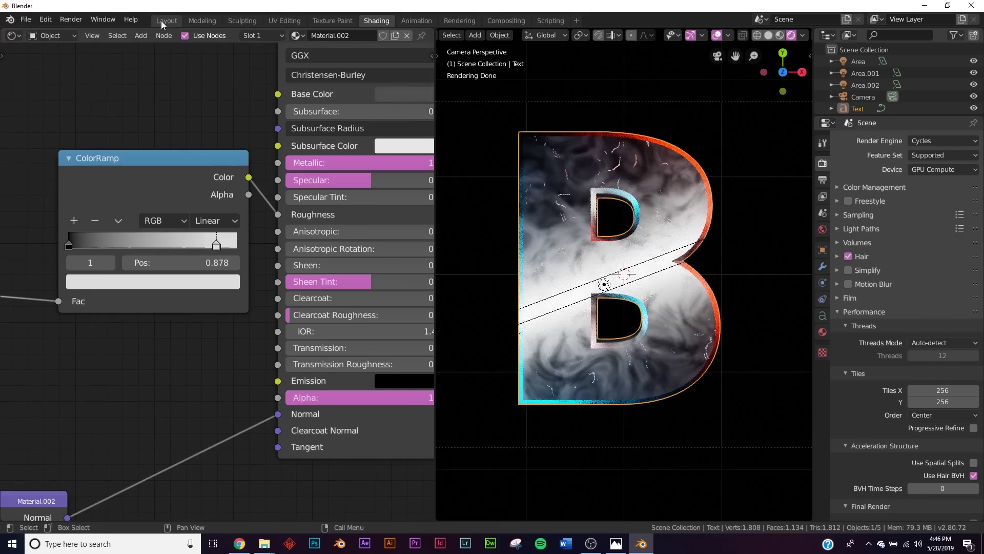
# Hide the viewport overlays in the Layout workspace and set the blue strip light's emission strength to 500
pyautogui.click(163, 21)
pyautogui.click(701, 35)
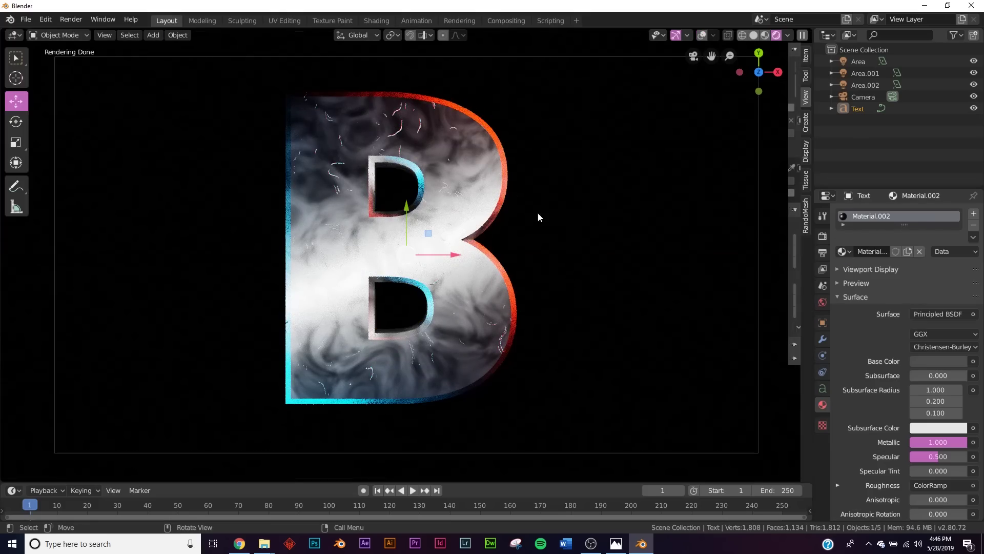
pyautogui.click(872, 84)
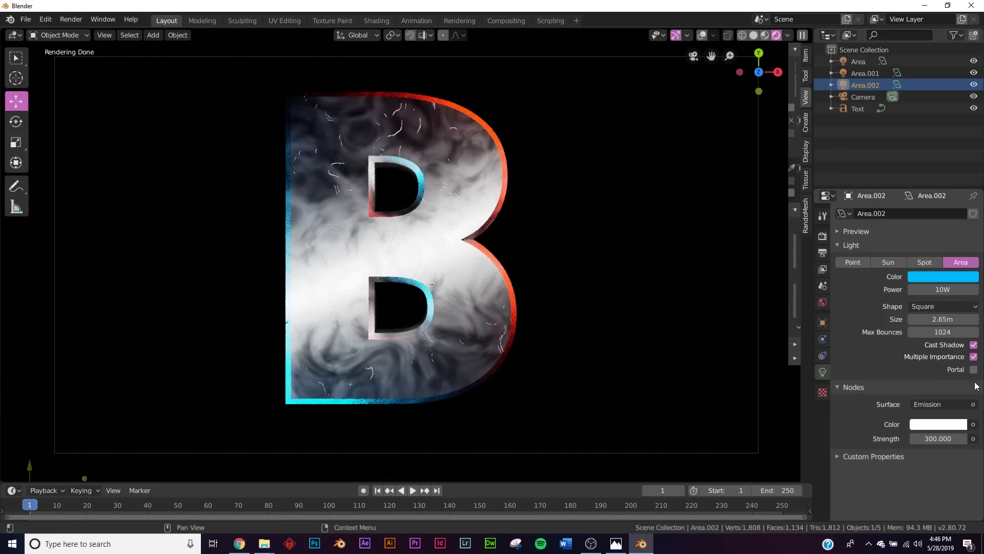
pyautogui.click(938, 438)
pyautogui.write('500')
pyautogui.press('Return')
# Set the red strip light's emission strength to 500
pyautogui.click(855, 72)
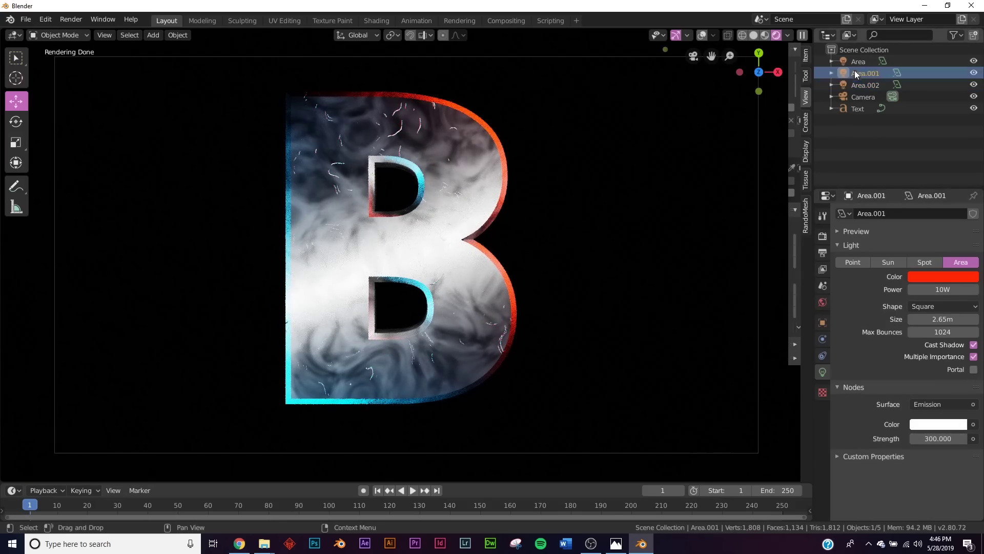
pyautogui.click(939, 439)
pyautogui.write('500')
pyautogui.press('Return')
# Return to solid shading, render the final image of the B, and open the Compositing workspace
pyautogui.press('z')
pyautogui.click(632, 256)
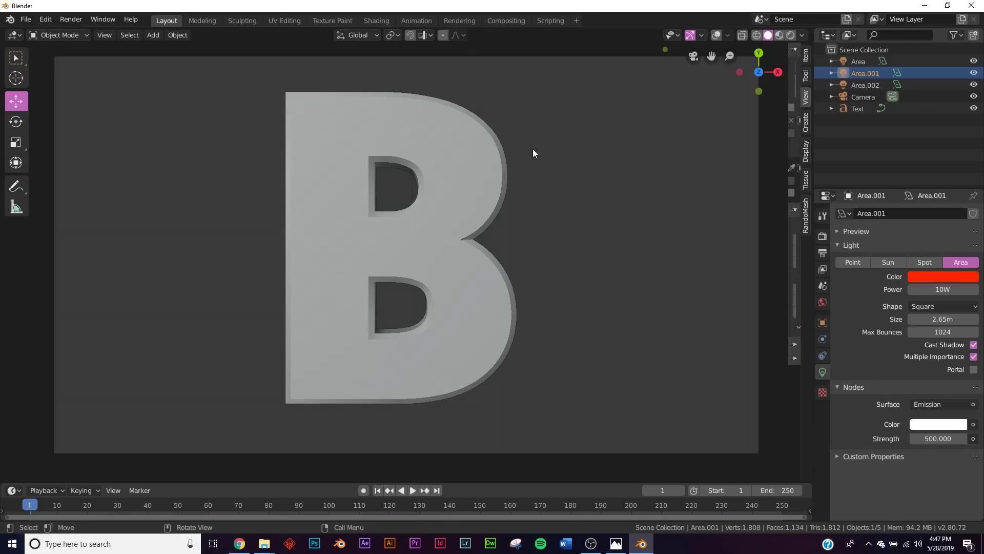
pyautogui.click(67, 23)
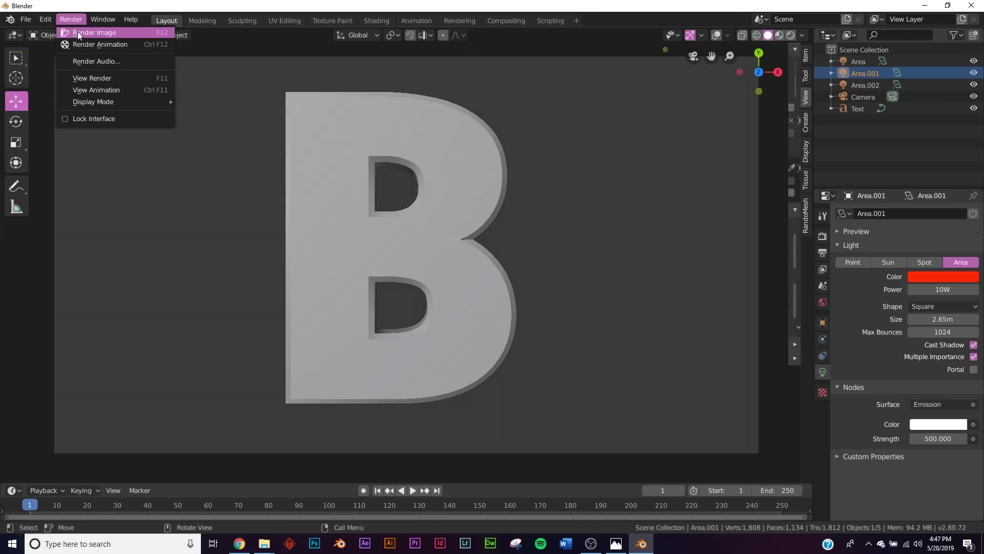
pyautogui.click(85, 33)
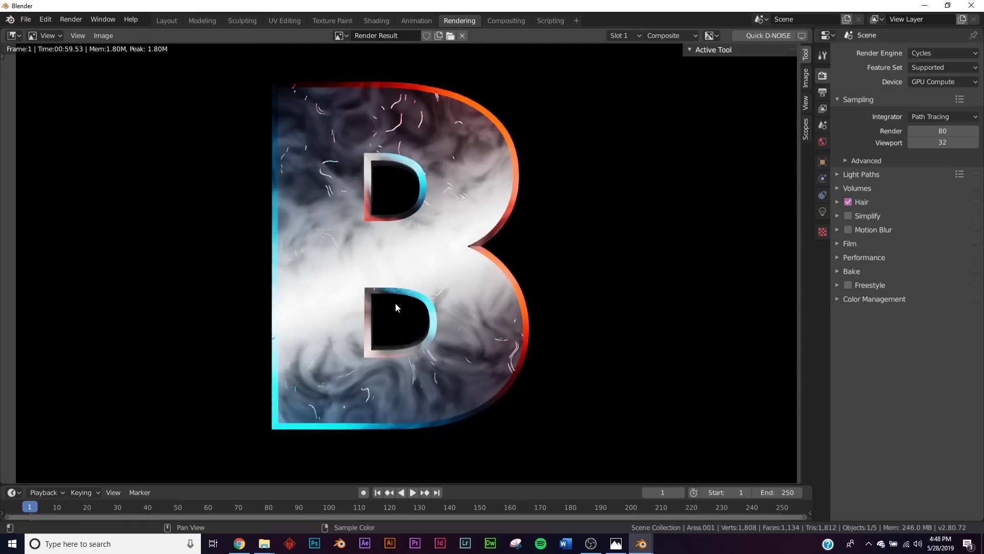
pyautogui.click(506, 21)
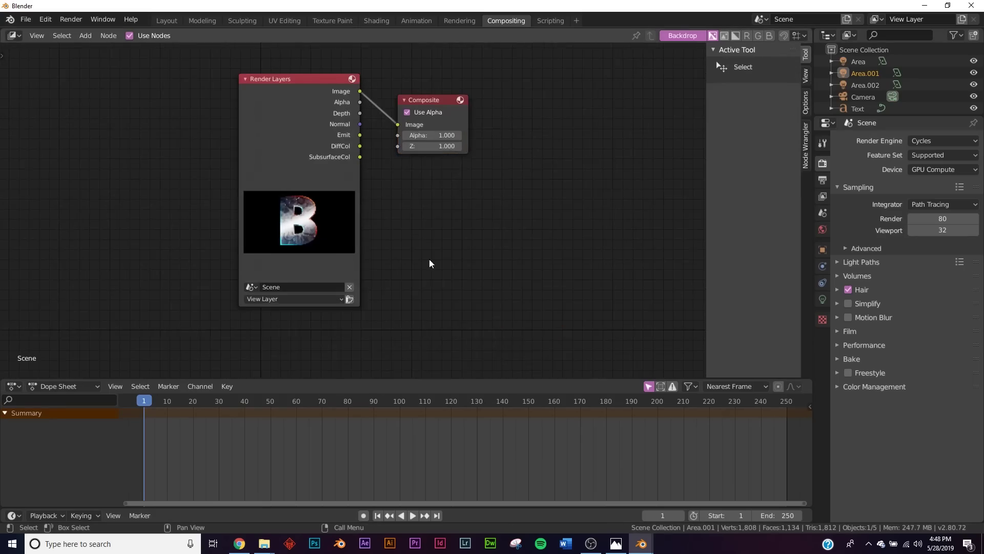
# Enlarge the node editor area and move the Composite node farther away from the Render Layers node
pyautogui.moveTo(424, 244); pyautogui.dragTo(426, 276, button='middle')
pyautogui.scroll(1, 426, 276)
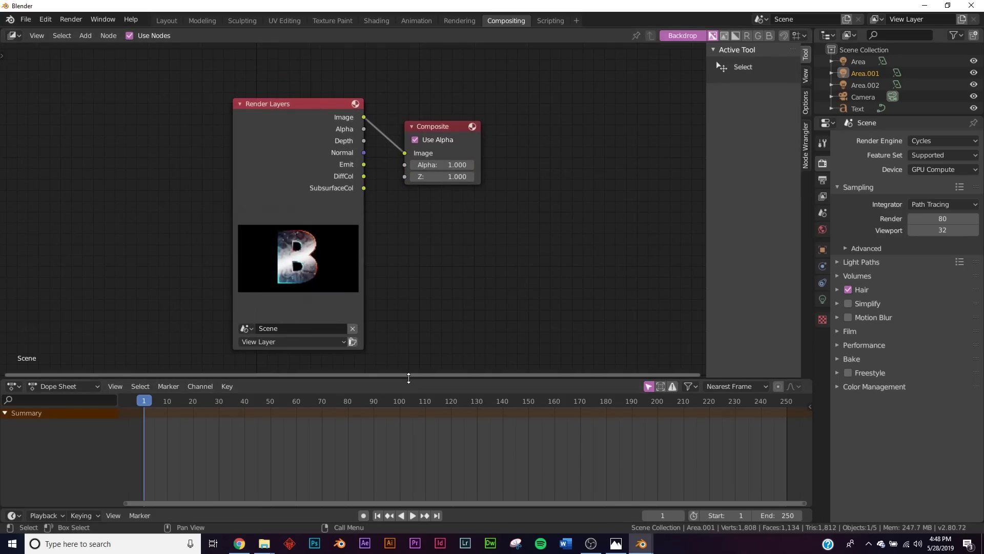
pyautogui.moveTo(409, 378); pyautogui.dragTo(409, 420)
pyautogui.scroll(1, 349, 231)
pyautogui.moveTo(413, 200); pyautogui.dragTo(381, 217, button='middle')
pyautogui.moveTo(422, 153); pyautogui.dragTo(527, 137)
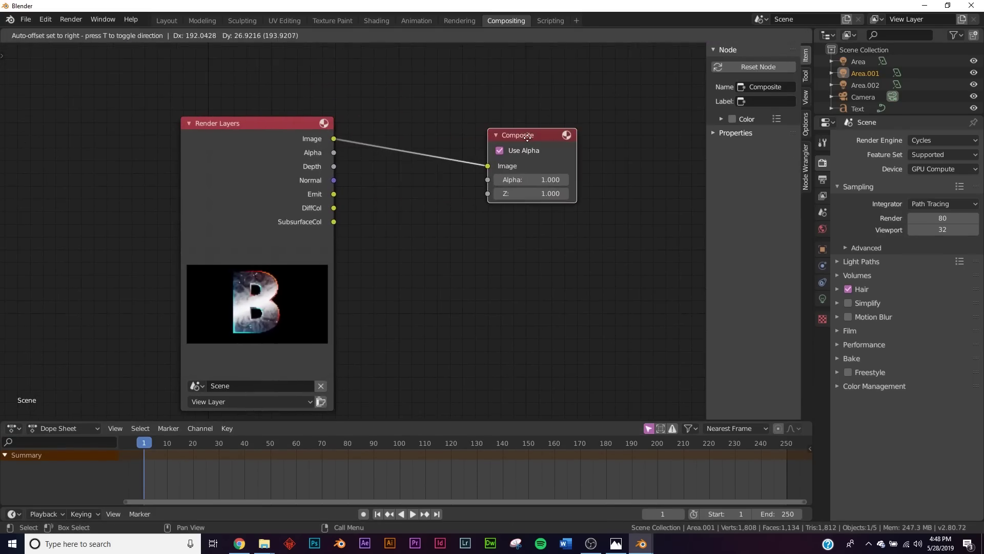
pyautogui.hotkey('shift', 'a')
pyautogui.click(479, 180)
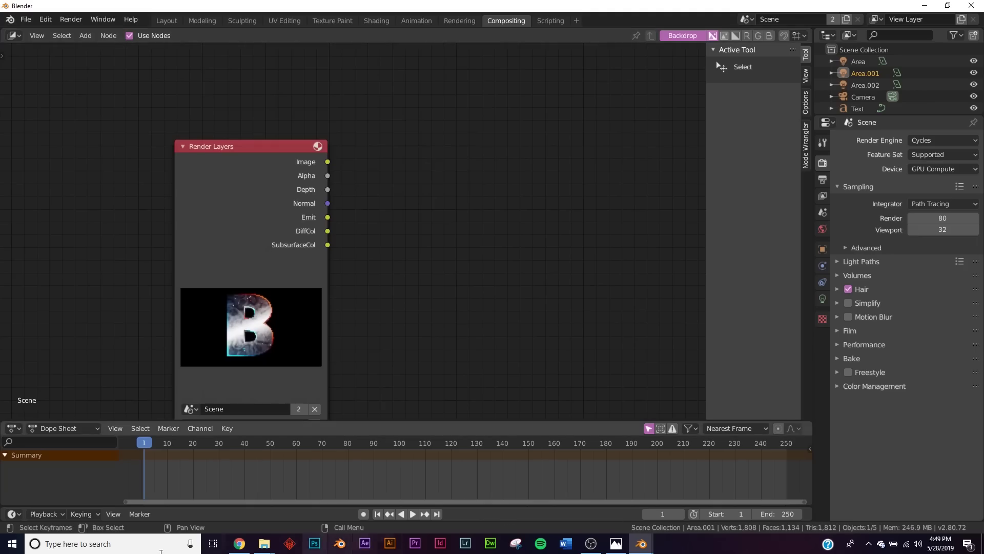
pyautogui.hotkey('ctrl', 'z')
pyautogui.hotkey('ctrl', 'z')
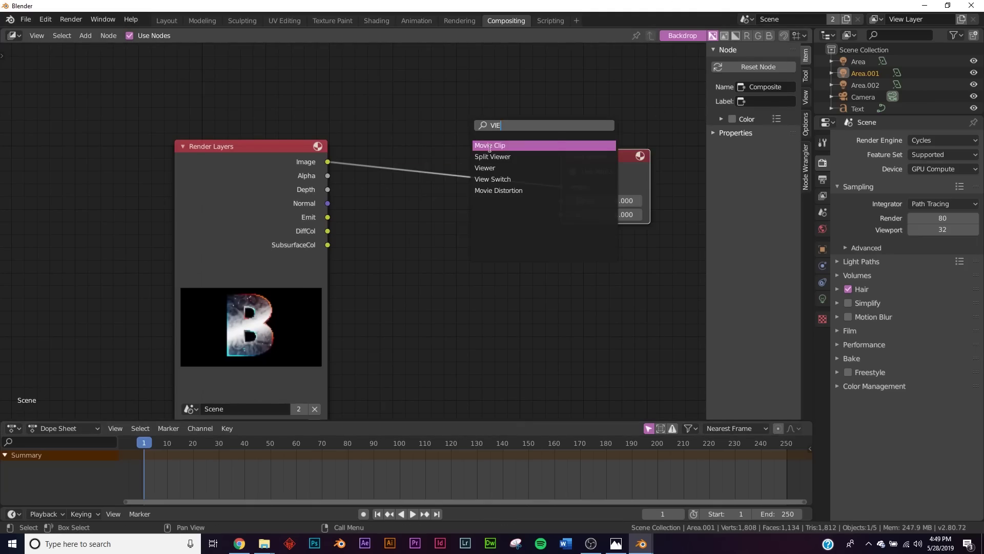
# Add a Viewer node to the compositing tree and delete the Composite node
pyautogui.click(477, 167)
pyautogui.click(456, 226)
pyautogui.click(618, 162)
pyautogui.press('x')
pyautogui.click(467, 244)
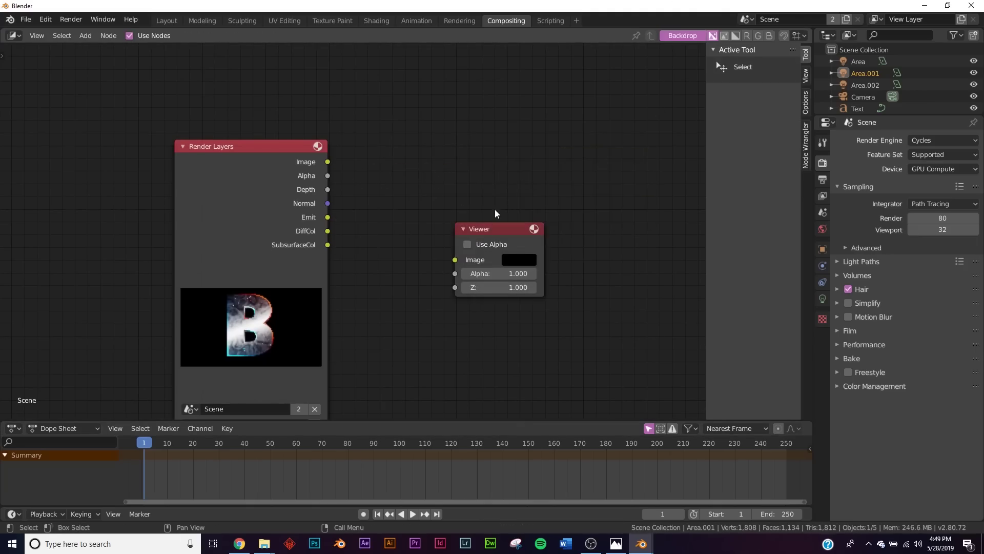
# Connect the Render Layers Image output to the Viewer's Image input and move the Viewer node farther away
pyautogui.moveTo(328, 162); pyautogui.dragTo(456, 259)
pyautogui.moveTo(492, 231); pyautogui.dragTo(564, 187)
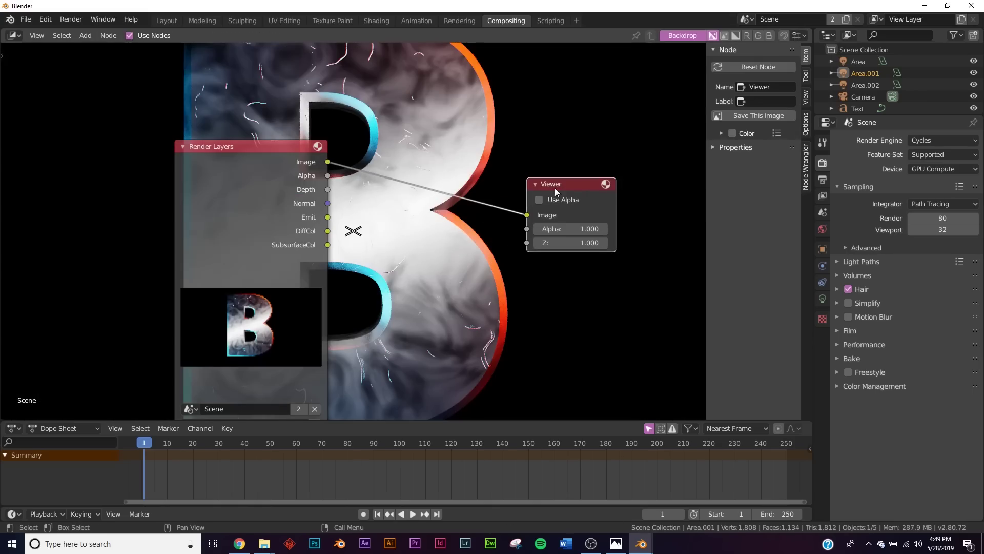
pyautogui.scroll(2, 457, 255)
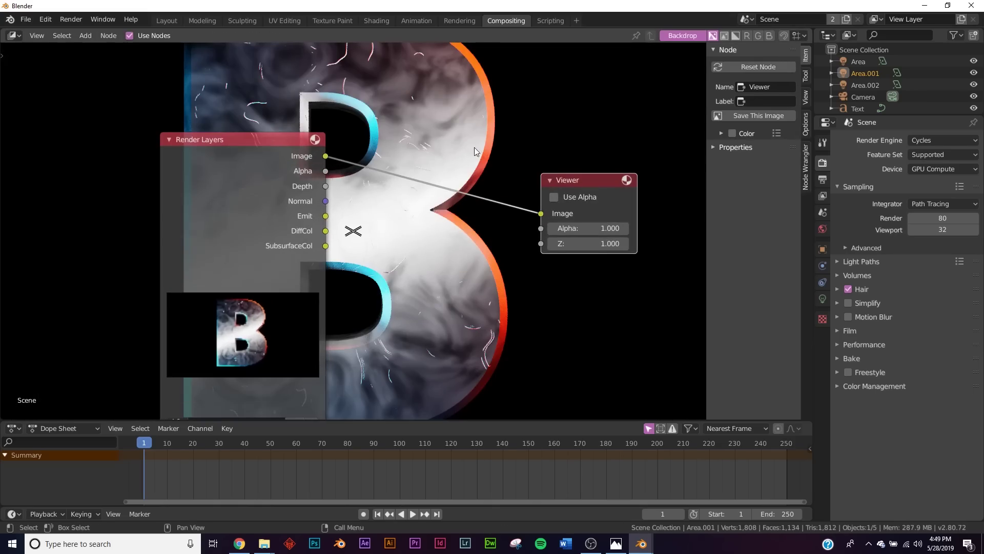
# Insert a Glare node on the link between the Render Layers and Viewer nodes
pyautogui.hotkey('shift', 'a')
pyautogui.click(491, 158)
pyautogui.write('GL')
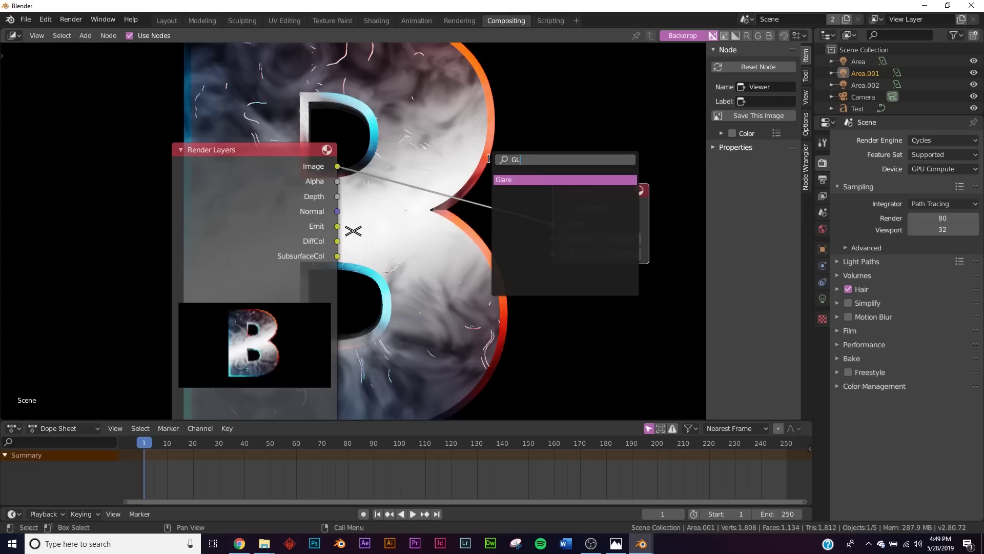
pyautogui.click(499, 179)
pyautogui.click(456, 202)
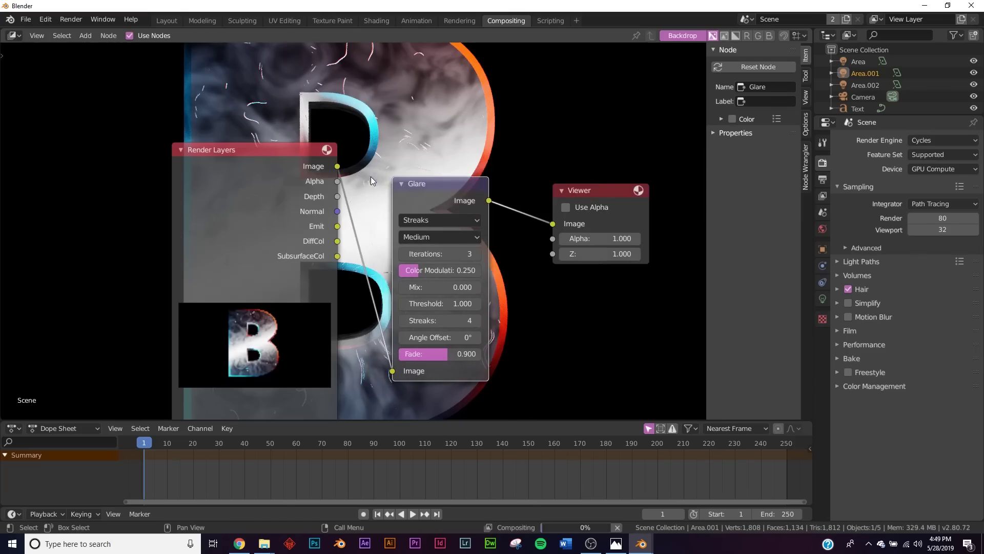
# Examine the streak glare around the letter B in the backdrop, with the nodes out of the way
pyautogui.scroll(-6, 454, 201)
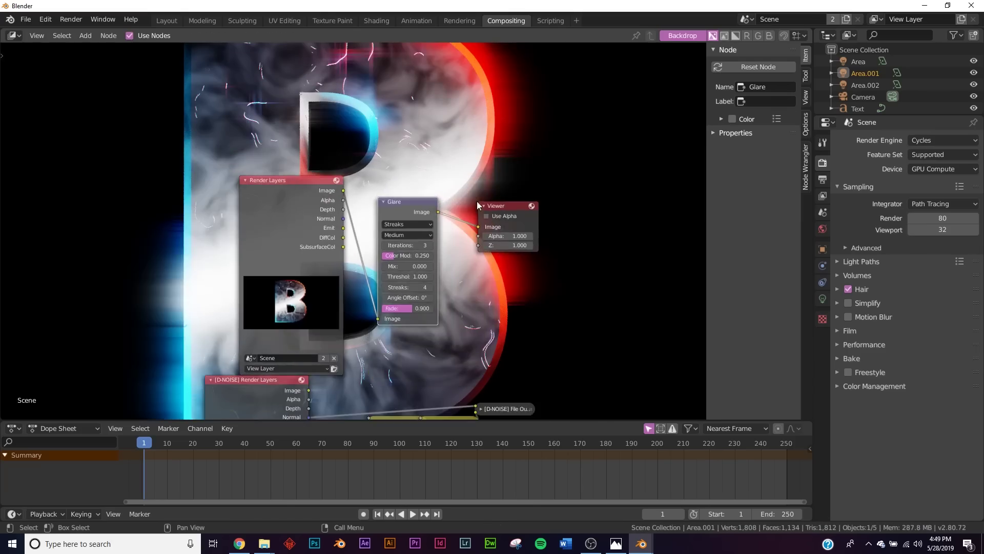
pyautogui.moveTo(477, 201); pyautogui.dragTo(383, 182, button='middle')
pyautogui.click(413, 187)
pyautogui.moveTo(419, 223); pyautogui.dragTo(196, 224, button='middle')
pyautogui.scroll(-3, 453, 124)
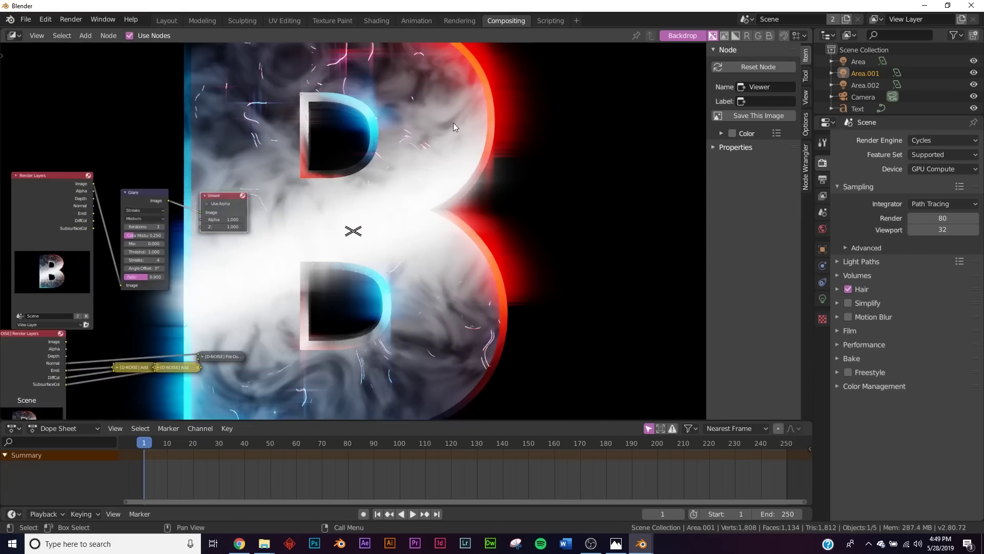
pyautogui.moveTo(224, 256); pyautogui.dragTo(565, 210, button='middle')
pyautogui.scroll(12, 565, 210)
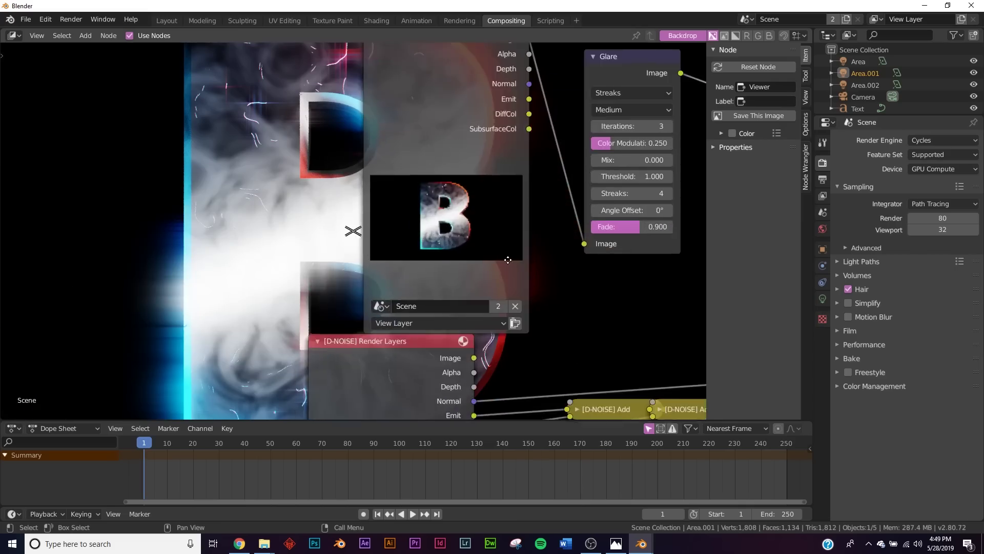
# Change the Glare node's type to Fog Glow
pyautogui.moveTo(457, 297); pyautogui.dragTo(240, 278, button='middle')
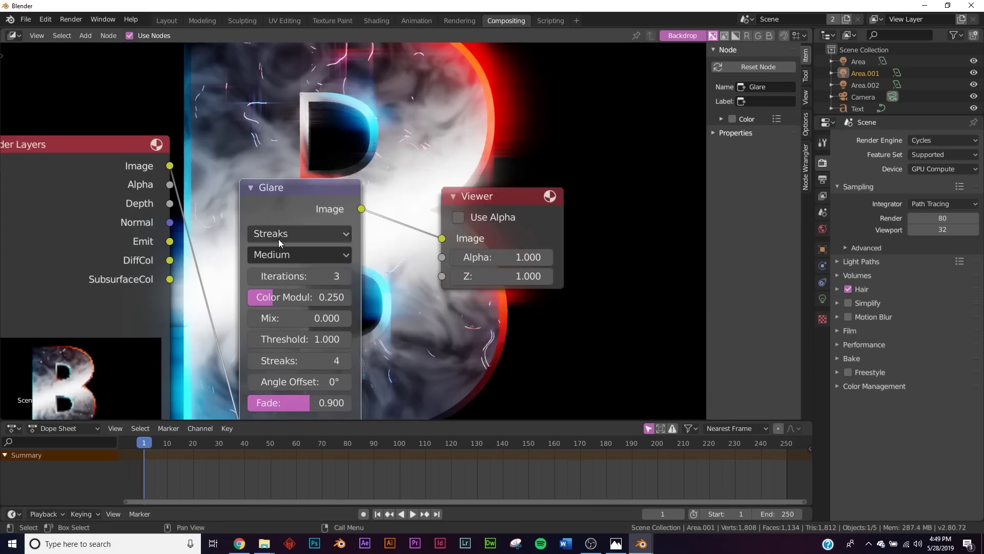
pyautogui.click(279, 237)
pyautogui.click(287, 291)
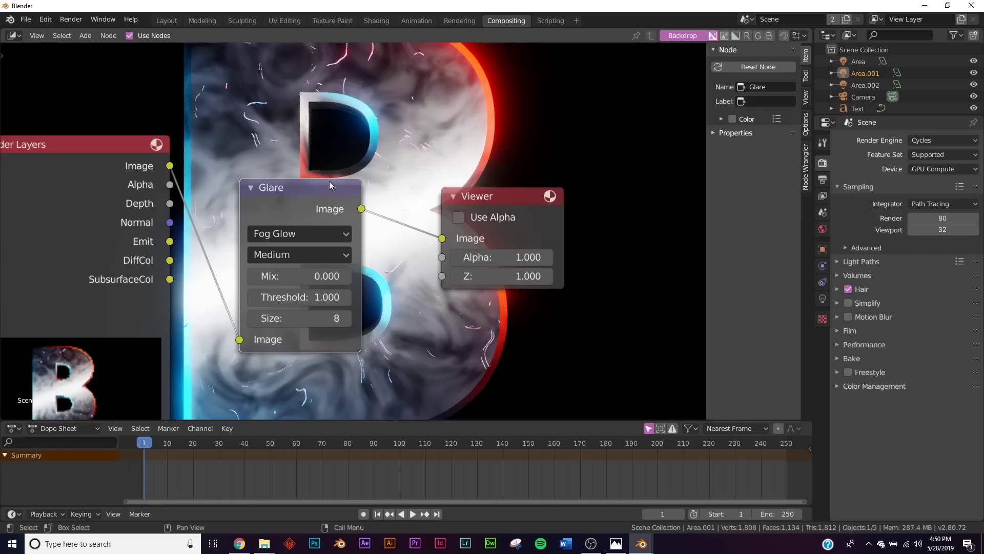
# Move the Viewer node aside and insert a second Glare node between the Fog Glow node and the Viewer
pyautogui.moveTo(481, 202); pyautogui.dragTo(548, 189)
pyautogui.hotkey('shift', 'a')
pyautogui.click(496, 168)
pyautogui.write('Gl')
pyautogui.click(505, 189)
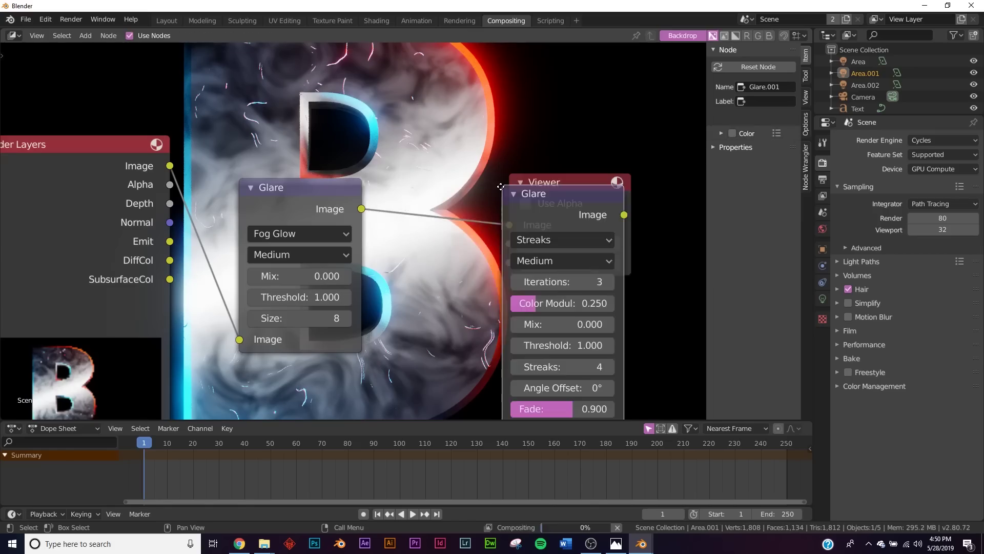
pyautogui.click(403, 190)
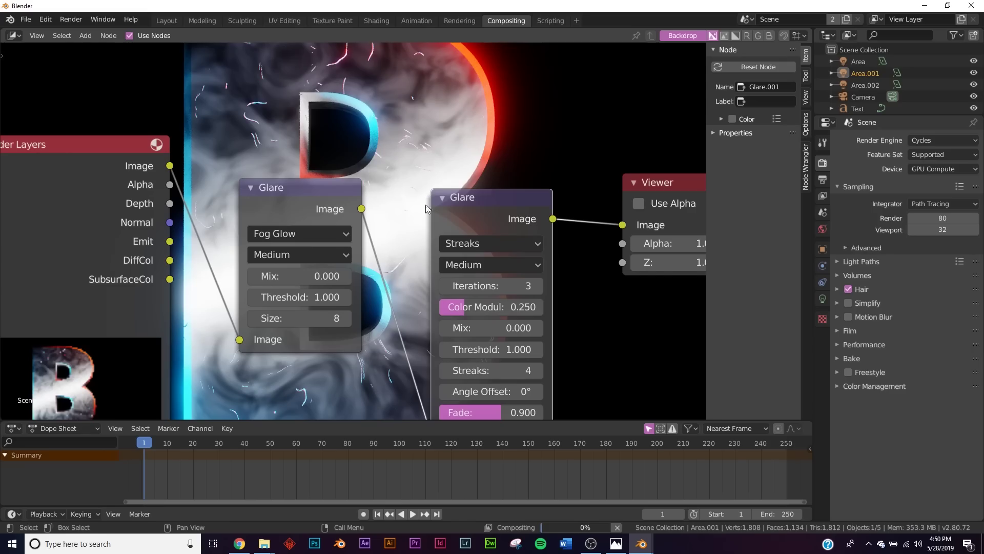
# Set the number of streaks on the second Glare node to 2
pyautogui.scroll(-2, 395, 281)
pyautogui.scroll(-2, 392, 281)
pyautogui.scroll(2, 392, 281)
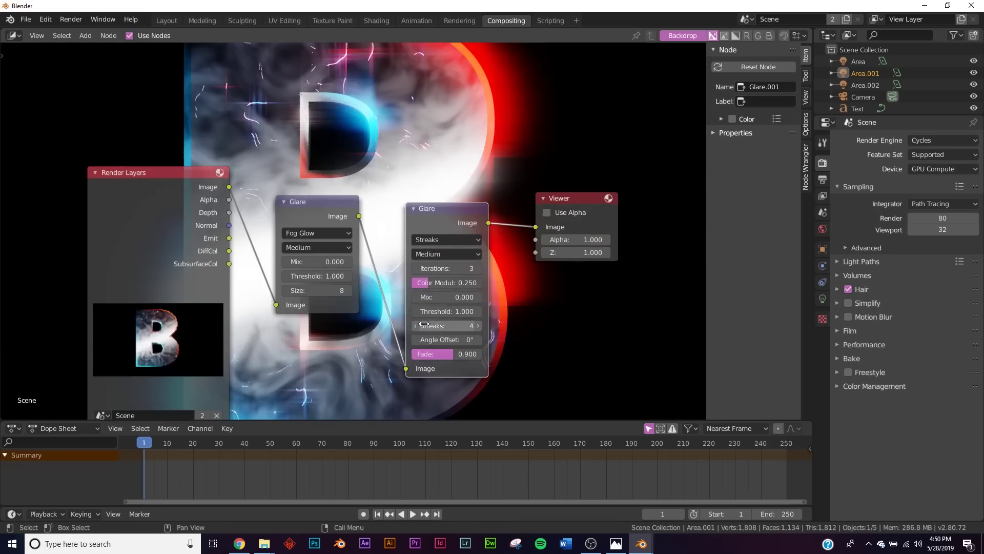
pyautogui.scroll(1, 441, 326)
pyautogui.click(426, 342)
pyautogui.click(426, 342)
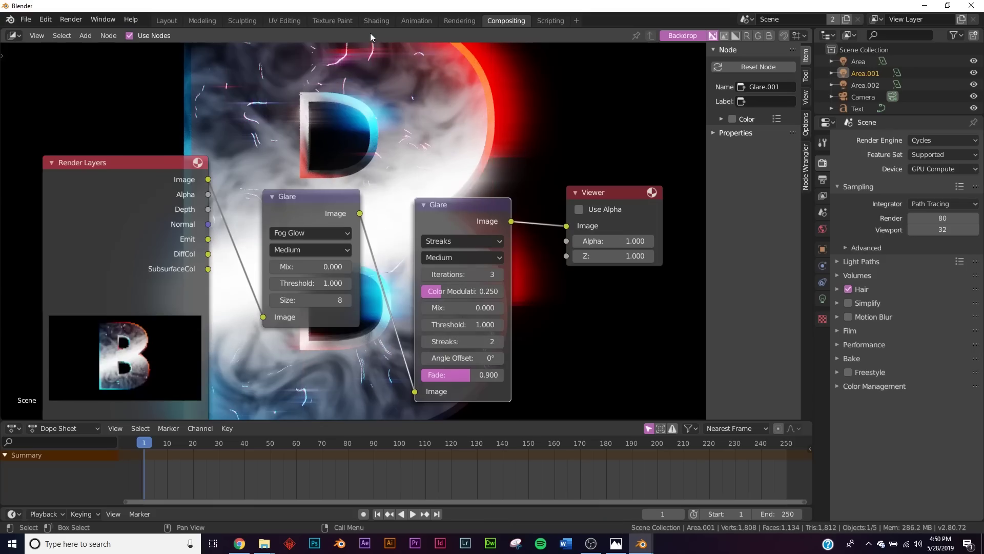
# Open the Rendering workspace and display the Viewer Node image instead of the Render Result
pyautogui.click(458, 21)
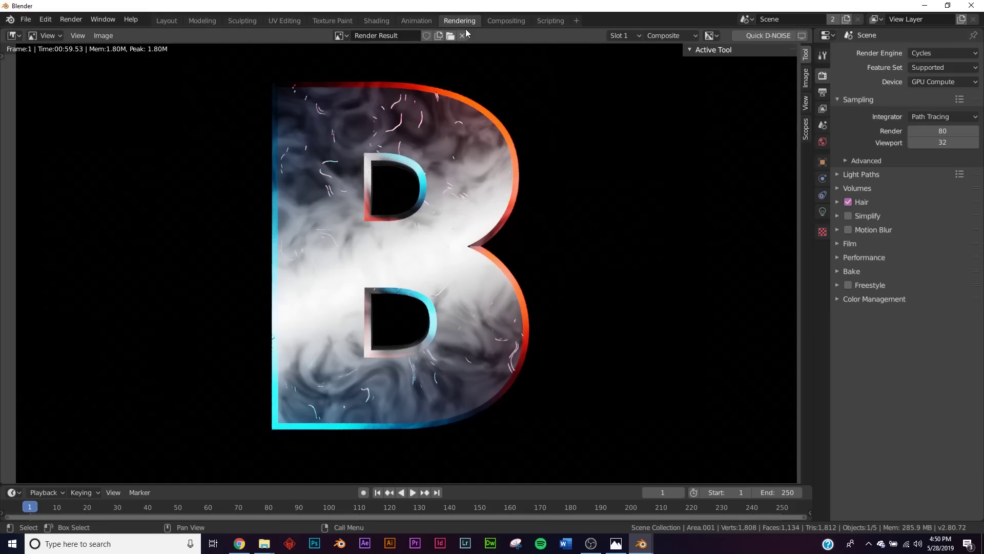
pyautogui.click(340, 36)
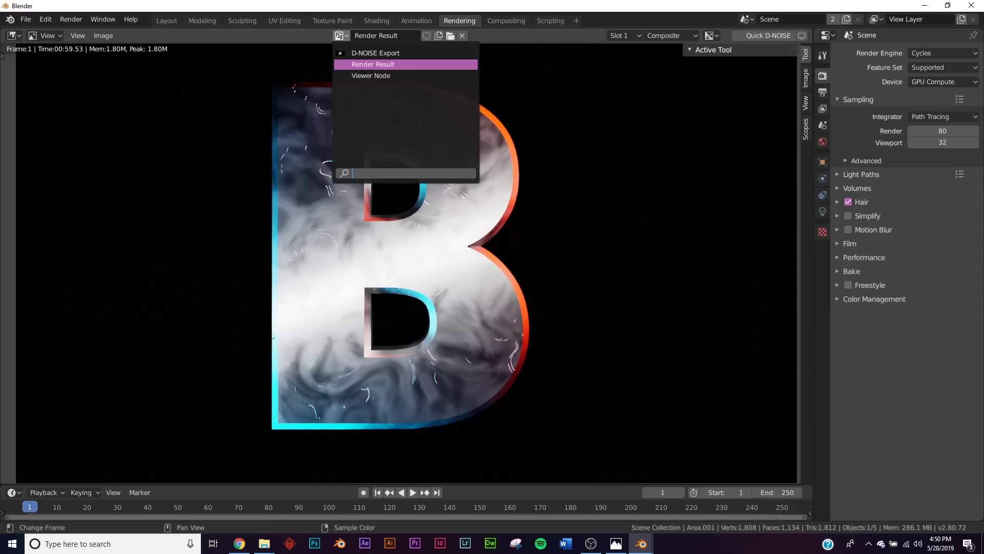
pyautogui.click(371, 76)
pyautogui.scroll(-4, 428, 210)
pyautogui.scroll(4, 435, 233)
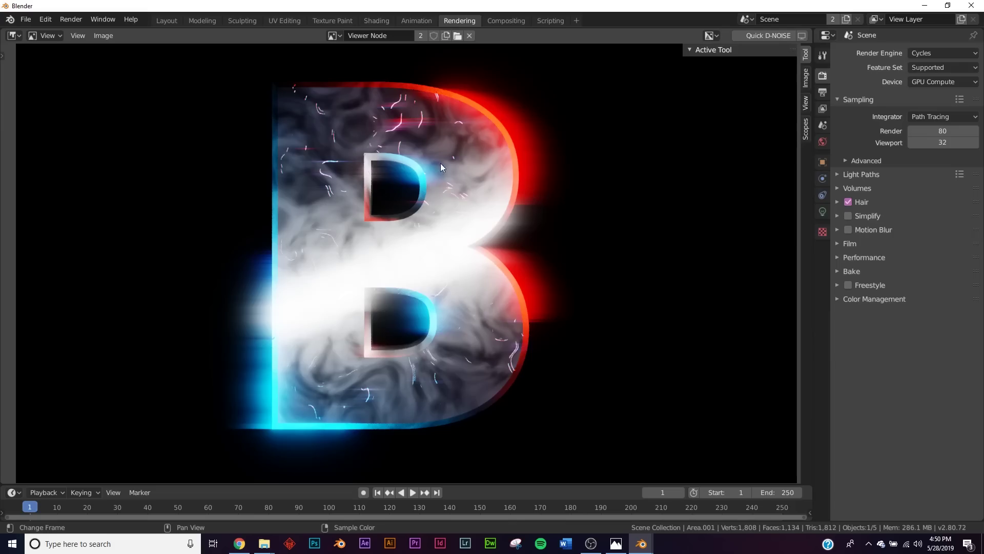
# Save the composited image of the B as a new file
pyautogui.click(98, 36)
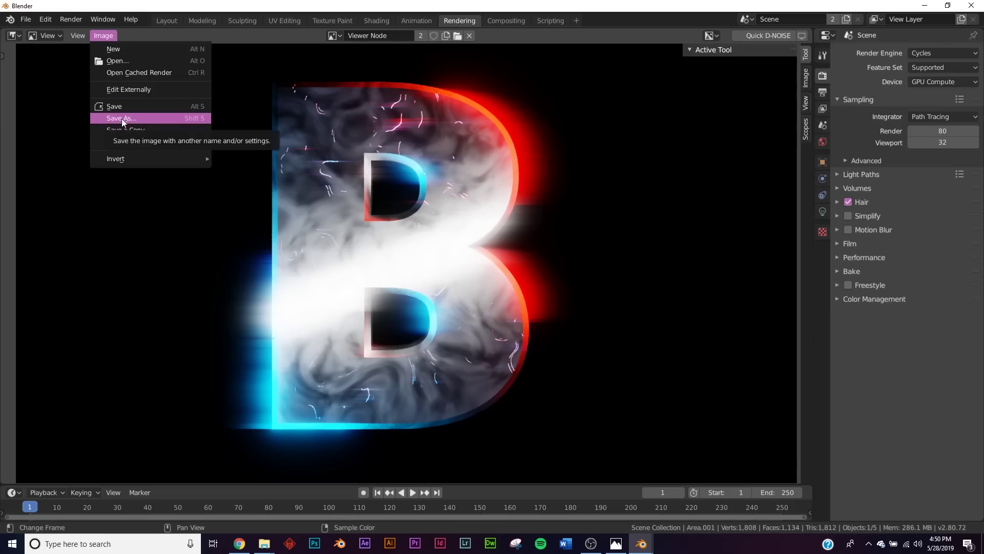